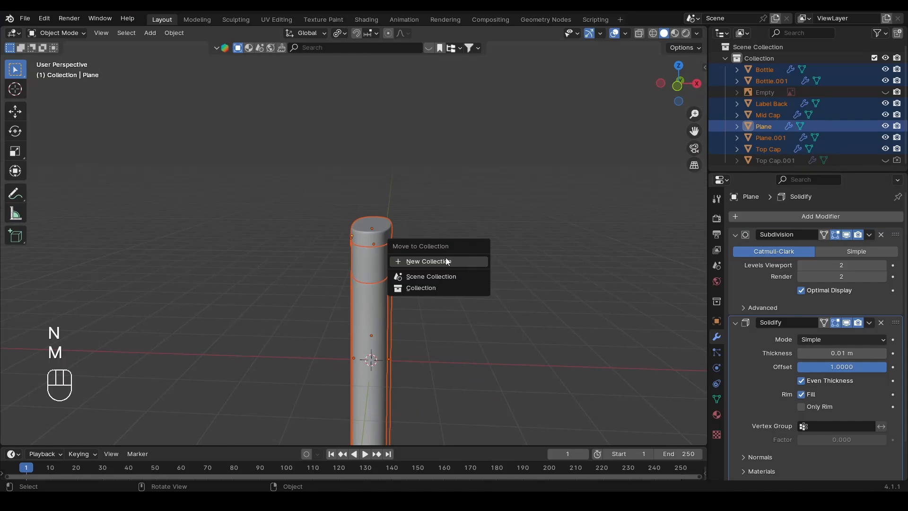
Move the selected bottle parts into a new collection named "Vaseline Deep Moisture"
{"action": "left_click", "coordinate": [430, 260]}
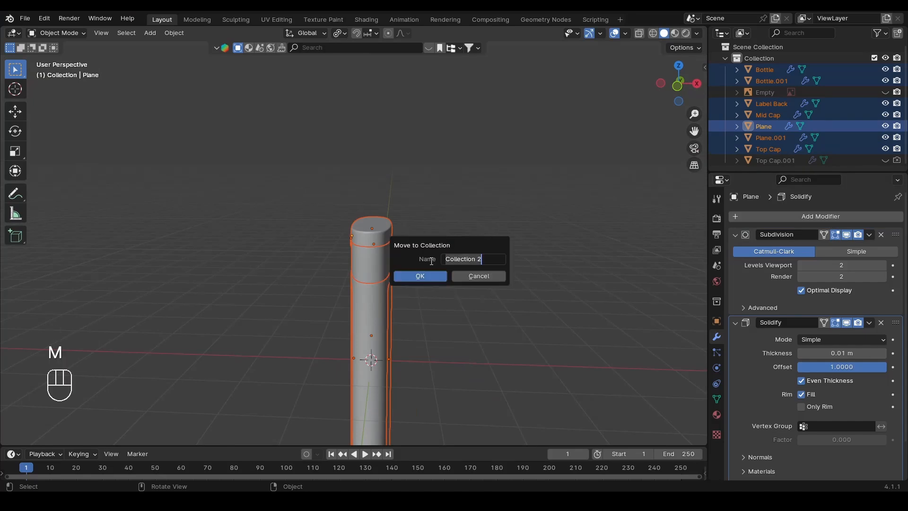
{"action": "type", "text": "Vaseline "}
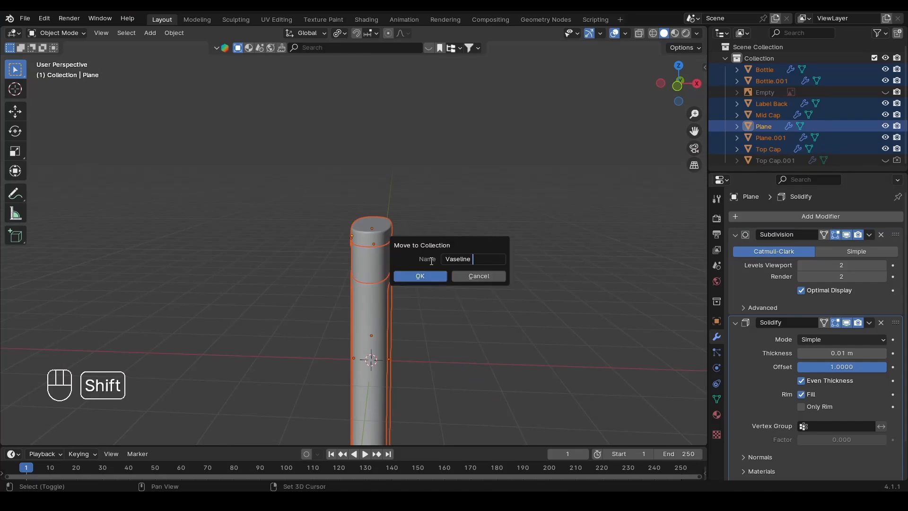
{"action": "type", "text": "Deep M"}
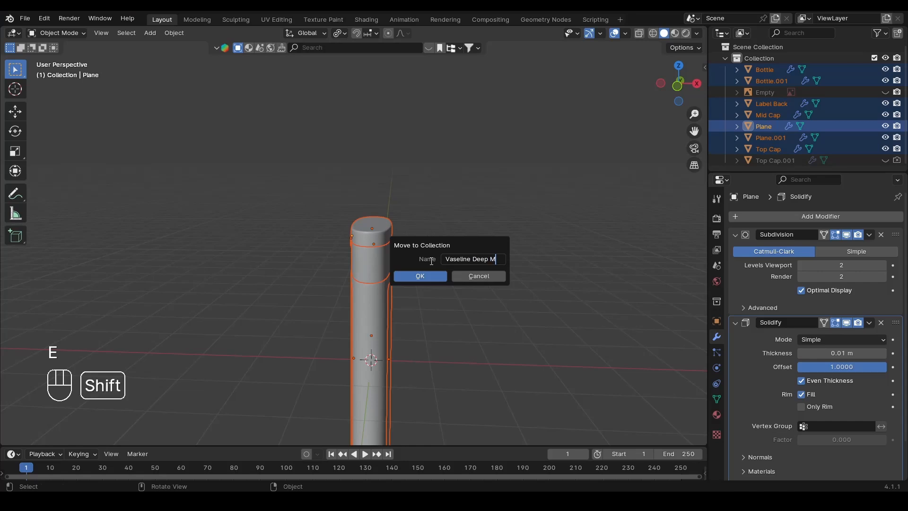
{"action": "type", "text": "osisture"}
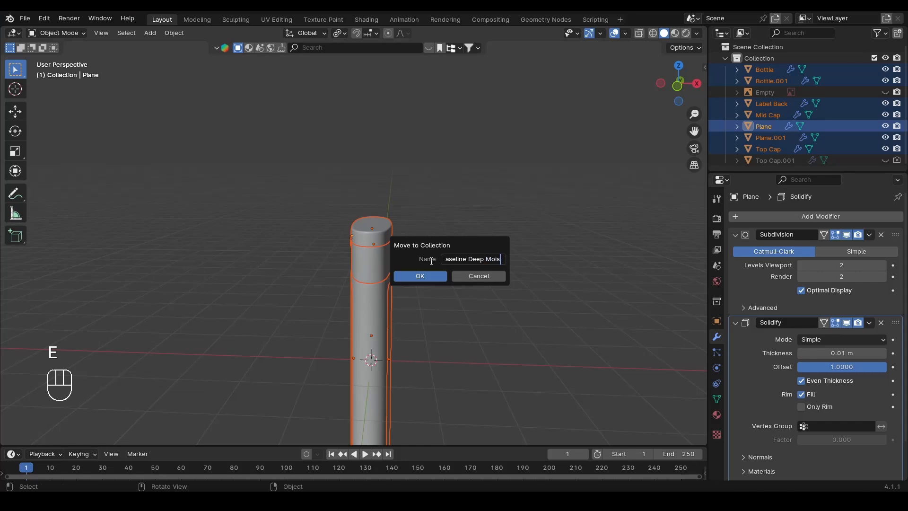
{"action": "key", "text": "Return"}
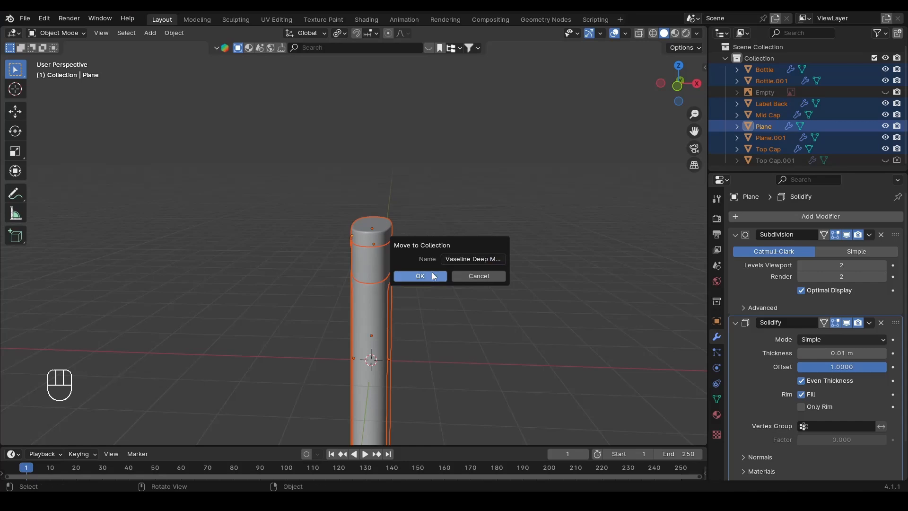
{"action": "left_click", "coordinate": [433, 276]}
{"action": "left_click", "coordinate": [598, 246]}
Enlarge the outliner to list the Vaseline Deep Moisture collection's objects, select the bottle, and save the file in the right orthographic view
{"action": "left_click_drag", "start_coordinate": [784, 172], "coordinate": [788, 205]}
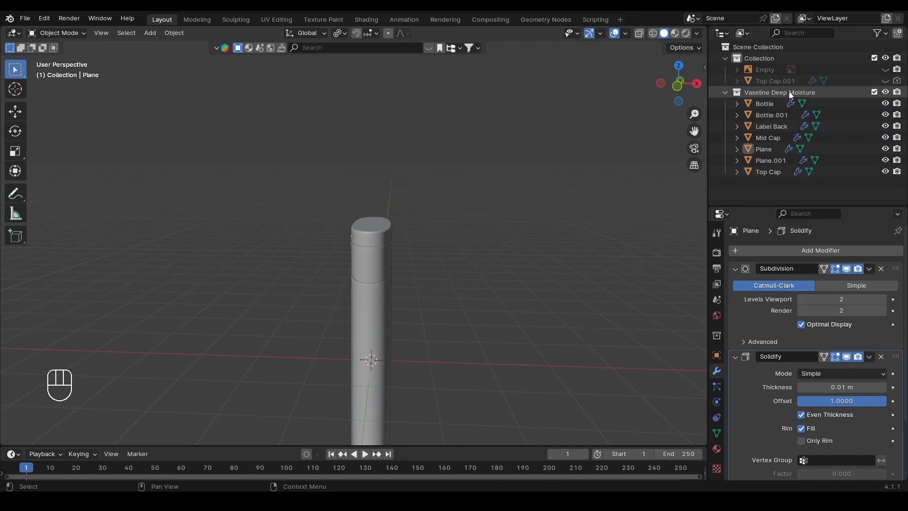
{"action": "left_click", "coordinate": [725, 91]}
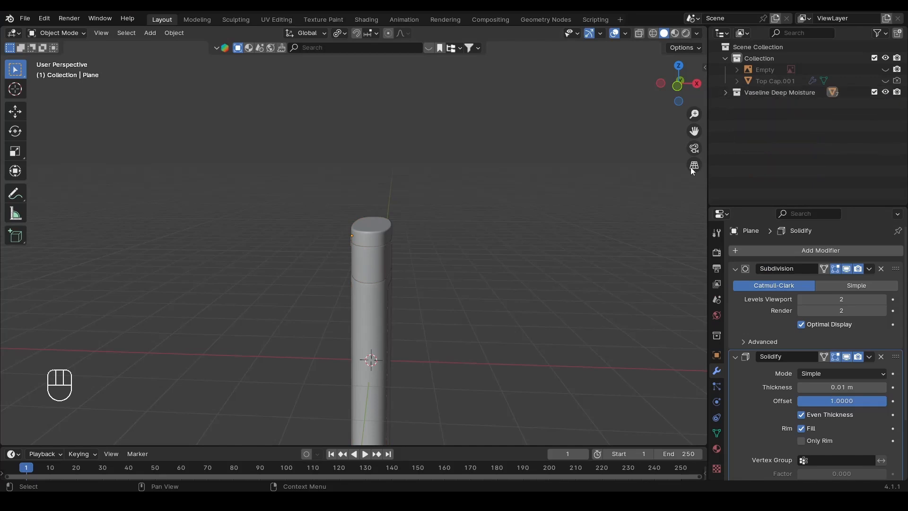
{"action": "left_click", "coordinate": [724, 94]}
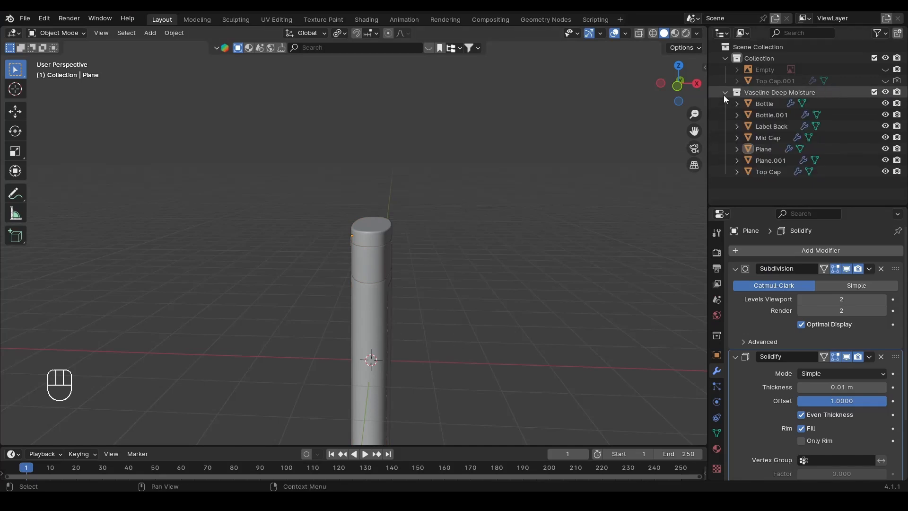
{"action": "left_click", "coordinate": [375, 289]}
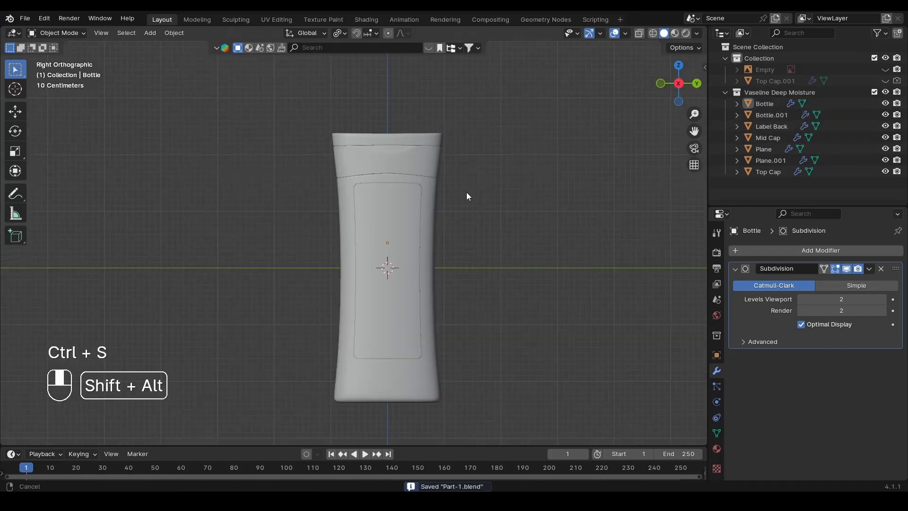
{"action": "left_click_drag", "start_coordinate": [466, 192], "coordinate": [471, 176], "text": "alt+shift"}
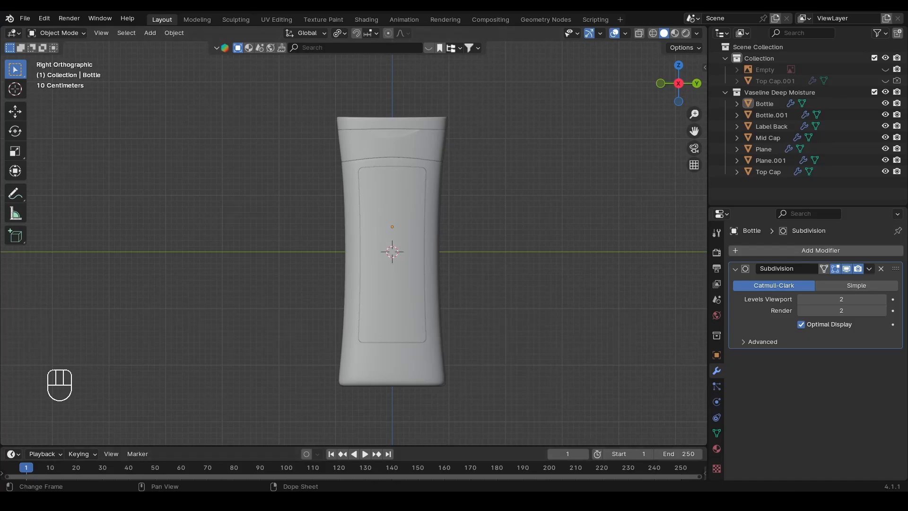
Examine the front and back artwork in Vaseline Label Deep Moisture.jpg, and switch to Blender's Shading workspace
{"action": "mouse_move", "coordinate": [196, 500]}
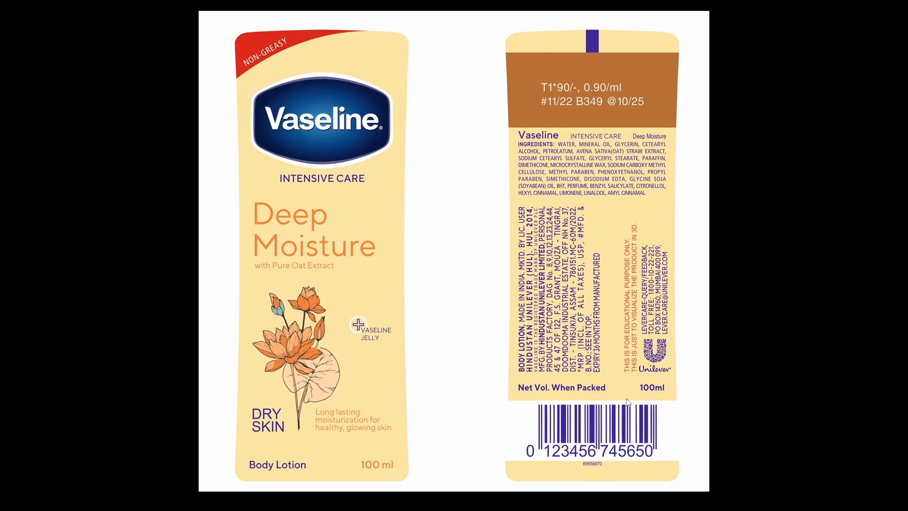
{"action": "key", "text": "Escape"}
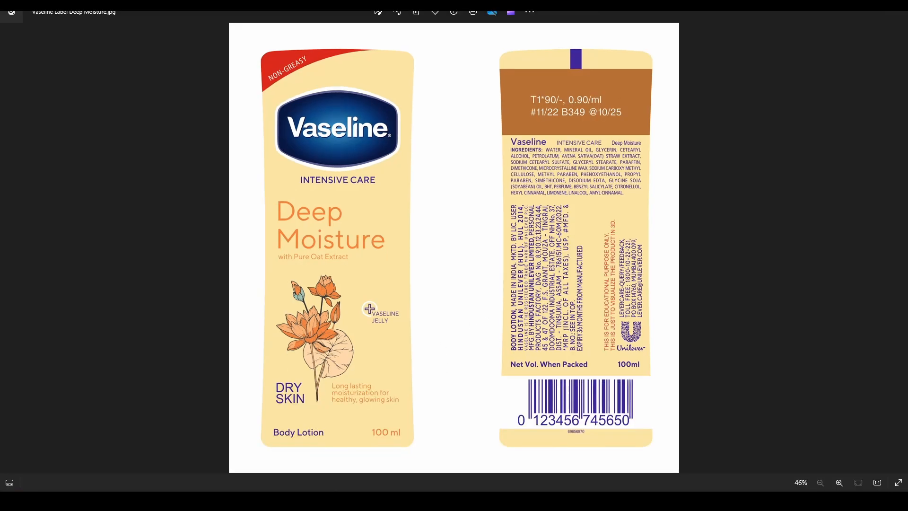
{"action": "key", "text": "alt+Tab"}
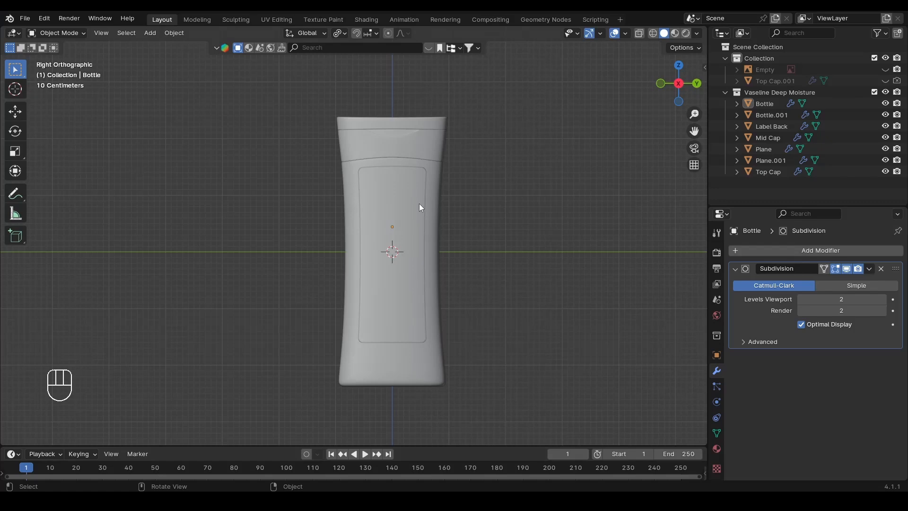
{"action": "left_click", "coordinate": [369, 19]}
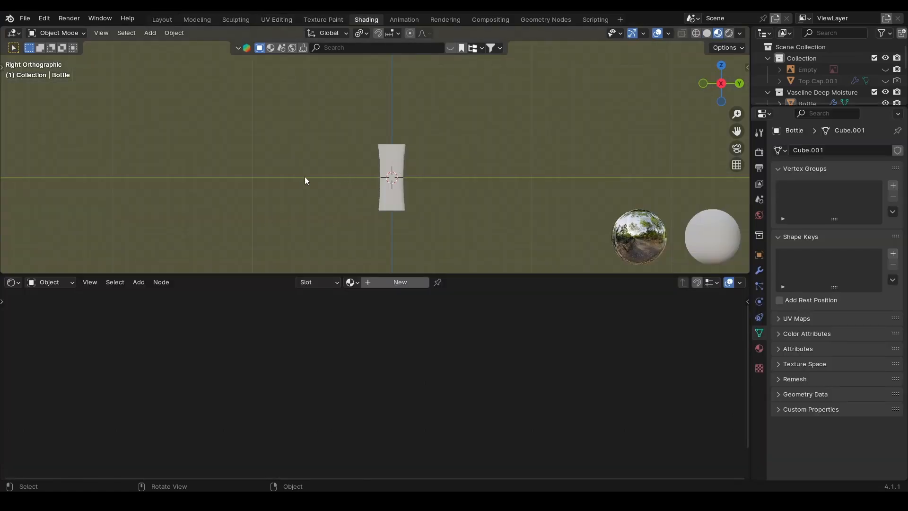
Split the 3D viewport into two areas side by side and join them back into one
{"action": "left_click_drag", "start_coordinate": [2, 30], "coordinate": [226, 39]}
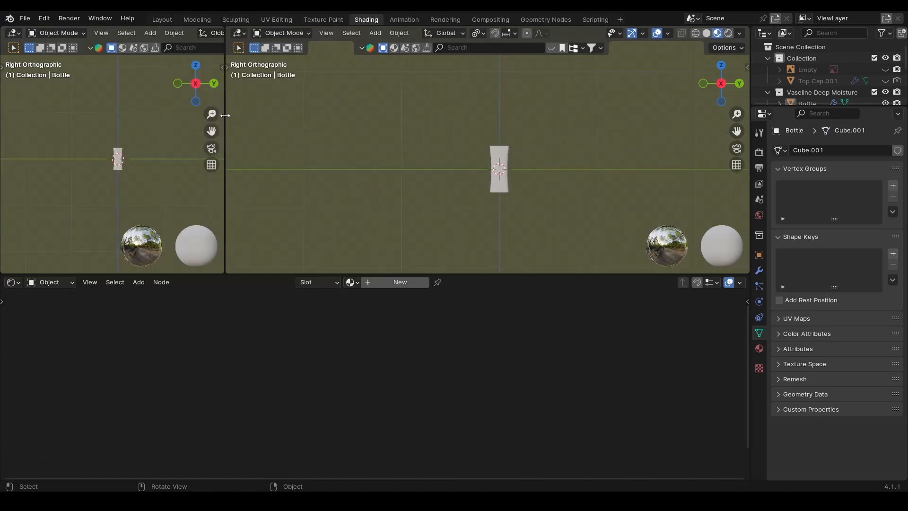
{"action": "right_click", "coordinate": [225, 115]}
{"action": "left_click", "coordinate": [221, 141]}
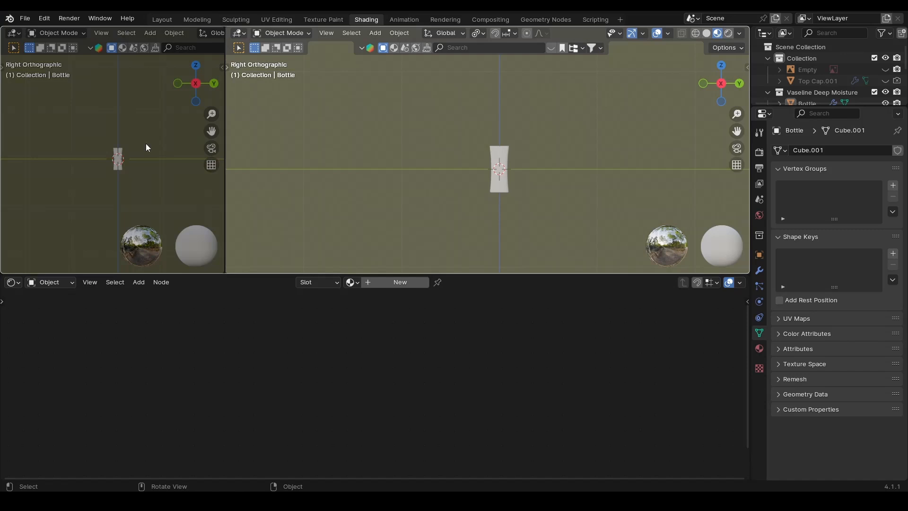
{"action": "left_click", "coordinate": [146, 147]}
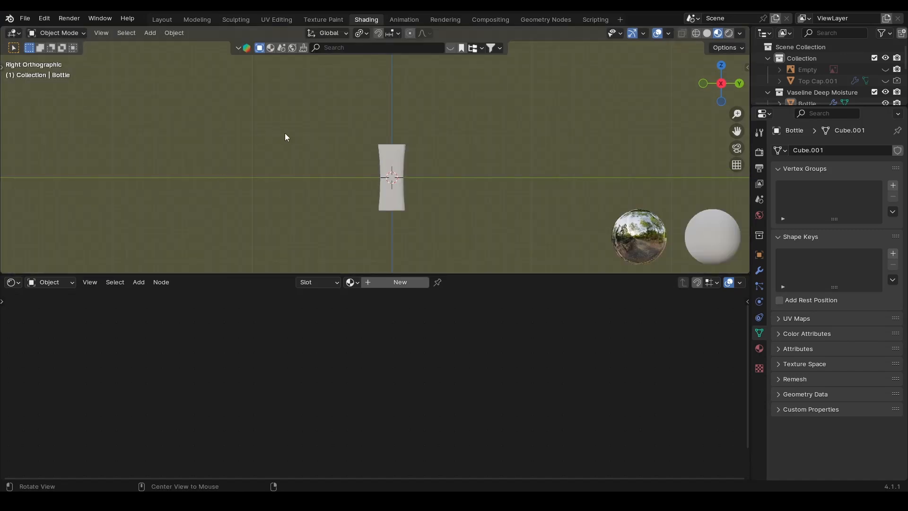
{"action": "left_click_drag", "start_coordinate": [285, 137], "coordinate": [322, 192], "text": "alt"}
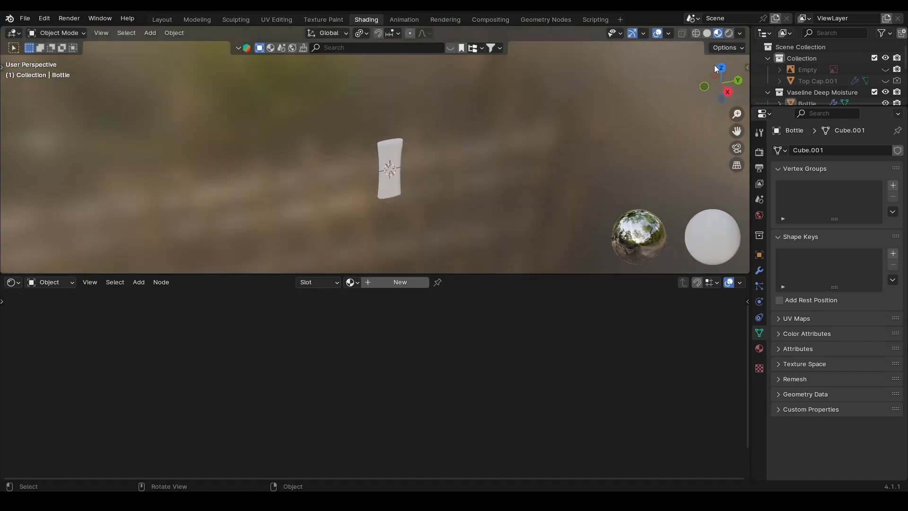
{"action": "left_click", "coordinate": [728, 92]}
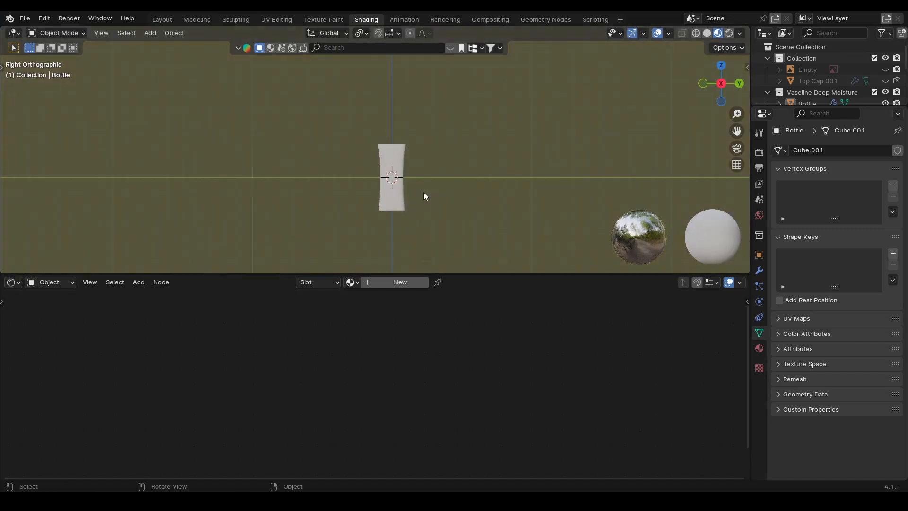
{"action": "left_click", "coordinate": [9, 286]}
{"action": "left_click", "coordinate": [54, 391]}
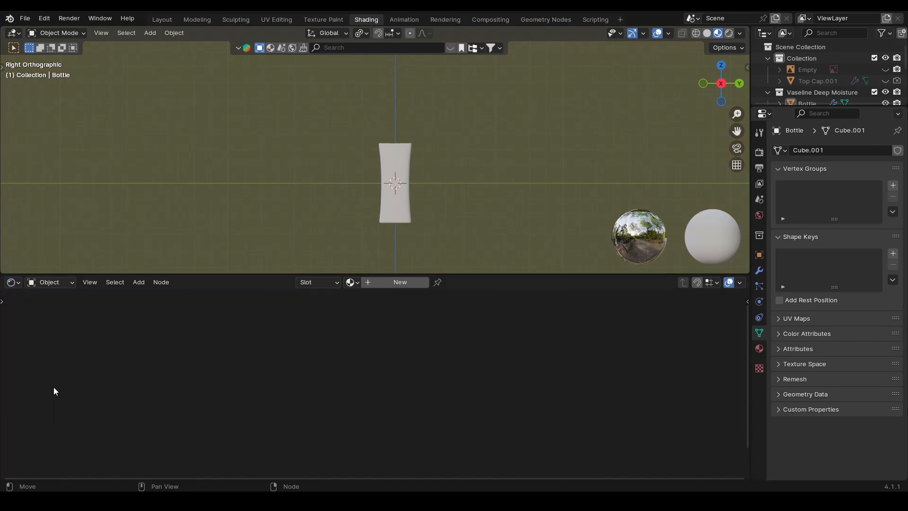
Save the file, enlarge the outliner, and rename the bottle's front label object as "Label Front"
{"action": "key", "text": "ctrl+s"}
{"action": "scroll", "coordinate": [435, 192], "scroll_direction": "up", "scroll_amount": 6}
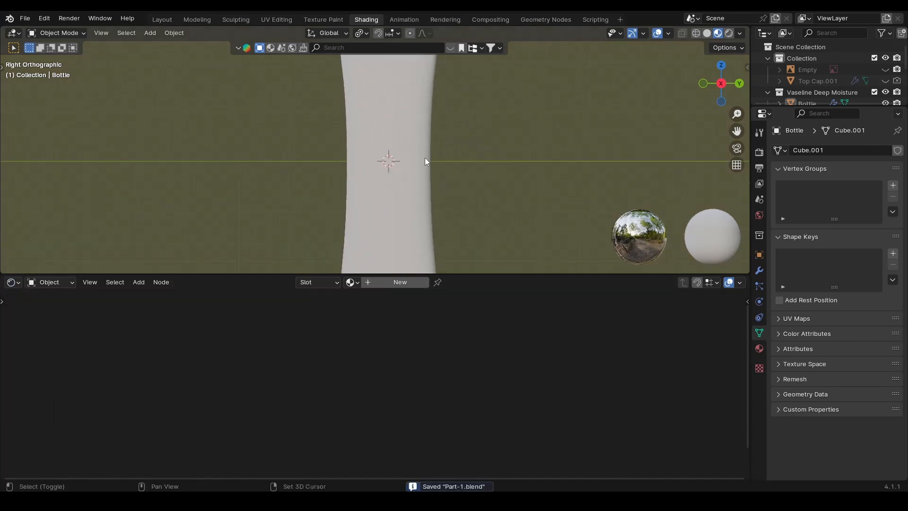
{"action": "middle_click_drag", "start_coordinate": [440, 179], "coordinate": [373, 194]}
{"action": "left_click", "coordinate": [397, 157]}
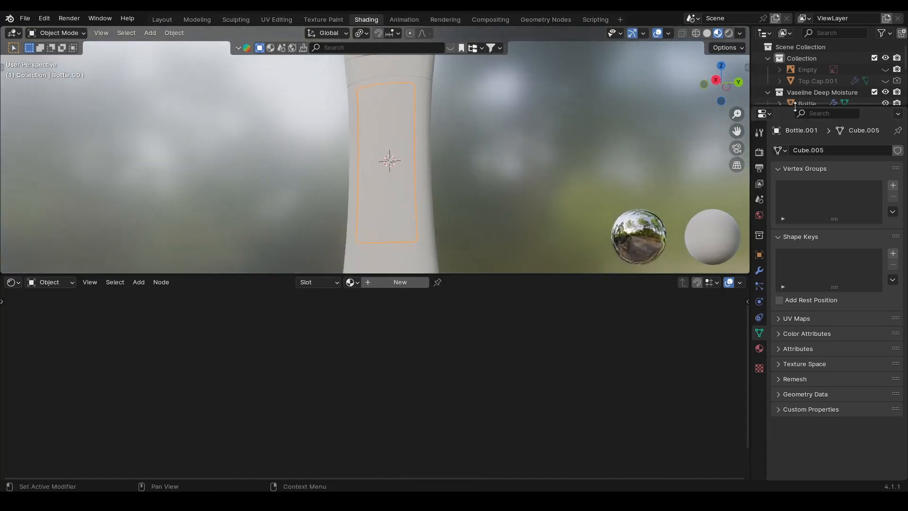
{"action": "left_click_drag", "start_coordinate": [795, 107], "coordinate": [795, 192]}
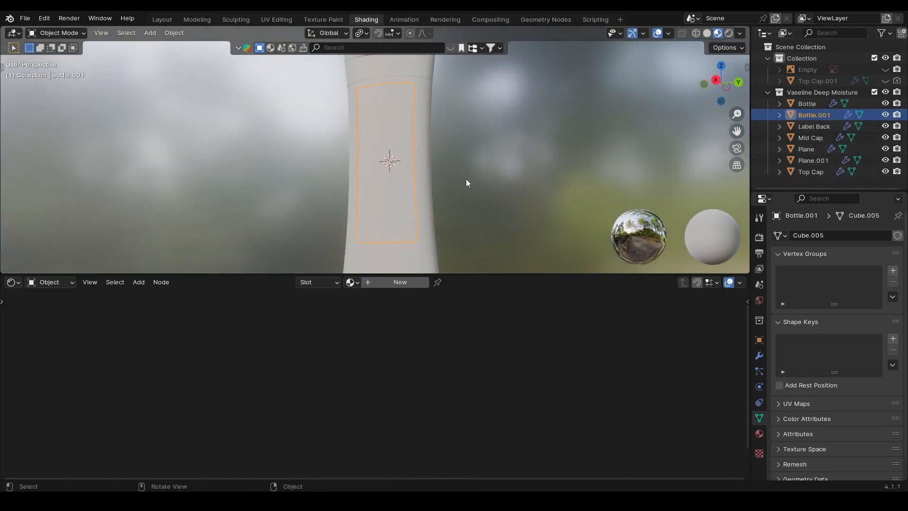
{"action": "key", "text": "F2"}
{"action": "type", "text": "Label Front"}
{"action": "key", "text": "Return"}
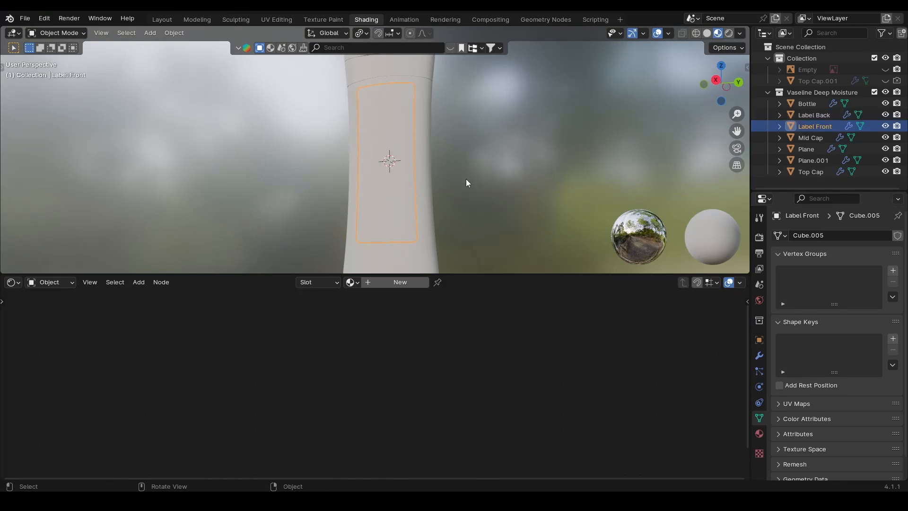
Check the back label's object name, and rename the pair of side joints on the cap as "Jointer Side"
{"action": "left_click_drag", "start_coordinate": [427, 190], "coordinate": [265, 185], "text": "alt"}
{"action": "left_click", "coordinate": [379, 159]}
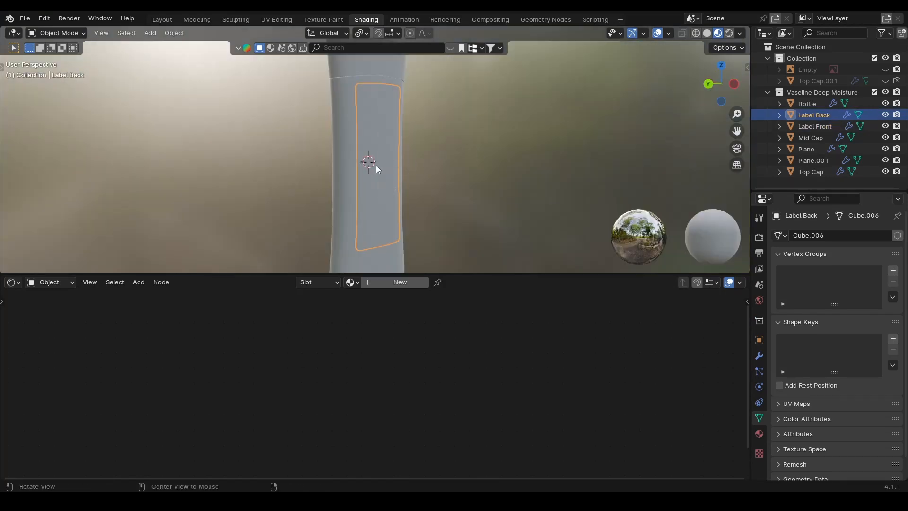
{"action": "left_click_drag", "start_coordinate": [376, 166], "coordinate": [576, 169], "text": "alt"}
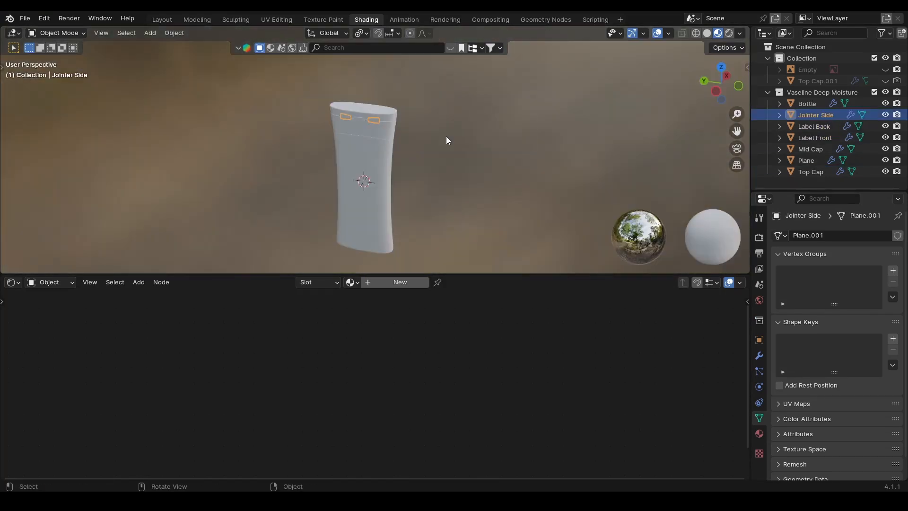
Rename the small joint between the two side joints on the cap as "Jointer Center"
{"action": "scroll", "coordinate": [347, 97], "scroll_direction": "up", "scroll_amount": 3}
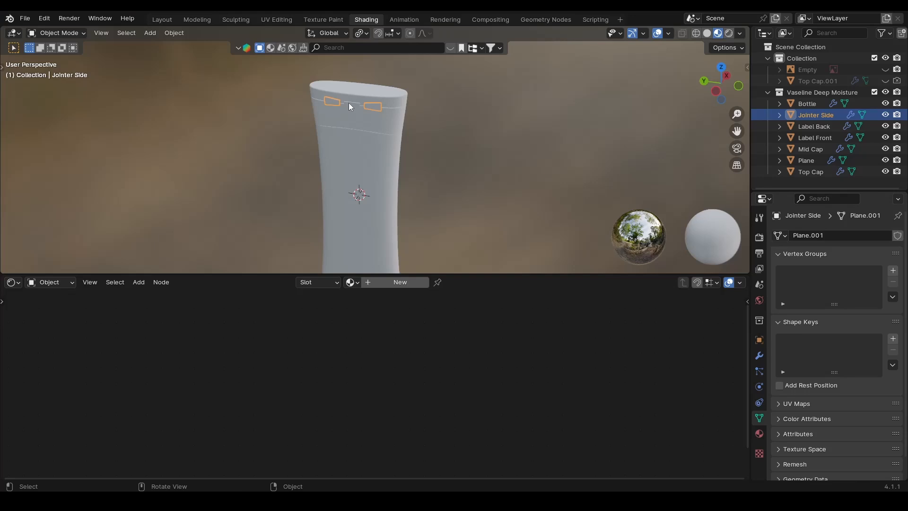
{"action": "left_click", "coordinate": [349, 105]}
{"action": "left_click", "coordinate": [350, 105]}
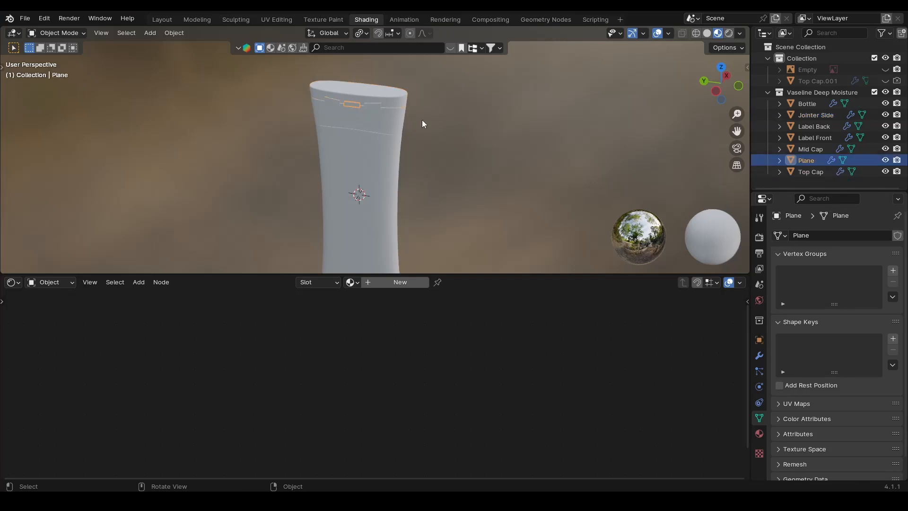
{"action": "key", "text": "F2"}
{"action": "type", "text": "Jointer Center"}
{"action": "key", "text": "Return"}
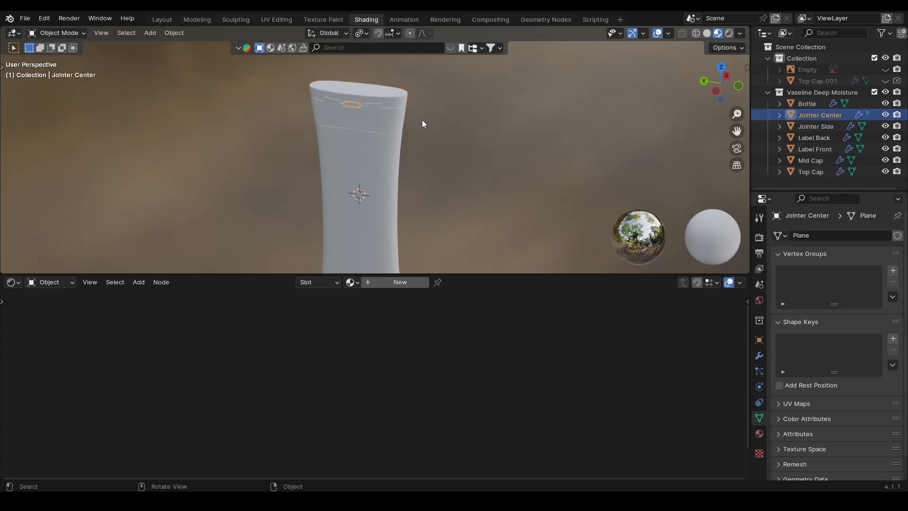
{"action": "left_click", "coordinate": [489, 115]}
Save the file and add a new material to the front label in the right orthographic view
{"action": "left_click", "coordinate": [727, 80]}
{"action": "left_click", "coordinate": [395, 153]}
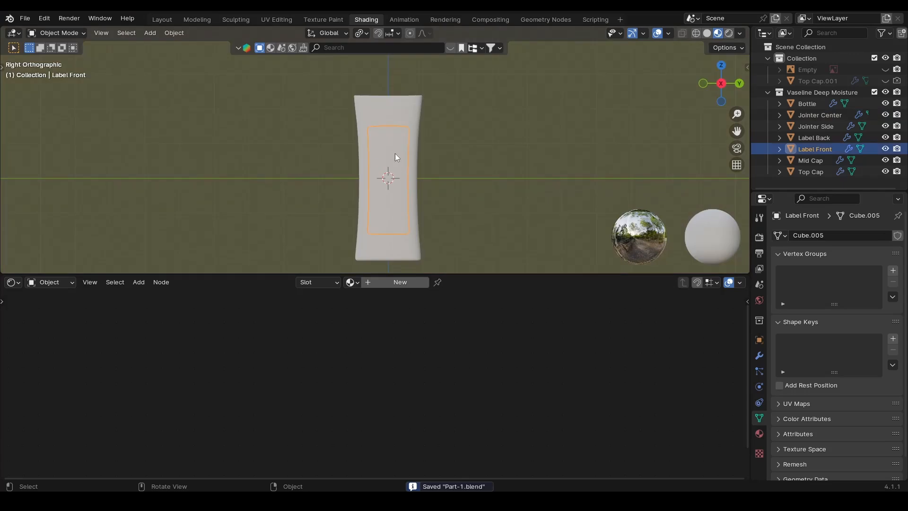
{"action": "scroll", "coordinate": [532, 141], "scroll_direction": "up", "scroll_amount": 2}
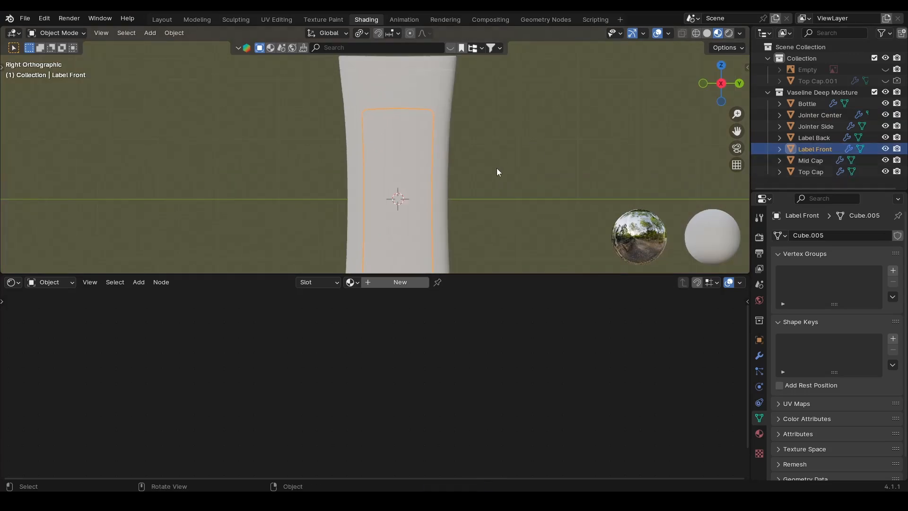
{"action": "scroll", "coordinate": [496, 169], "scroll_direction": "down", "scroll_amount": 1}
{"action": "left_click", "coordinate": [400, 282]}
{"action": "scroll", "coordinate": [475, 385], "scroll_direction": "down", "scroll_amount": 4}
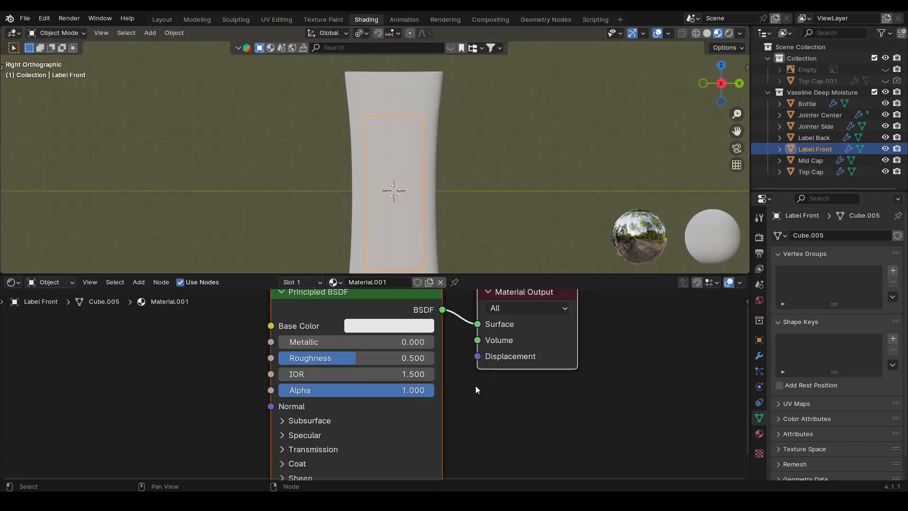
Name the front label's new material "Label Front", save the file, and deselect the label
{"action": "left_click", "coordinate": [398, 282]}
{"action": "type", "text": "Label Front"}
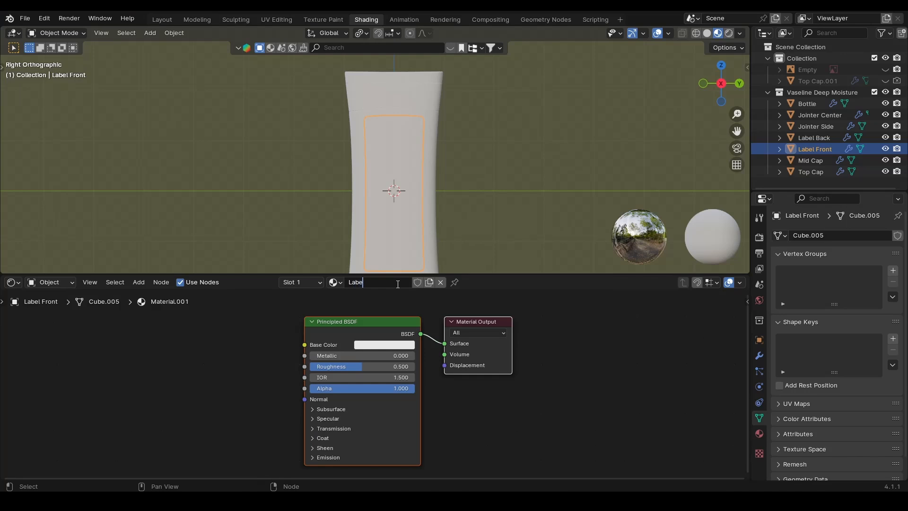
{"action": "key", "text": "Return"}
{"action": "key", "text": "ctrl+s"}
{"action": "left_click", "coordinate": [458, 220]}
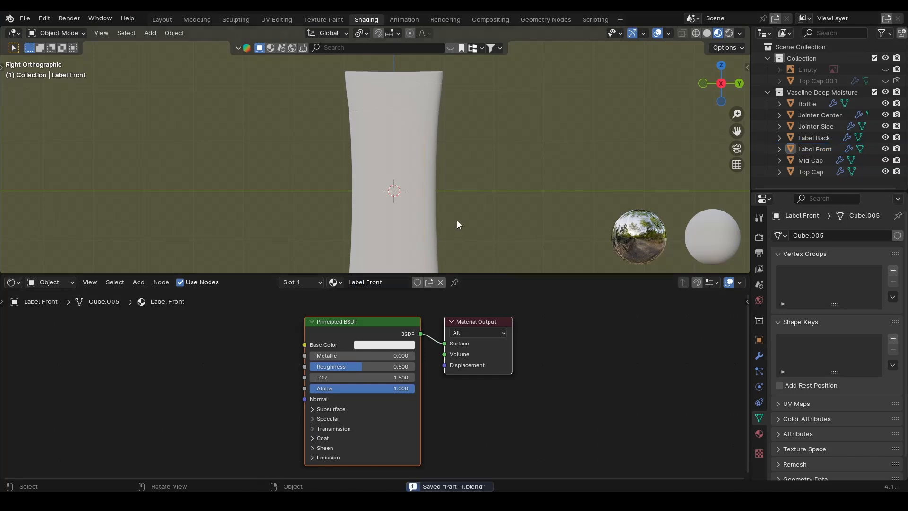
{"action": "middle_click_drag", "start_coordinate": [448, 210], "coordinate": [441, 174], "text": "shift"}
{"action": "scroll", "coordinate": [396, 194], "scroll_direction": "up", "scroll_amount": 1}
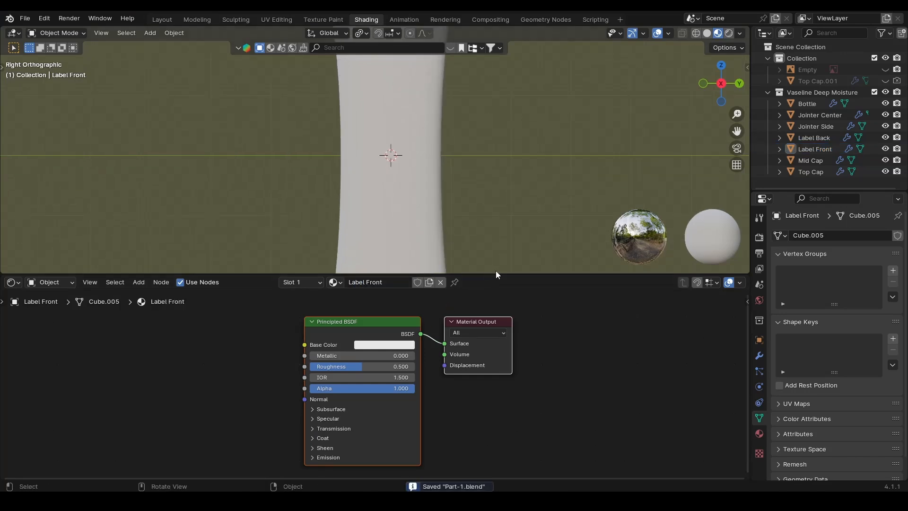
Enlarge the node editor slightly, select the front label on the bottle, and make room beside its Principled BSDF node
{"action": "left_click_drag", "start_coordinate": [495, 273], "coordinate": [412, 126]}
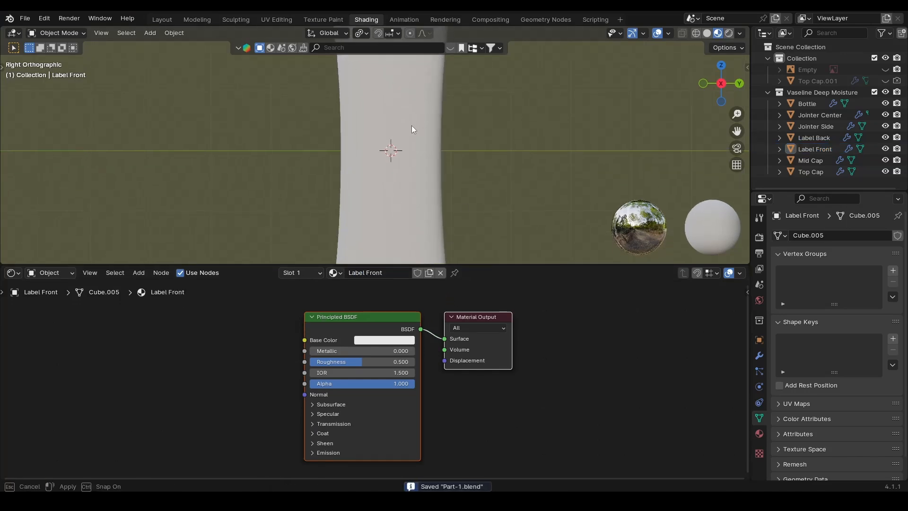
{"action": "left_click", "coordinate": [406, 244]}
{"action": "scroll", "coordinate": [259, 354], "scroll_direction": "down", "scroll_amount": 2}
{"action": "middle_click_drag", "start_coordinate": [257, 354], "coordinate": [311, 349]}
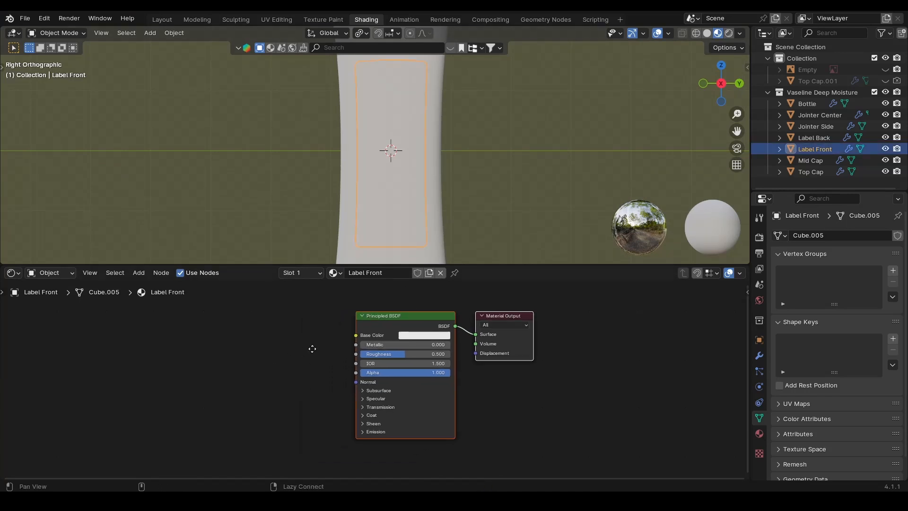
{"action": "left_click", "coordinate": [313, 349]}
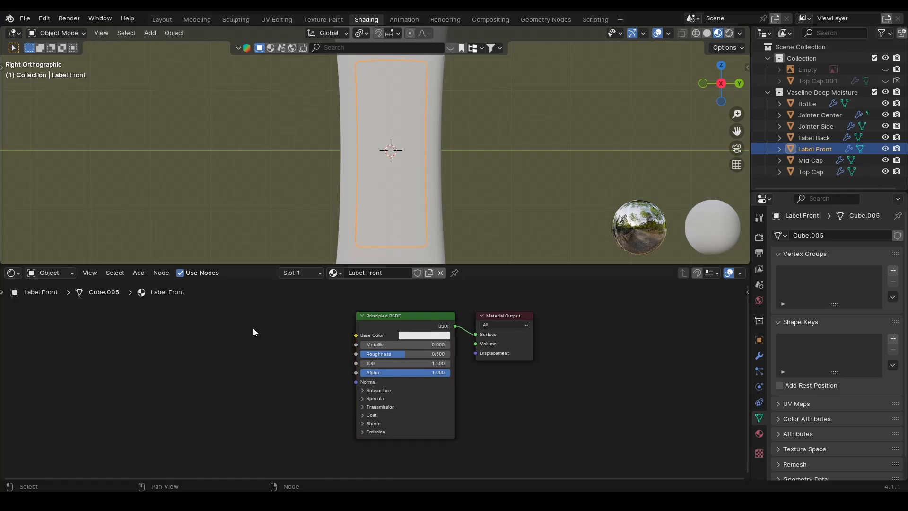
Add an Image Texture node in front of the Principled BSDF and save the file
{"action": "key", "text": "shift+a"}
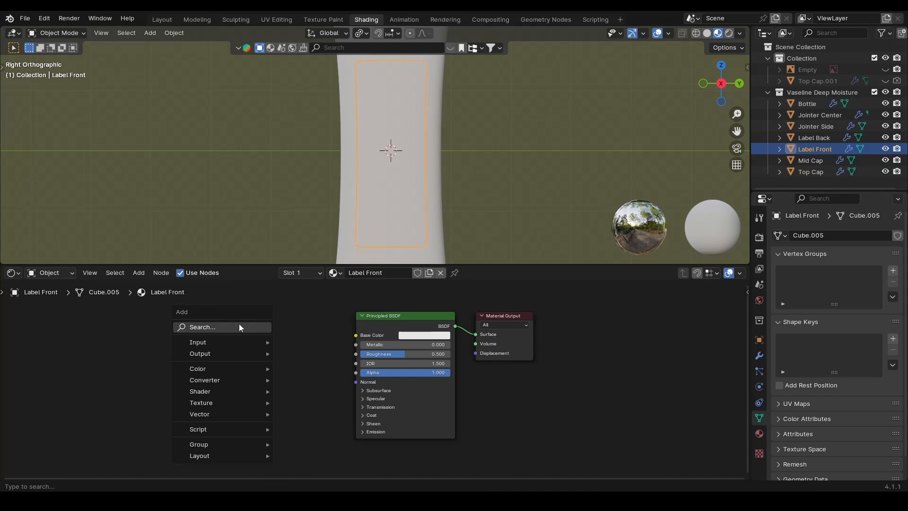
{"action": "left_click", "coordinate": [239, 327]}
{"action": "type", "text": "image"}
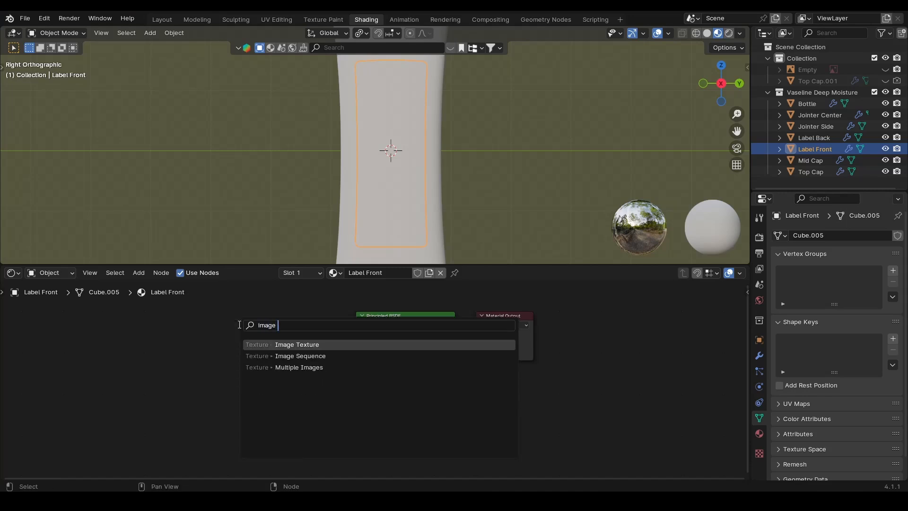
{"action": "key", "text": "Return"}
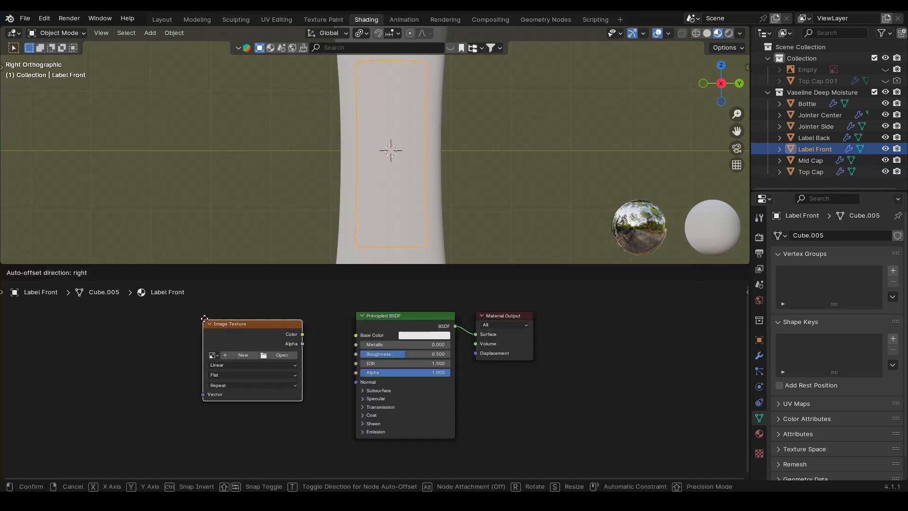
{"action": "left_click", "coordinate": [202, 320]}
{"action": "key", "text": "ctrl+s"}
{"action": "scroll", "coordinate": [286, 361], "scroll_direction": "up", "scroll_amount": 1}
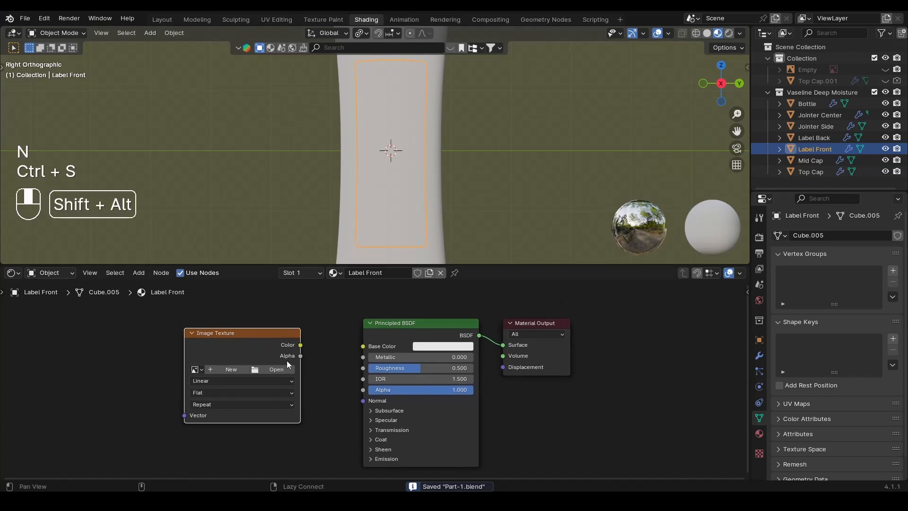
Connect the Image Texture's Color output to Base Color and load "Vaseline Label Deep Moisture.jpg" into the node
{"action": "left_click_drag", "start_coordinate": [302, 344], "coordinate": [363, 346]}
{"action": "left_click", "coordinate": [443, 208]}
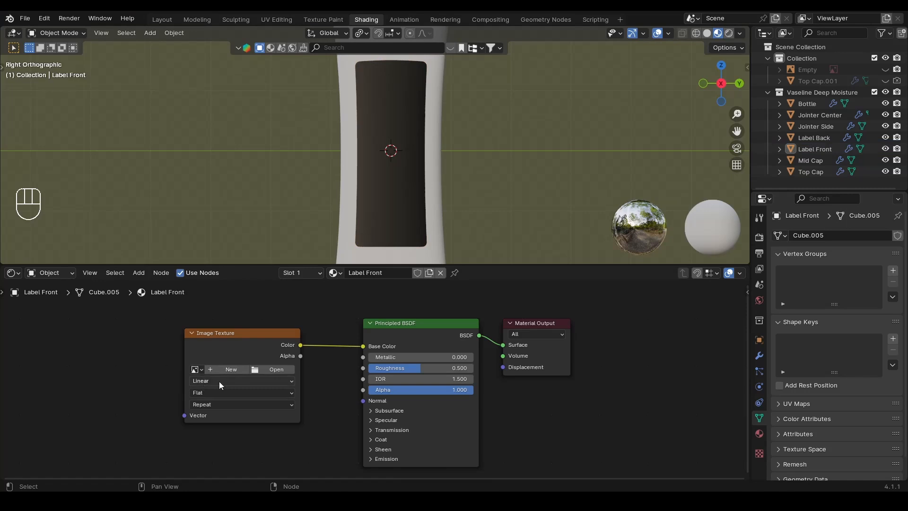
{"action": "left_click", "coordinate": [273, 369]}
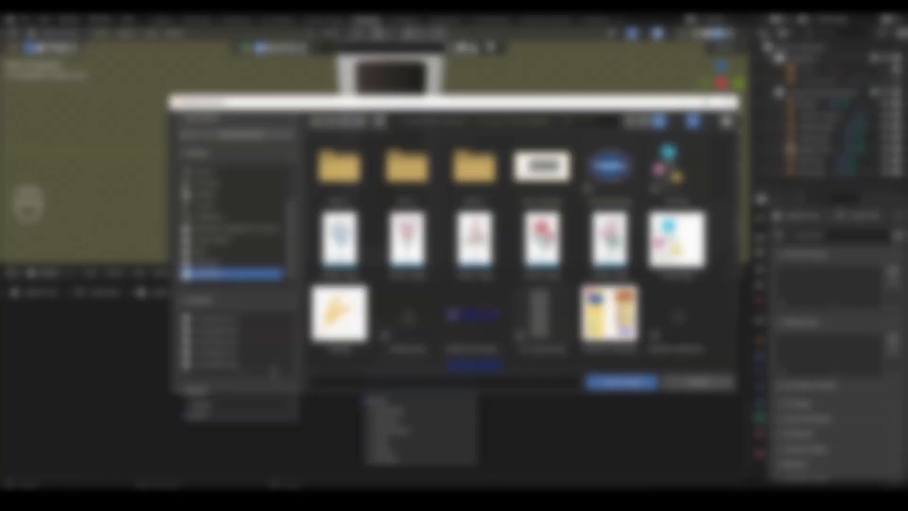
{"action": "scroll", "coordinate": [510, 251], "scroll_direction": "down", "scroll_amount": 3}
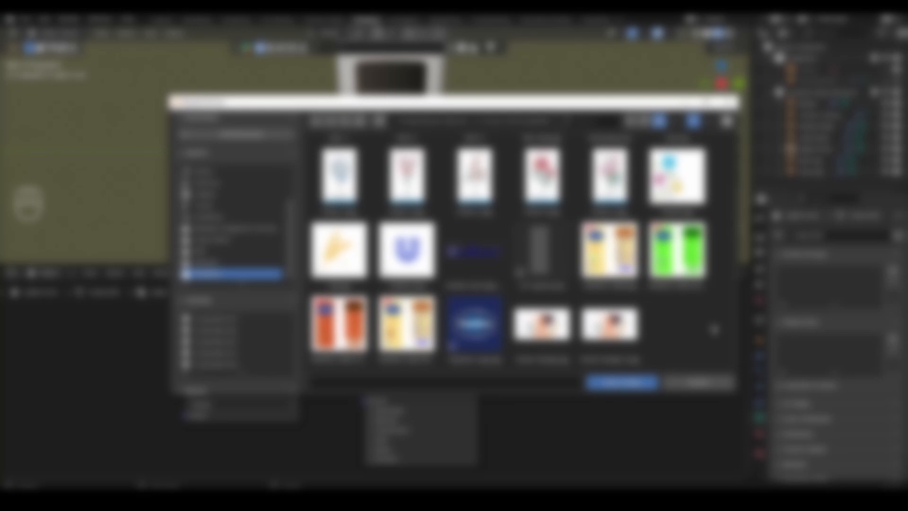
{"action": "left_click", "coordinate": [407, 361]}
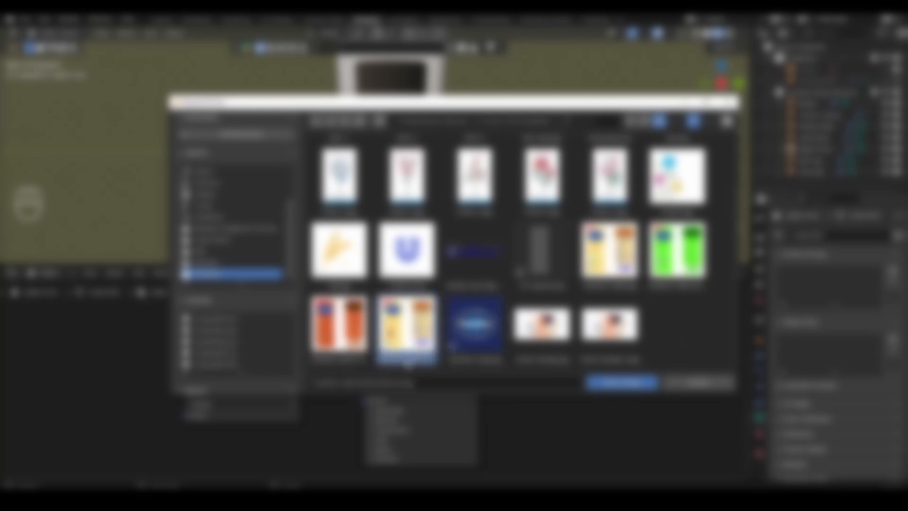
{"action": "scroll", "coordinate": [638, 388], "scroll_direction": "up", "scroll_amount": 1}
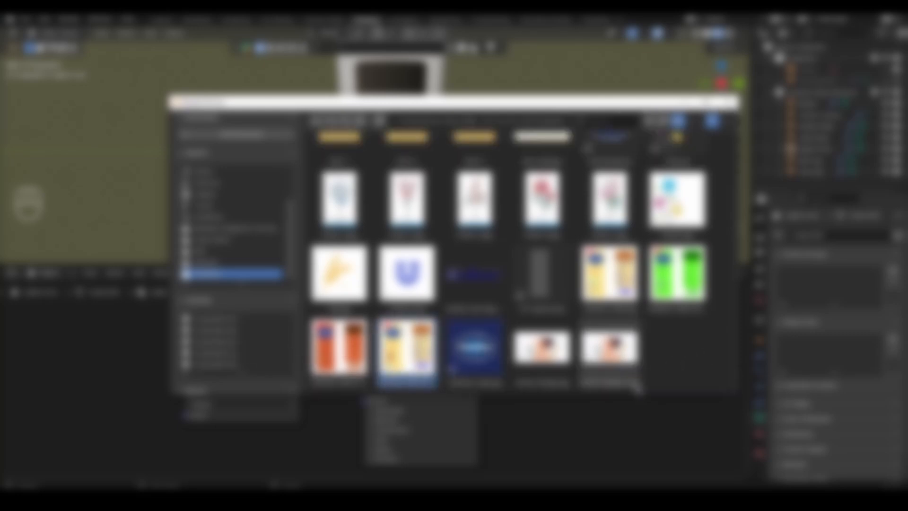
{"action": "left_click", "coordinate": [638, 389]}
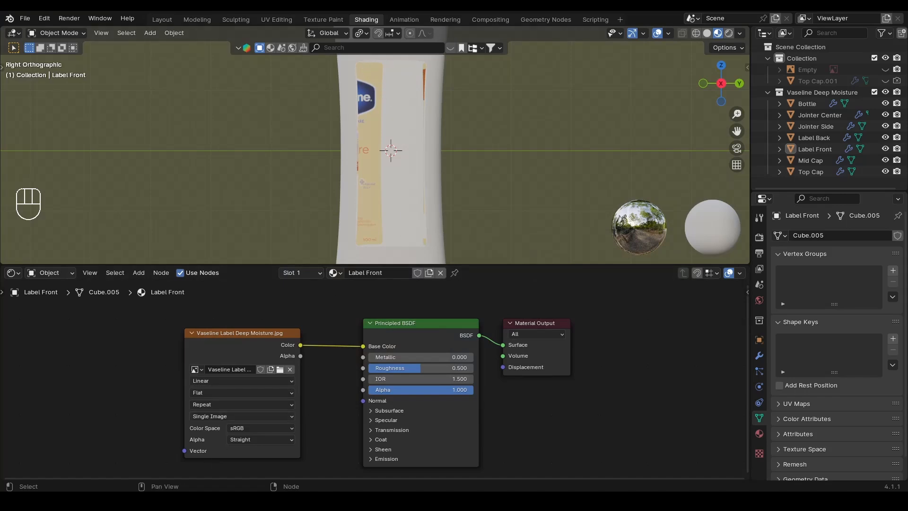
Switch to the image viewer to examine the front and back label artwork, return to Blender, and save the file
{"action": "left_click", "coordinate": [320, 500]}
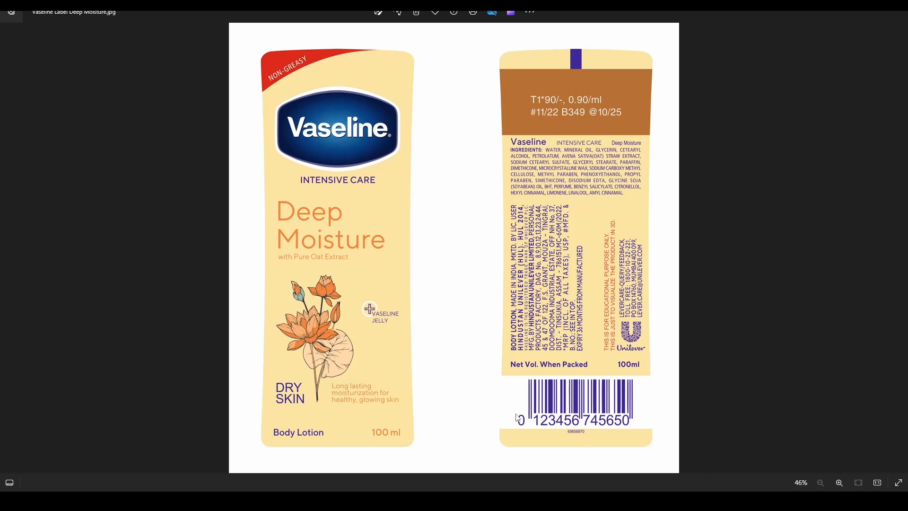
{"action": "key", "text": "alt+Tab"}
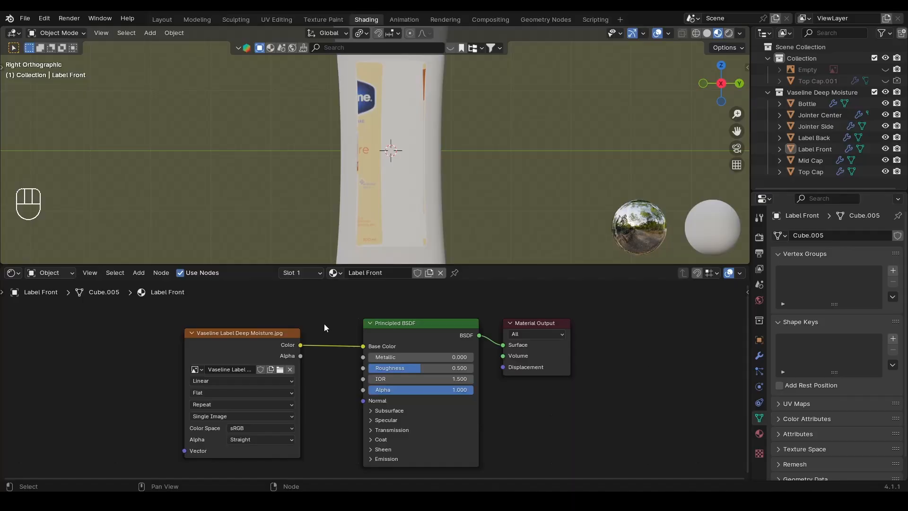
{"action": "key", "text": "ctrl+s"}
Open the UV Editing workspace and fit the whole label image in the UV editor
{"action": "left_click", "coordinate": [277, 20]}
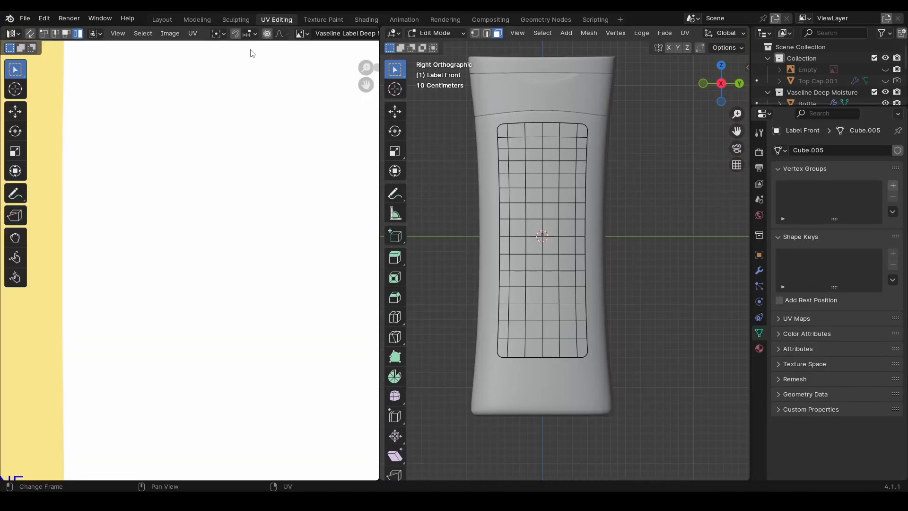
{"action": "key", "text": "Home"}
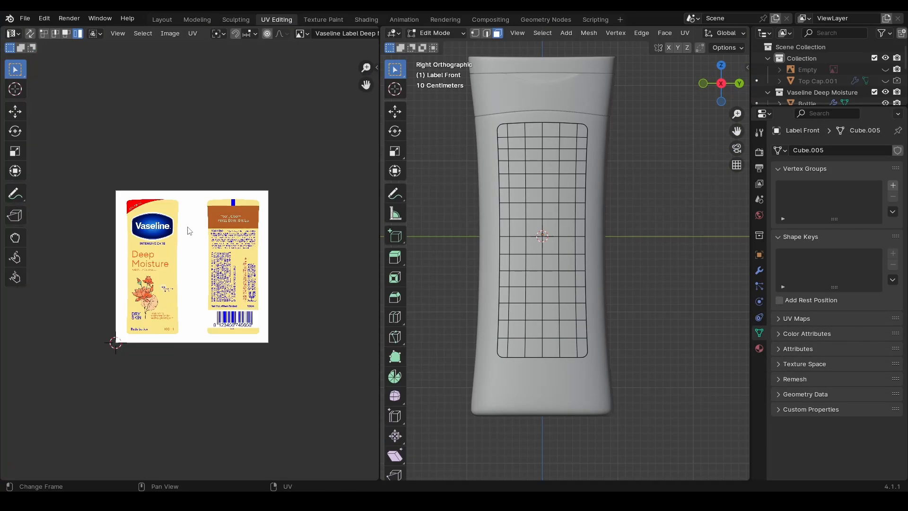
{"action": "scroll", "coordinate": [188, 231], "scroll_direction": "up", "scroll_amount": 1}
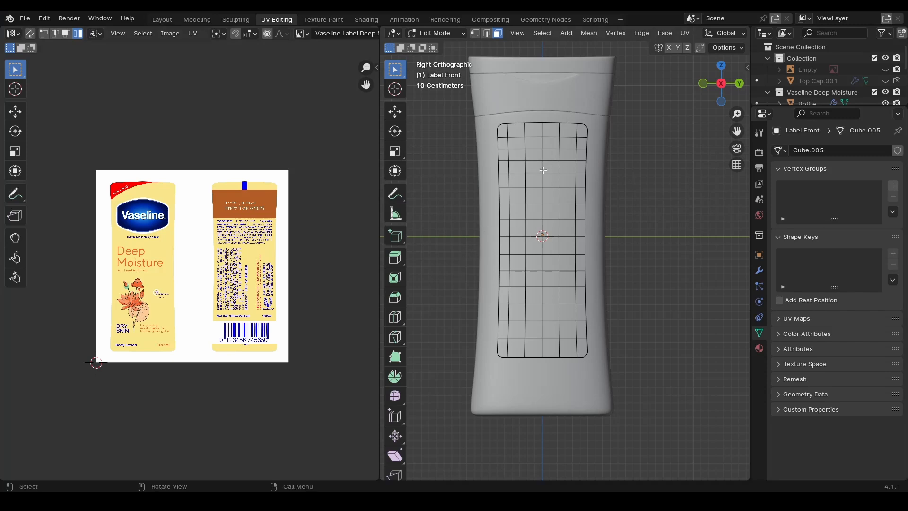
Select the front label's entire mesh in Edit Mode to display its UVs over the artwork, and save the file
{"action": "key", "text": "Tab"}
{"action": "scroll", "coordinate": [541, 231], "scroll_direction": "down", "scroll_amount": 2}
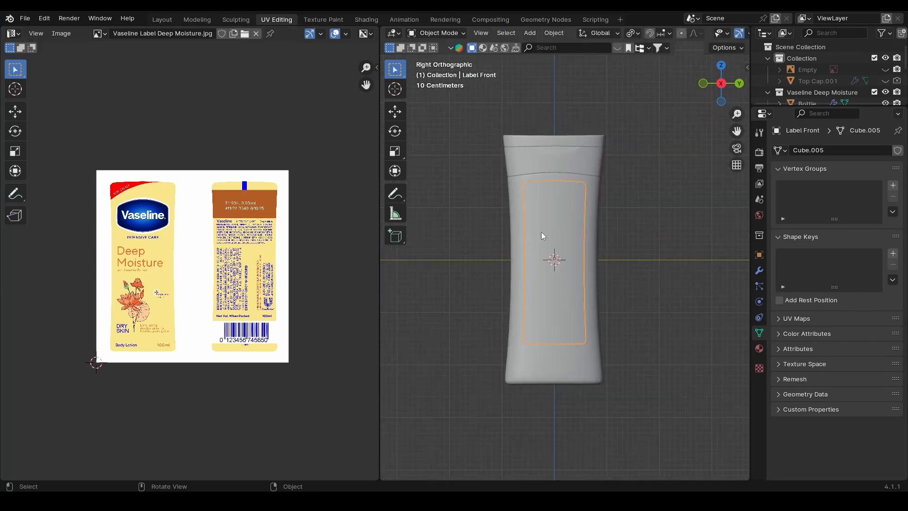
{"action": "key", "text": "Tab"}
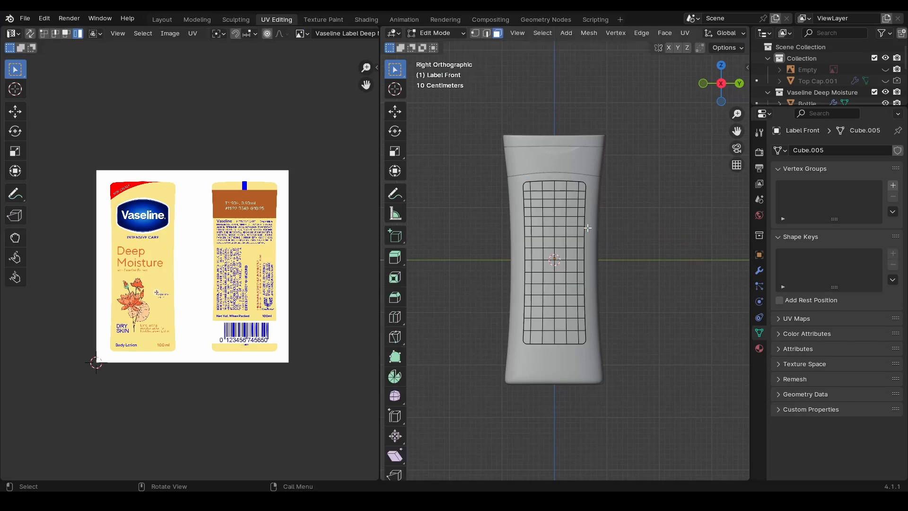
{"action": "key", "text": "a"}
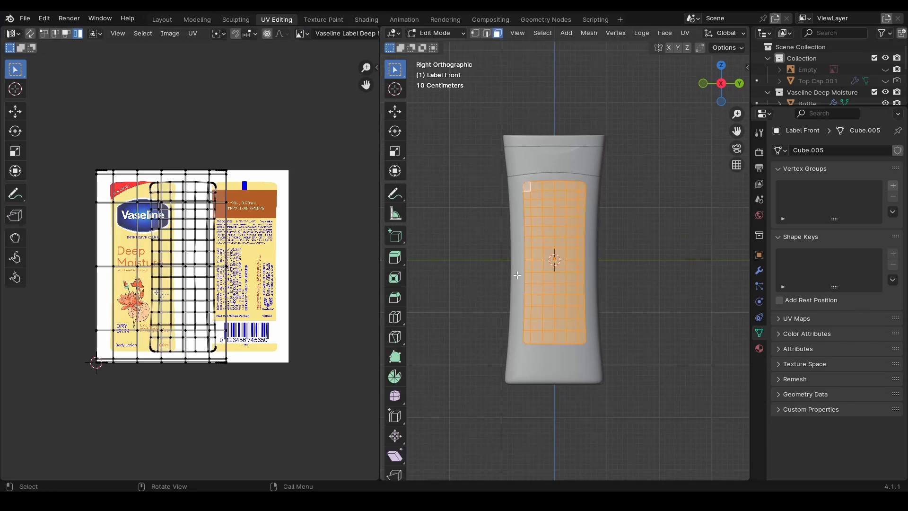
{"action": "scroll", "coordinate": [582, 205], "scroll_direction": "up", "scroll_amount": 1}
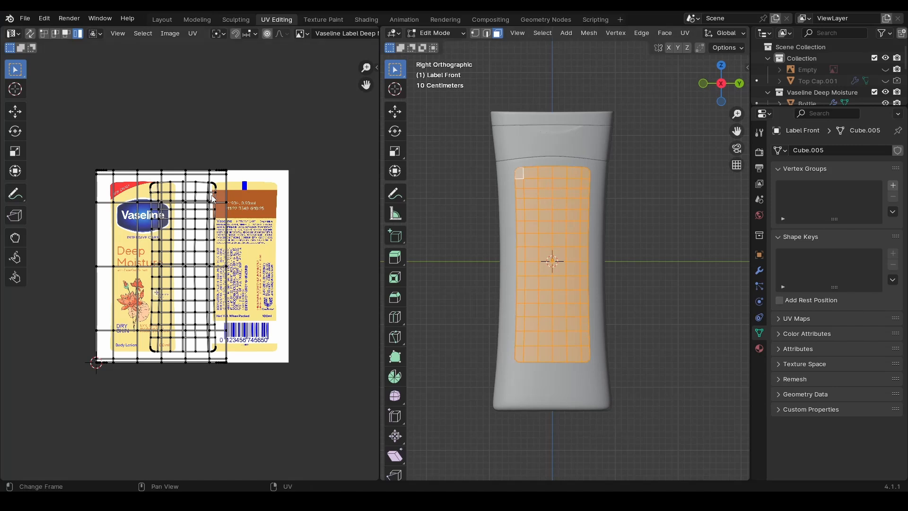
{"action": "key", "text": "n"}
{"action": "key", "text": "ctrl+s"}
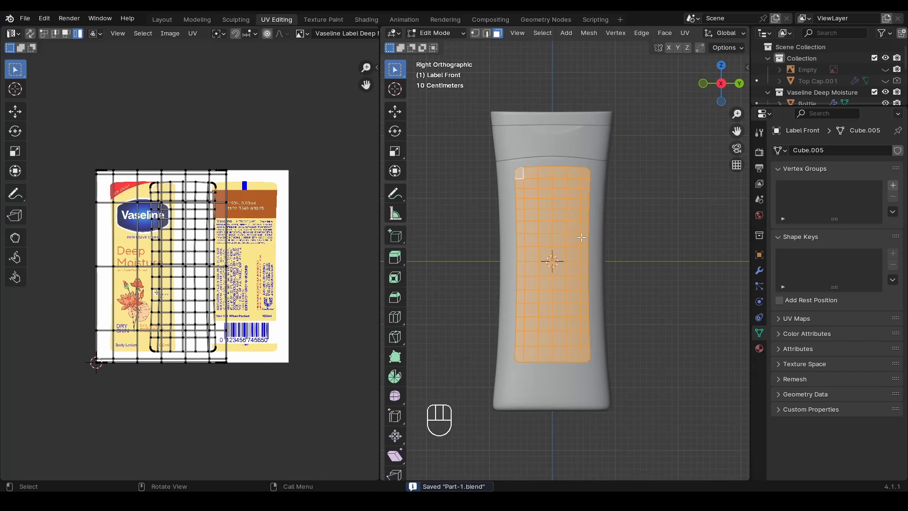
Isolate the front label in local view and inspect its curved mesh from an angle, returning to the right orthographic view
{"action": "key", "text": "KP_Divide"}
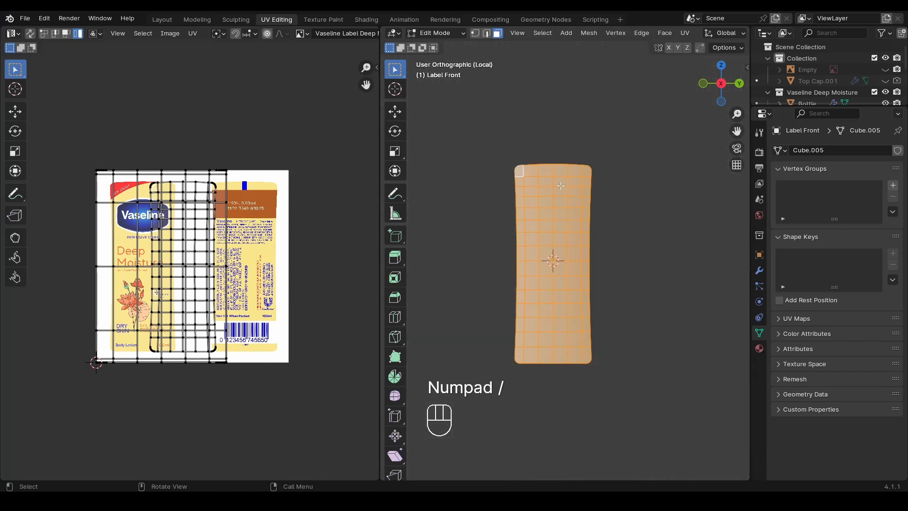
{"action": "key", "text": "KP_Divide"}
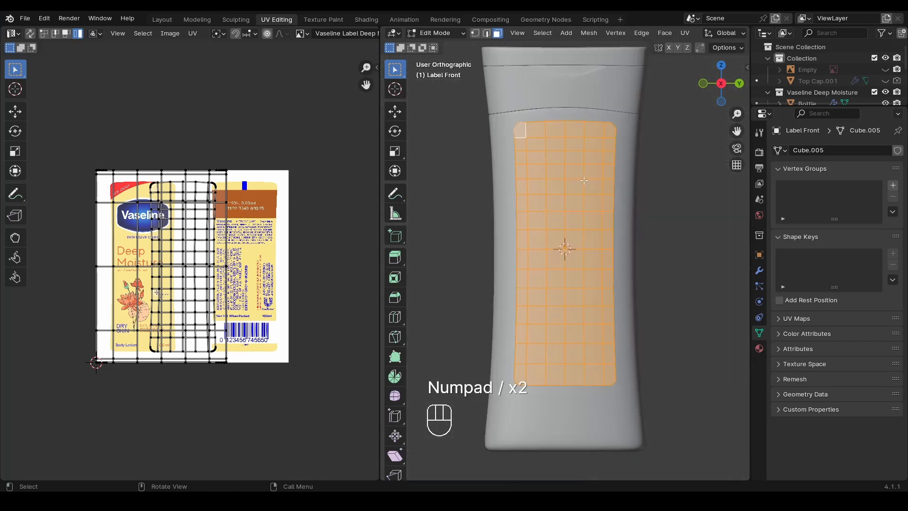
{"action": "key", "text": "KP_Divide"}
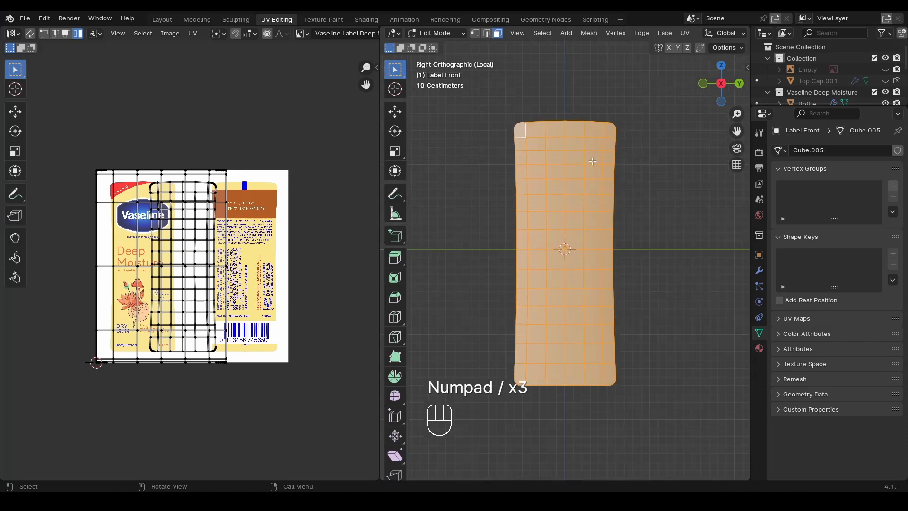
{"action": "middle_click_drag", "start_coordinate": [582, 182], "coordinate": [490, 216], "text": "alt"}
{"action": "scroll", "coordinate": [529, 228], "scroll_direction": "up", "scroll_amount": 4}
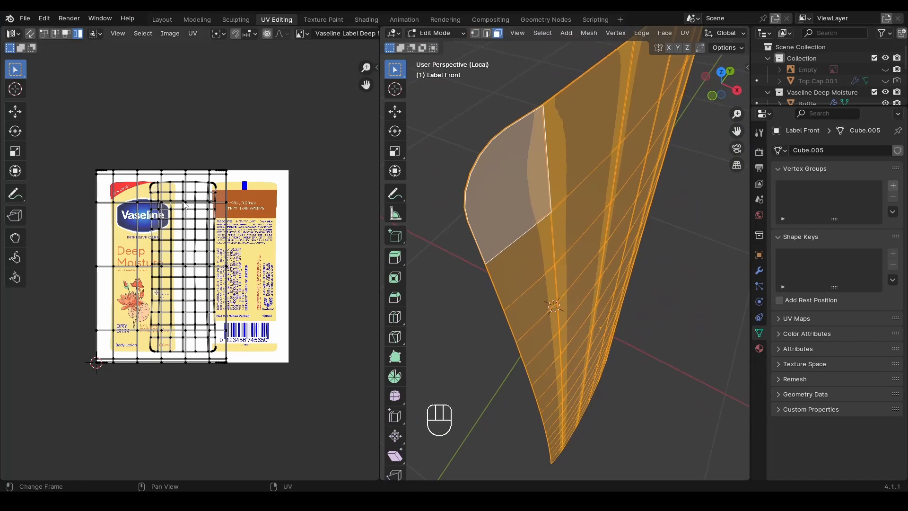
{"action": "left_click", "coordinate": [737, 91]}
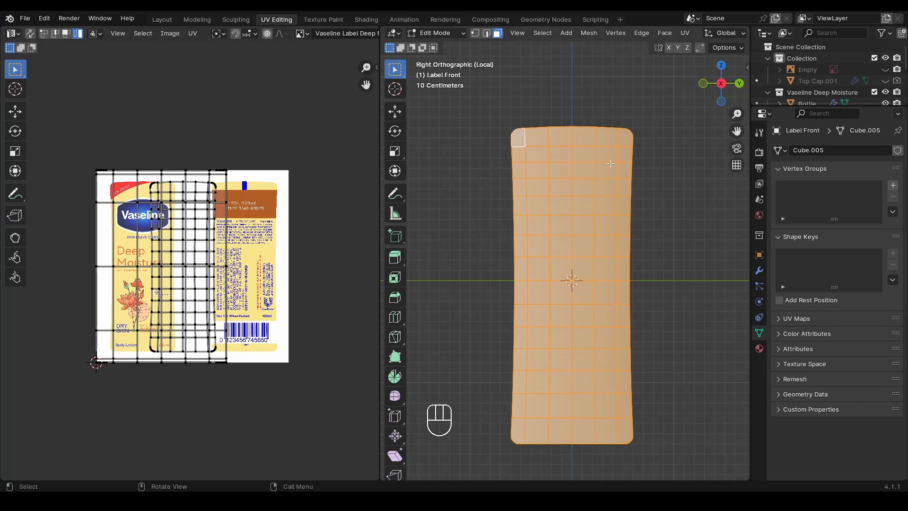
{"action": "middle_click_drag", "start_coordinate": [576, 153], "coordinate": [569, 192]}
{"action": "left_click", "coordinate": [719, 93]}
Preview the image texture on the front label and try to move its UV island over the front artwork
{"action": "left_click", "coordinate": [198, 187]}
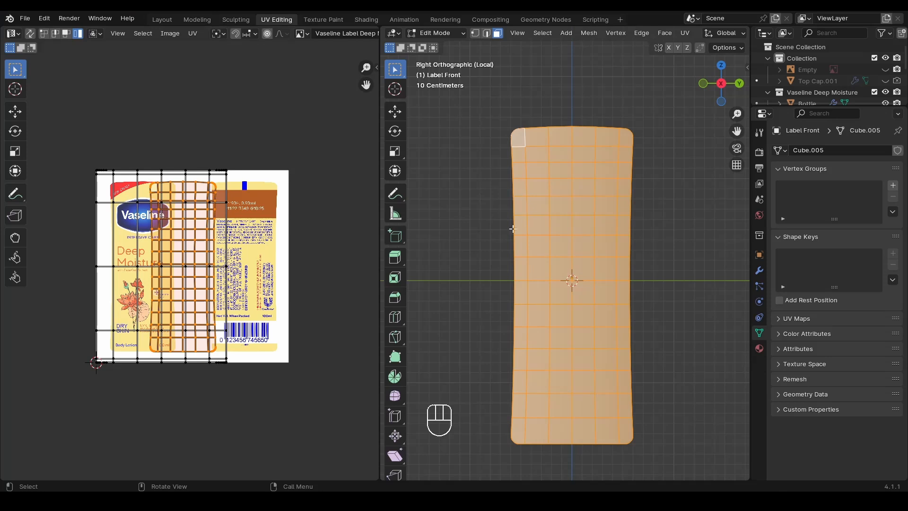
{"action": "key", "text": "ctrl+s"}
{"action": "scroll", "coordinate": [692, 36], "scroll_direction": "down", "scroll_amount": 2}
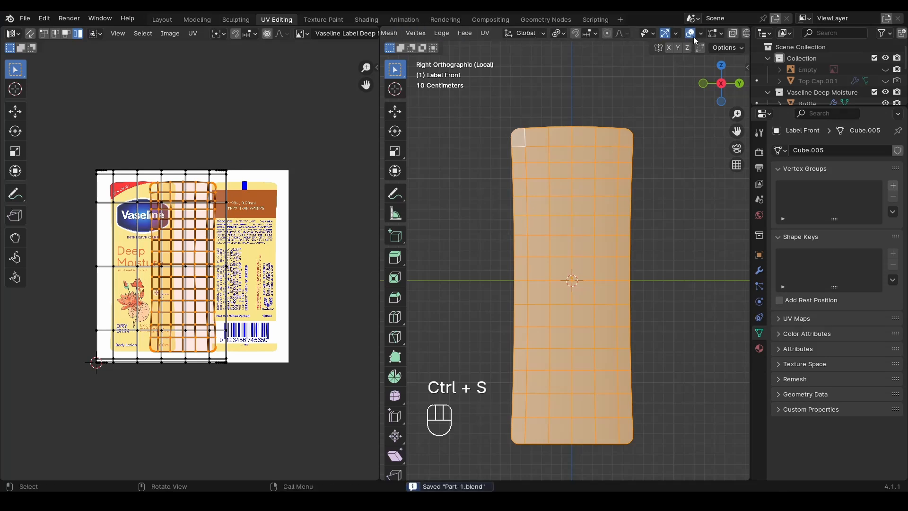
{"action": "scroll", "coordinate": [700, 35], "scroll_direction": "down", "scroll_amount": 2}
{"action": "left_click", "coordinate": [721, 34]}
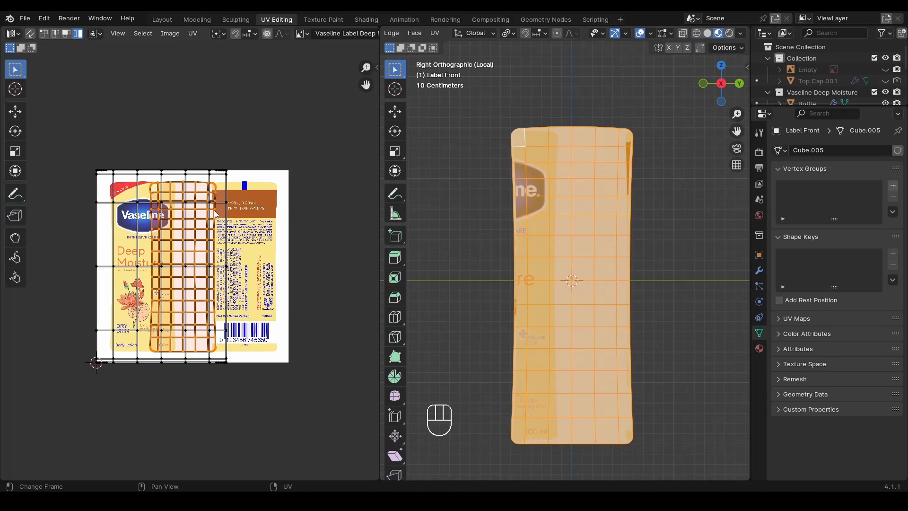
{"action": "key", "text": "g"}
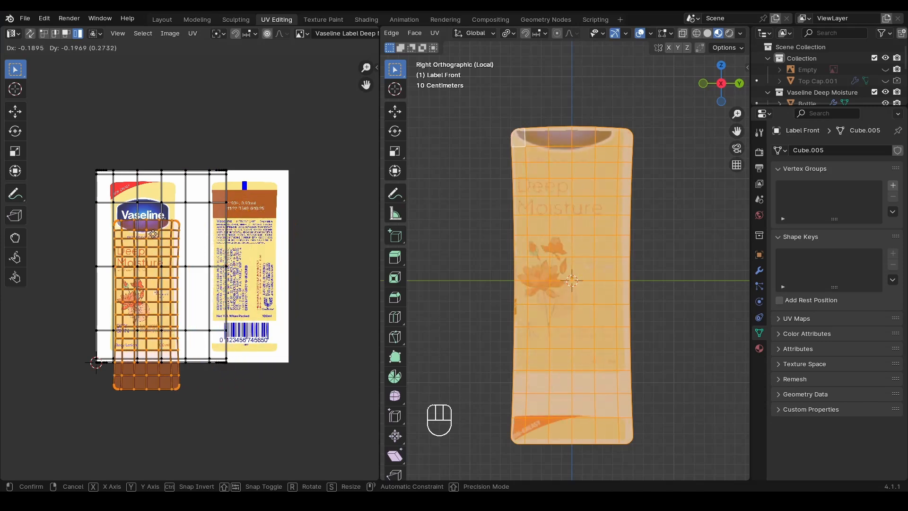
{"action": "left_click", "coordinate": [202, 255]}
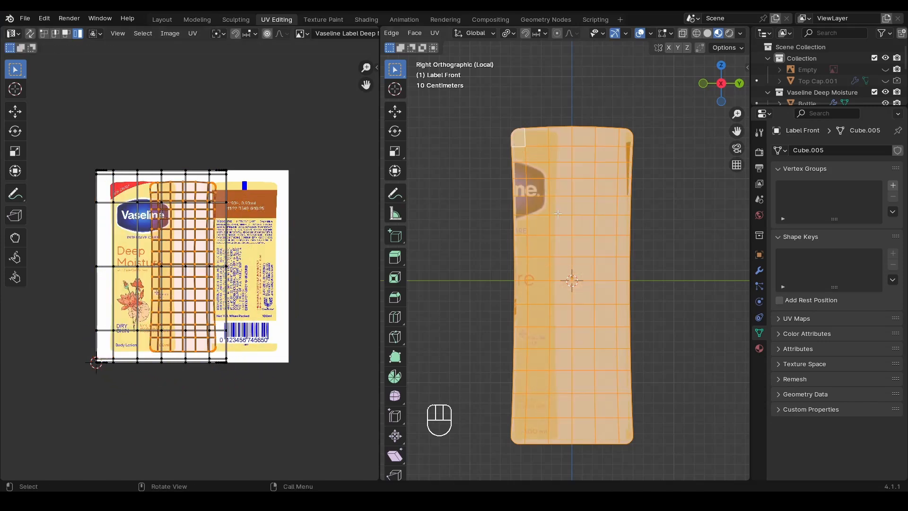
Save the file from Object Mode and reopen the front label's mesh for editing with edge selection
{"action": "key", "text": "Tab"}
{"action": "key", "text": "ctrl+s"}
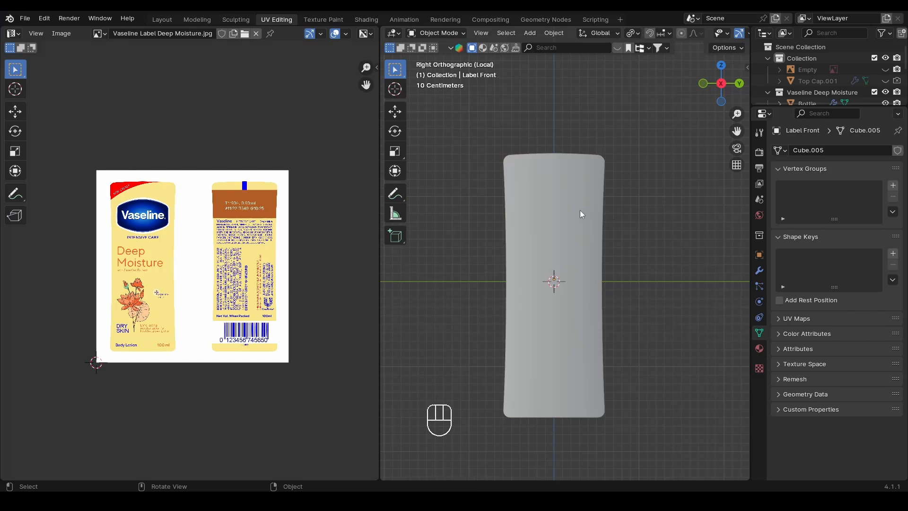
{"action": "key", "text": "Tab"}
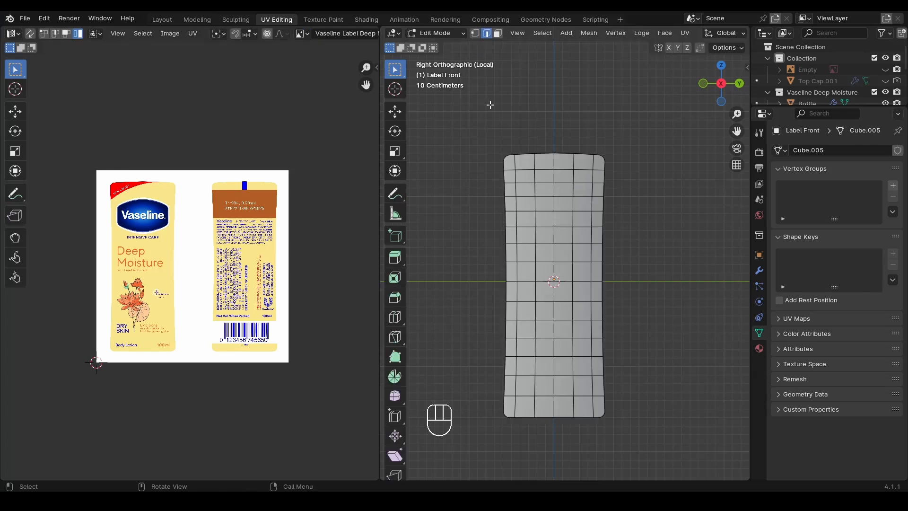
Select all of the front label's faces, unwrap them with Project from View, and preview the material in the viewport
{"action": "left_click", "coordinate": [499, 35]}
{"action": "left_click_drag", "start_coordinate": [548, 108], "coordinate": [608, 415]}
{"action": "left_click", "coordinate": [523, 140]}
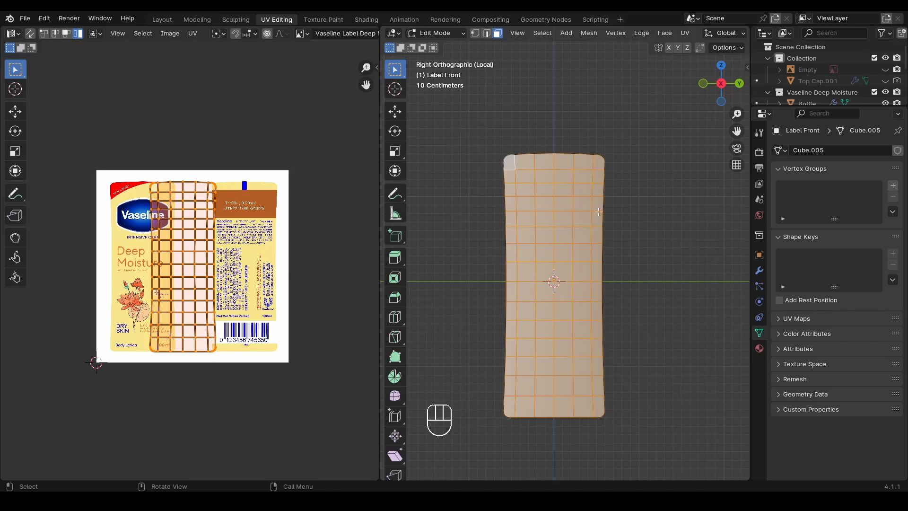
{"action": "key", "text": "u"}
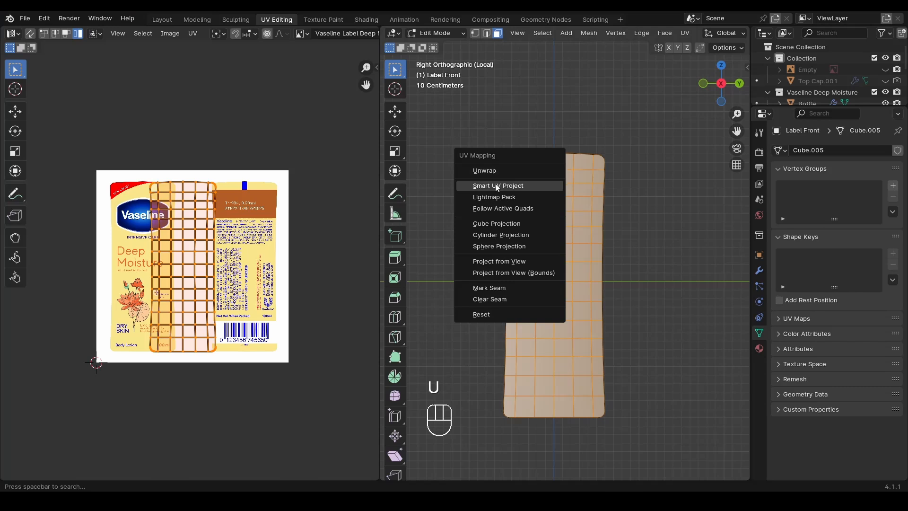
{"action": "left_click", "coordinate": [506, 262]}
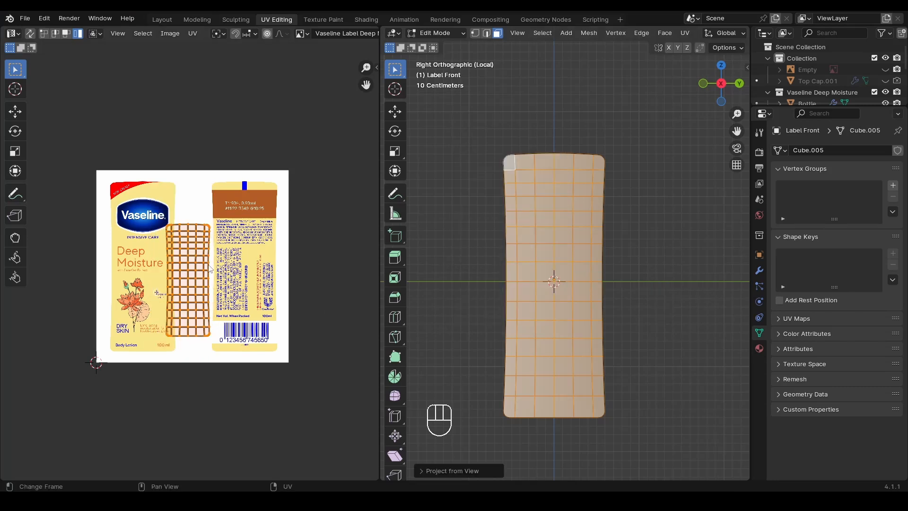
{"action": "scroll", "coordinate": [581, 33], "scroll_direction": "down", "scroll_amount": 10}
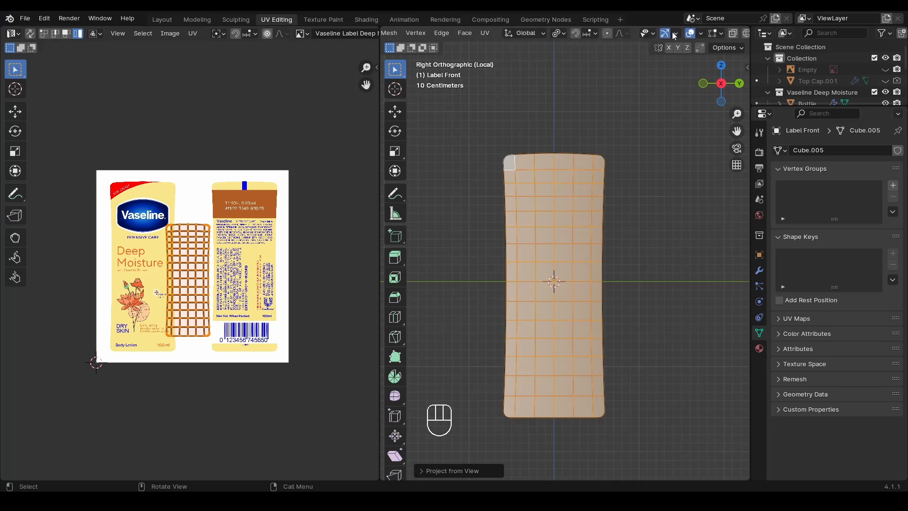
{"action": "left_click", "coordinate": [719, 35]}
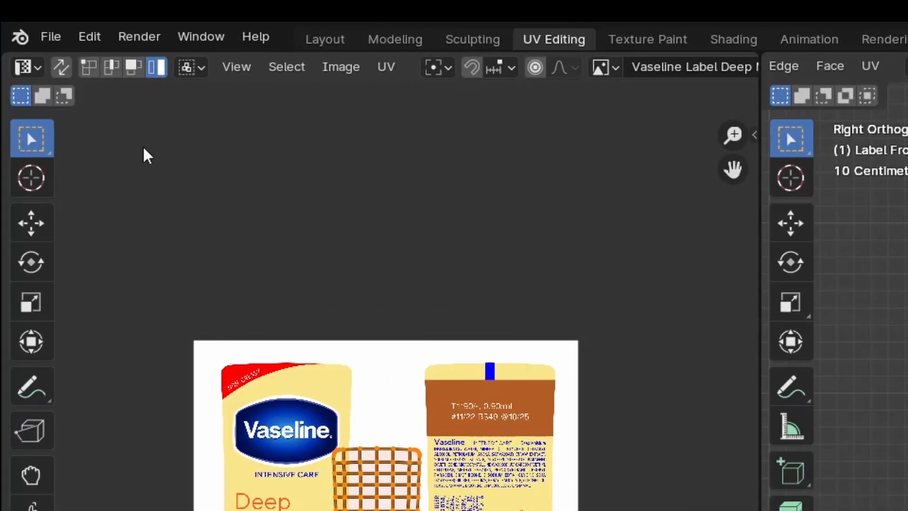
Try the UV selection modes, select the whole front label UV island in island mode, and save the file
{"action": "left_click", "coordinate": [91, 70]}
{"action": "left_click", "coordinate": [112, 70]}
{"action": "left_click", "coordinate": [132, 71]}
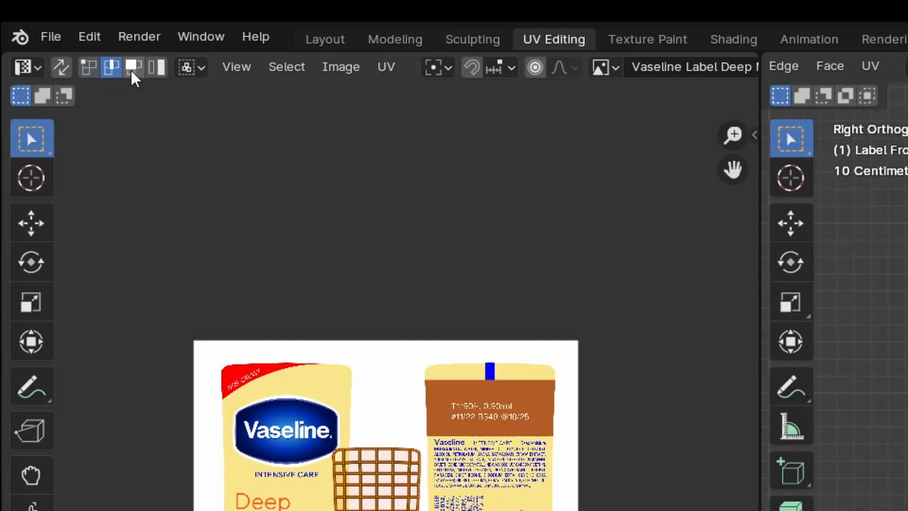
{"action": "left_click", "coordinate": [156, 76]}
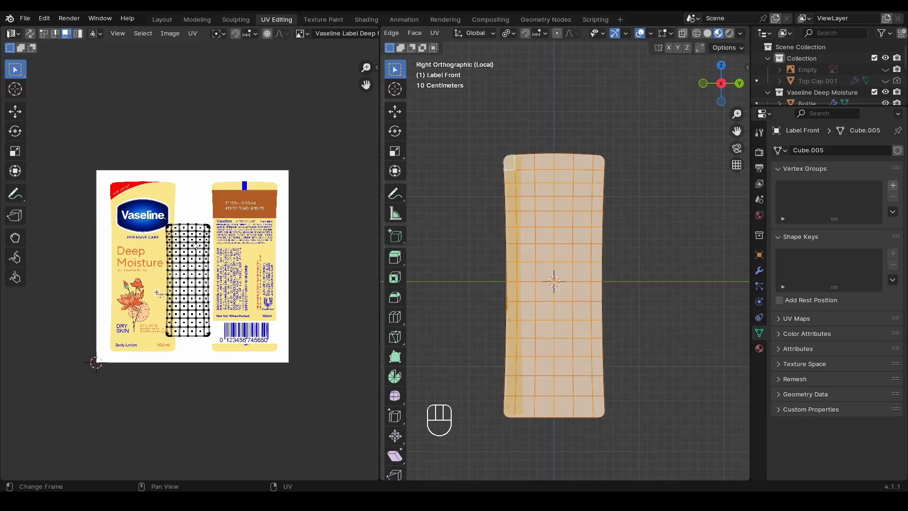
{"action": "left_click", "coordinate": [194, 245]}
{"action": "key", "text": "4"}
{"action": "left_click", "coordinate": [207, 260]}
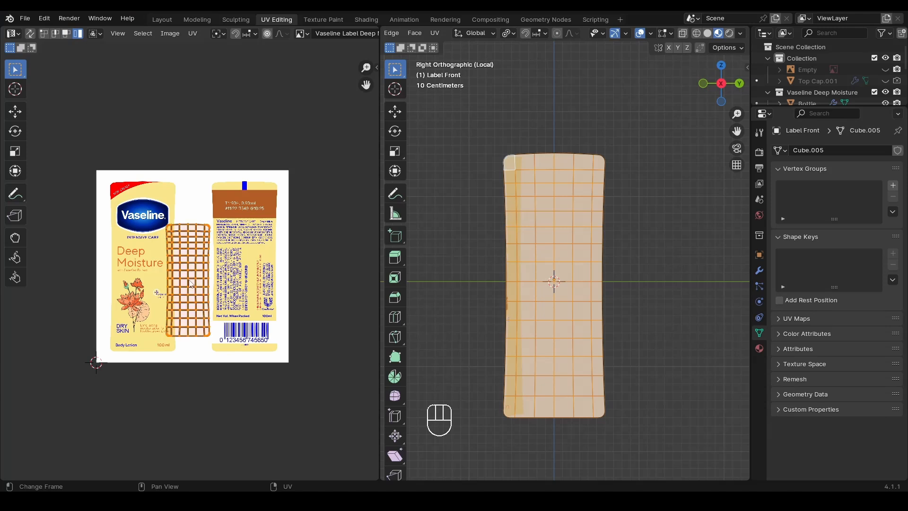
{"action": "key", "text": "ctrl+s"}
Move the front label's UV island along X to centre it over the front artwork
{"action": "scroll", "coordinate": [191, 284], "scroll_direction": "up", "scroll_amount": 1}
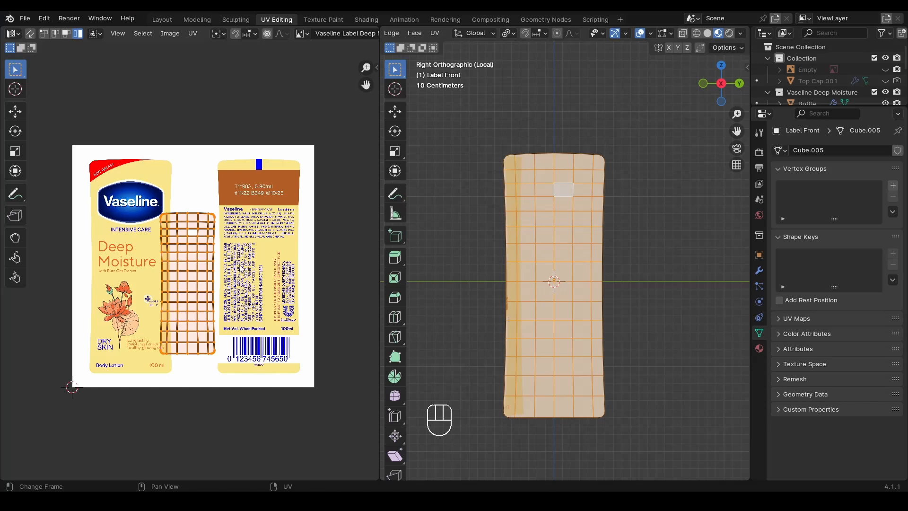
{"action": "key", "text": "g"}
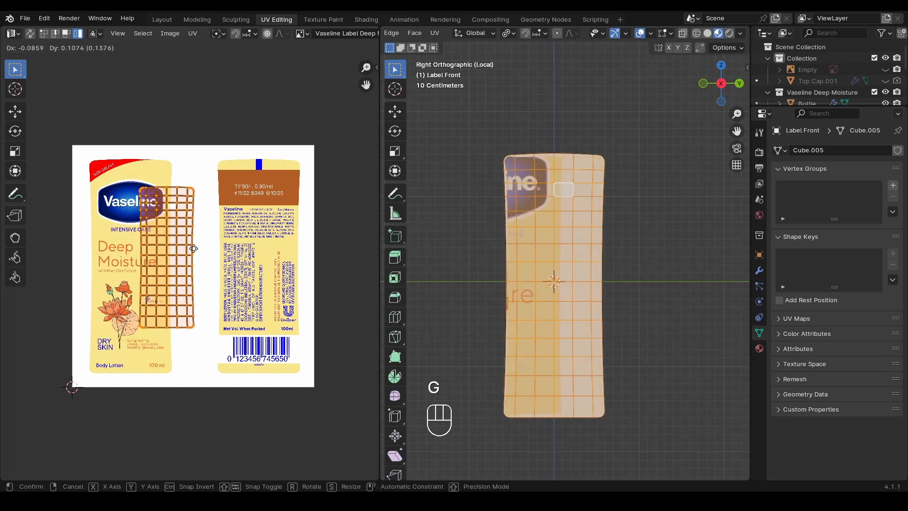
{"action": "right_click", "coordinate": [199, 242]}
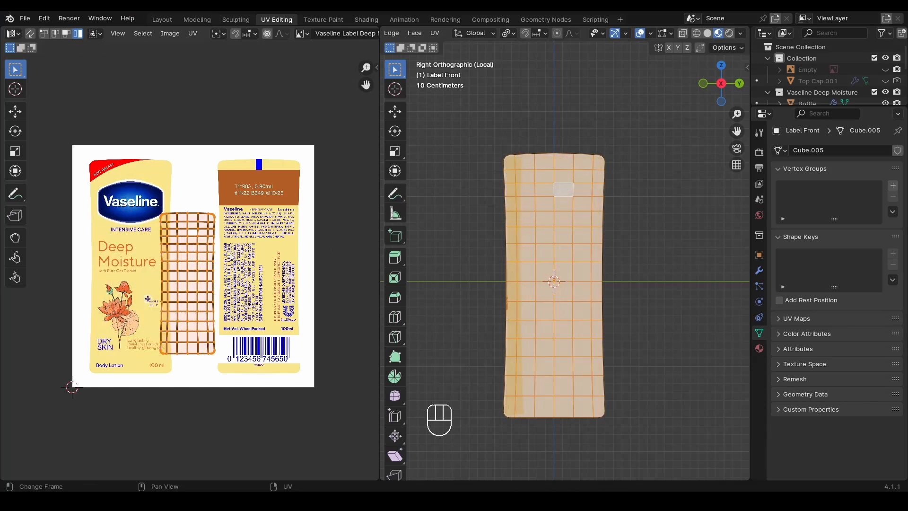
{"action": "key", "text": "g"}
{"action": "key", "text": "g"}
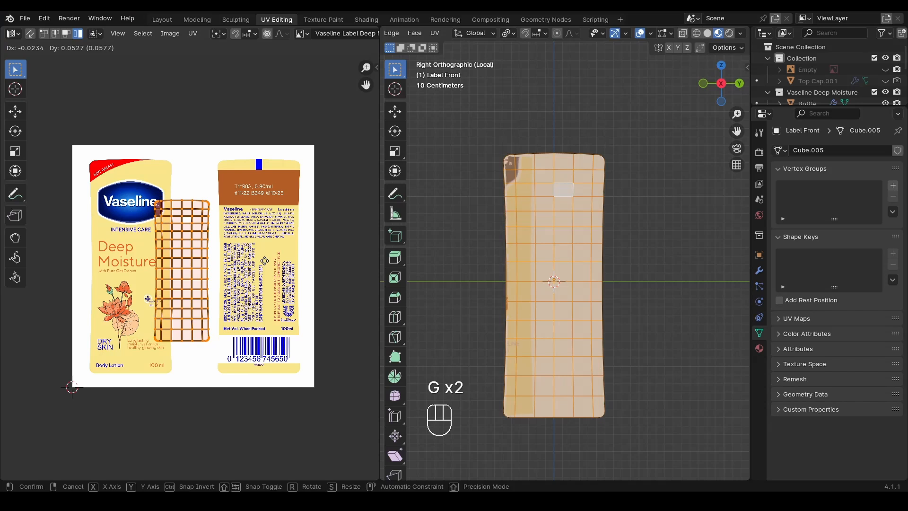
{"action": "key", "text": "x"}
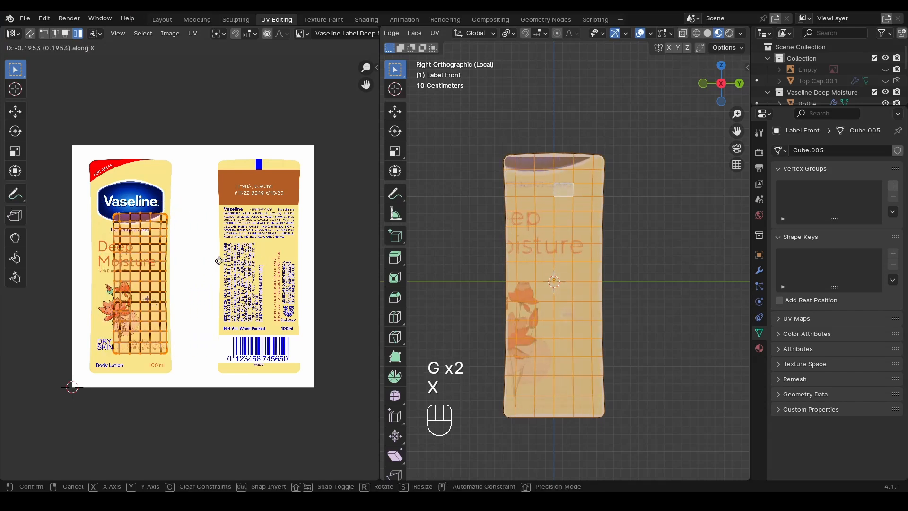
{"action": "left_click", "coordinate": [213, 266]}
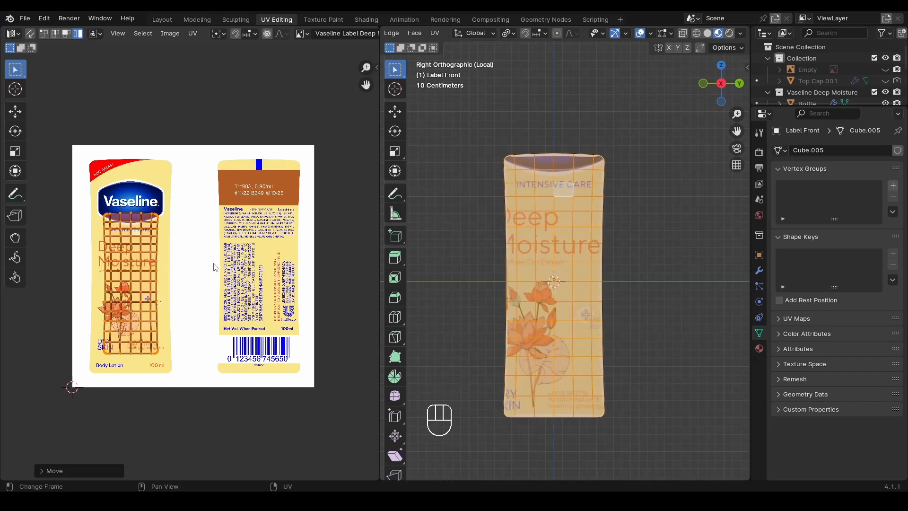
{"action": "key", "text": "g"}
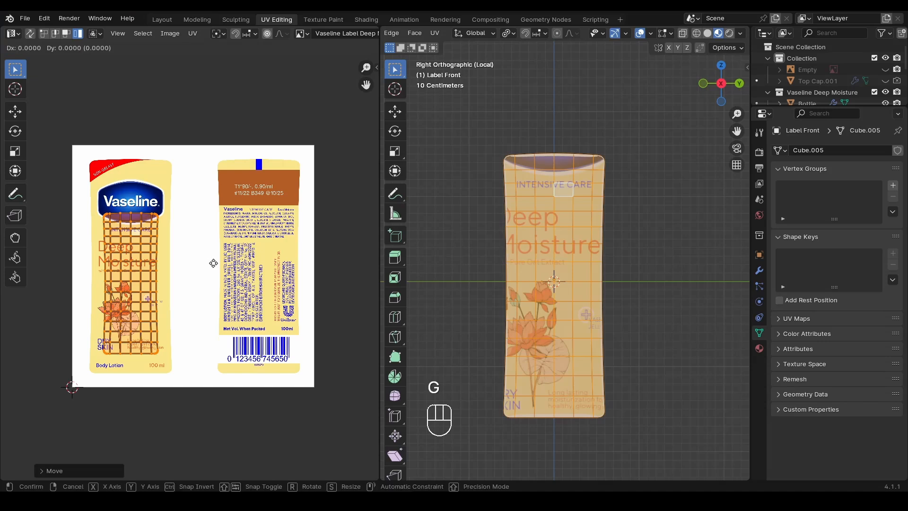
{"action": "key", "text": "y"}
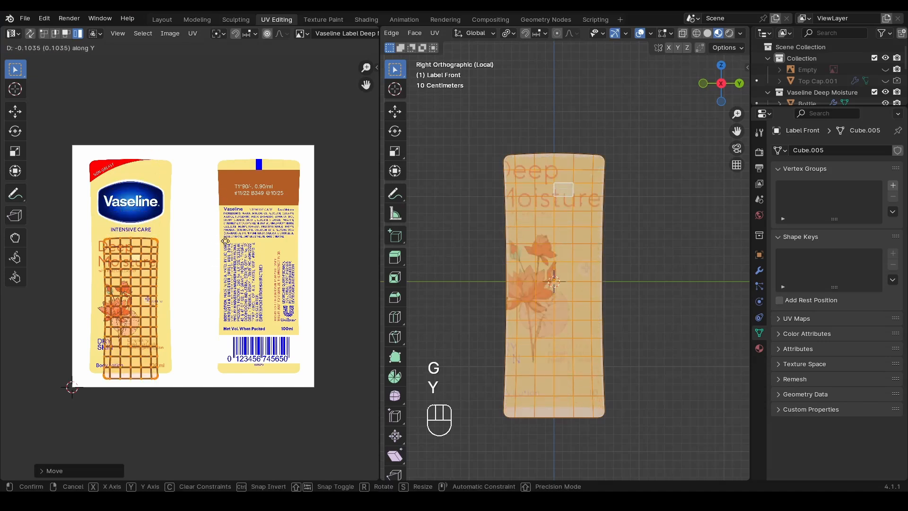
{"action": "left_click", "coordinate": [143, 306]}
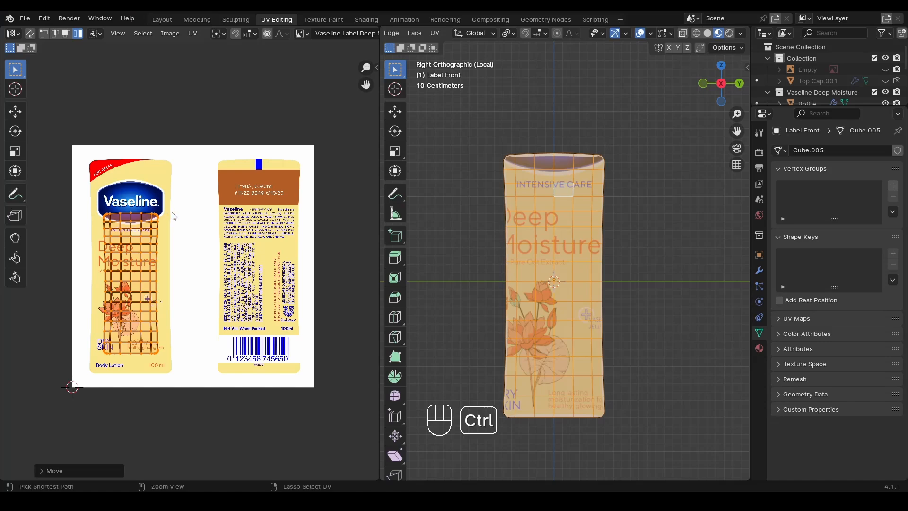
Save the file and scale the UV island up uniformly to about the width of the front artwork
{"action": "key", "text": "ctrl+s"}
{"action": "scroll", "coordinate": [146, 268], "scroll_direction": "up", "scroll_amount": 1}
{"action": "left_click_drag", "start_coordinate": [172, 277], "coordinate": [180, 278], "text": "alt+shift"}
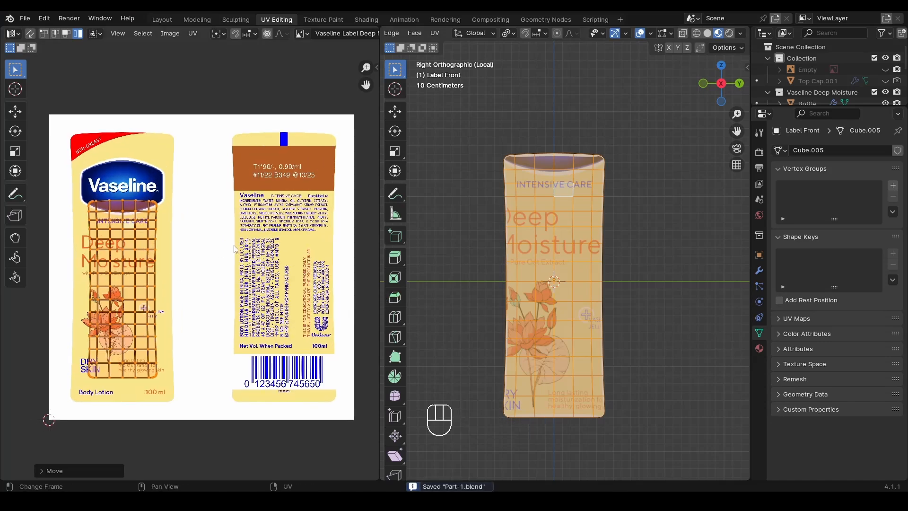
{"action": "key", "text": "s"}
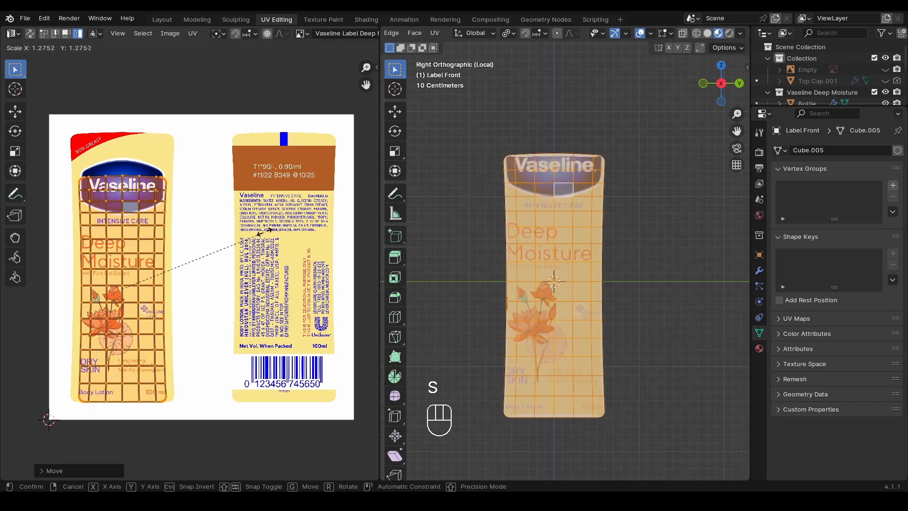
{"action": "left_click", "coordinate": [282, 227]}
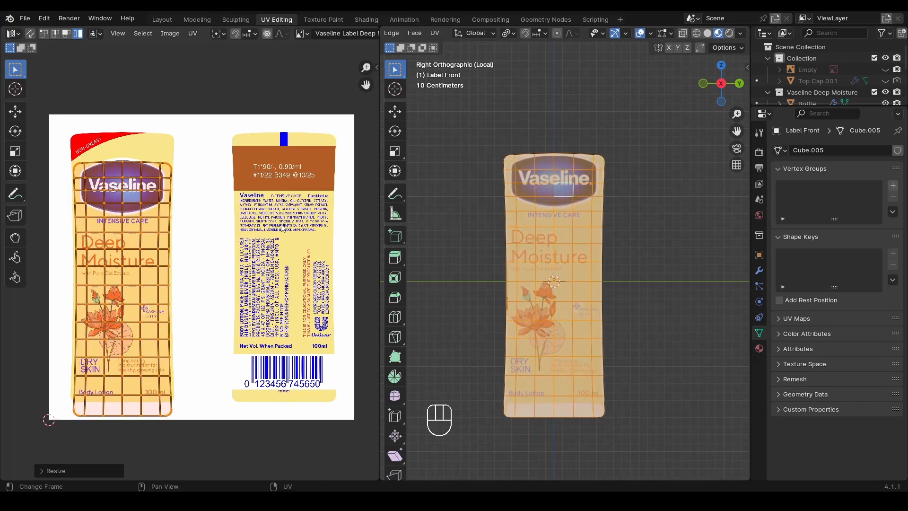
Move the UV island up along Y over the front artwork and enlarge it slightly by about 1.02
{"action": "key", "text": "g"}
{"action": "key", "text": "y"}
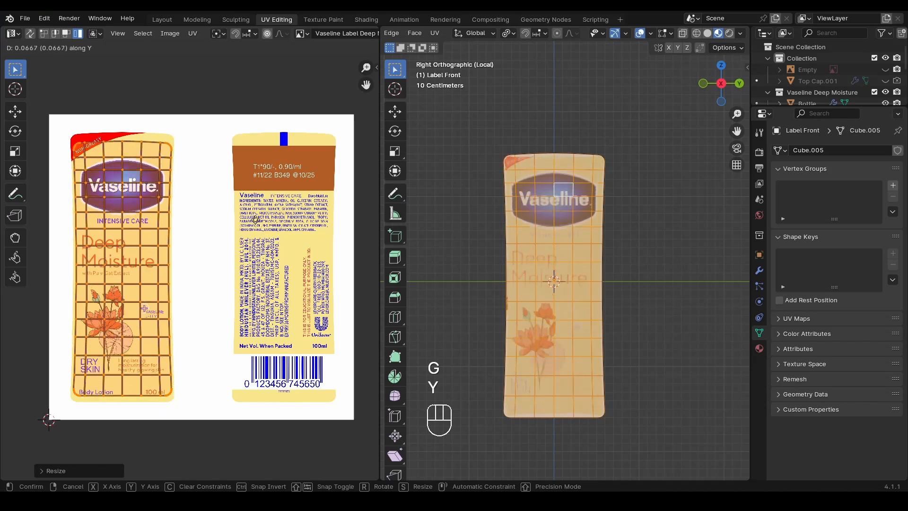
{"action": "left_click", "coordinate": [259, 222]}
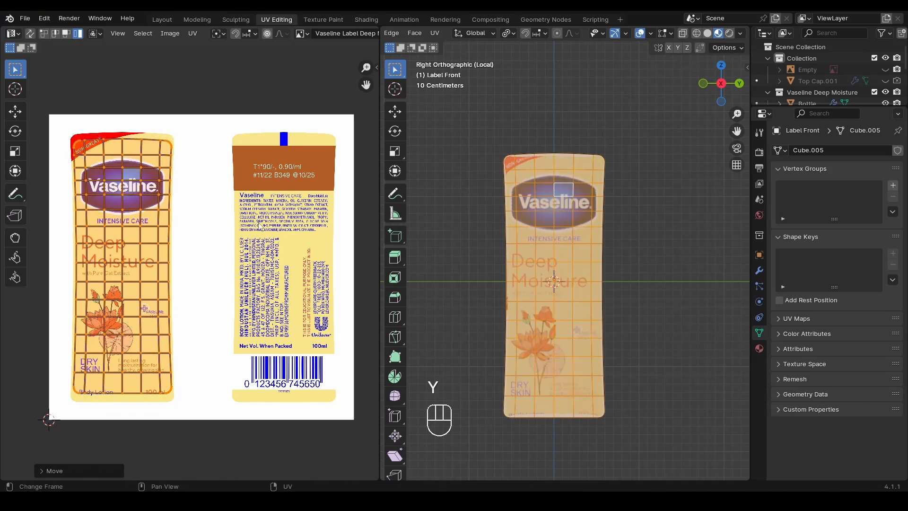
{"action": "scroll", "coordinate": [194, 250], "scroll_direction": "up", "scroll_amount": 1}
{"action": "middle_click_drag", "start_coordinate": [193, 247], "coordinate": [260, 258], "text": "alt+shift"}
{"action": "scroll", "coordinate": [260, 257], "scroll_direction": "up", "scroll_amount": 1}
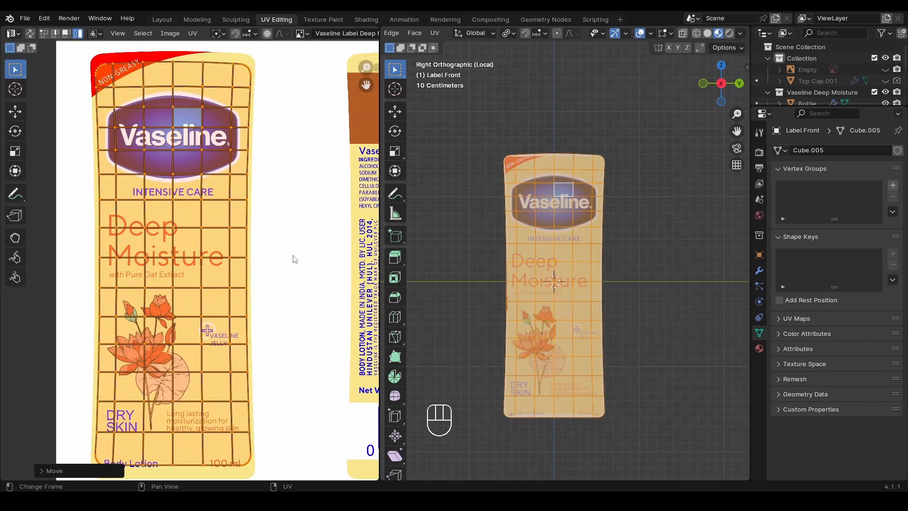
{"action": "key", "text": "s"}
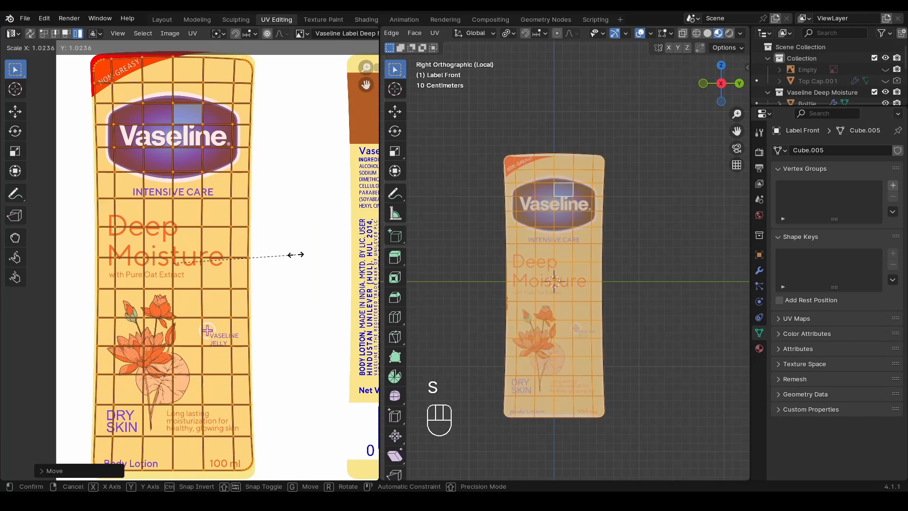
{"action": "left_click", "coordinate": [294, 255]}
Fine-tune the UV island's position along X and scale it slightly to fit the front artwork's side edges
{"action": "middle_click_drag", "start_coordinate": [294, 257], "coordinate": [258, 261], "text": "alt+shift"}
{"action": "scroll", "coordinate": [304, 205], "scroll_direction": "up", "scroll_amount": 1}
{"action": "key", "text": "g"}
{"action": "key", "text": "y"}
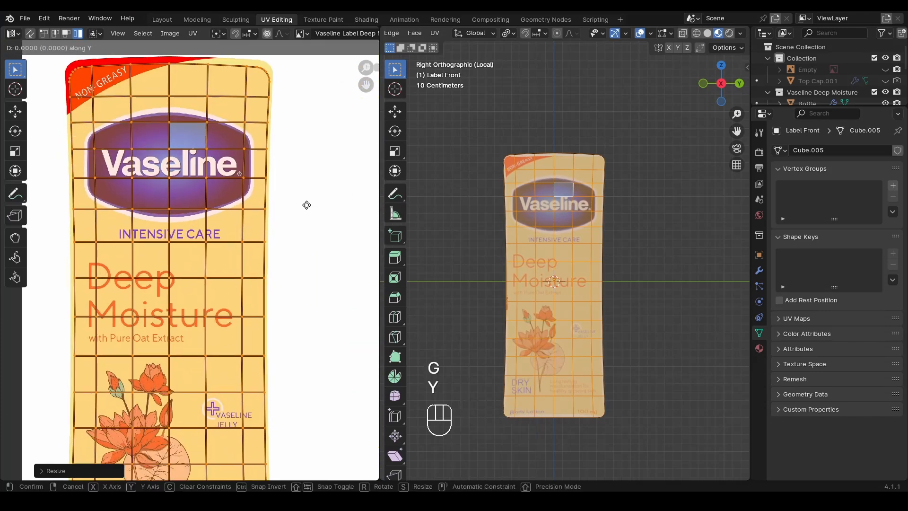
{"action": "key", "text": "x"}
{"action": "left_click", "coordinate": [307, 205]}
{"action": "key", "text": "s"}
{"action": "left_click", "coordinate": [315, 204]}
Nudge the UV island down slightly along Y to follow the front artwork's bottom edge
{"action": "scroll", "coordinate": [280, 344], "scroll_direction": "down", "scroll_amount": 1}
{"action": "left_click_drag", "start_coordinate": [280, 345], "coordinate": [271, 216], "text": "alt+shift"}
{"action": "scroll", "coordinate": [208, 370], "scroll_direction": "up", "scroll_amount": 2}
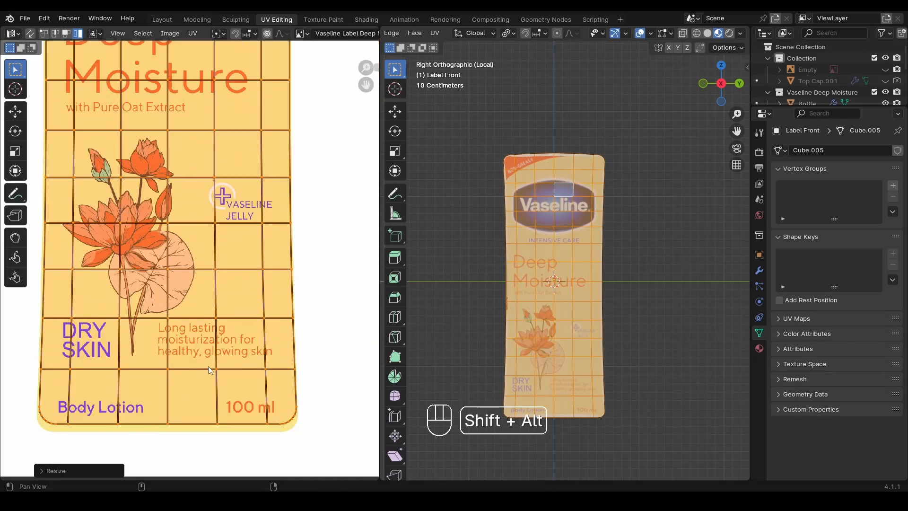
{"action": "left_click_drag", "start_coordinate": [211, 370], "coordinate": [204, 314], "text": "alt+shift"}
{"action": "key", "text": "g"}
{"action": "key", "text": "y"}
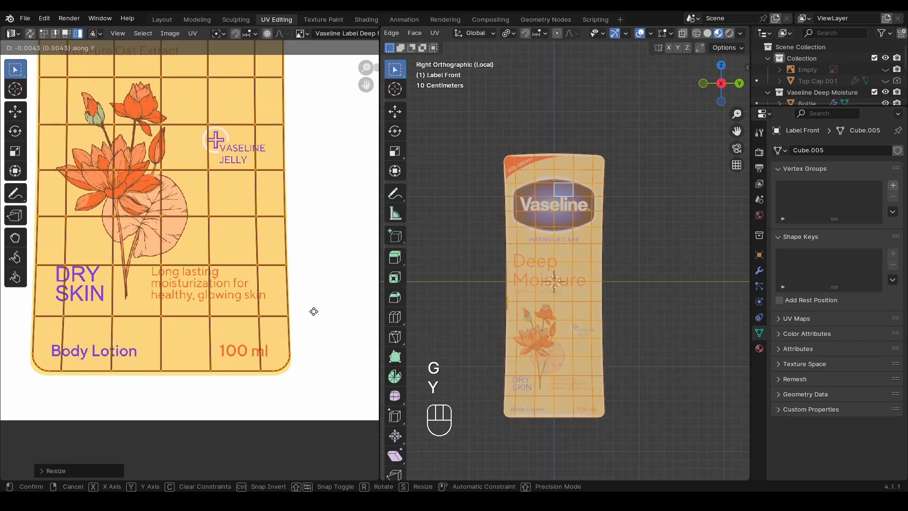
{"action": "left_click", "coordinate": [316, 316]}
Check the UV island against the front artwork's top edge and nudge it up slightly along Y
{"action": "scroll", "coordinate": [206, 289], "scroll_direction": "up", "scroll_amount": 2}
{"action": "middle_click_drag", "start_coordinate": [196, 147], "coordinate": [202, 292], "text": "alt+shift"}
{"action": "scroll", "coordinate": [202, 292], "scroll_direction": "down", "scroll_amount": 2}
{"action": "middle_click_drag", "start_coordinate": [227, 59], "coordinate": [243, 312], "text": "alt+shift"}
{"action": "scroll", "coordinate": [254, 175], "scroll_direction": "up", "scroll_amount": 1}
{"action": "middle_click_drag", "start_coordinate": [253, 176], "coordinate": [225, 233], "text": "alt+shift"}
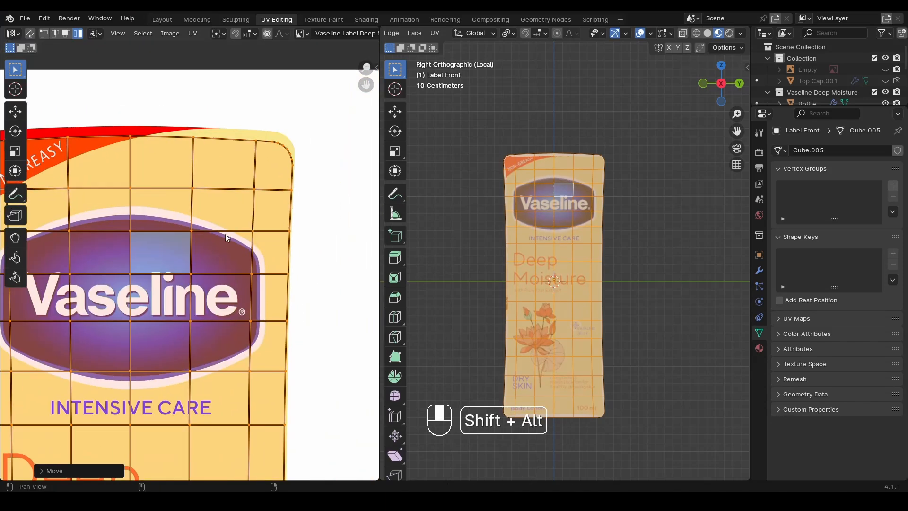
{"action": "key", "text": "g"}
{"action": "key", "text": "y"}
{"action": "left_click", "coordinate": [325, 229]}
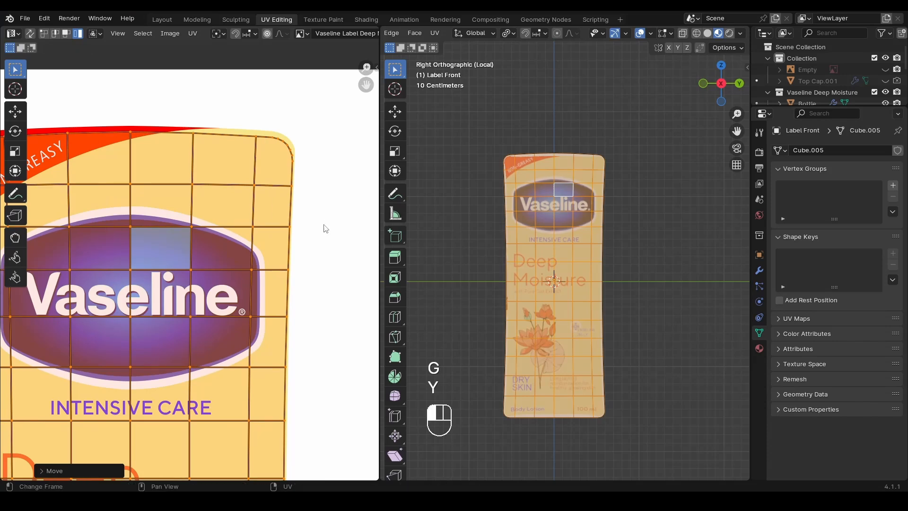
Widen the UV editor, save the file, and reselect all of the front label's UVs
{"action": "scroll", "coordinate": [328, 194], "scroll_direction": "down", "scroll_amount": 3}
{"action": "middle_click_drag", "start_coordinate": [249, 269], "coordinate": [268, 122], "text": "alt+shift"}
{"action": "mouse_move", "coordinate": [260, 297]}
{"action": "middle_mouse_down", "text": "alt+shift"}
{"action": "mouse_move", "coordinate": [258, 219]}
{"action": "mouse_move", "coordinate": [274, 181]}
{"action": "middle_mouse_up", "text": "alt+shift"}
{"action": "scroll", "coordinate": [267, 308], "scroll_direction": "up", "scroll_amount": 1}
{"action": "scroll", "coordinate": [278, 350], "scroll_direction": "up", "scroll_amount": 2}
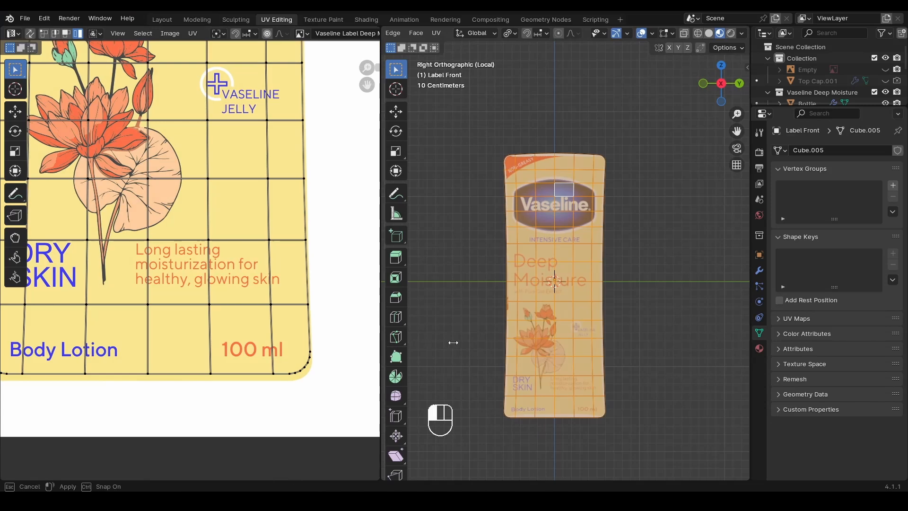
{"action": "left_click_drag", "start_coordinate": [380, 344], "coordinate": [471, 341]}
{"action": "key", "text": "ctrl+s"}
{"action": "key", "text": "a"}
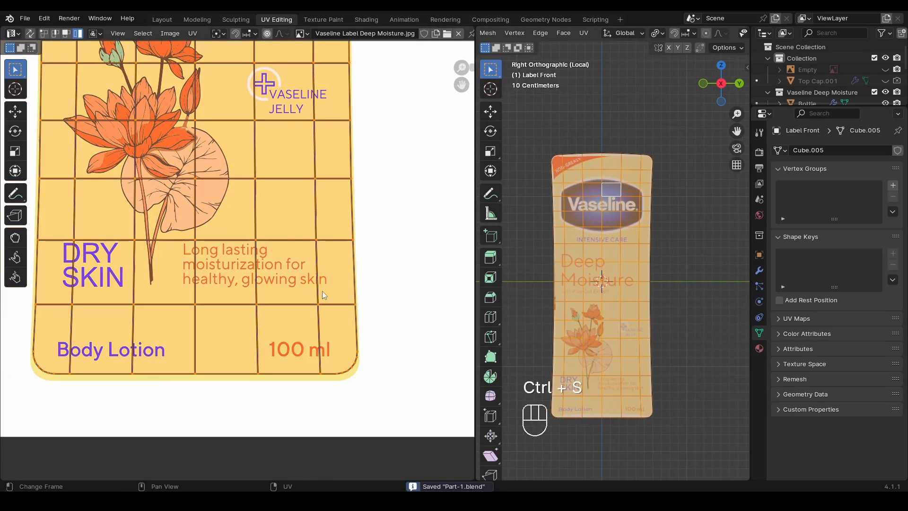
Examine how closely the UV island follows the front artwork's bottom edge and rounded corner
{"action": "scroll", "coordinate": [358, 326], "scroll_direction": "up", "scroll_amount": 1}
{"action": "scroll", "coordinate": [333, 317], "scroll_direction": "down", "scroll_amount": 6}
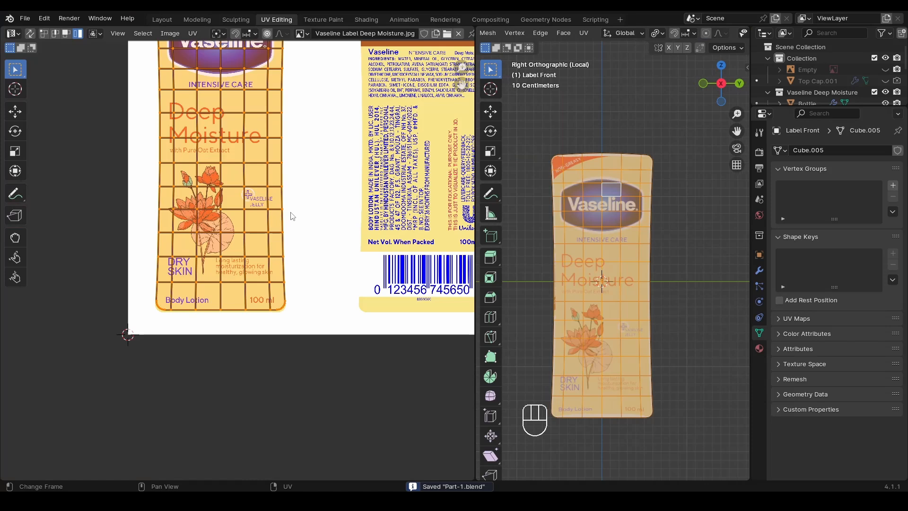
{"action": "scroll", "coordinate": [306, 335], "scroll_direction": "up", "scroll_amount": 2}
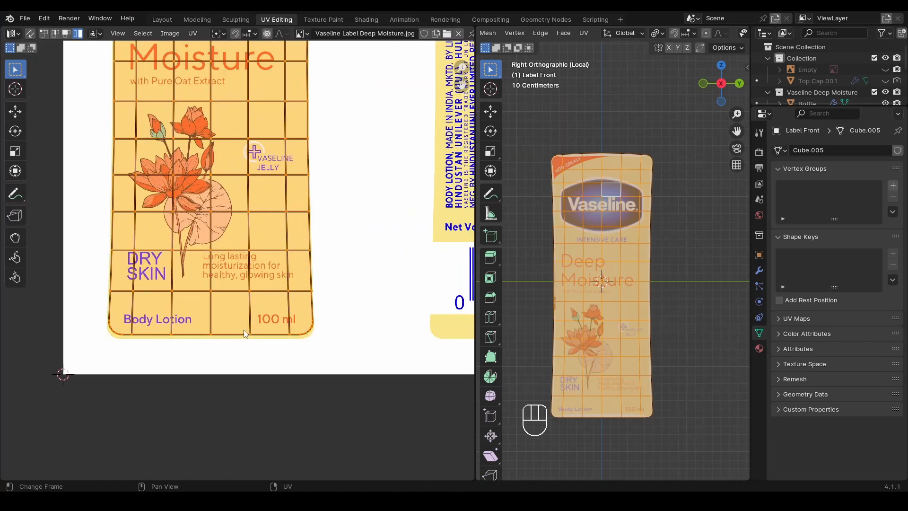
{"action": "scroll", "coordinate": [279, 345], "scroll_direction": "up", "scroll_amount": 2}
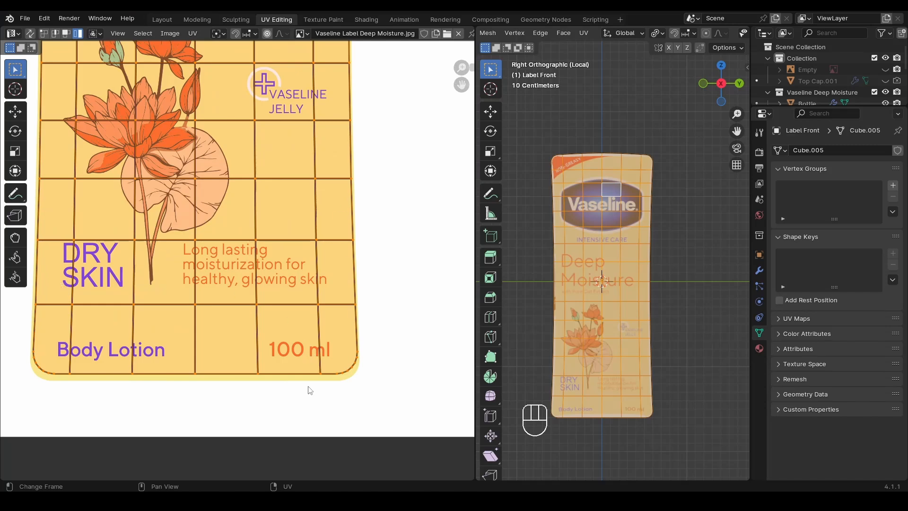
{"action": "scroll", "coordinate": [336, 401], "scroll_direction": "up", "scroll_amount": 1}
{"action": "scroll", "coordinate": [376, 401], "scroll_direction": "up", "scroll_amount": 1}
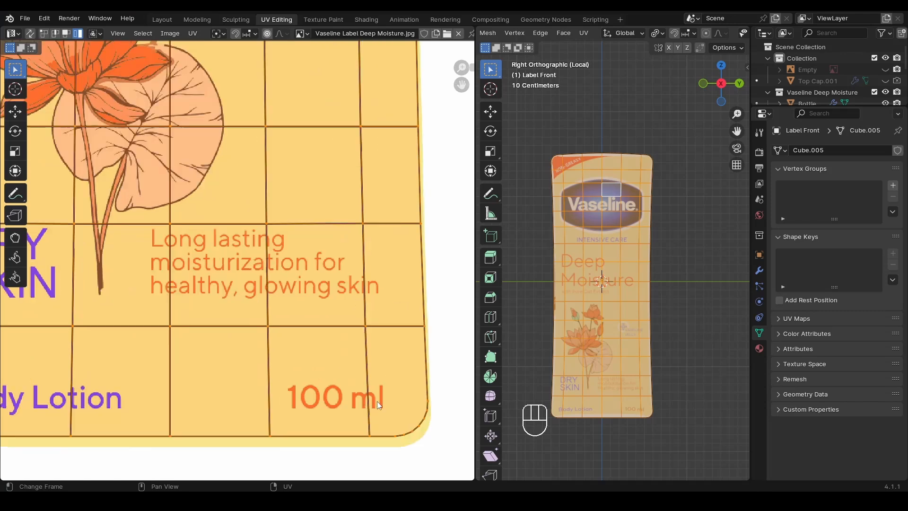
Save the file and scale the front label's UV island up slightly to meet the artwork's bottom edge and rounded corner
{"action": "left_click_drag", "start_coordinate": [373, 398], "coordinate": [304, 351], "text": "alt+shift"}
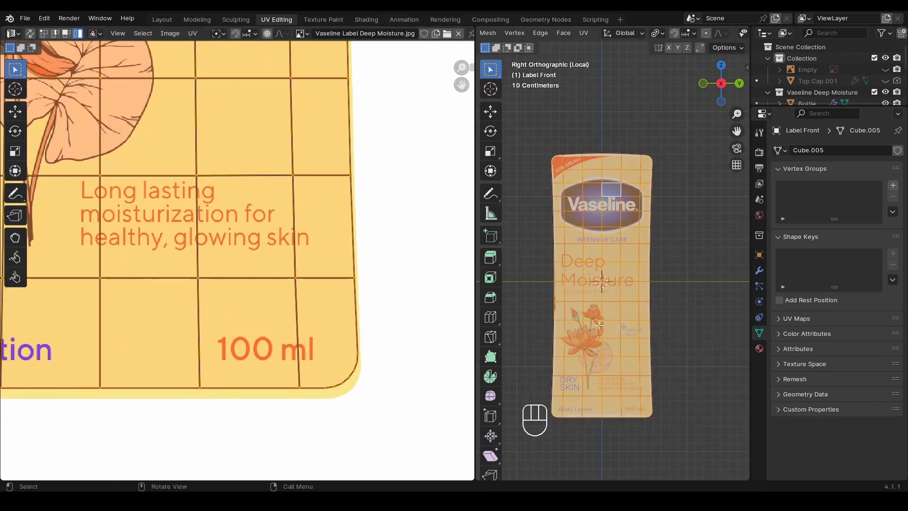
{"action": "scroll", "coordinate": [355, 321], "scroll_direction": "down", "scroll_amount": 2}
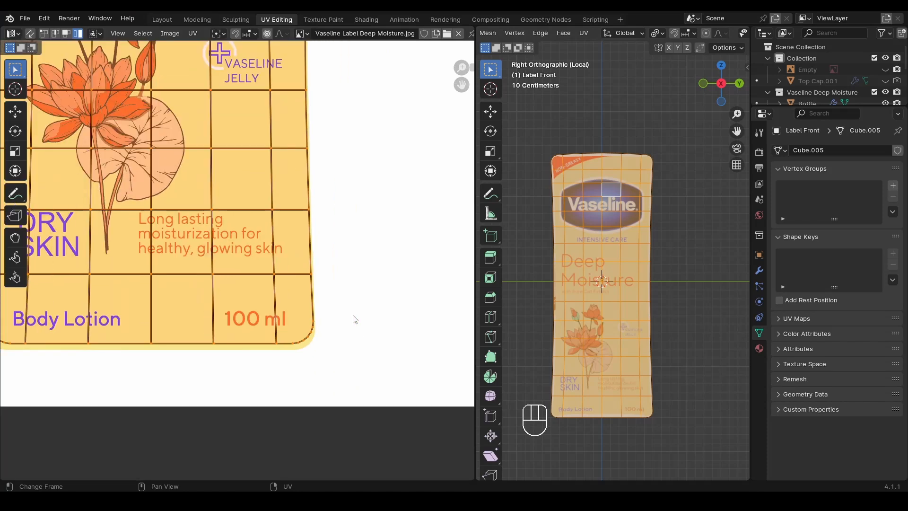
{"action": "key", "text": "ctrl+s"}
{"action": "scroll", "coordinate": [316, 339], "scroll_direction": "up", "scroll_amount": 3}
{"action": "key", "text": "s"}
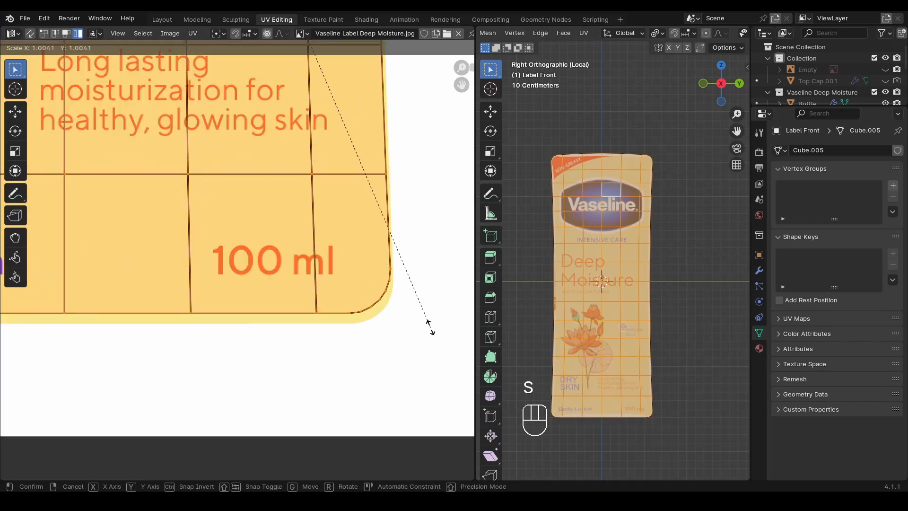
{"action": "left_click", "coordinate": [437, 337]}
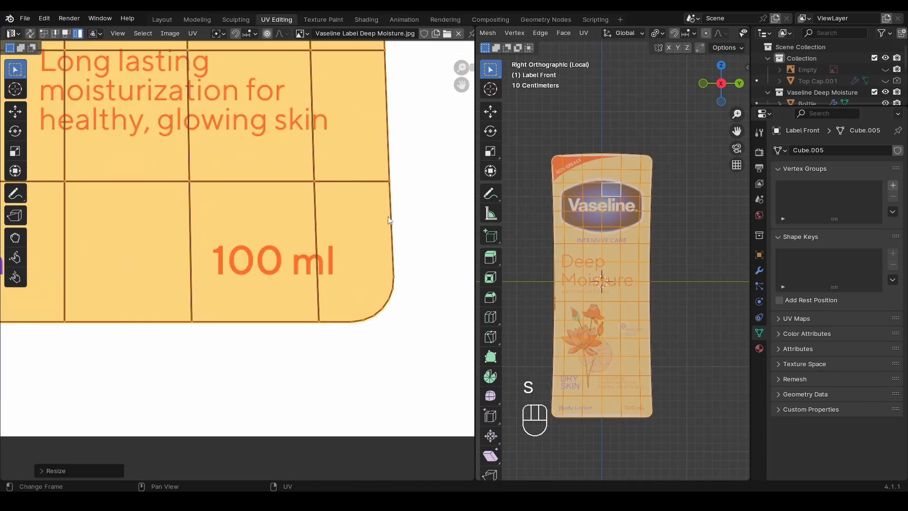
{"action": "scroll", "coordinate": [673, 266], "scroll_direction": "up", "scroll_amount": 2}
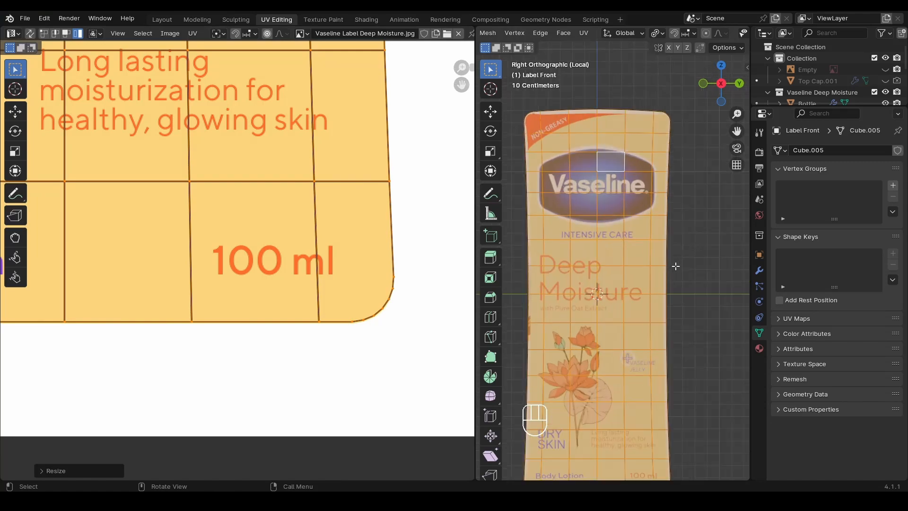
{"action": "key", "text": "g"}
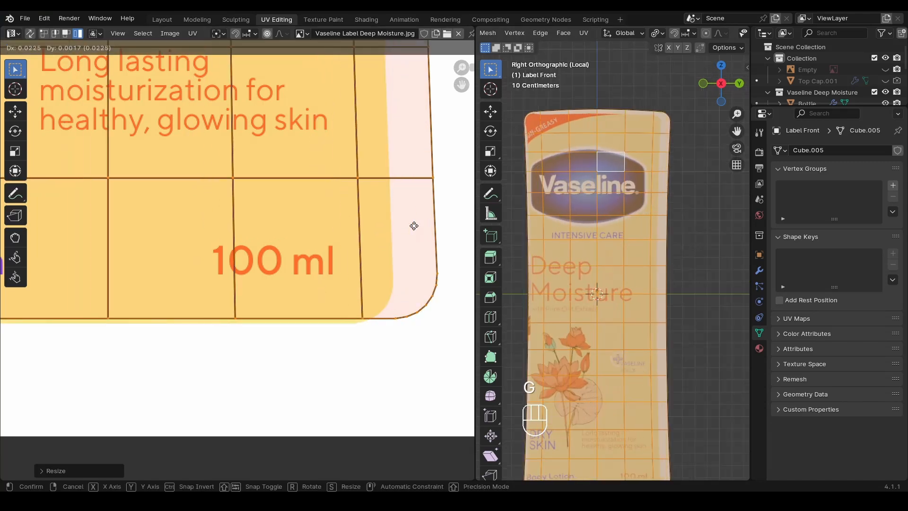
{"action": "right_click", "coordinate": [413, 226]}
Check the UV island against the front artwork's top edge and fine-tune its scale slightly to fit the rounded corner
{"action": "scroll", "coordinate": [325, 229], "scroll_direction": "down", "scroll_amount": 7}
{"action": "middle_click_drag", "start_coordinate": [230, 178], "coordinate": [244, 345], "text": "alt+shift"}
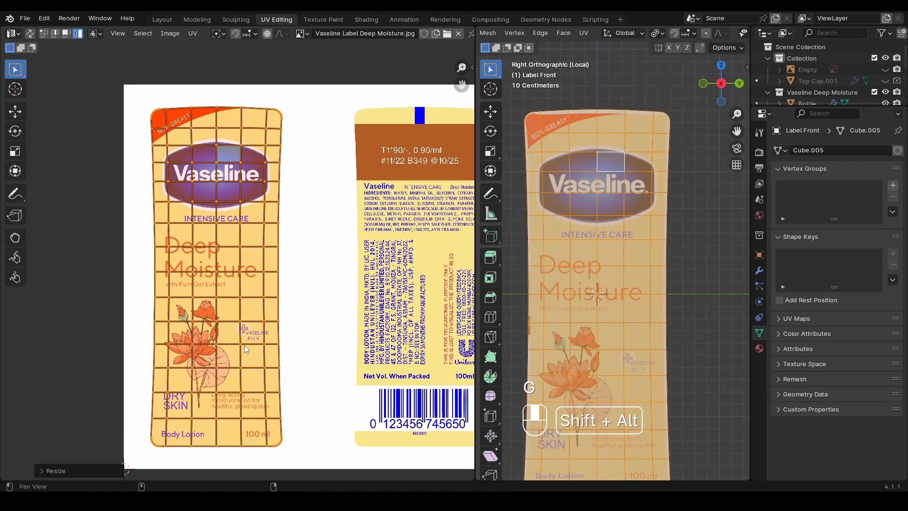
{"action": "scroll", "coordinate": [264, 308], "scroll_direction": "up", "scroll_amount": 6}
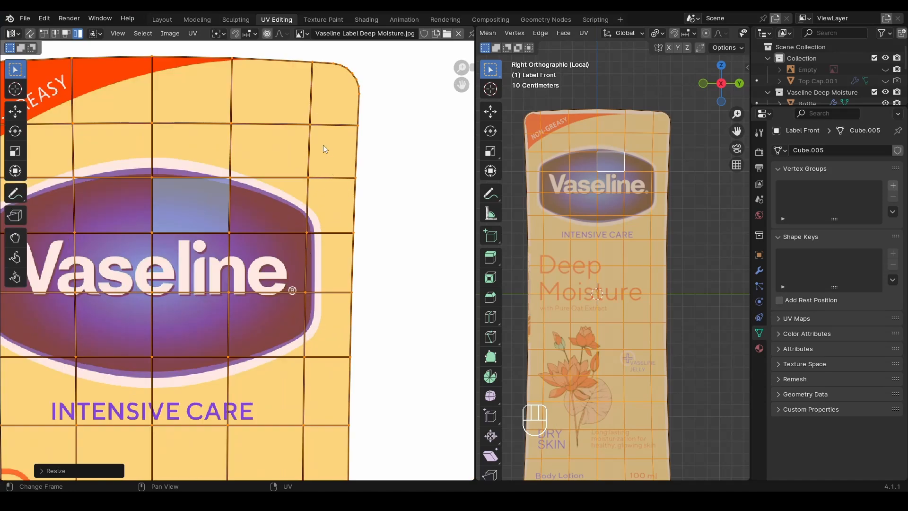
{"action": "middle_click_drag", "start_coordinate": [323, 145], "coordinate": [323, 178]}
{"action": "key", "text": "s"}
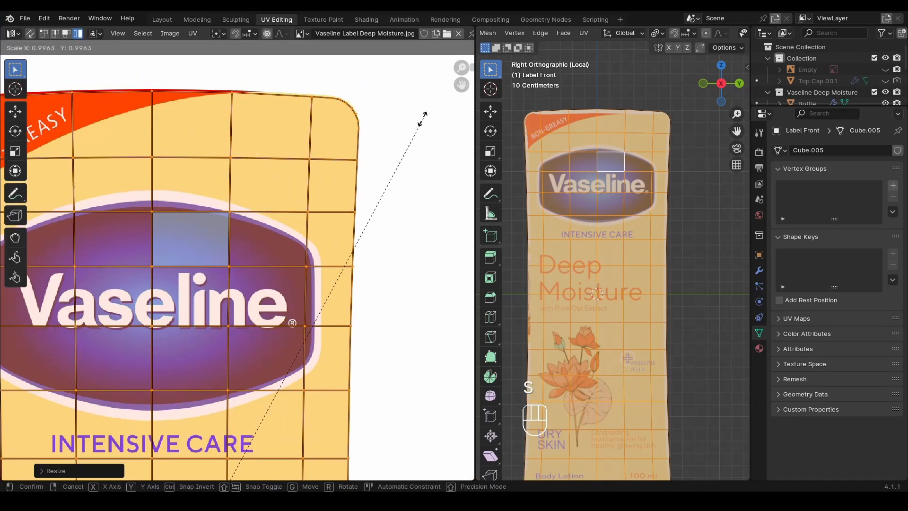
{"action": "left_click", "coordinate": [342, 107]}
Examine how closely the UV island follows the side edges of the front artwork
{"action": "scroll", "coordinate": [377, 220], "scroll_direction": "down", "scroll_amount": 5}
{"action": "left_click_drag", "start_coordinate": [318, 317], "coordinate": [411, 249], "text": "alt+shift"}
{"action": "scroll", "coordinate": [302, 330], "scroll_direction": "up", "scroll_amount": 3}
{"action": "scroll", "coordinate": [313, 318], "scroll_direction": "up", "scroll_amount": 2}
{"action": "scroll", "coordinate": [217, 253], "scroll_direction": "up", "scroll_amount": 4}
{"action": "left_click_drag", "start_coordinate": [217, 252], "coordinate": [436, 257], "text": "alt+shift"}
{"action": "middle_click_drag", "start_coordinate": [345, 250], "coordinate": [138, 248], "text": "shift"}
{"action": "scroll", "coordinate": [300, 239], "scroll_direction": "up", "scroll_amount": 8}
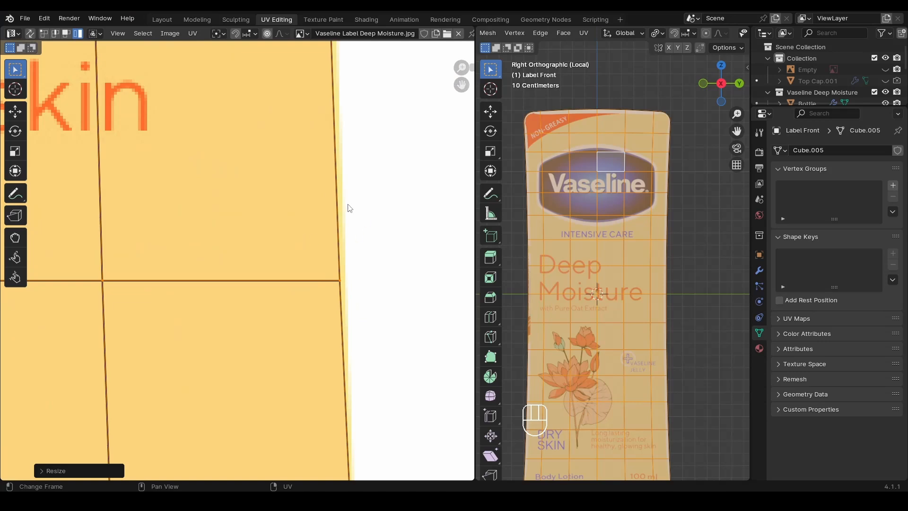
Save the file with the fitted front label UVs
{"action": "scroll", "coordinate": [363, 247], "scroll_direction": "down", "scroll_amount": 11}
{"action": "left_click_drag", "start_coordinate": [301, 169], "coordinate": [303, 327], "text": "alt+shift"}
{"action": "scroll", "coordinate": [280, 205], "scroll_direction": "up", "scroll_amount": 1}
{"action": "key", "text": "ctrl+s"}
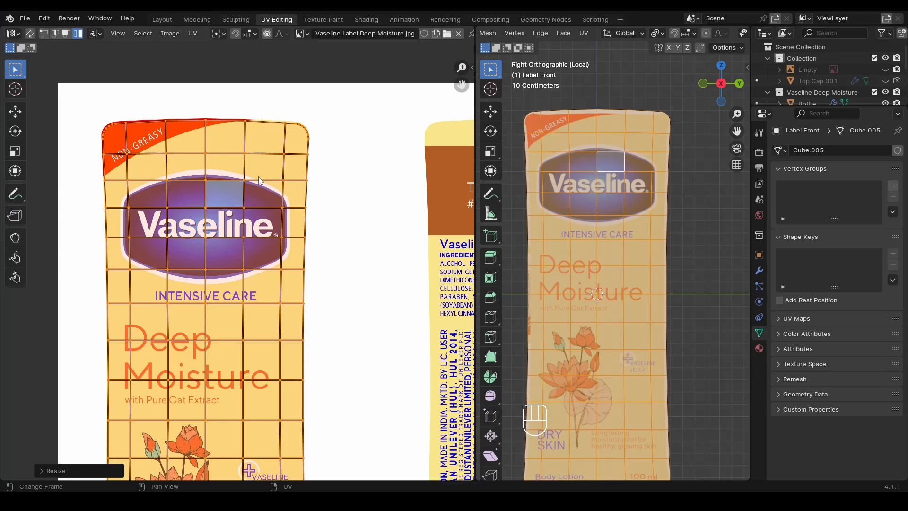
{"action": "scroll", "coordinate": [240, 271], "scroll_direction": "down", "scroll_amount": 4}
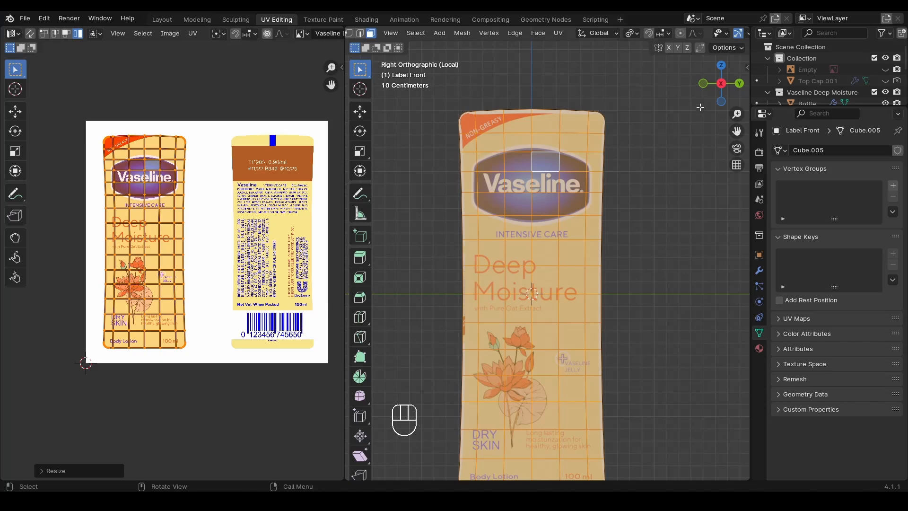
Inspect the front label mesh in 3D from its printed face and from its reverse side
{"action": "left_click_drag", "start_coordinate": [712, 97], "coordinate": [588, 118]}
{"action": "scroll", "coordinate": [517, 354], "scroll_direction": "down", "scroll_amount": 3}
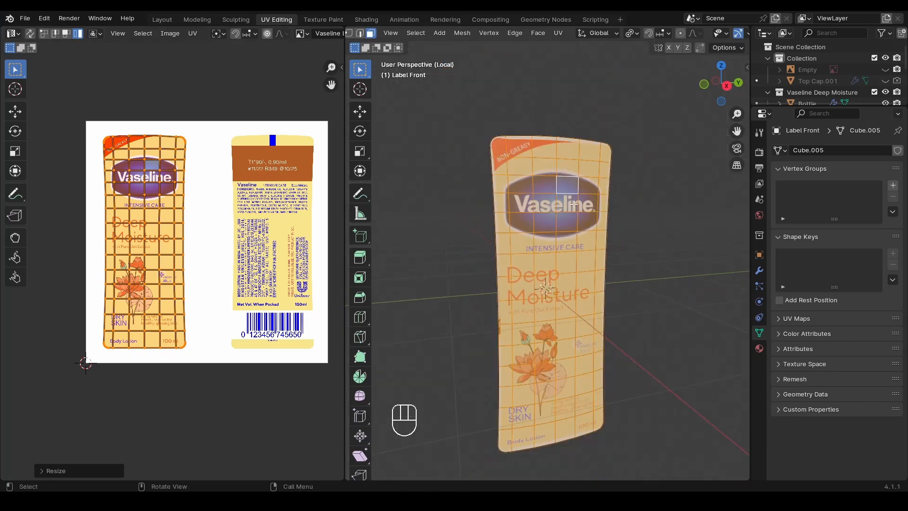
{"action": "left_click_drag", "start_coordinate": [573, 205], "coordinate": [695, 220], "text": "alt"}
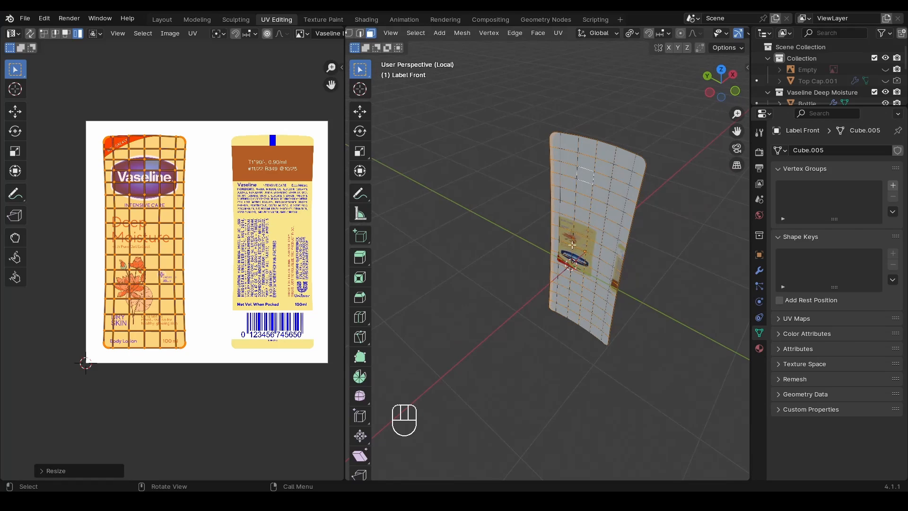
{"action": "scroll", "coordinate": [572, 245], "scroll_direction": "up", "scroll_amount": 3}
{"action": "scroll", "coordinate": [594, 219], "scroll_direction": "down", "scroll_amount": 4}
{"action": "left_click_drag", "start_coordinate": [594, 219], "coordinate": [473, 217], "text": "alt"}
From the left orthographic view, select all of the label's back faces and project their UVs with Project from View
{"action": "left_click", "coordinate": [722, 80]}
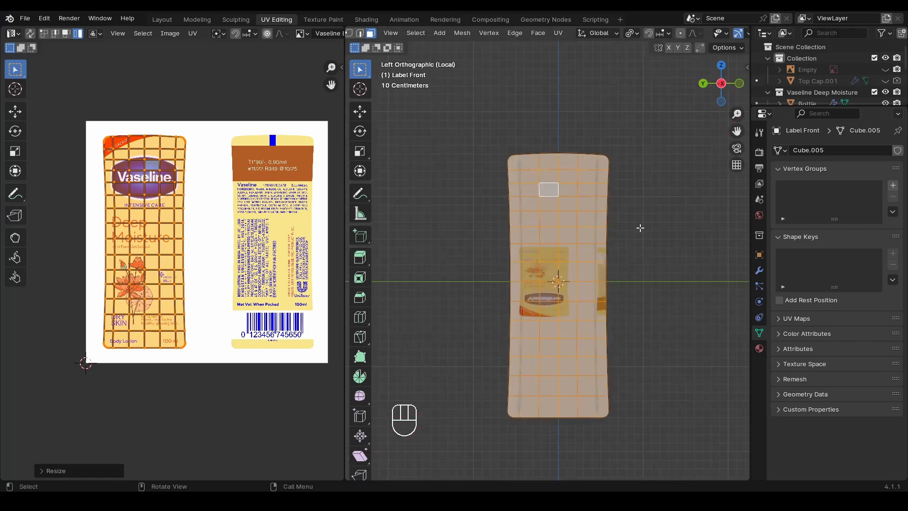
{"action": "left_click", "coordinate": [720, 83]}
{"action": "left_click", "coordinate": [721, 83]}
{"action": "left_click", "coordinate": [631, 210]}
{"action": "left_click_drag", "start_coordinate": [512, 160], "coordinate": [607, 414]}
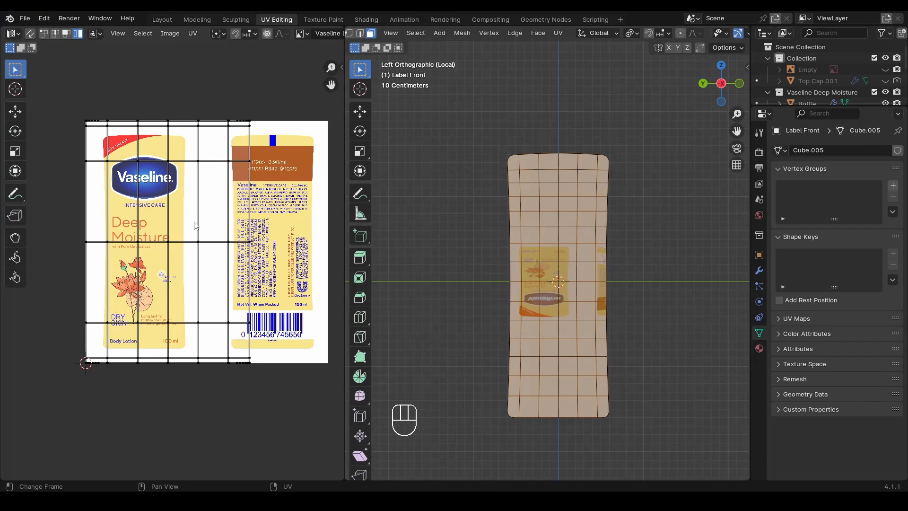
{"action": "key", "text": "u"}
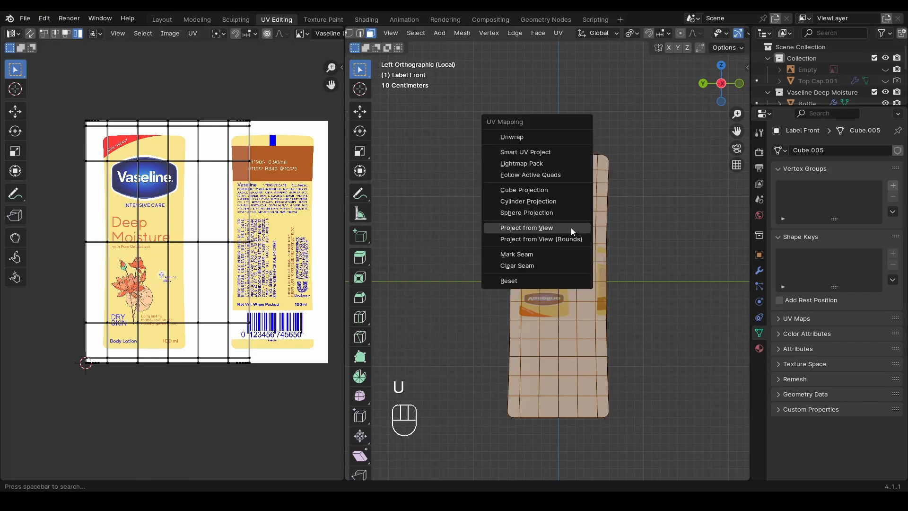
{"action": "left_click", "coordinate": [529, 229]}
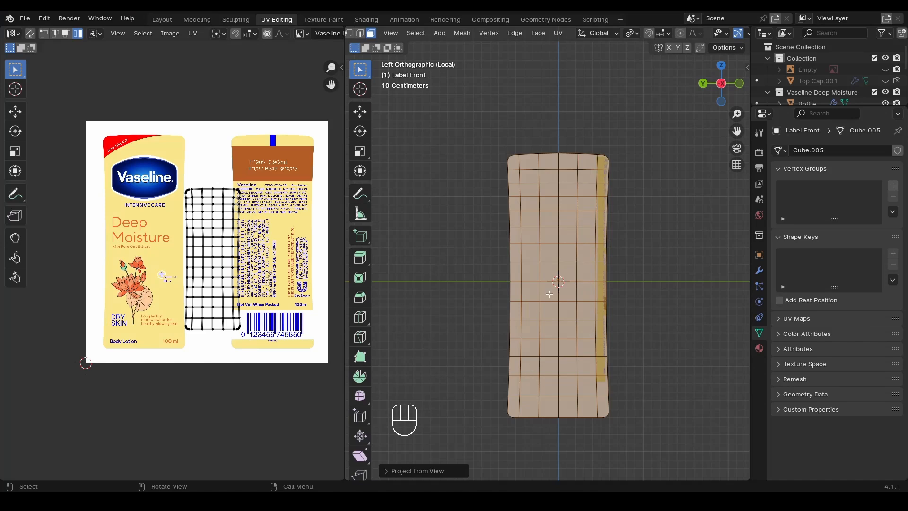
{"action": "key", "text": "ctrl+KP_3"}
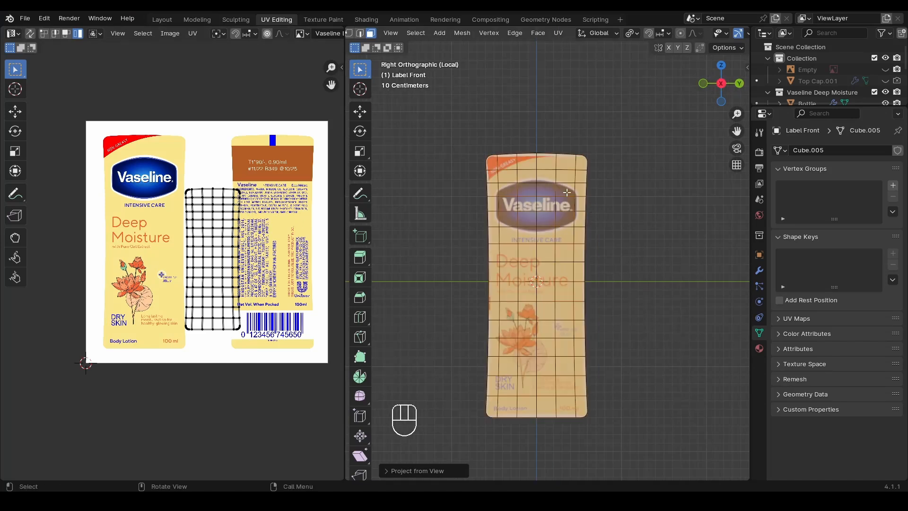
{"action": "left_click", "coordinate": [720, 84]}
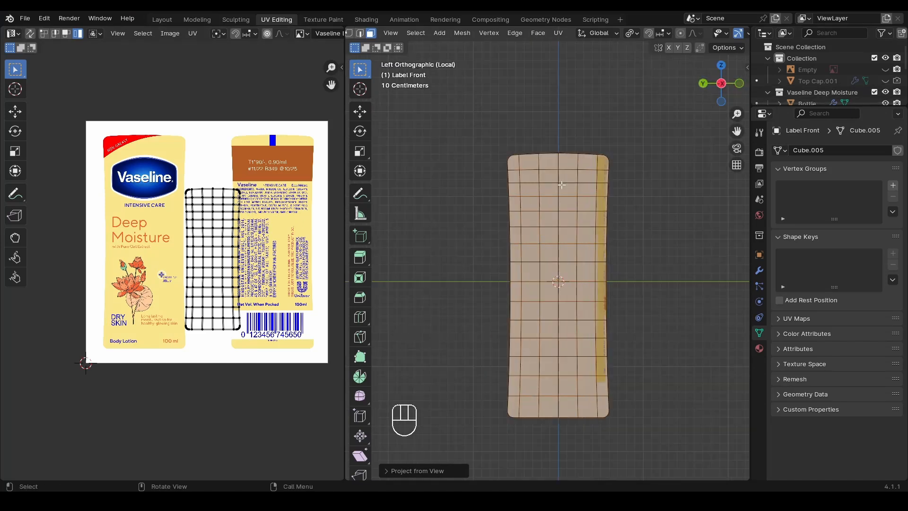
Shrink the back faces' UV island to a tiny patch and place it on the plain yellow area beside "Deep Moisture"
{"action": "scroll", "coordinate": [561, 185], "scroll_direction": "up", "scroll_amount": 1}
{"action": "scroll", "coordinate": [166, 211], "scroll_direction": "up", "scroll_amount": 1}
{"action": "key", "text": "a"}
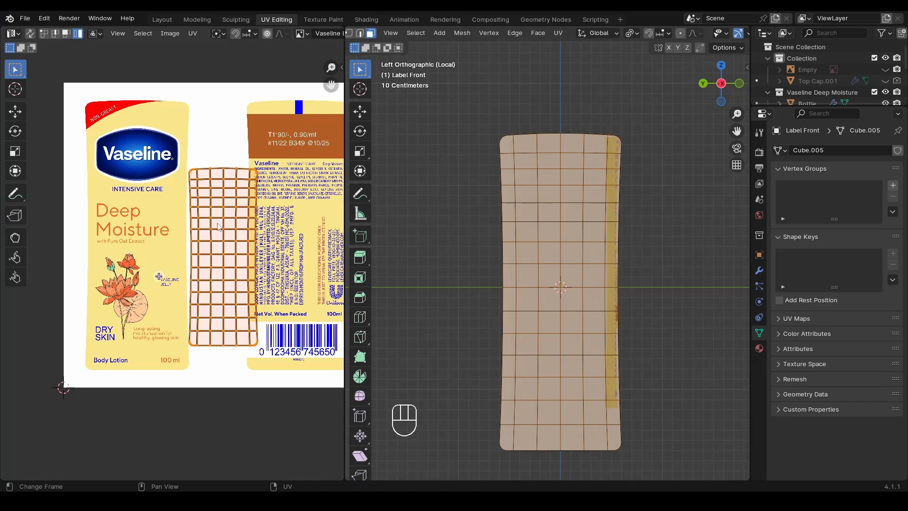
{"action": "key", "text": "s"}
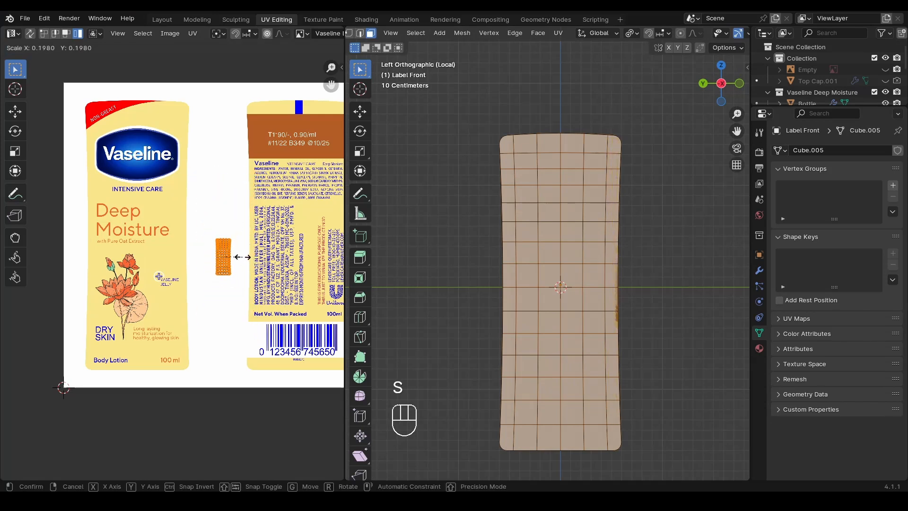
{"action": "left_click", "coordinate": [232, 256]}
{"action": "key", "text": "g"}
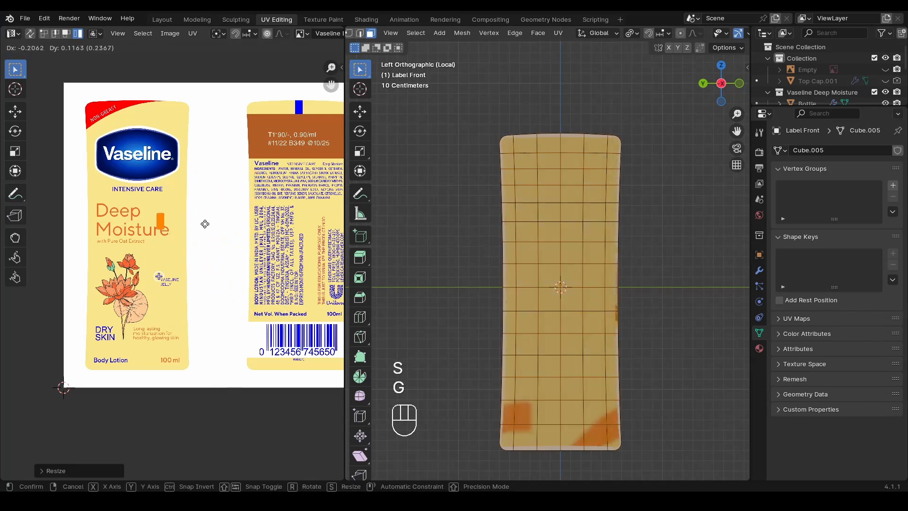
{"action": "left_click", "coordinate": [218, 220]}
{"action": "key", "text": "g"}
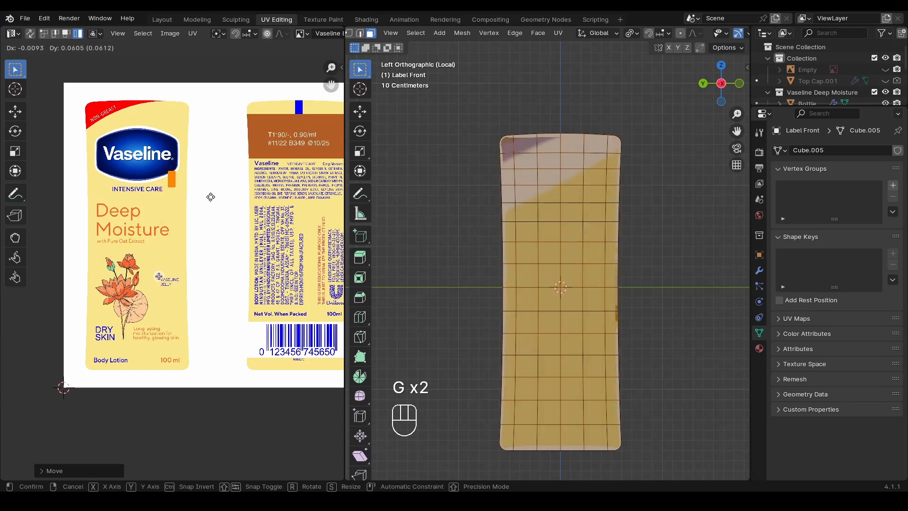
{"action": "left_click", "coordinate": [218, 223]}
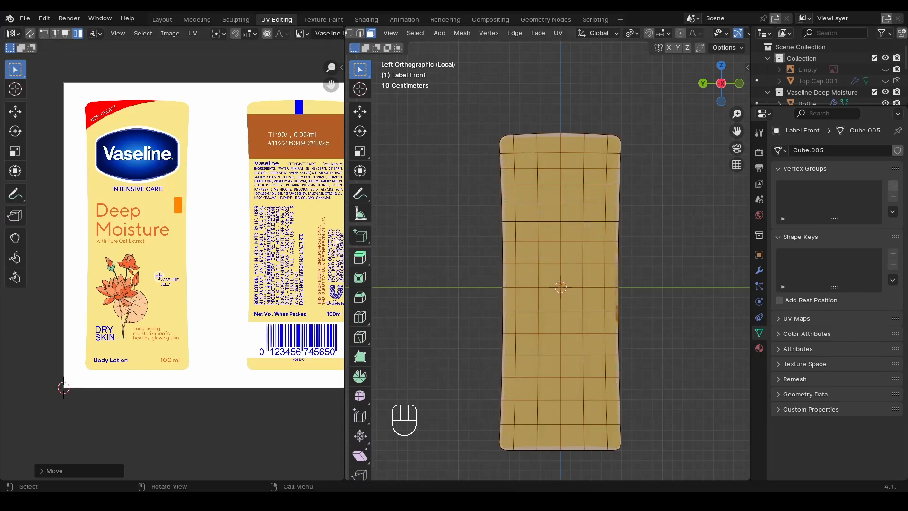
Return to Object Mode, review the textured label in 3D, and save the file
{"action": "scroll", "coordinate": [535, 183], "scroll_direction": "up", "scroll_amount": 2}
{"action": "left_click_drag", "start_coordinate": [535, 183], "coordinate": [628, 180], "text": "alt"}
{"action": "left_click", "coordinate": [627, 179]}
{"action": "key", "text": "Tab"}
{"action": "scroll", "coordinate": [589, 125], "scroll_direction": "up", "scroll_amount": 3}
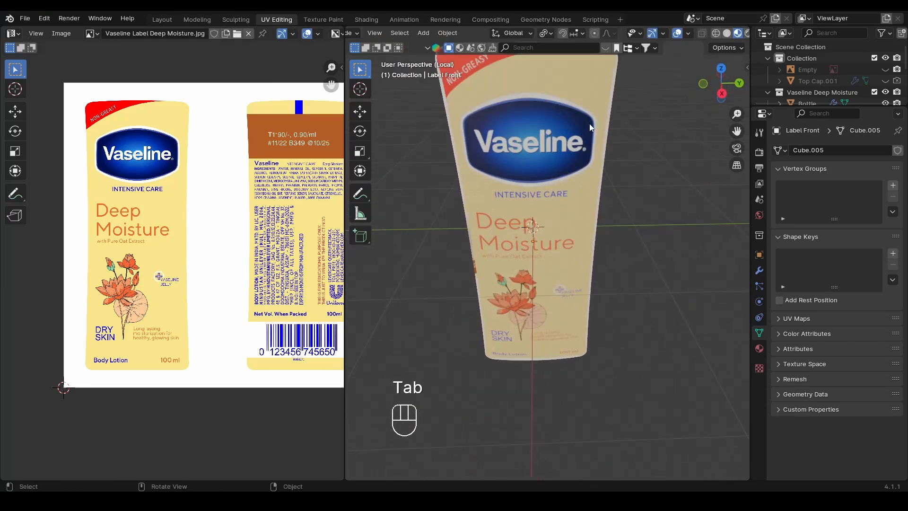
{"action": "middle_click_drag", "start_coordinate": [589, 125], "coordinate": [582, 215], "text": "shift"}
{"action": "left_click", "coordinate": [719, 95]}
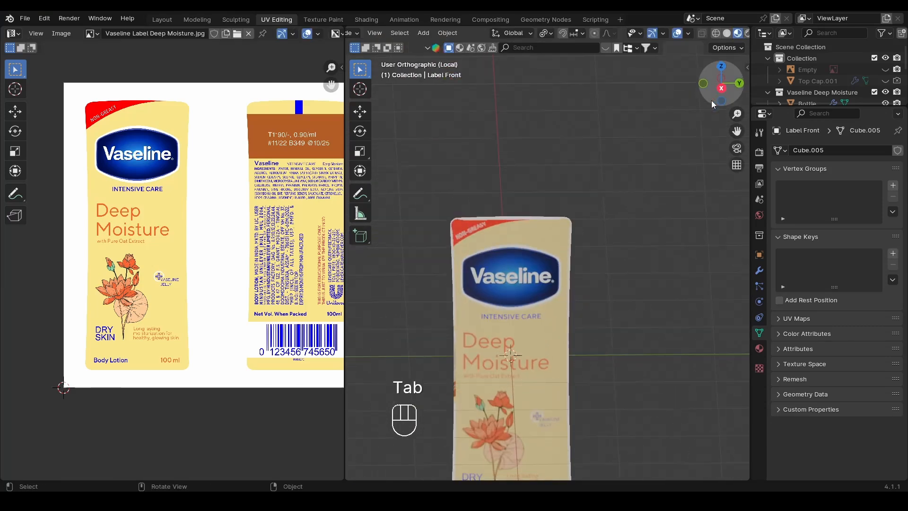
{"action": "key", "text": "ctrl+s"}
{"action": "left_click_drag", "start_coordinate": [518, 279], "coordinate": [521, 203], "text": "alt+shift"}
Select all of the label's faces in Edit Mode and identify its UV islands one by one
{"action": "key", "text": "Tab"}
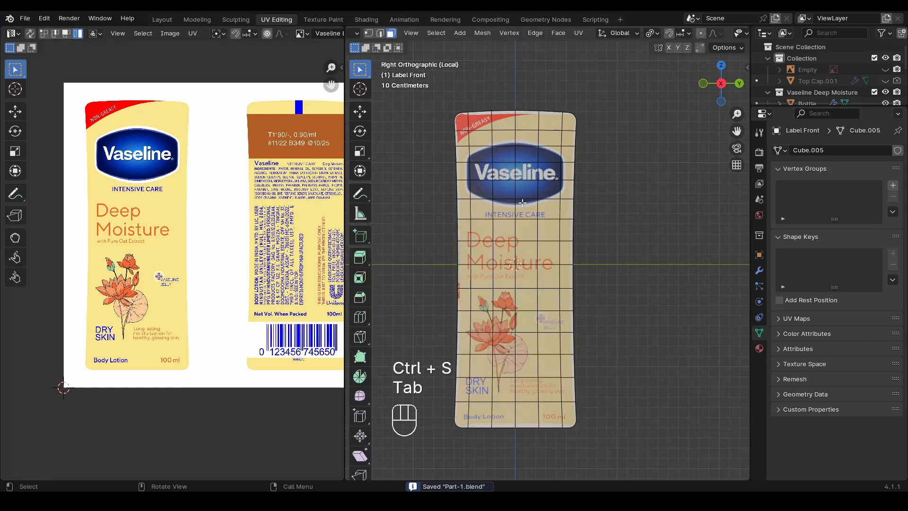
{"action": "key", "text": "a"}
{"action": "scroll", "coordinate": [167, 145], "scroll_direction": "down", "scroll_amount": 1}
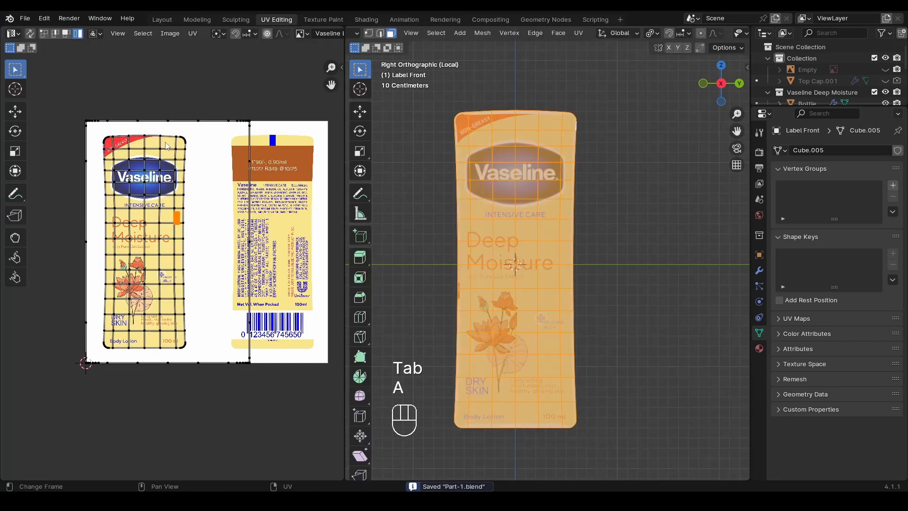
{"action": "key", "text": "a"}
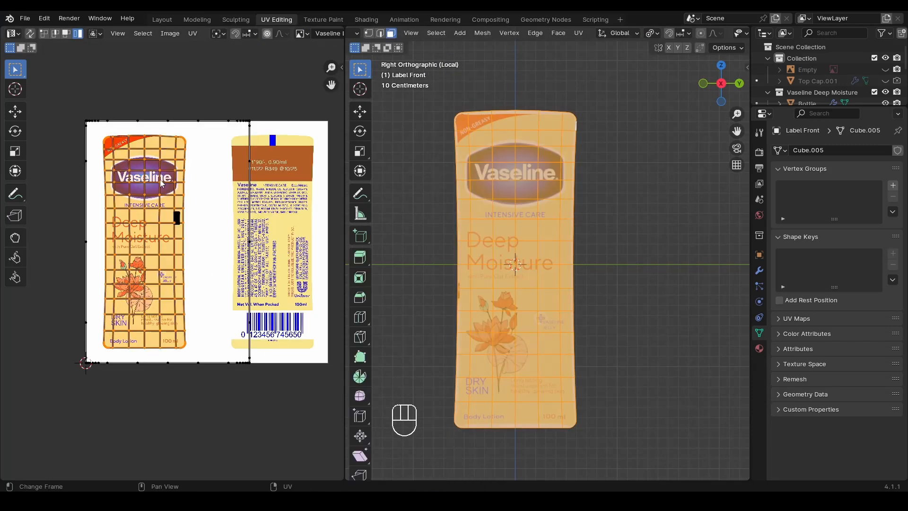
{"action": "key", "text": "g"}
{"action": "left_click", "coordinate": [180, 223]}
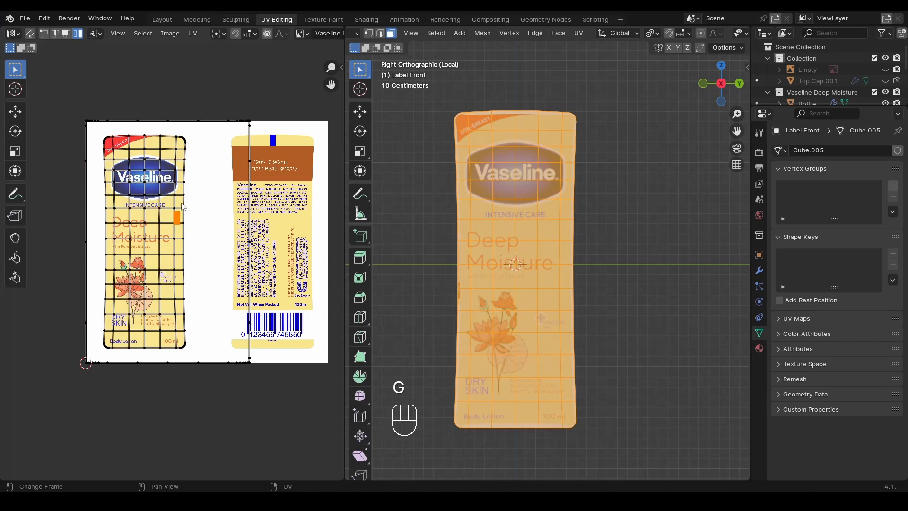
{"action": "key", "text": "g"}
{"action": "right_click", "coordinate": [210, 217]}
{"action": "left_click", "coordinate": [249, 139]}
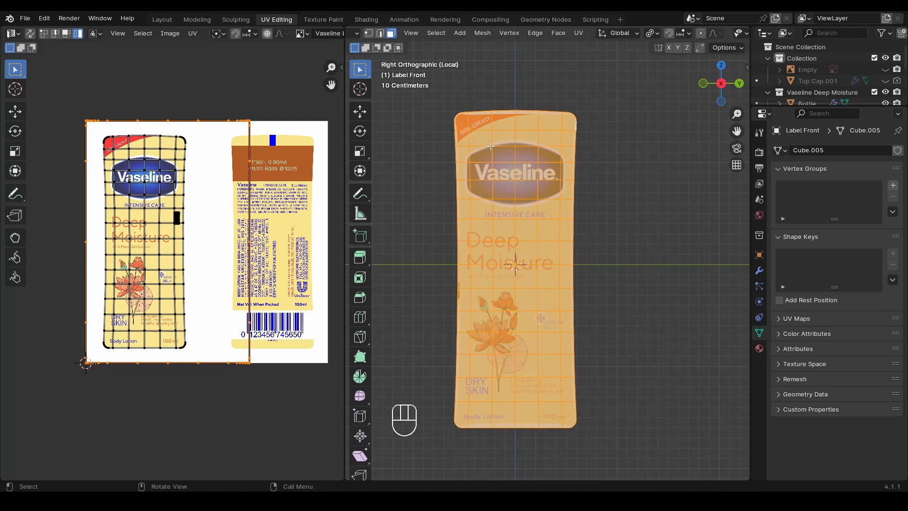
Select the label's front and back faces, save the file, and invert the selection to isolate the rim faces
{"action": "left_click_drag", "start_coordinate": [458, 120], "coordinate": [470, 172]}
{"action": "left_click_drag", "start_coordinate": [506, 372], "coordinate": [572, 419]}
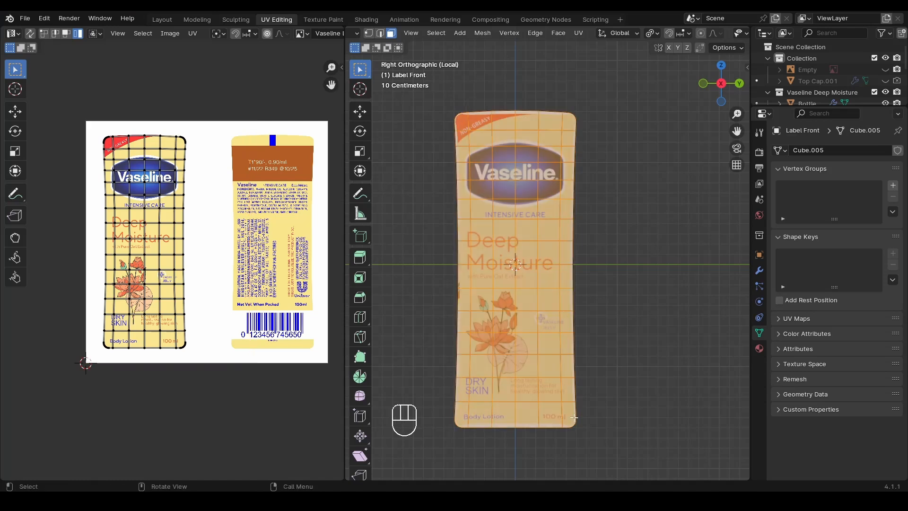
{"action": "left_click", "coordinate": [722, 86]}
{"action": "left_click_drag", "start_coordinate": [527, 122], "coordinate": [546, 216], "text": "shift"}
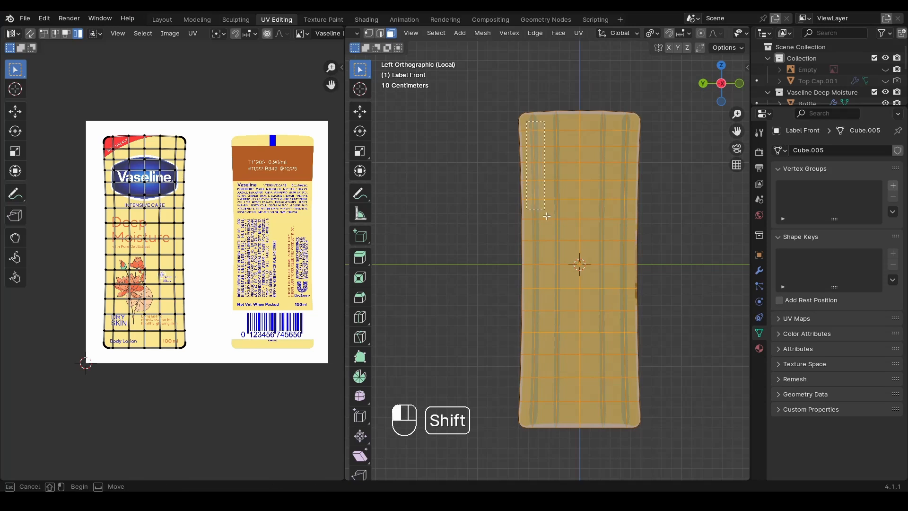
{"action": "left_click_drag", "start_coordinate": [601, 387], "coordinate": [633, 422], "text": "shift"}
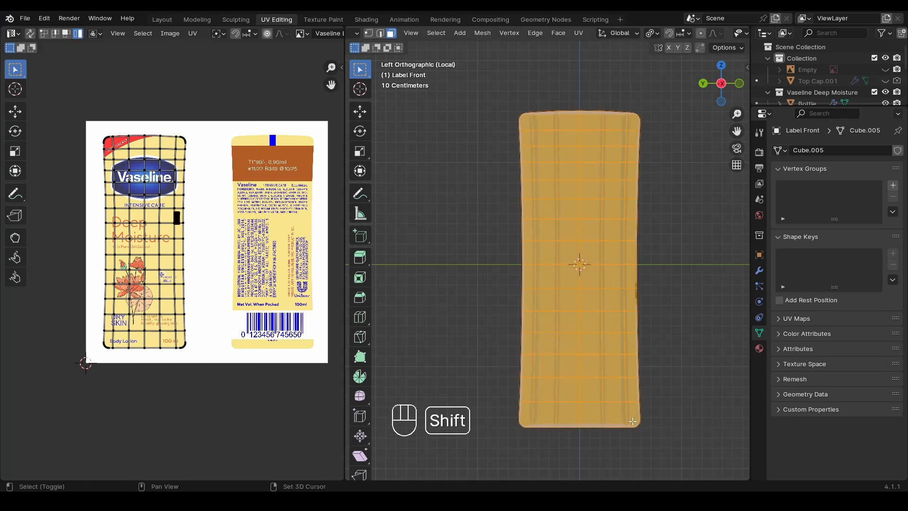
{"action": "middle_click_drag", "start_coordinate": [507, 287], "coordinate": [538, 287], "text": "alt"}
{"action": "key", "text": "ctrl+s"}
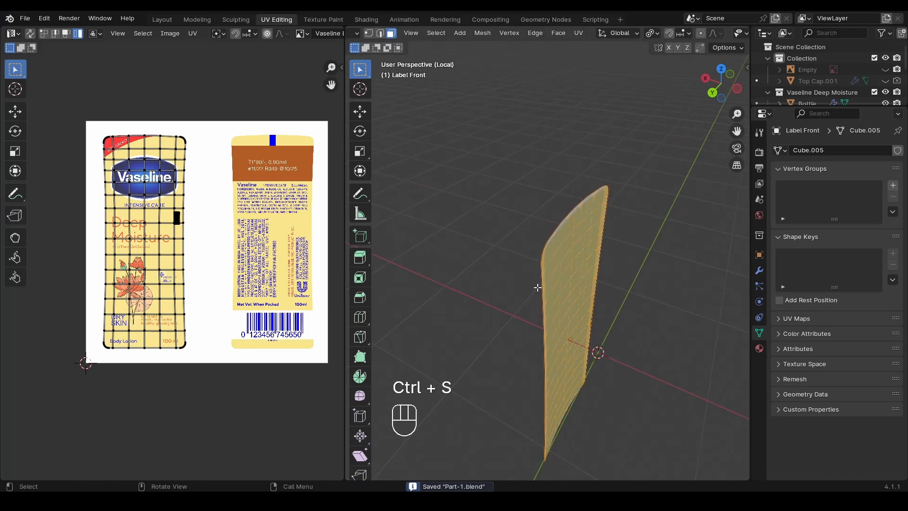
{"action": "key", "text": "ctrl+i"}
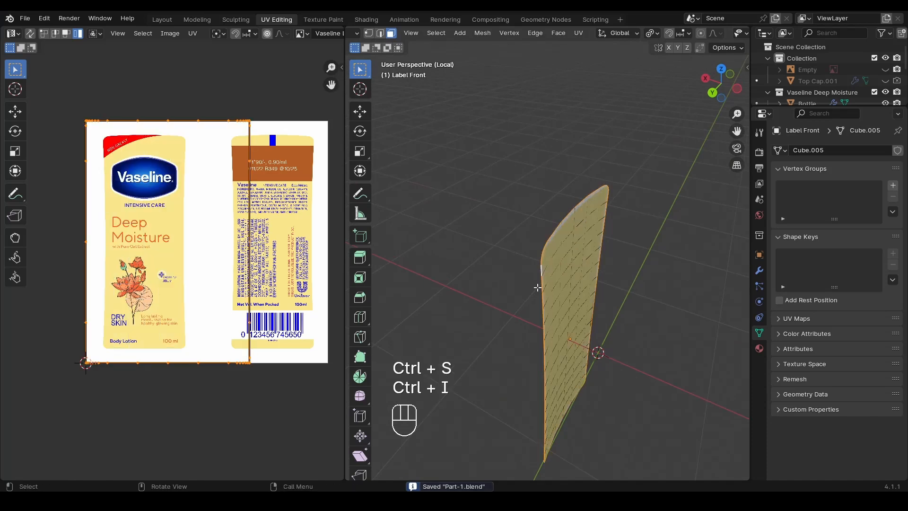
From the right orthographic view, scale the rim faces' UV island down to a small rectangle
{"action": "left_click", "coordinate": [705, 78]}
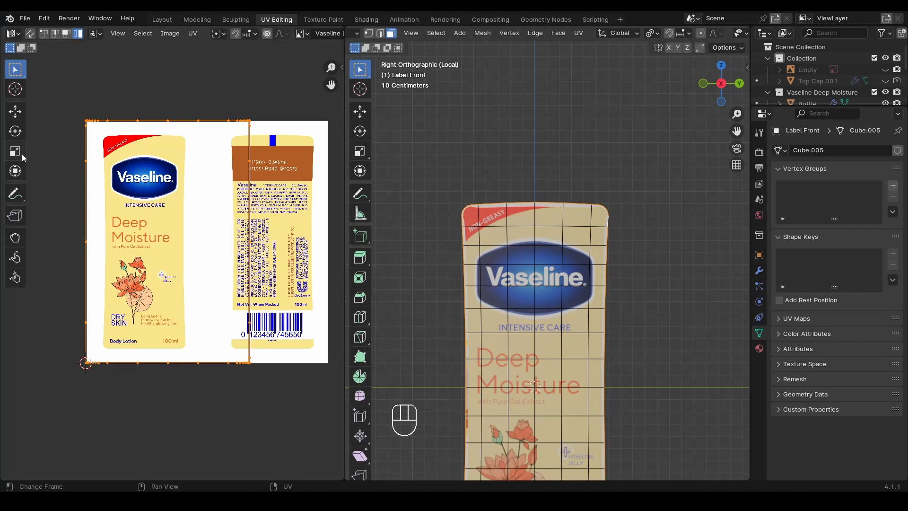
{"action": "key", "text": "ctrl+z"}
{"action": "key", "text": "s"}
{"action": "left_click", "coordinate": [179, 246]}
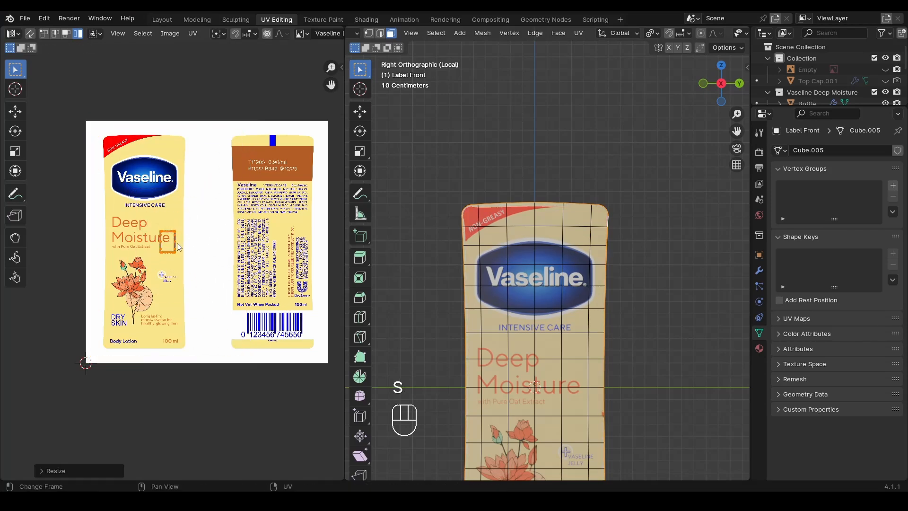
Move the rim faces' UV island onto the plain yellow area beside "Deep", return to Object Mode, and save the file
{"action": "scroll", "coordinate": [178, 246], "scroll_direction": "up", "scroll_amount": 6}
{"action": "key", "text": "ctrl+z"}
{"action": "key", "text": "g"}
{"action": "left_click", "coordinate": [215, 165]}
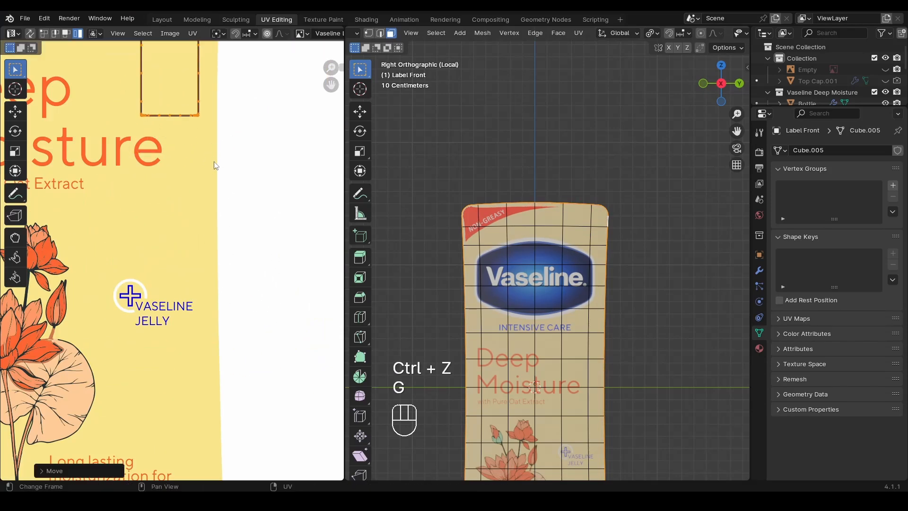
{"action": "scroll", "coordinate": [215, 165], "scroll_direction": "up", "scroll_amount": 3, "text": "shift"}
{"action": "key", "text": "Tab"}
{"action": "key", "text": "ctrl+s"}
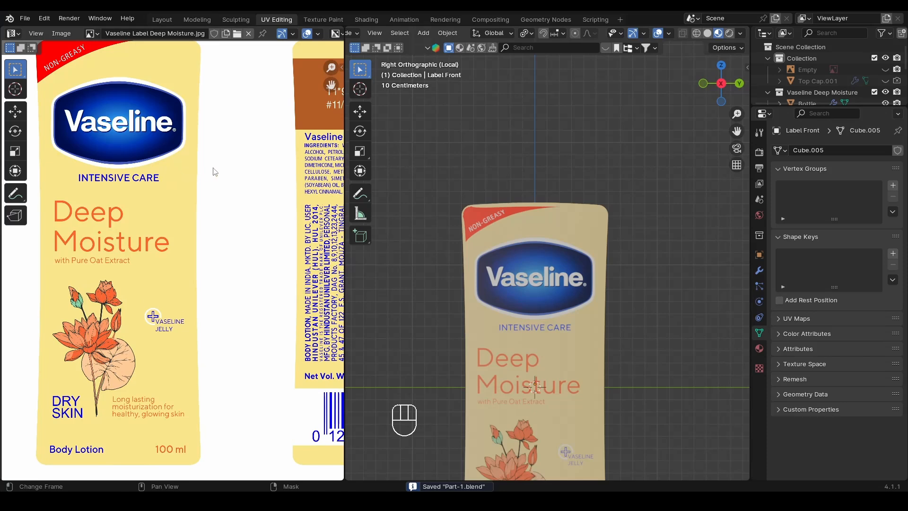
Review the textured front label, display its modifiers in a widened properties area, and save the file
{"action": "scroll", "coordinate": [591, 201], "scroll_direction": "up", "scroll_amount": 2}
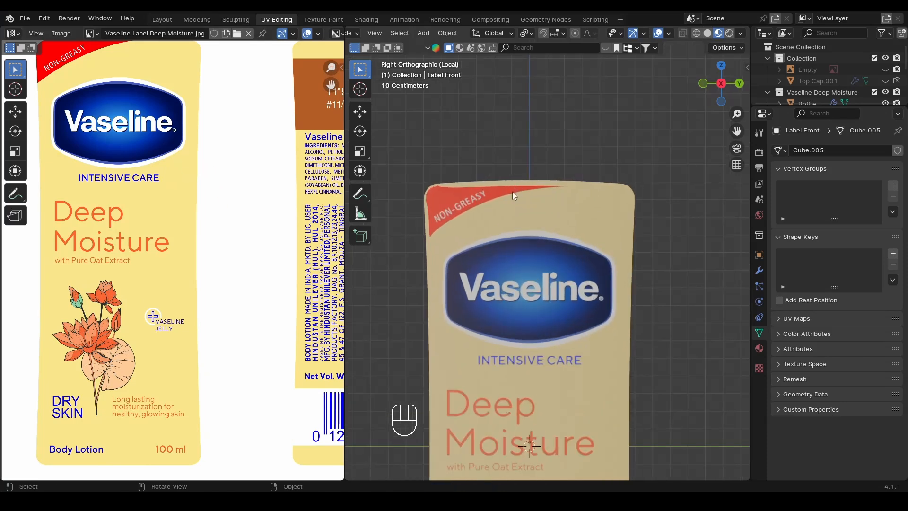
{"action": "scroll", "coordinate": [512, 191], "scroll_direction": "up", "scroll_amount": 1}
{"action": "scroll", "coordinate": [487, 171], "scroll_direction": "down", "scroll_amount": 3}
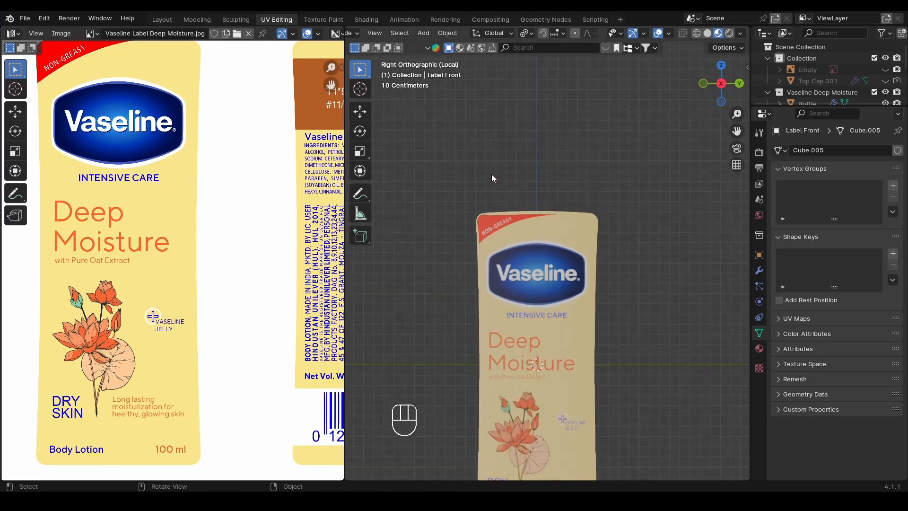
{"action": "key", "text": "shift+c"}
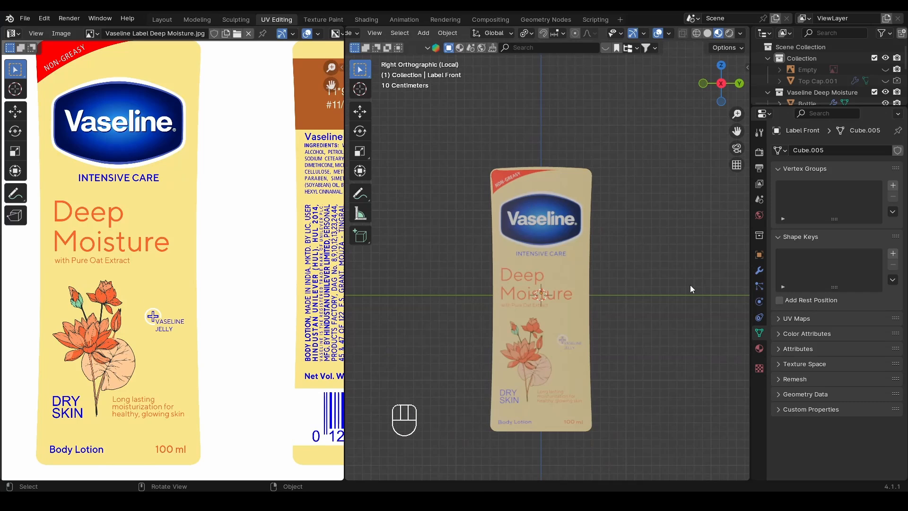
{"action": "left_click", "coordinate": [758, 271]}
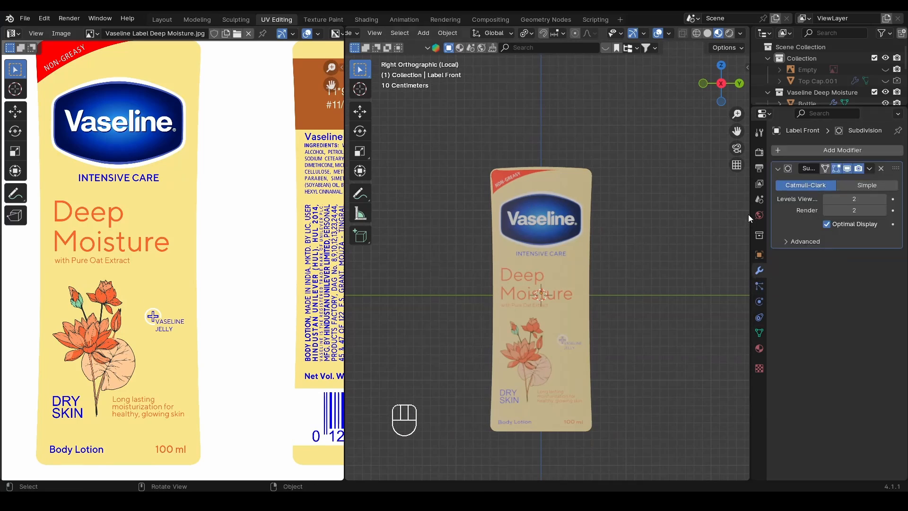
{"action": "left_click_drag", "start_coordinate": [750, 214], "coordinate": [713, 211]}
{"action": "key", "text": "Tab"}
{"action": "key", "text": "Tab"}
{"action": "key", "text": "Tab"}
{"action": "key", "text": "ctrl+s"}
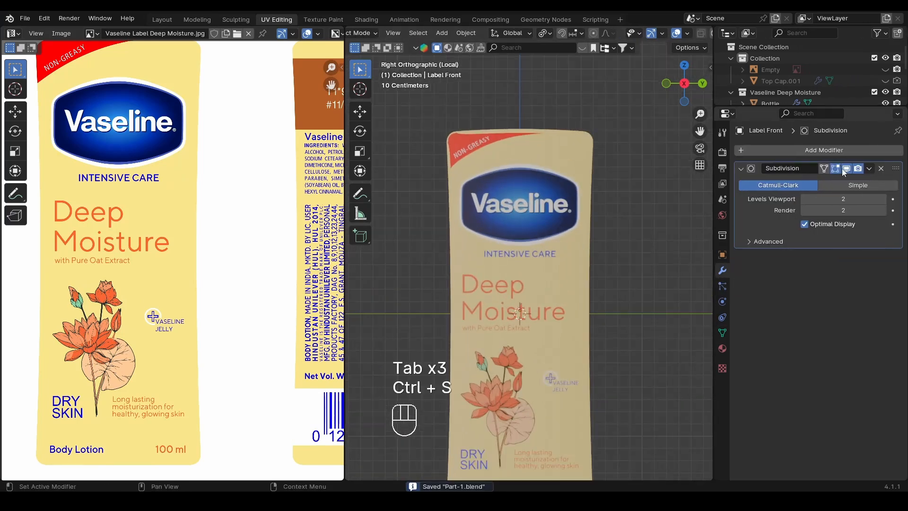
Compare the label with the Subdivision modifier's viewport display off and on, restore the right orthographic view, and save the file
{"action": "left_click", "coordinate": [845, 169]}
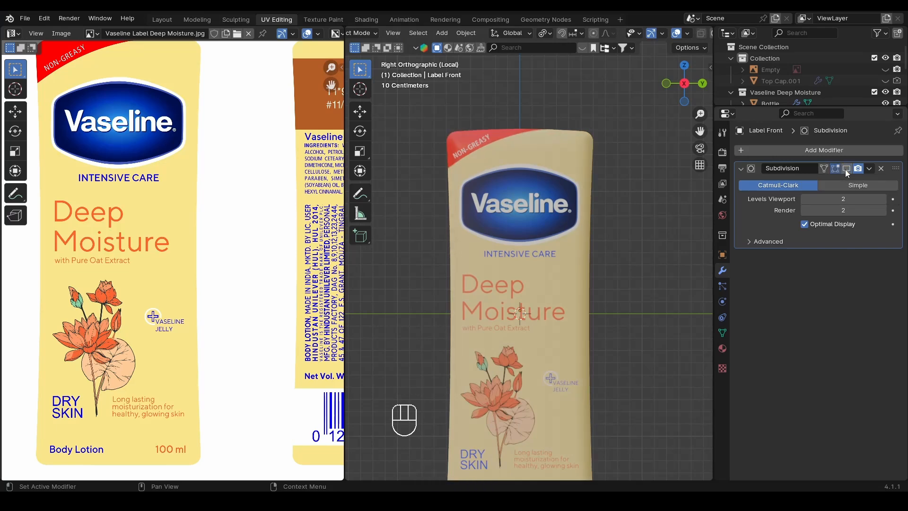
{"action": "scroll", "coordinate": [581, 215], "scroll_direction": "down", "scroll_amount": 2}
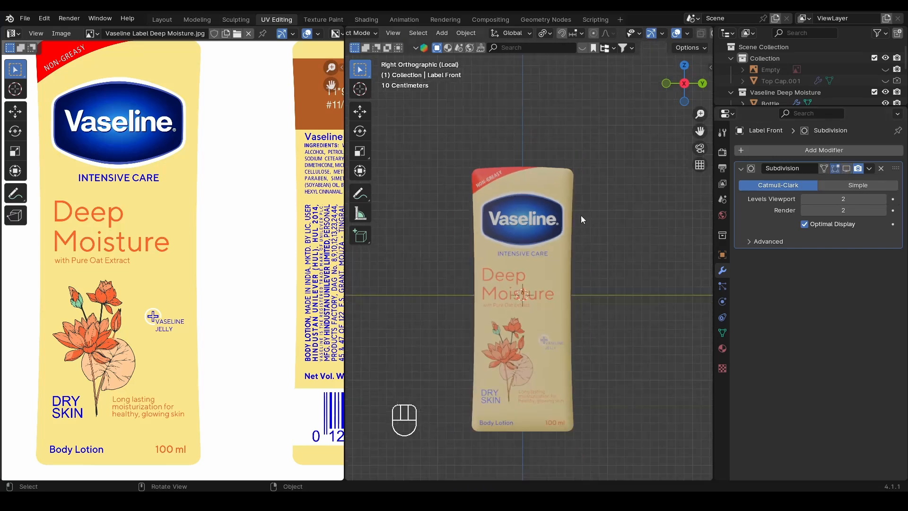
{"action": "left_click", "coordinate": [846, 168]}
{"action": "scroll", "coordinate": [505, 199], "scroll_direction": "up", "scroll_amount": 3}
{"action": "middle_click_drag", "start_coordinate": [498, 201], "coordinate": [486, 219]}
{"action": "left_click", "coordinate": [699, 82]}
{"action": "key", "text": "ctrl+s"}
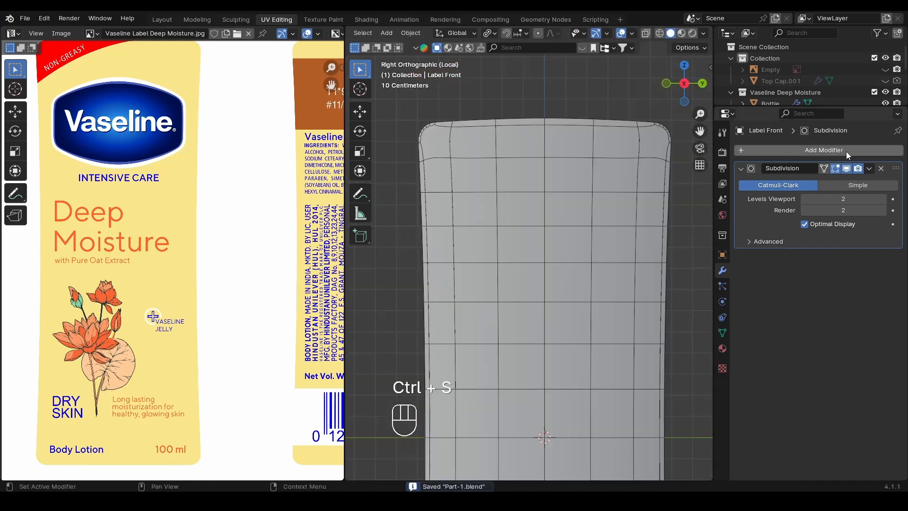
Add an Edge Split modifier to the front label and place it above the Subdivision modifier
{"action": "left_click", "coordinate": [846, 152]}
{"action": "type", "text": "edge s"}
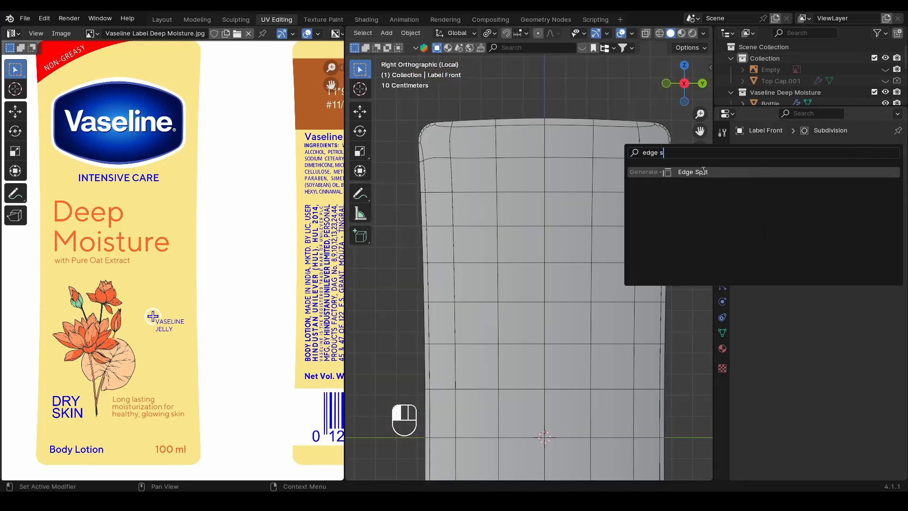
{"action": "key", "text": "Return"}
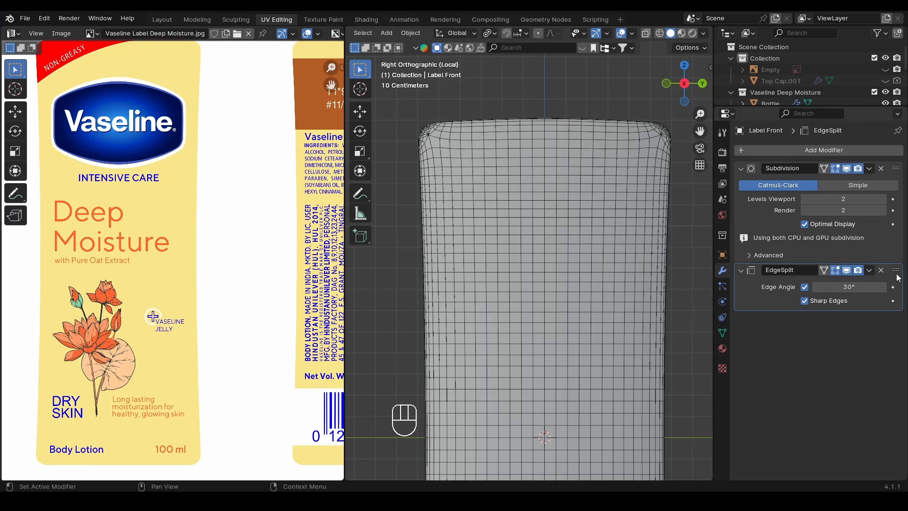
{"action": "left_click_drag", "start_coordinate": [895, 271], "coordinate": [898, 156]}
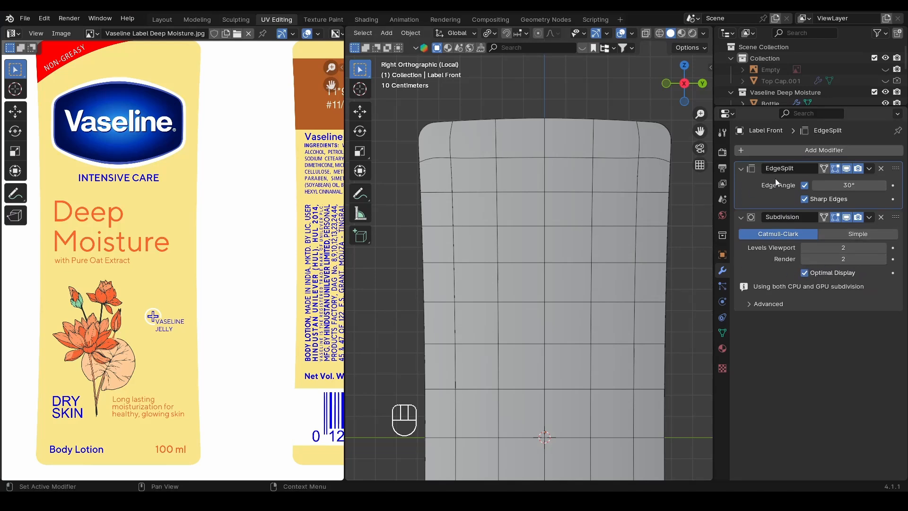
Compare the label's corners with the Edge Split modifier's viewport display off and on, examine the mesh in 3D, and save the file
{"action": "left_click", "coordinate": [847, 169]}
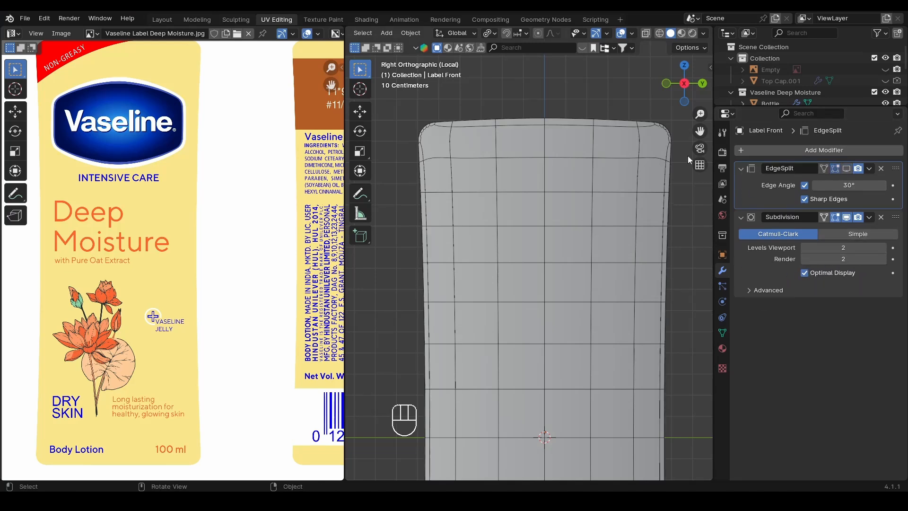
{"action": "left_click", "coordinate": [845, 168]}
{"action": "middle_click_drag", "start_coordinate": [680, 137], "coordinate": [671, 118]}
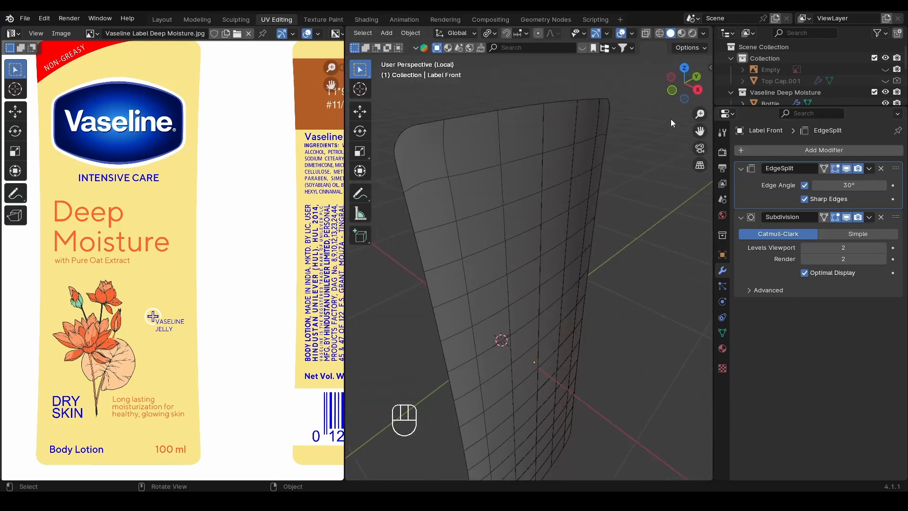
{"action": "left_click", "coordinate": [695, 86]}
{"action": "key", "text": "ctrl+s"}
Turn off the wireframe overlay, save the file, and switch the viewport to Material Preview shading
{"action": "left_click", "coordinate": [631, 34]}
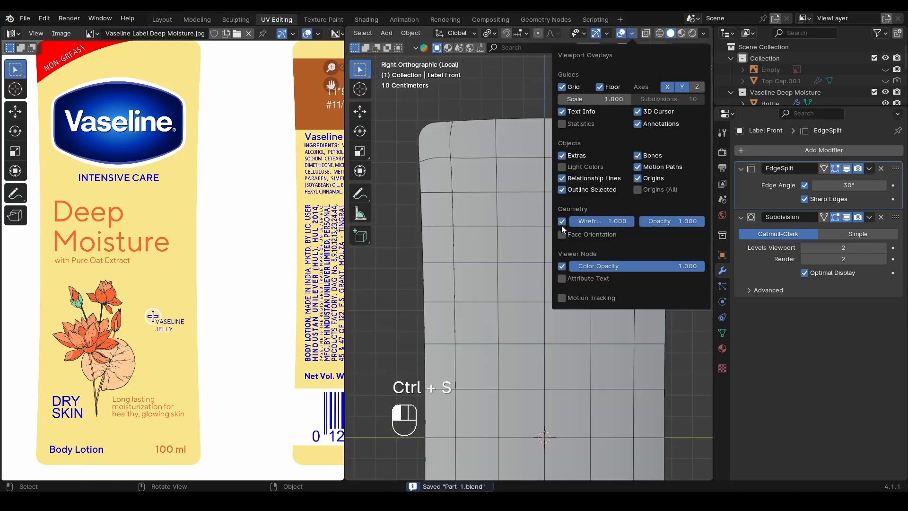
{"action": "left_click", "coordinate": [562, 222]}
{"action": "scroll", "coordinate": [465, 211], "scroll_direction": "down", "scroll_amount": 1}
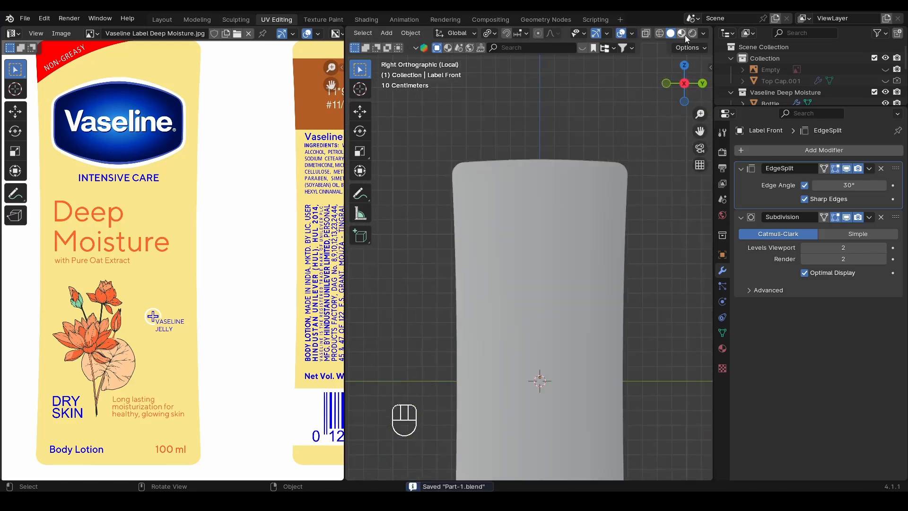
{"action": "key", "text": "ctrl+s"}
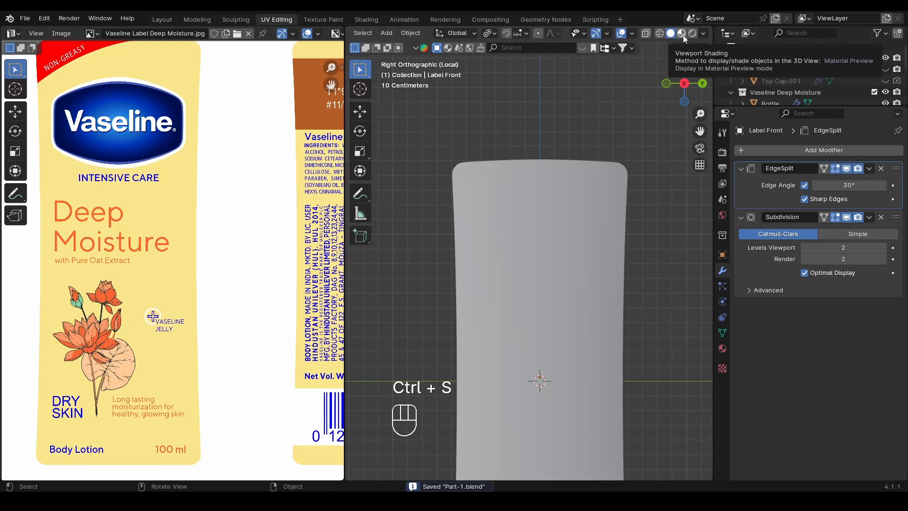
{"action": "left_click", "coordinate": [681, 33]}
Examine the textured label's edges and corners from several angles, return to the right orthographic view, and save the file
{"action": "scroll", "coordinate": [595, 262], "scroll_direction": "down", "scroll_amount": 3}
{"action": "middle_click_drag", "start_coordinate": [609, 305], "coordinate": [576, 349], "text": "shift"}
{"action": "scroll", "coordinate": [611, 245], "scroll_direction": "up", "scroll_amount": 3}
{"action": "scroll", "coordinate": [569, 223], "scroll_direction": "up", "scroll_amount": 3}
{"action": "middle_click_drag", "start_coordinate": [560, 232], "coordinate": [554, 274], "text": "alt+shift"}
{"action": "scroll", "coordinate": [554, 274], "scroll_direction": "up", "scroll_amount": 2}
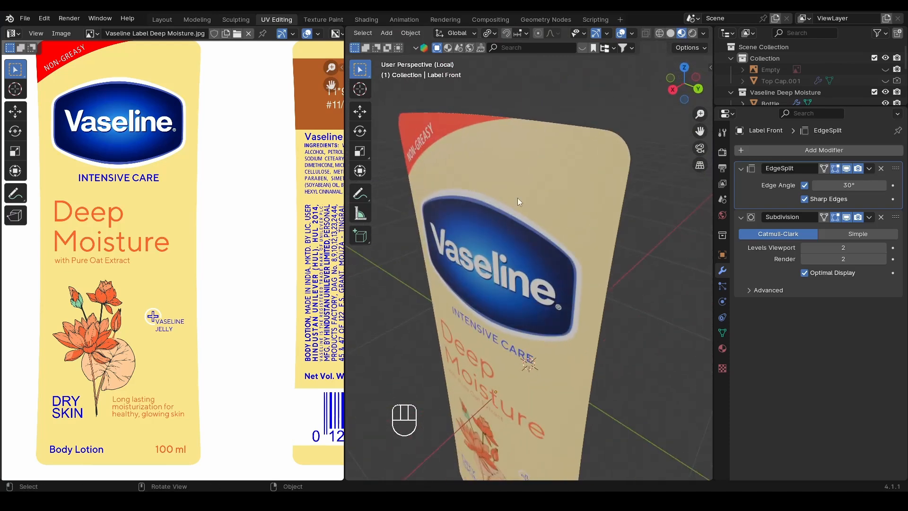
{"action": "middle_click_drag", "start_coordinate": [517, 198], "coordinate": [629, 180], "text": "alt"}
{"action": "left_click_drag", "start_coordinate": [629, 180], "coordinate": [543, 161], "text": "alt"}
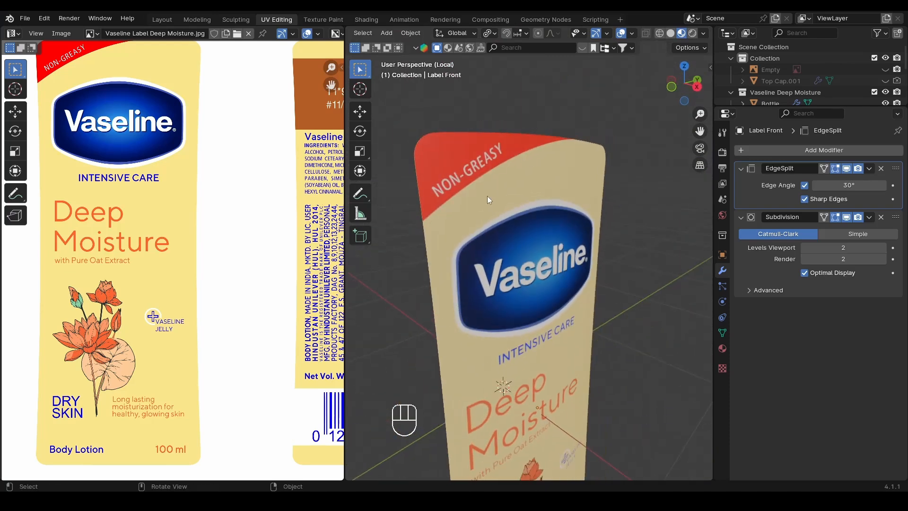
{"action": "scroll", "coordinate": [487, 196], "scroll_direction": "down", "scroll_amount": 3}
{"action": "left_click", "coordinate": [697, 88]}
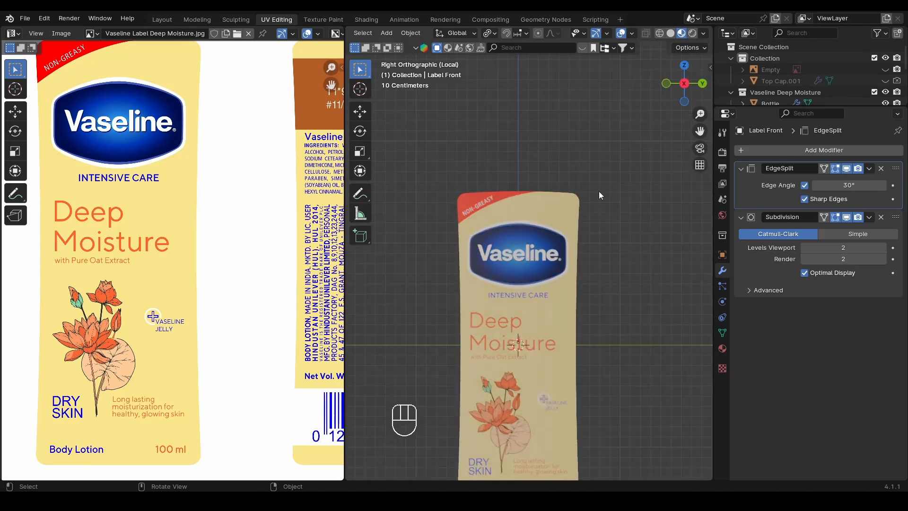
{"action": "scroll", "coordinate": [591, 201], "scroll_direction": "down", "scroll_amount": 2}
{"action": "middle_click_drag", "start_coordinate": [558, 312], "coordinate": [561, 231], "text": "alt+shift"}
{"action": "key", "text": "ctrl+s"}
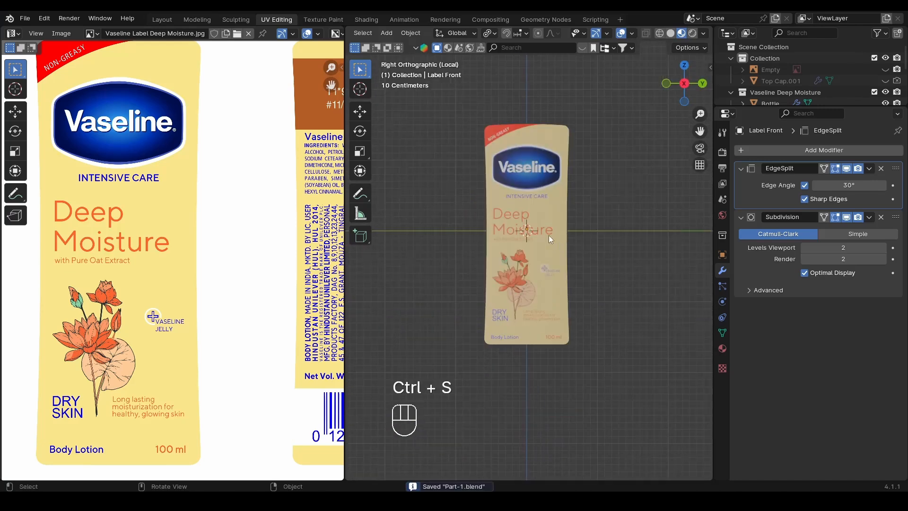
Switch to the Shading workspace and frame the bottle body with its front label
{"action": "left_click", "coordinate": [367, 19]}
{"action": "scroll", "coordinate": [426, 205], "scroll_direction": "up", "scroll_amount": 5}
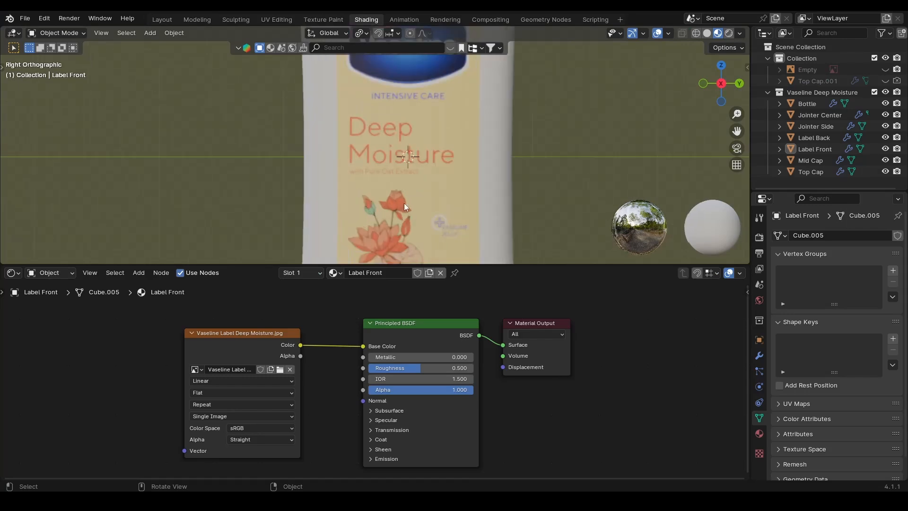
{"action": "scroll", "coordinate": [415, 192], "scroll_direction": "down", "scroll_amount": 2}
{"action": "middle_click_drag", "start_coordinate": [384, 205], "coordinate": [364, 152]}
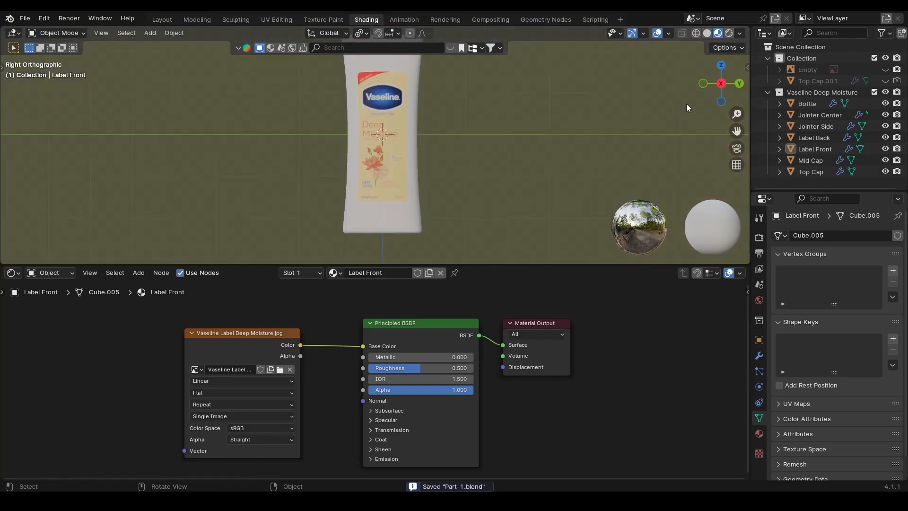
From the left orthographic view, give the back label a new material named "Label Back" and save the file
{"action": "left_click", "coordinate": [721, 84]}
{"action": "left_click", "coordinate": [371, 107]}
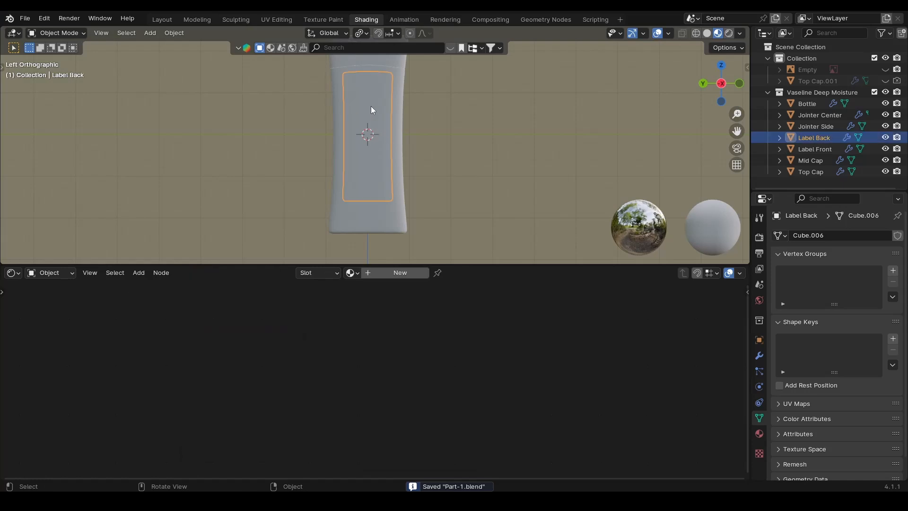
{"action": "left_click", "coordinate": [393, 272]}
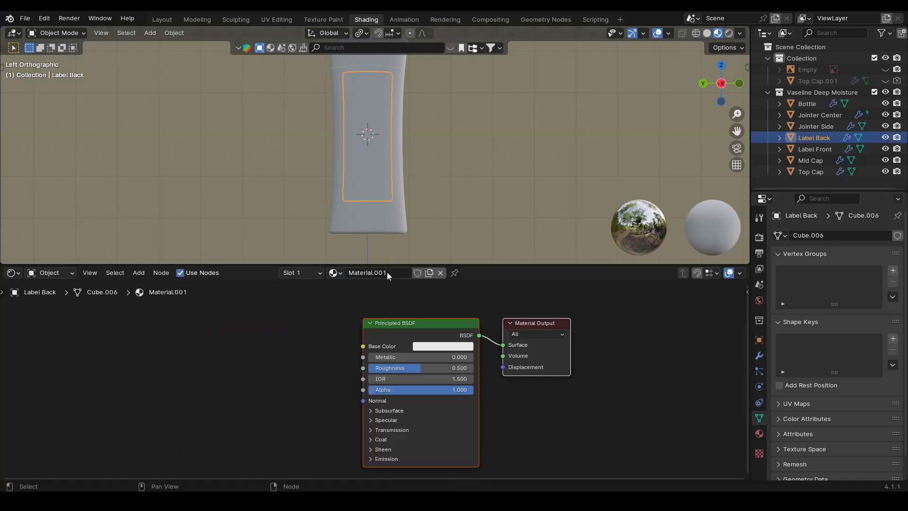
{"action": "left_click", "coordinate": [387, 272]}
{"action": "type", "text": "Label Back"}
{"action": "key", "text": "Return"}
{"action": "key", "text": "ctrl+s"}
Add an Image Texture node to the Label Back material and place it beside the Principled BSDF node
{"action": "left_click", "coordinate": [314, 327]}
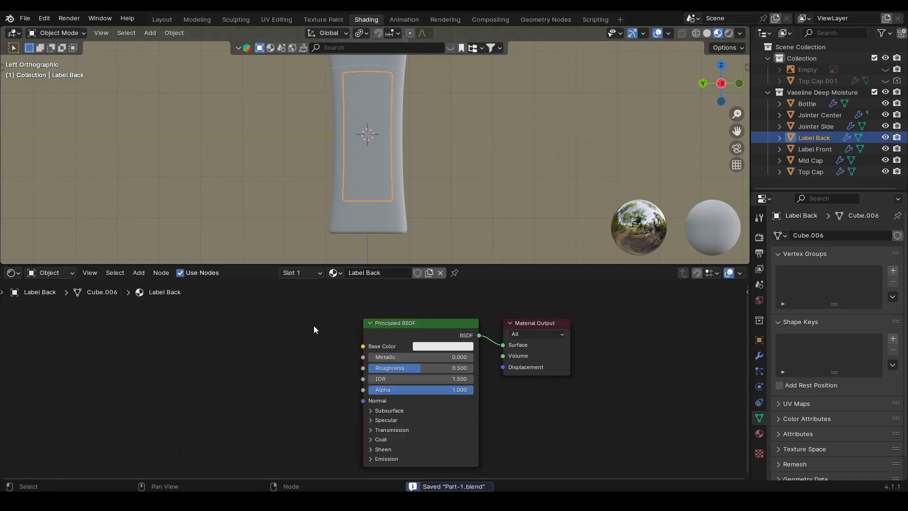
{"action": "key", "text": "shift+a"}
{"action": "left_click", "coordinate": [235, 320]}
{"action": "type", "text": "image"}
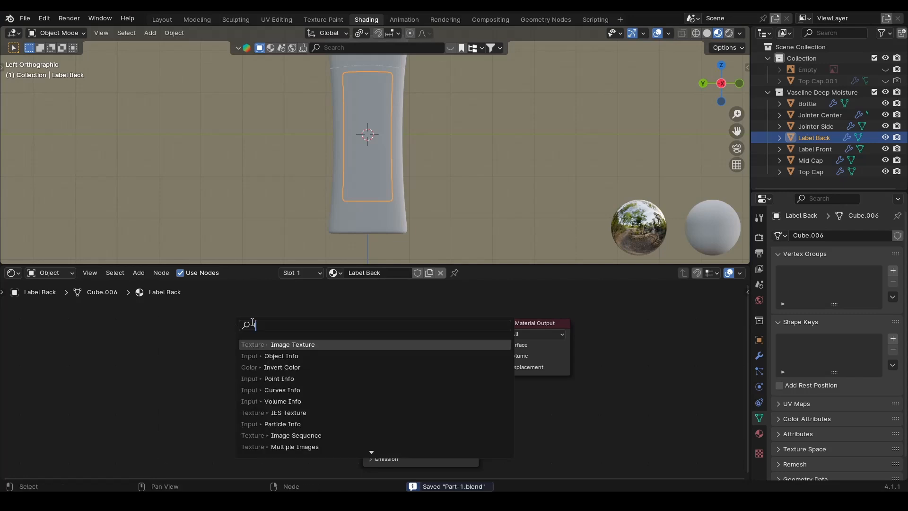
{"action": "key", "text": "Return"}
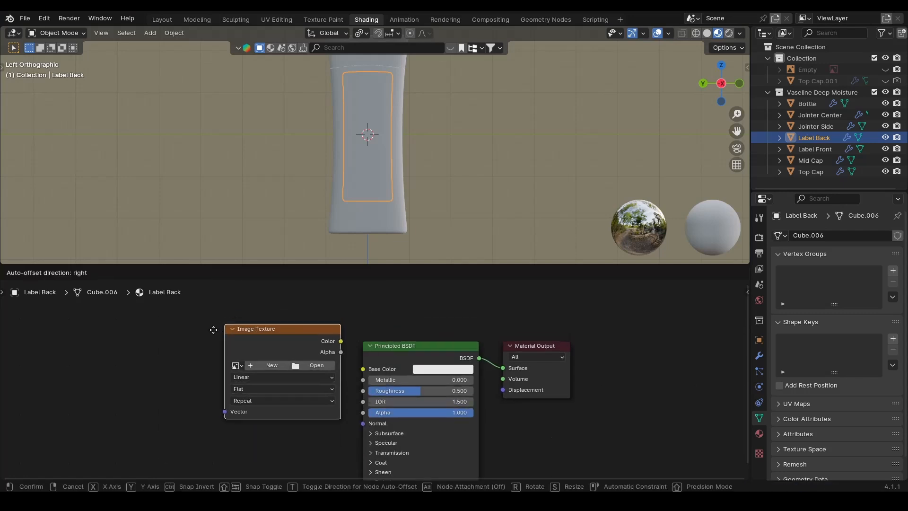
{"action": "left_click", "coordinate": [174, 346]}
{"action": "middle_click_drag", "start_coordinate": [314, 375], "coordinate": [318, 336]}
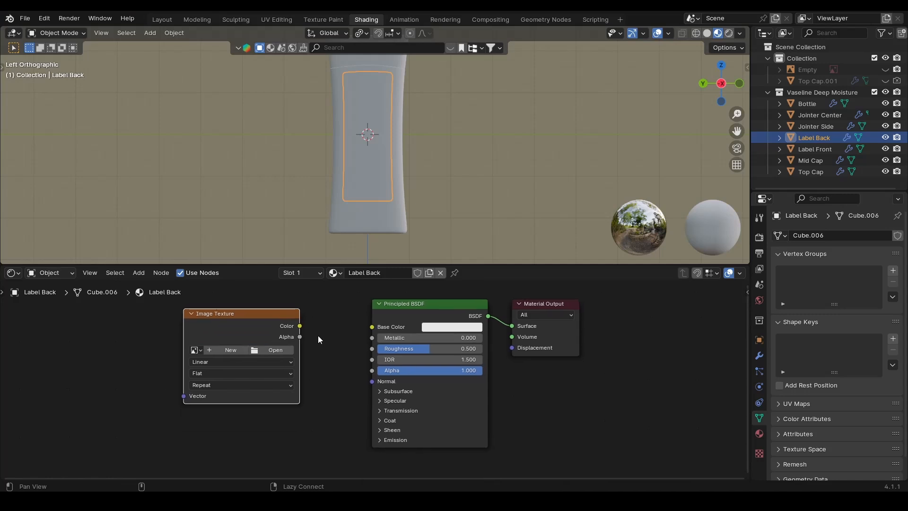
Connect the Image Texture's Color to the Principled BSDF's Base Color and assign the image Vaseline Label Deep Moisture.jpg to it
{"action": "left_click_drag", "start_coordinate": [299, 325], "coordinate": [366, 335]}
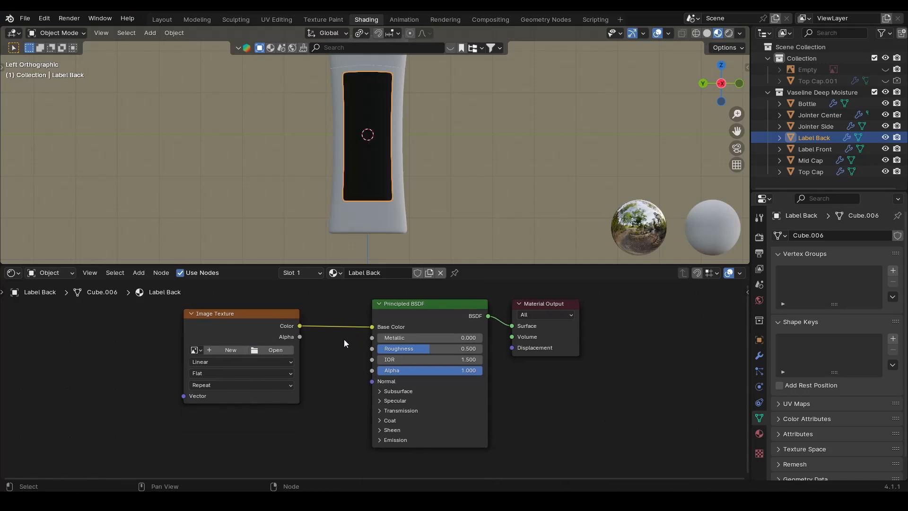
{"action": "left_click", "coordinate": [413, 213]}
{"action": "key", "text": "ctrl+s"}
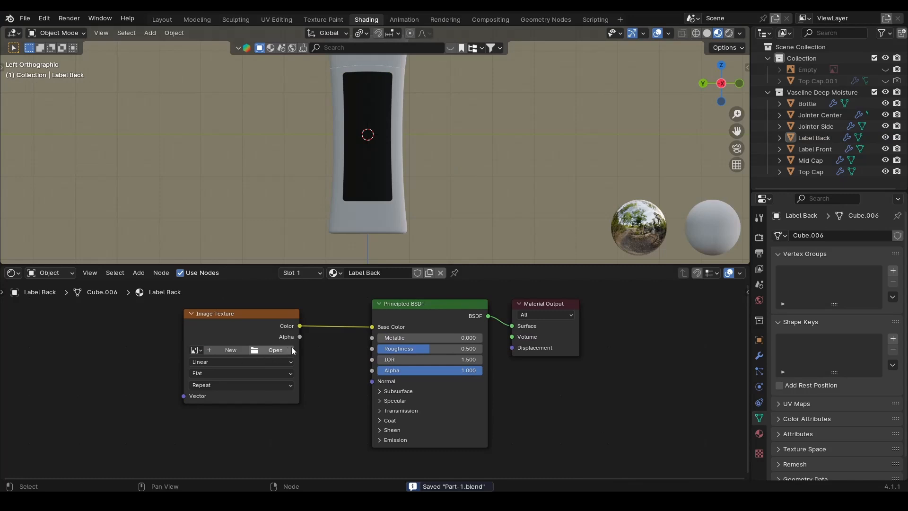
{"action": "left_click", "coordinate": [197, 350]}
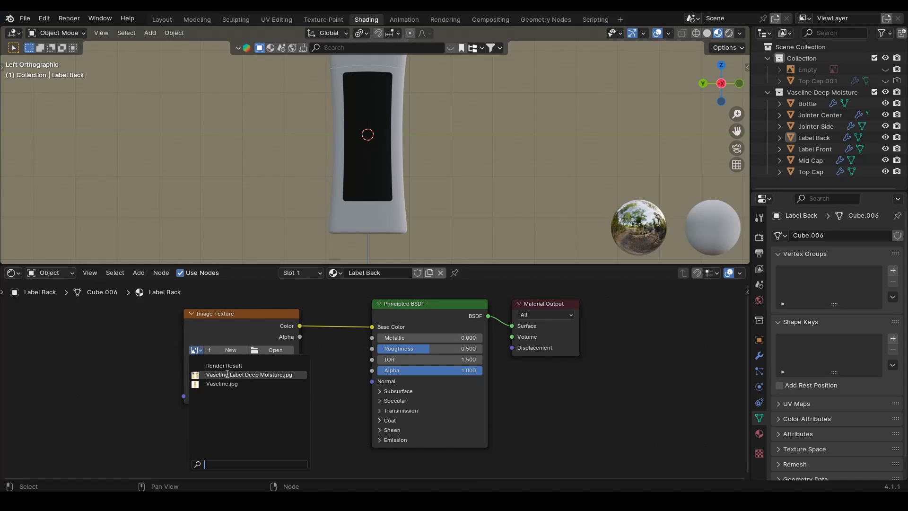
{"action": "left_click", "coordinate": [267, 375]}
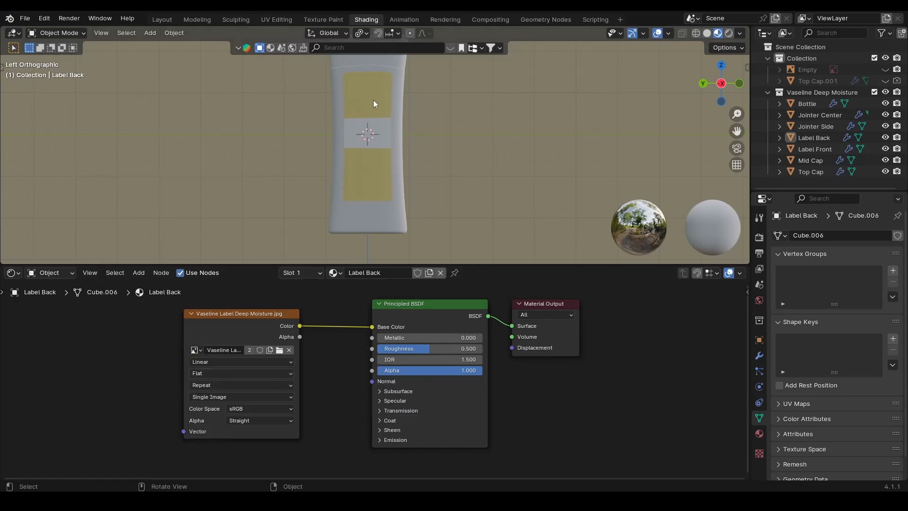
Switch to the UV Editing workspace, isolate the back label in the left orthographic view, and save the file
{"action": "left_click", "coordinate": [278, 19]}
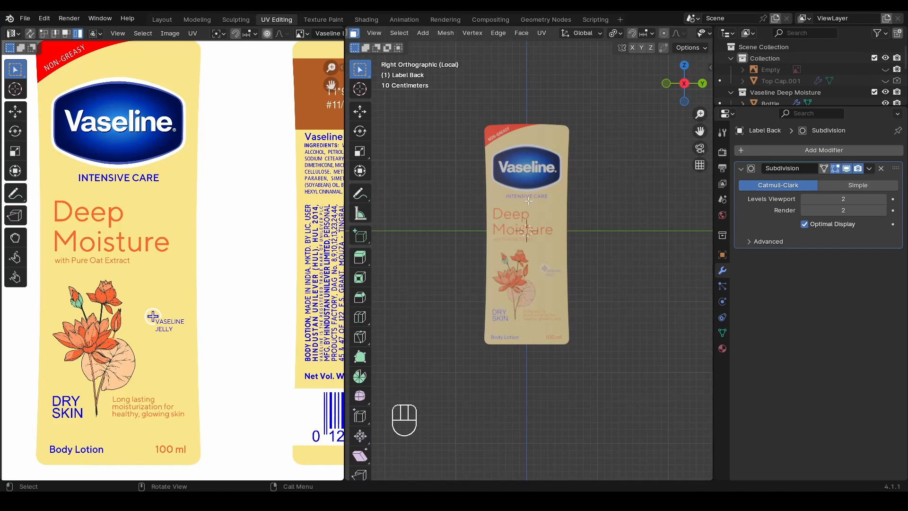
{"action": "key", "text": "Tab"}
{"action": "key", "text": "KP_Divide"}
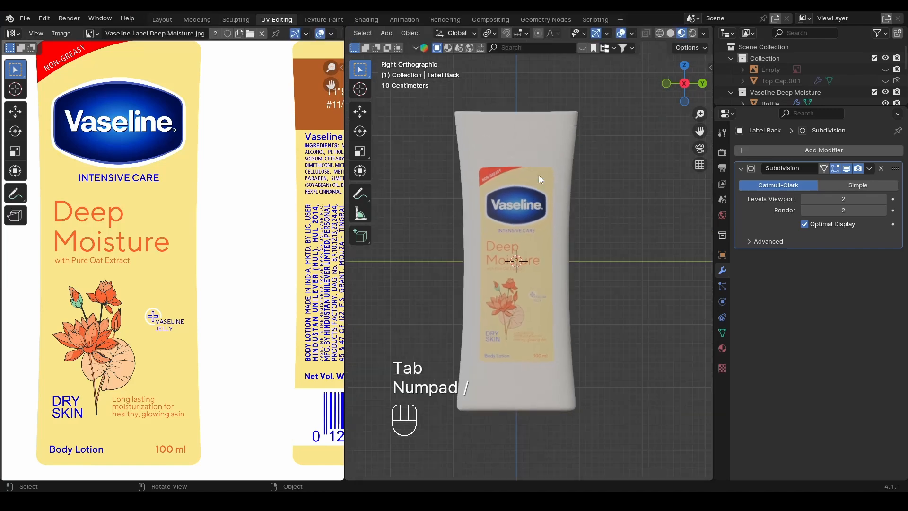
{"action": "left_click", "coordinate": [689, 85]}
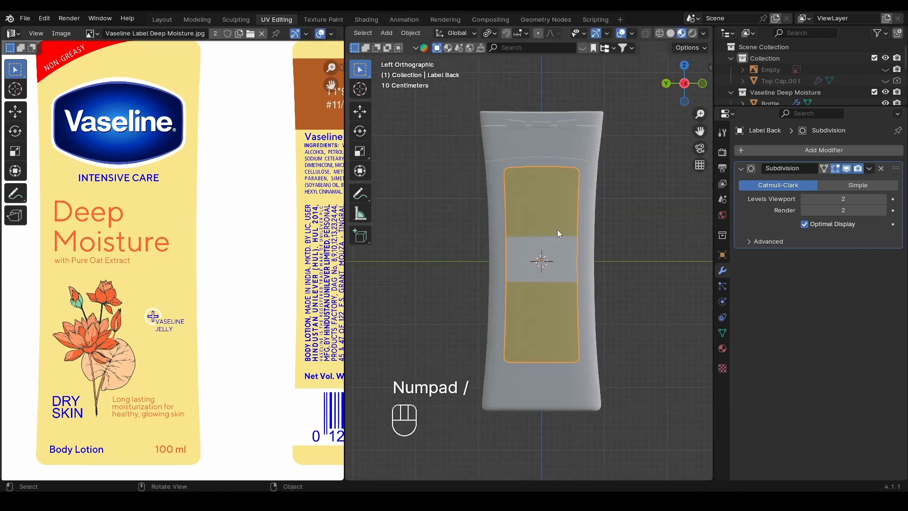
{"action": "key", "text": "KP_Divide"}
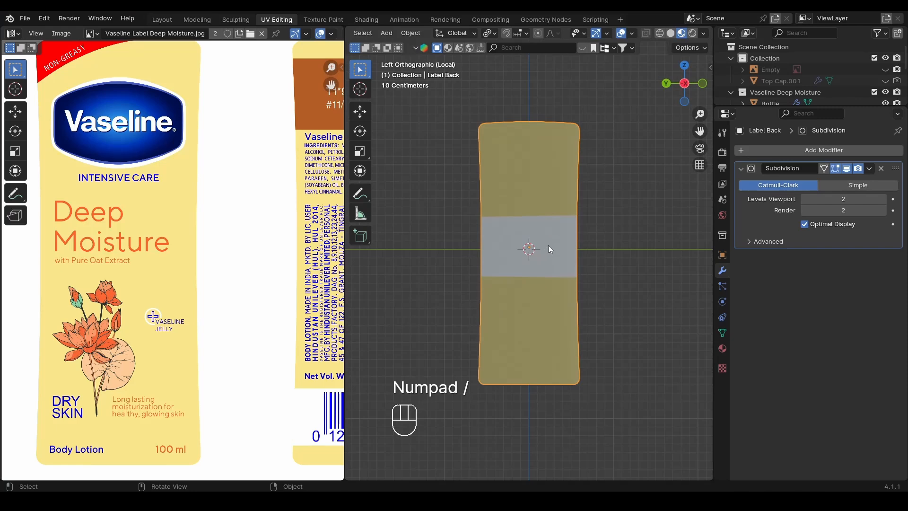
{"action": "key", "text": "ctrl+s"}
{"action": "scroll", "coordinate": [217, 280], "scroll_direction": "down", "scroll_amount": 3}
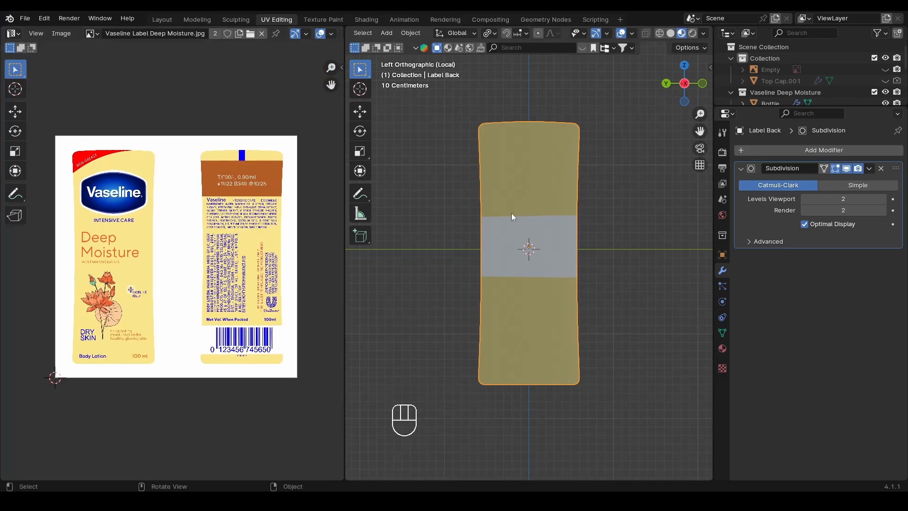
Select the back label's outward-facing faces in Edit Mode and unwrap them with Project from View
{"action": "key", "text": "Tab"}
{"action": "left_click_drag", "start_coordinate": [482, 127], "coordinate": [575, 383]}
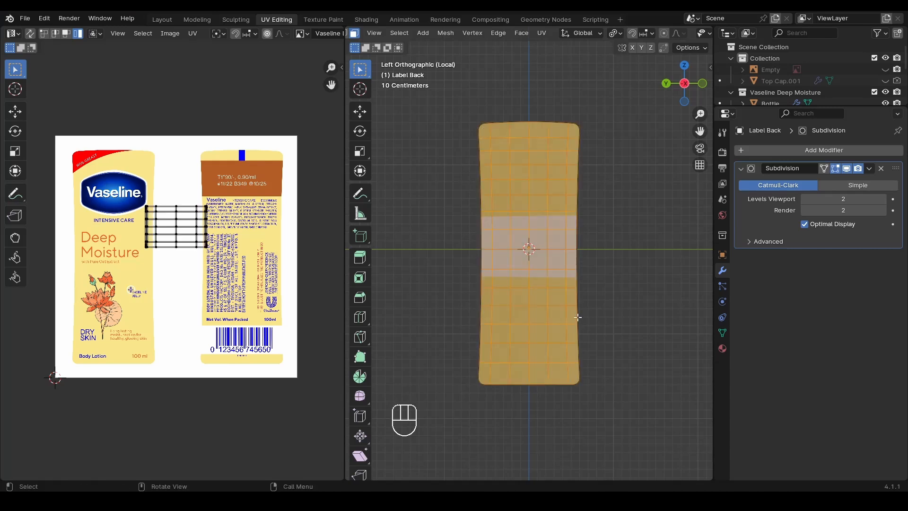
{"action": "key", "text": "u"}
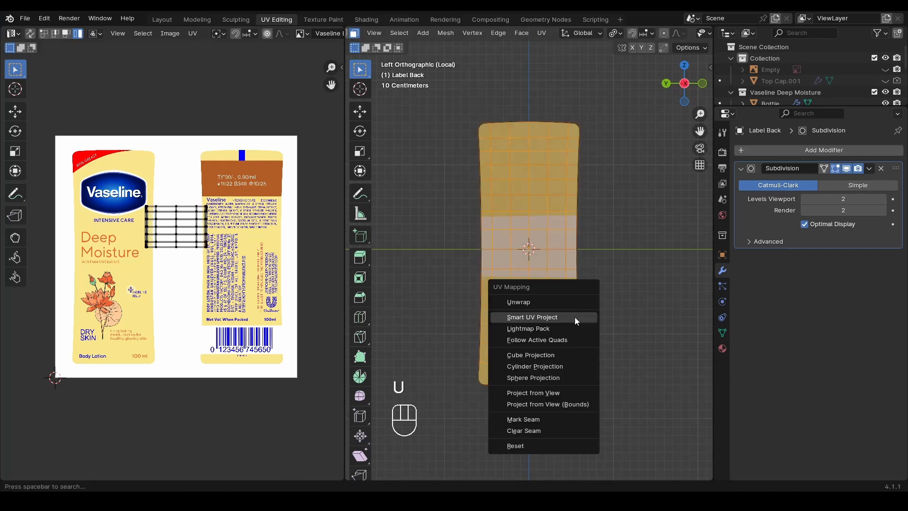
{"action": "left_click", "coordinate": [534, 393]}
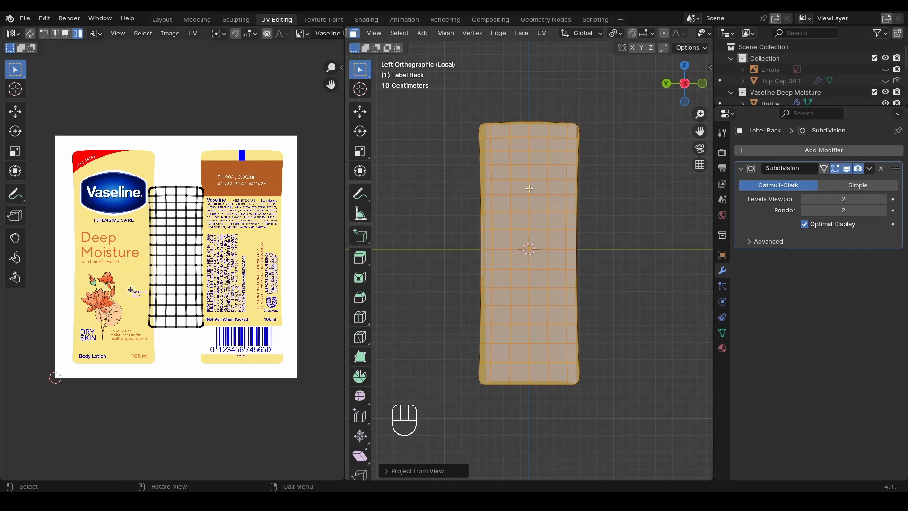
{"action": "key", "text": "u"}
Move the whole UV island along X onto the back label artwork and scale it by about 1.50 to fit
{"action": "key", "text": "a"}
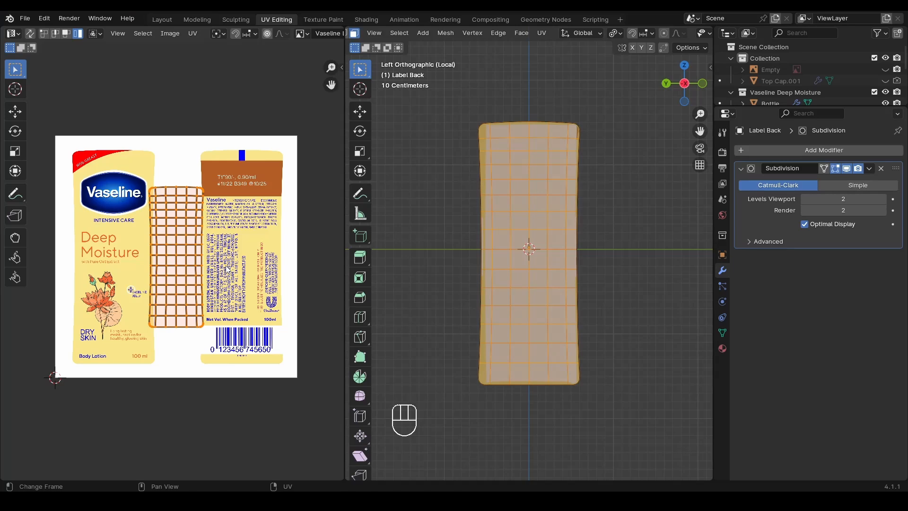
{"action": "key", "text": "g"}
{"action": "key", "text": "y"}
{"action": "key", "text": "c"}
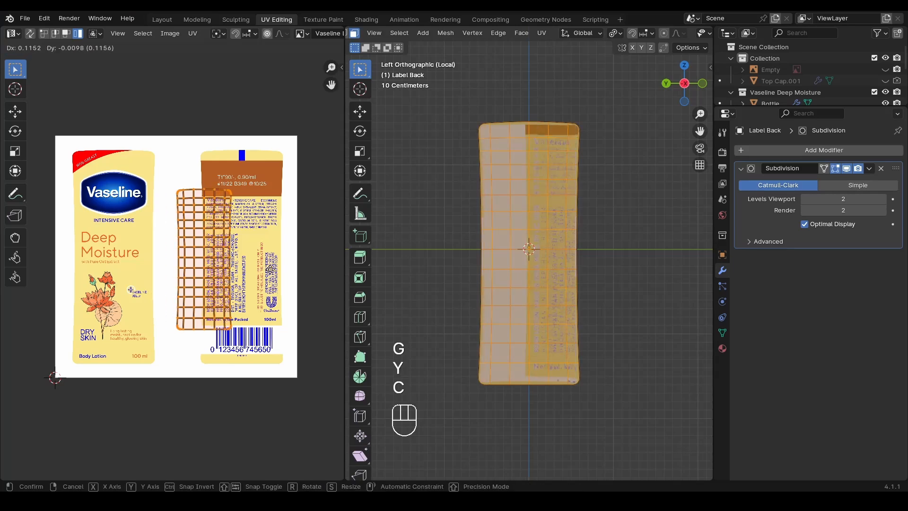
{"action": "key", "text": "x"}
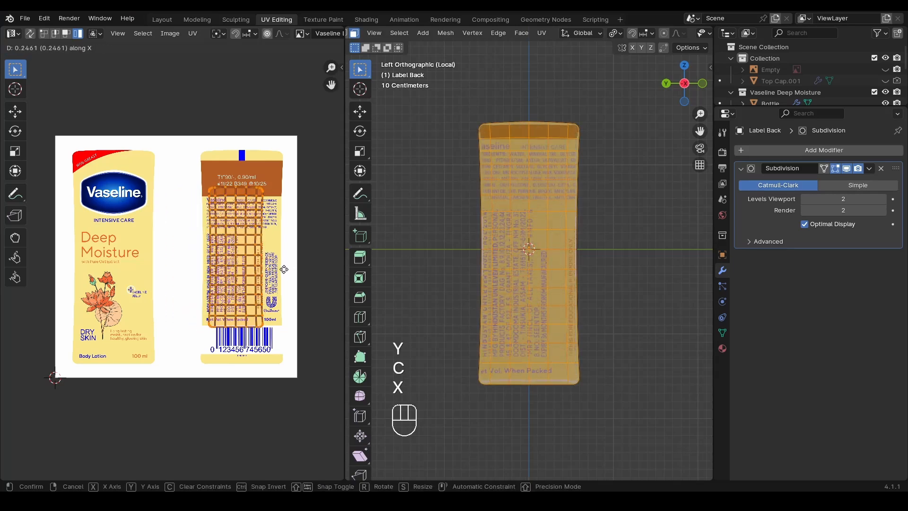
{"action": "left_click", "coordinate": [291, 268]}
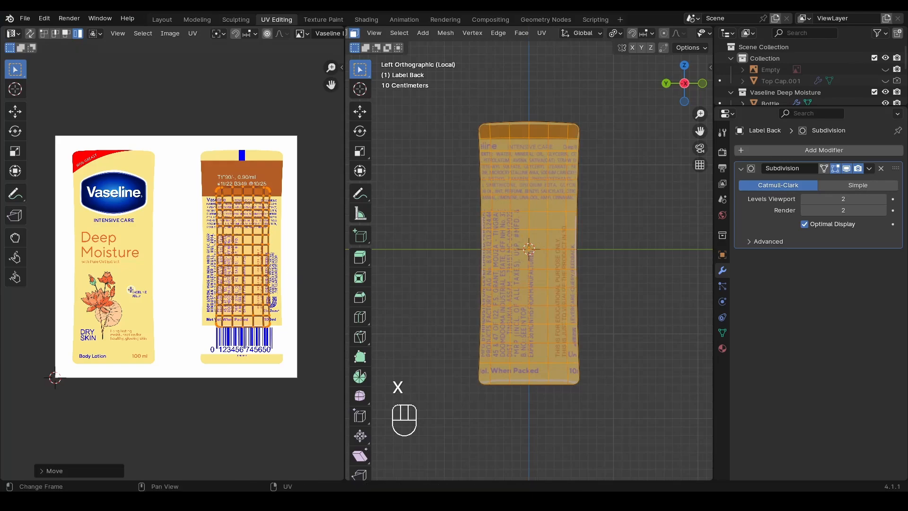
{"action": "key", "text": "s"}
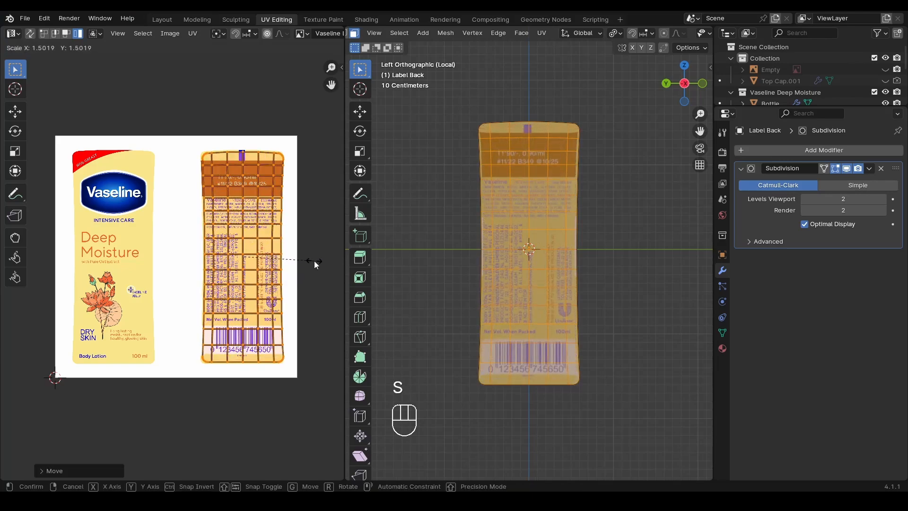
{"action": "left_click", "coordinate": [314, 262]}
Widen the UV editor, then nudge the island along X and rescale it slightly to match the artwork's upper end
{"action": "scroll", "coordinate": [290, 187], "scroll_direction": "up", "scroll_amount": 6}
{"action": "left_click_drag", "start_coordinate": [344, 268], "coordinate": [481, 260]}
{"action": "middle_click_drag", "start_coordinate": [342, 227], "coordinate": [449, 260]}
{"action": "key", "text": "g"}
{"action": "key", "text": "x"}
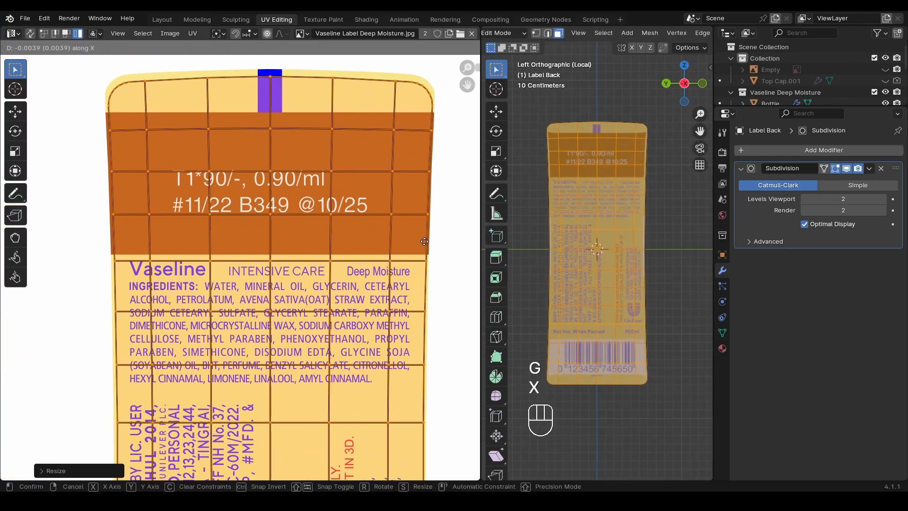
{"action": "left_click", "coordinate": [424, 241]}
{"action": "key", "text": "s"}
{"action": "left_click", "coordinate": [427, 243]}
Nudge the UV island along Y to balance its lower and upper ends inside the back label artwork
{"action": "scroll", "coordinate": [402, 264], "scroll_direction": "down", "scroll_amount": 4}
{"action": "middle_click_drag", "start_coordinate": [307, 435], "coordinate": [331, 260]}
{"action": "scroll", "coordinate": [331, 260], "scroll_direction": "up", "scroll_amount": 4}
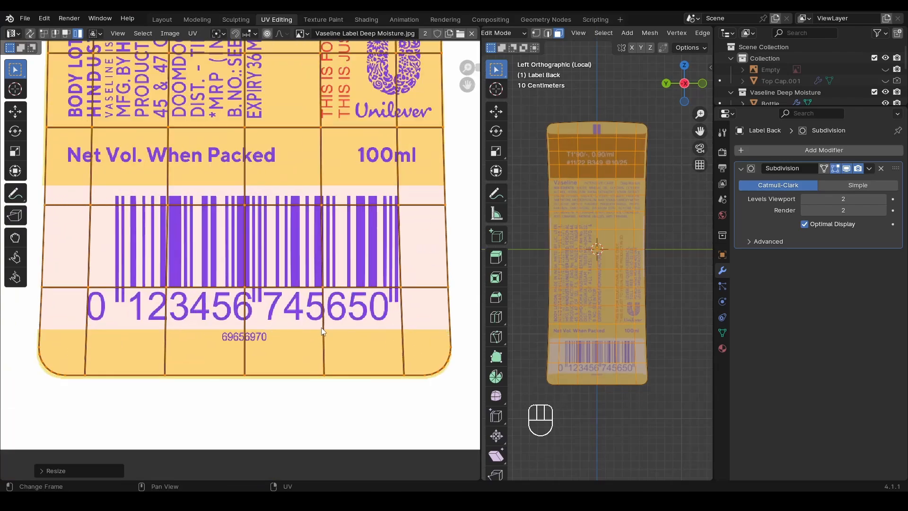
{"action": "key", "text": "g"}
{"action": "key", "text": "y"}
{"action": "left_click", "coordinate": [324, 328]}
{"action": "scroll", "coordinate": [321, 312], "scroll_direction": "down", "scroll_amount": 4}
{"action": "scroll", "coordinate": [291, 181], "scroll_direction": "up", "scroll_amount": 3}
{"action": "middle_click_drag", "start_coordinate": [317, 118], "coordinate": [310, 263]}
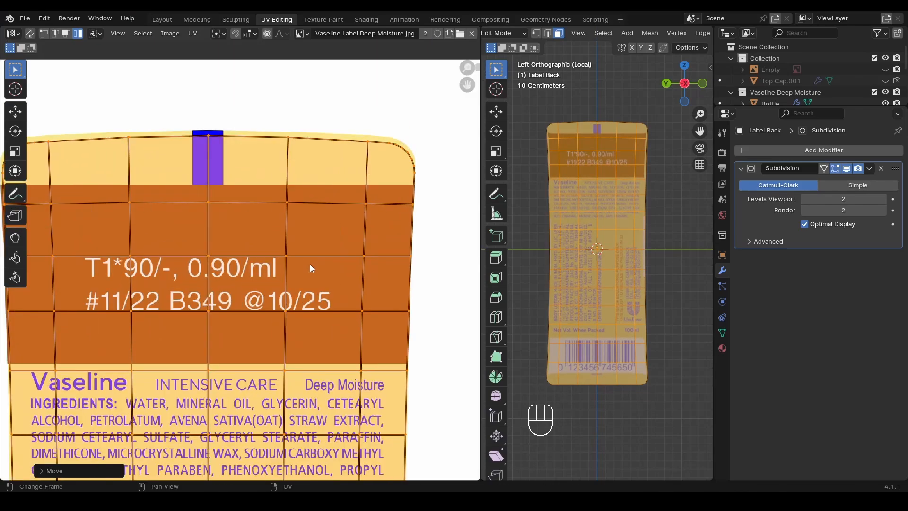
{"action": "key", "text": "g"}
{"action": "key", "text": "y"}
{"action": "left_click", "coordinate": [313, 228]}
Examine both side edges and the overall fit of the UV island against the back label artwork
{"action": "scroll", "coordinate": [316, 245], "scroll_direction": "down", "scroll_amount": 4}
{"action": "middle_click_drag", "start_coordinate": [326, 331], "coordinate": [321, 246]}
{"action": "scroll", "coordinate": [341, 312], "scroll_direction": "up", "scroll_amount": 9}
{"action": "middle_click_drag", "start_coordinate": [449, 208], "coordinate": [357, 232]}
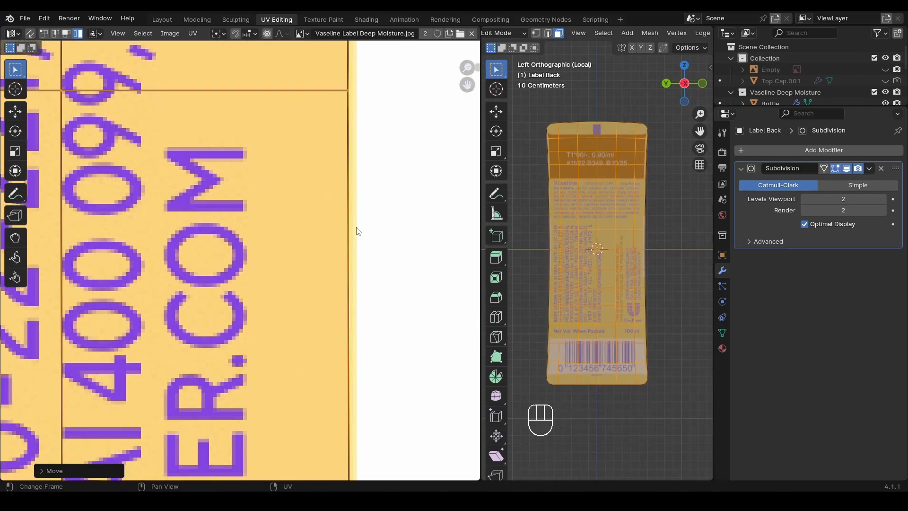
{"action": "scroll", "coordinate": [348, 270], "scroll_direction": "down", "scroll_amount": 11}
{"action": "middle_click_drag", "start_coordinate": [288, 267], "coordinate": [509, 282]}
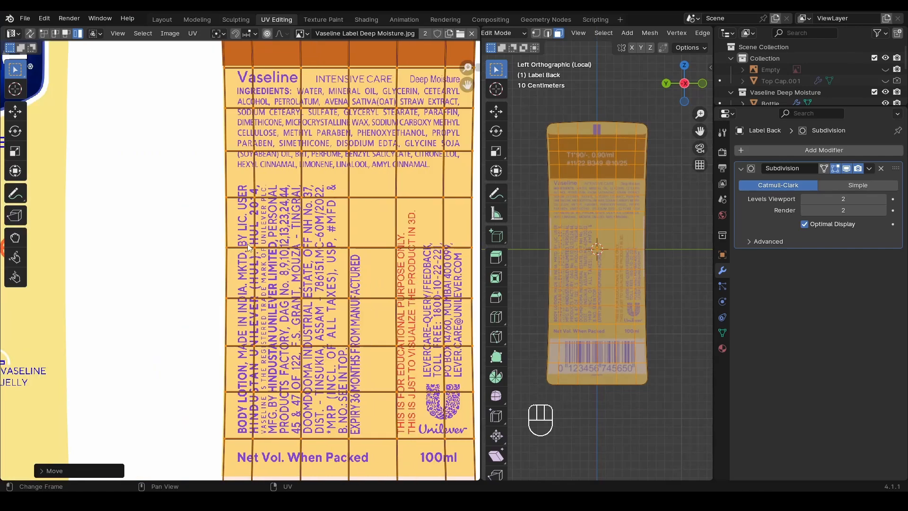
{"action": "scroll", "coordinate": [230, 247], "scroll_direction": "up", "scroll_amount": 9}
{"action": "scroll", "coordinate": [162, 198], "scroll_direction": "down", "scroll_amount": 13}
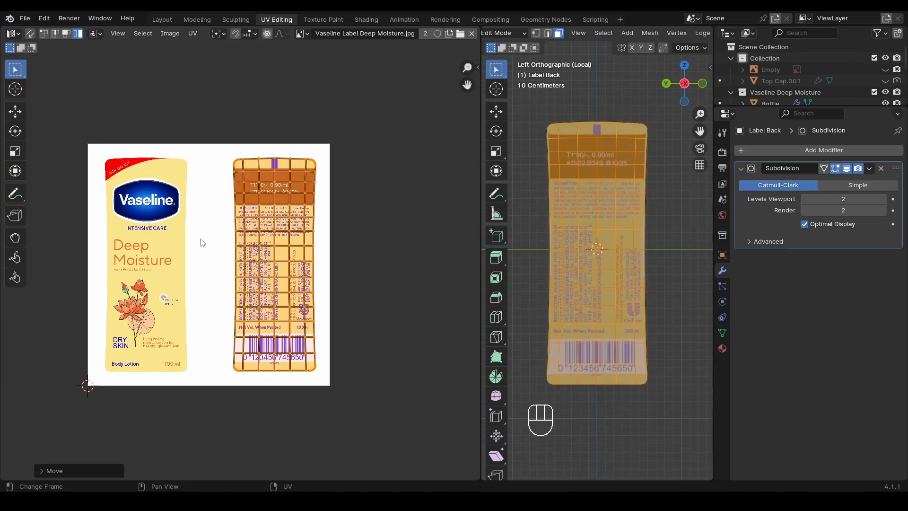
{"action": "middle_click_drag", "start_coordinate": [245, 305], "coordinate": [236, 267], "text": "alt+shift"}
{"action": "scroll", "coordinate": [239, 267], "scroll_direction": "up", "scroll_amount": 2}
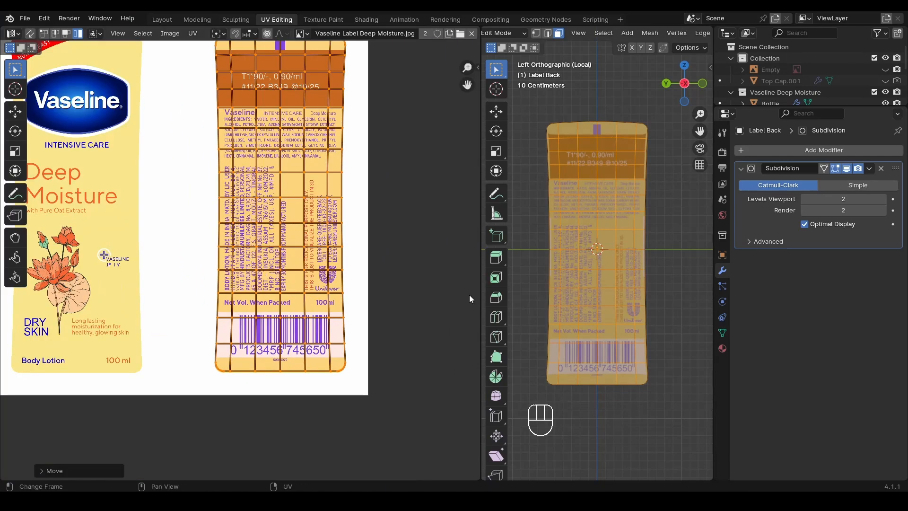
From the right orthographic view, select the back label's inner faces and unwrap them with Project from View
{"action": "left_click_drag", "start_coordinate": [481, 298], "coordinate": [424, 299]}
{"action": "left_click", "coordinate": [684, 83]}
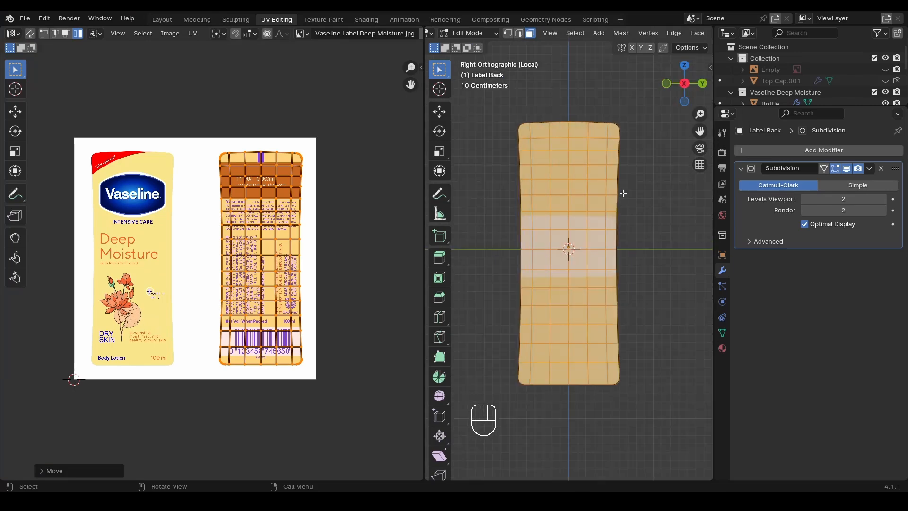
{"action": "left_click_drag", "start_coordinate": [524, 130], "coordinate": [615, 379]}
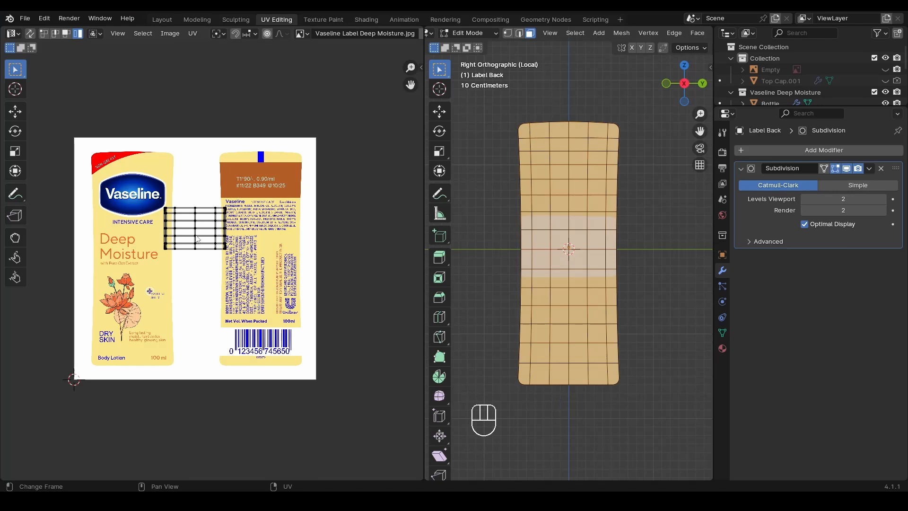
{"action": "key", "text": "u"}
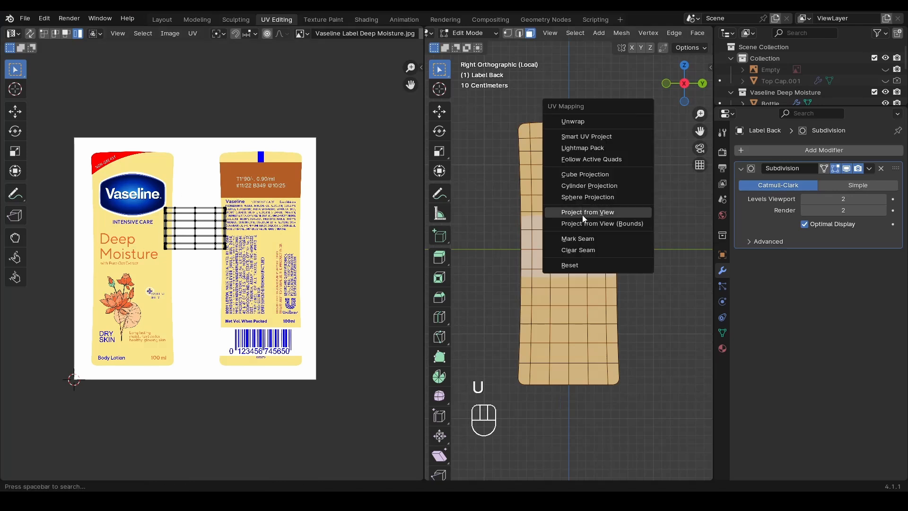
{"action": "left_click", "coordinate": [617, 211]}
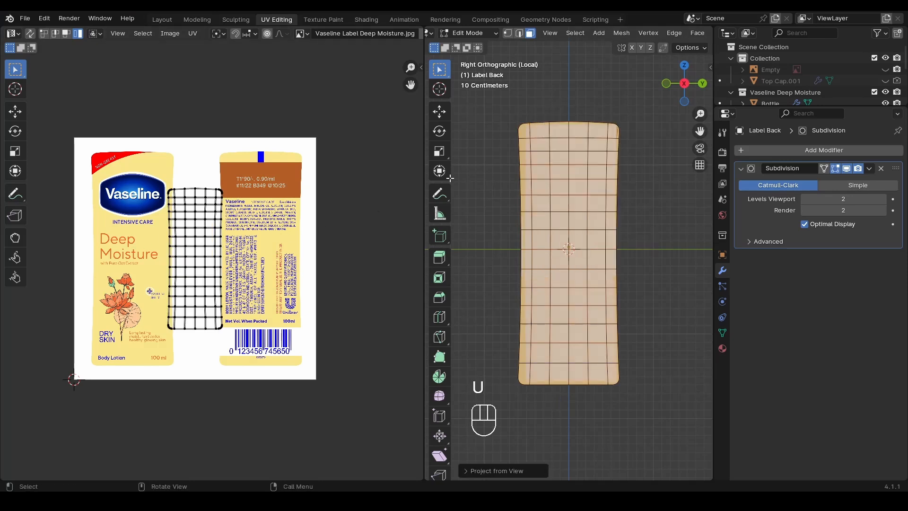
Scale the inner faces' UV island down to about 0.12 of its size
{"action": "key", "text": "a"}
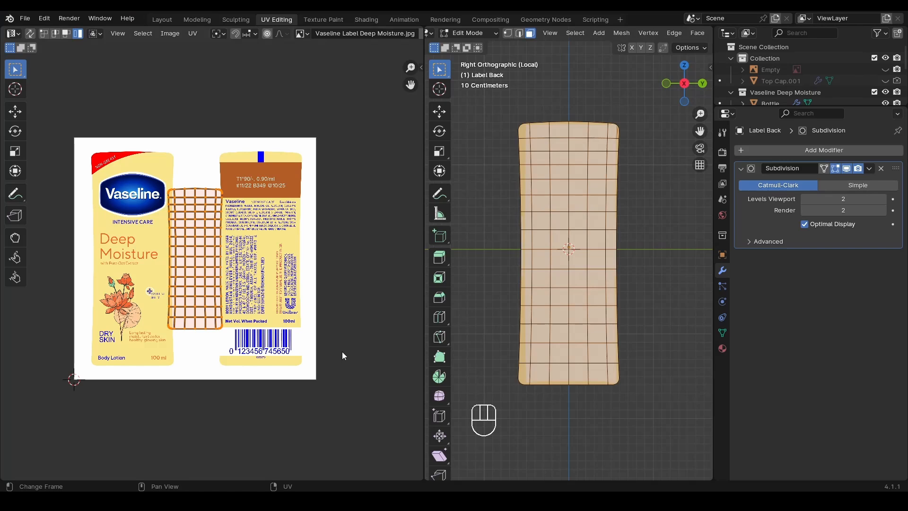
{"action": "key", "text": "s"}
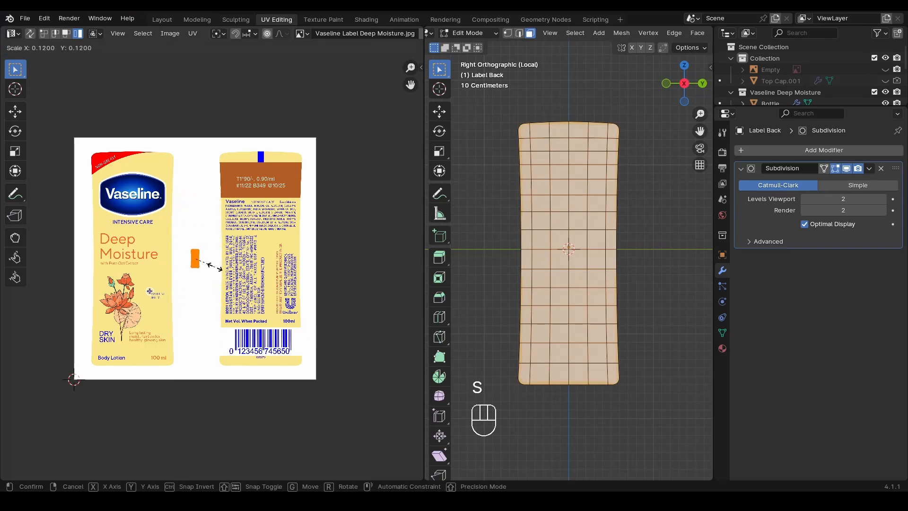
{"action": "left_click", "coordinate": [214, 267]}
{"action": "scroll", "coordinate": [212, 267], "scroll_direction": "up", "scroll_amount": 2}
{"action": "key", "text": "s"}
{"action": "left_click", "coordinate": [216, 275]}
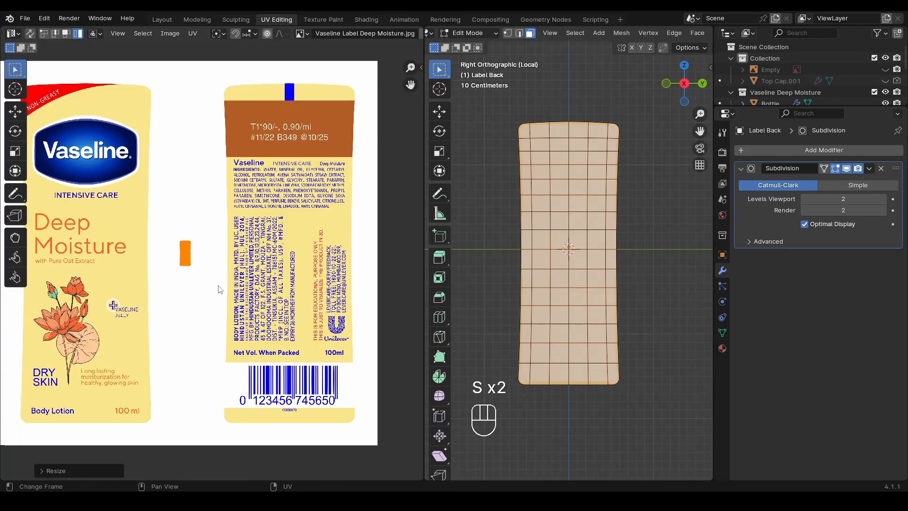
Move the inner faces' UV island onto the plain yellow area beside the Deep Moisture title of the front artwork
{"action": "key", "text": "g"}
{"action": "left_click", "coordinate": [159, 248]}
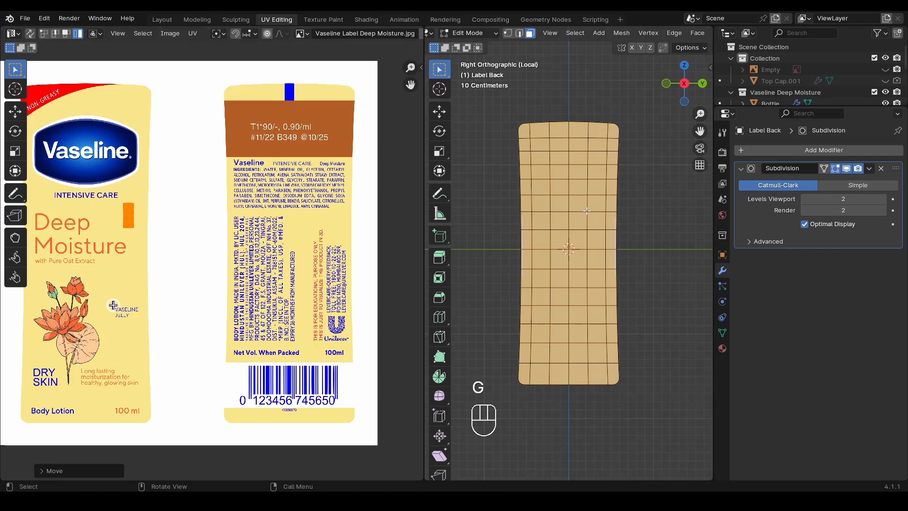
From the left orthographic view, add the back label's outer faces to the selection and invert it to select only the rim faces
{"action": "middle_click_drag", "start_coordinate": [588, 195], "coordinate": [626, 198]}
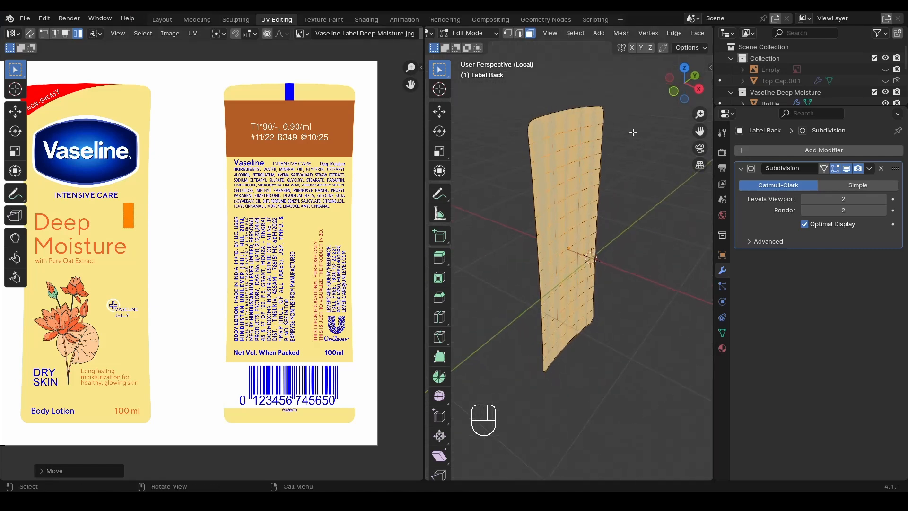
{"action": "left_click", "coordinate": [699, 89]}
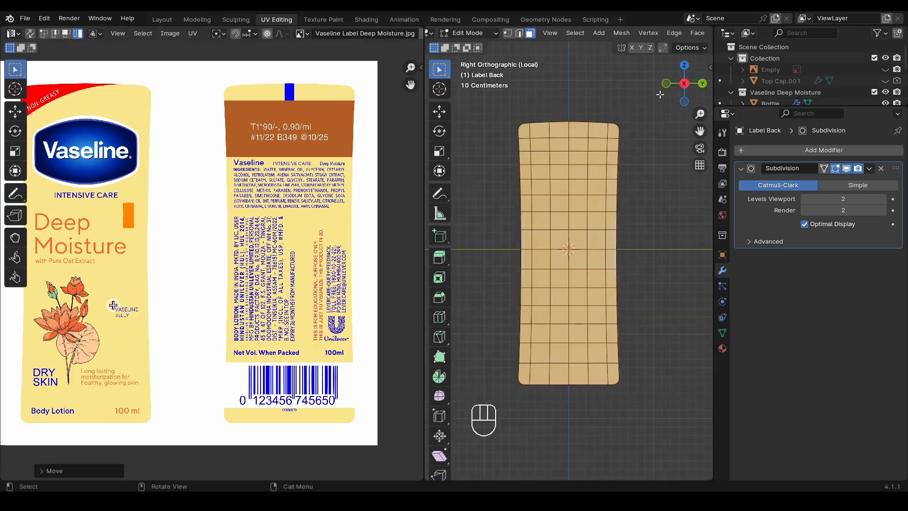
{"action": "left_click", "coordinate": [683, 83]}
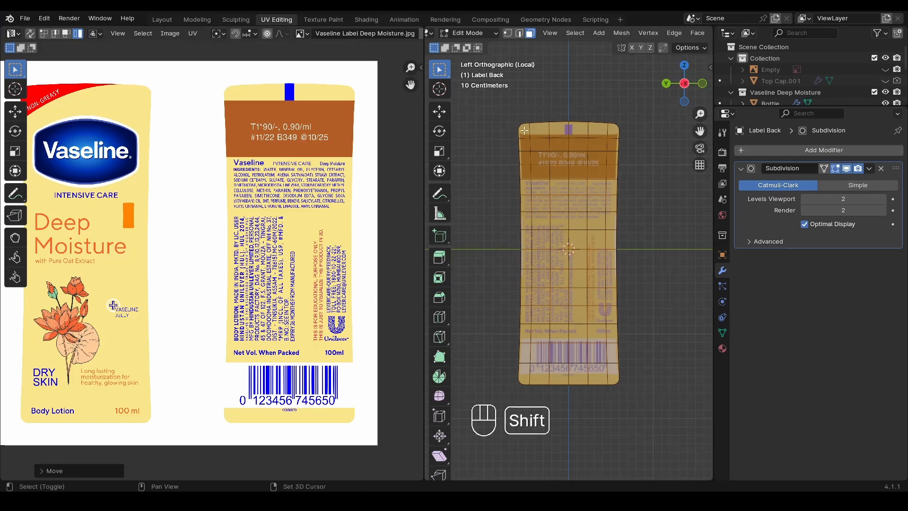
{"action": "left_click_drag", "start_coordinate": [524, 130], "coordinate": [574, 264], "text": "shift"}
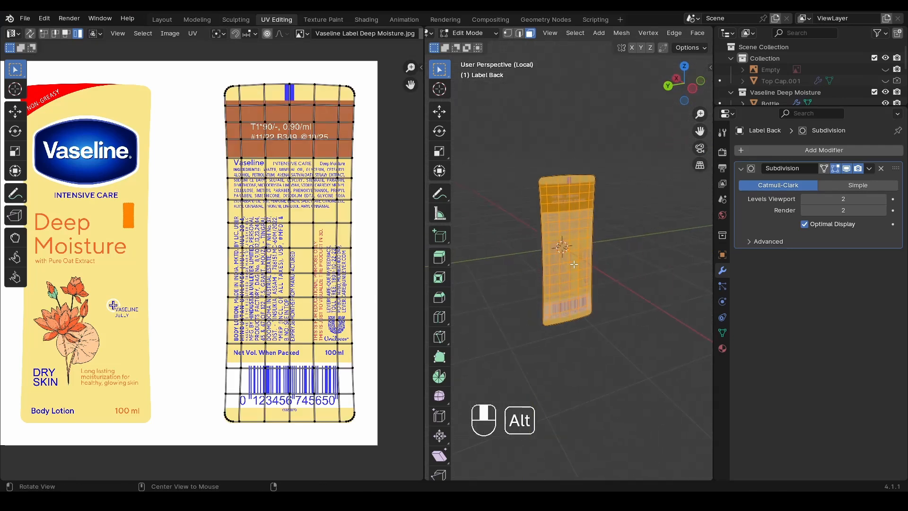
{"action": "key", "text": "ctrl+i"}
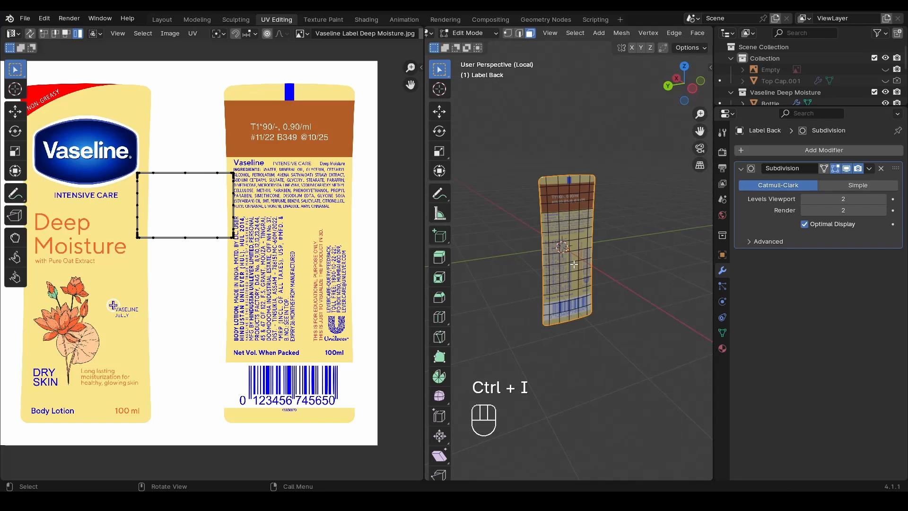
Enlarge the 3D viewport, select all the rim faces' UVs and scale them down to about 0.2 of their size
{"action": "scroll", "coordinate": [574, 265], "scroll_direction": "up", "scroll_amount": 4}
{"action": "left_click_drag", "start_coordinate": [574, 264], "coordinate": [617, 339], "text": "alt+shift"}
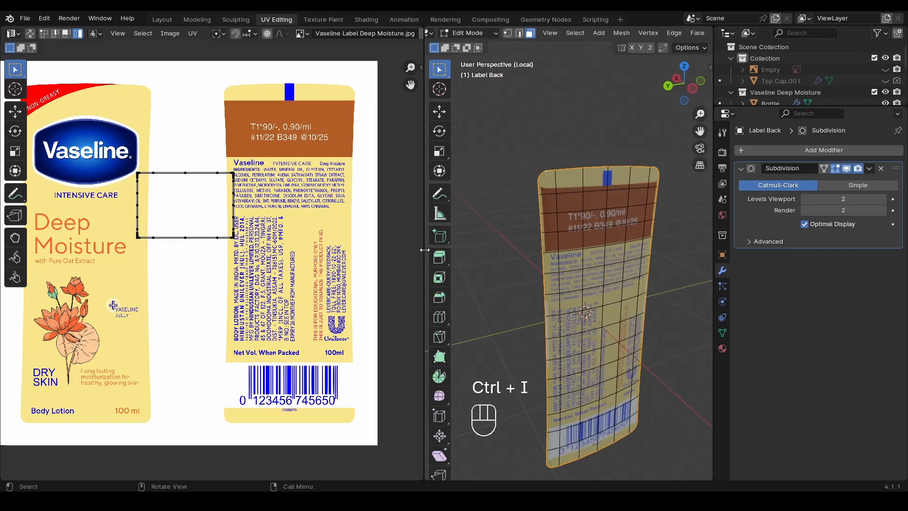
{"action": "left_click_drag", "start_coordinate": [424, 250], "coordinate": [367, 247]}
{"action": "left_click_drag", "start_coordinate": [544, 246], "coordinate": [515, 249], "text": "alt"}
{"action": "left_click", "coordinate": [699, 95]}
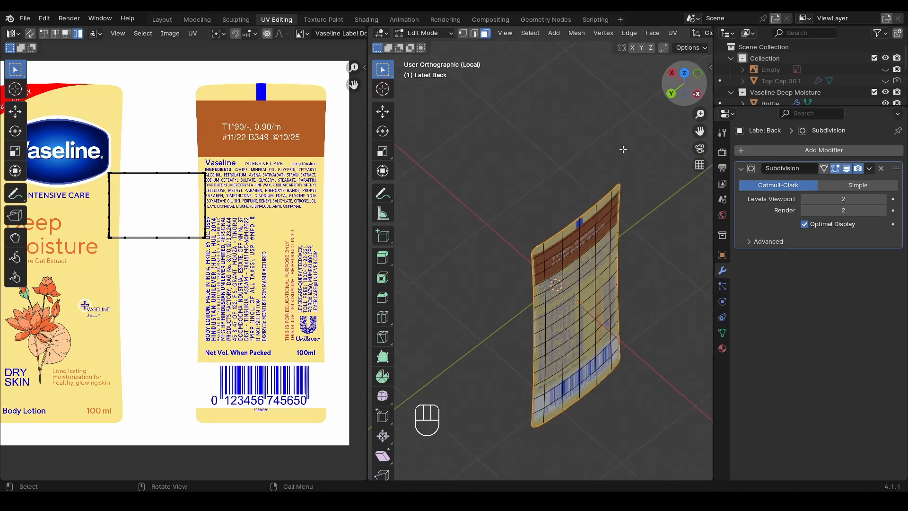
{"action": "scroll", "coordinate": [185, 260], "scroll_direction": "down", "scroll_amount": 1}
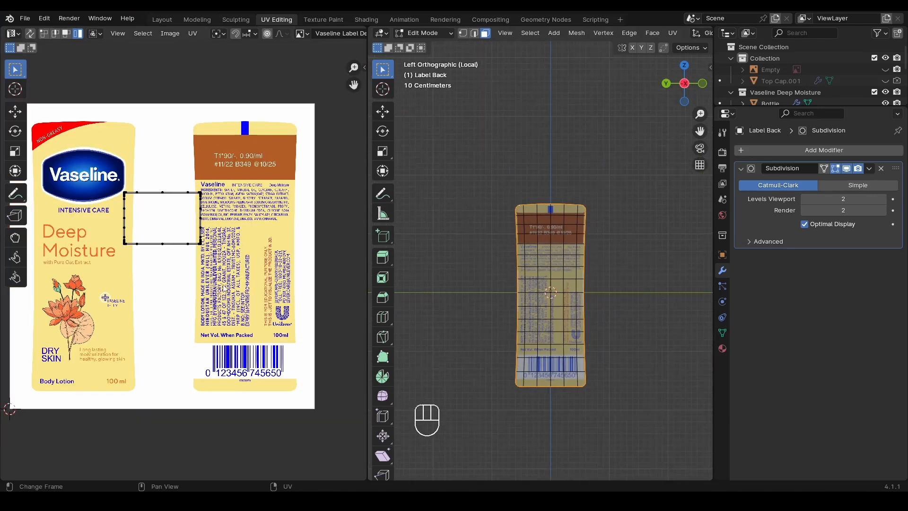
{"action": "scroll", "coordinate": [158, 242], "scroll_direction": "up", "scroll_amount": 1}
{"action": "key", "text": "a"}
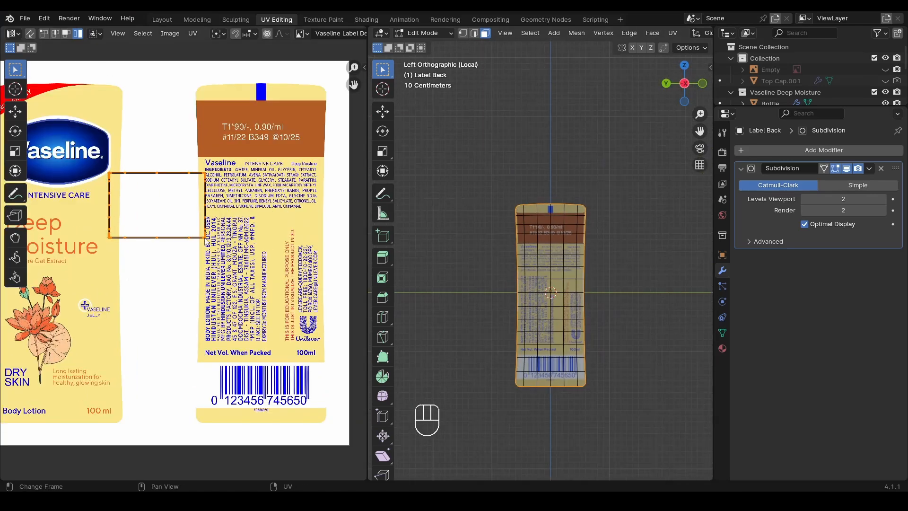
{"action": "key", "text": "s"}
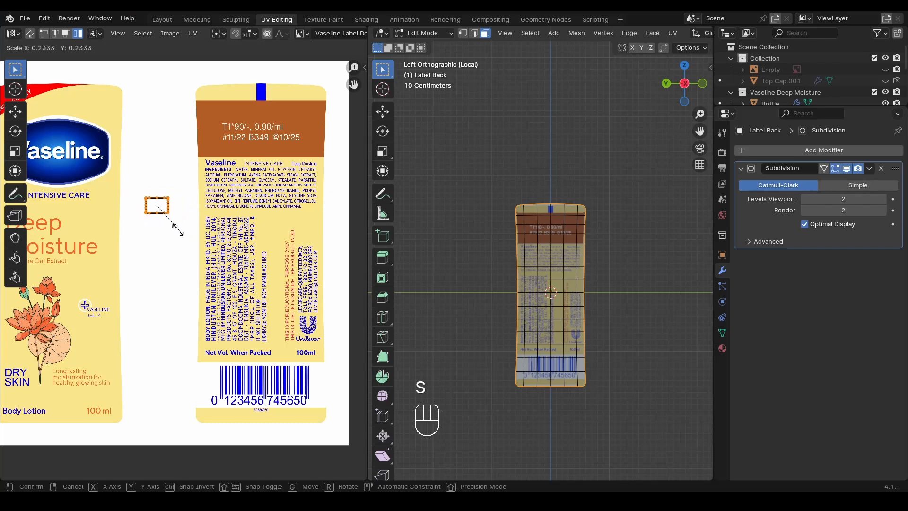
{"action": "left_click", "coordinate": [174, 230]}
Move the rim faces' UVs onto the front artwork's plain yellow area, leave Edit Mode and save the file
{"action": "key", "text": "g"}
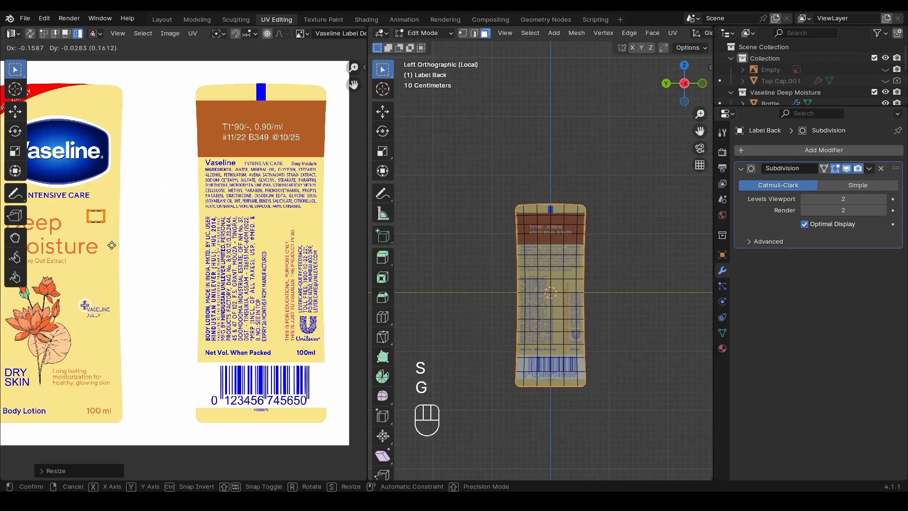
{"action": "left_click", "coordinate": [110, 245]}
{"action": "key", "text": "Tab"}
{"action": "key", "text": "ctrl+s"}
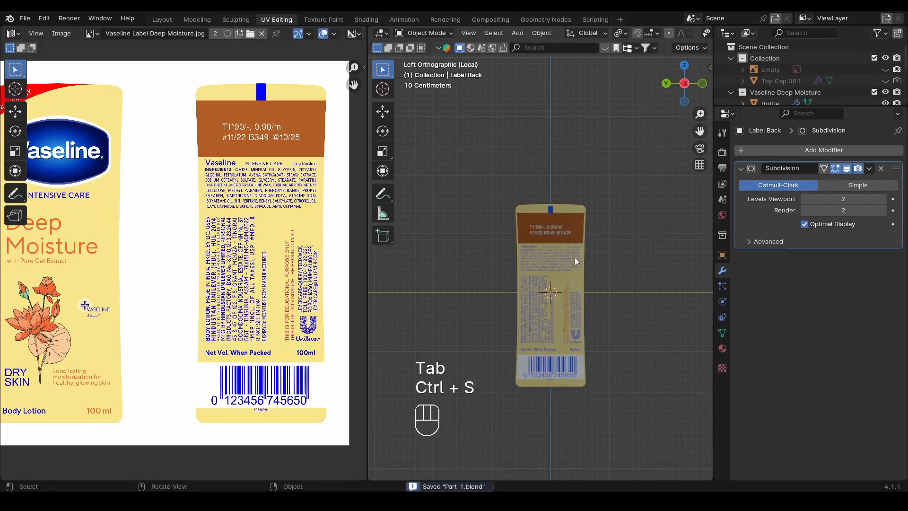
Add an Edge Split modifier to the back label, place it above the Subdivision modifier and save the file
{"action": "scroll", "coordinate": [573, 260], "scroll_direction": "up", "scroll_amount": 2}
{"action": "middle_click_drag", "start_coordinate": [572, 268], "coordinate": [550, 226], "text": "shift"}
{"action": "scroll", "coordinate": [550, 226], "scroll_direction": "up", "scroll_amount": 1}
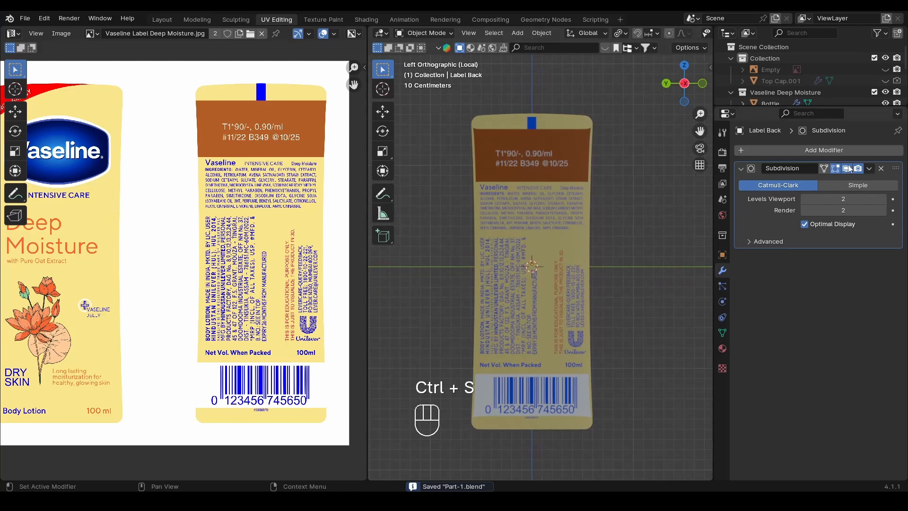
{"action": "left_click", "coordinate": [856, 151]}
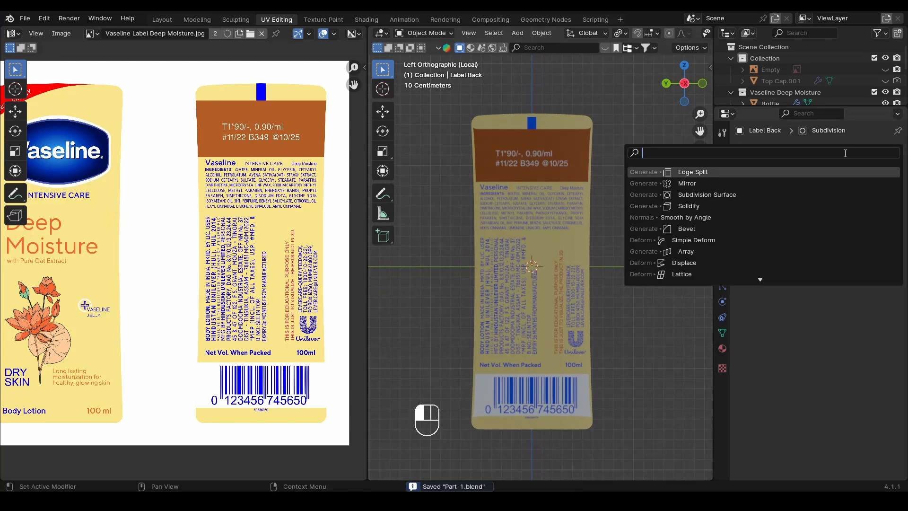
{"action": "left_click", "coordinate": [707, 172]}
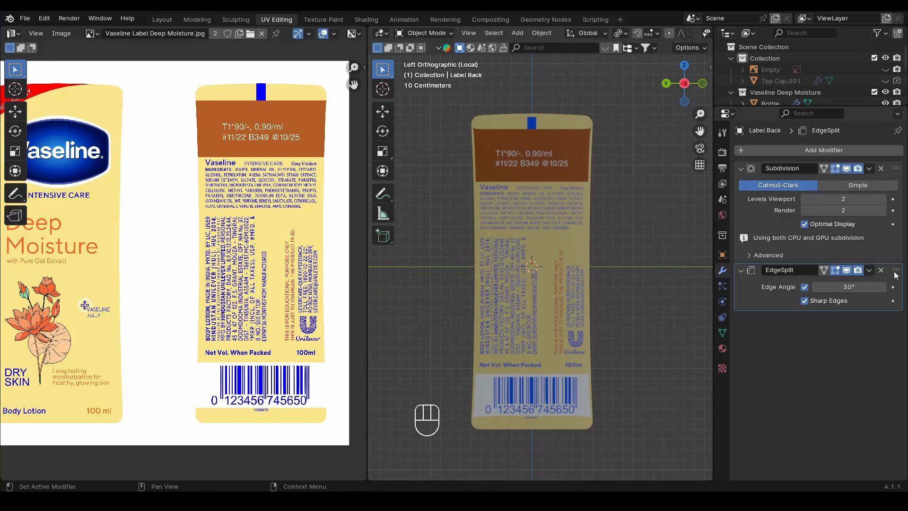
{"action": "left_click_drag", "start_coordinate": [894, 274], "coordinate": [894, 169]}
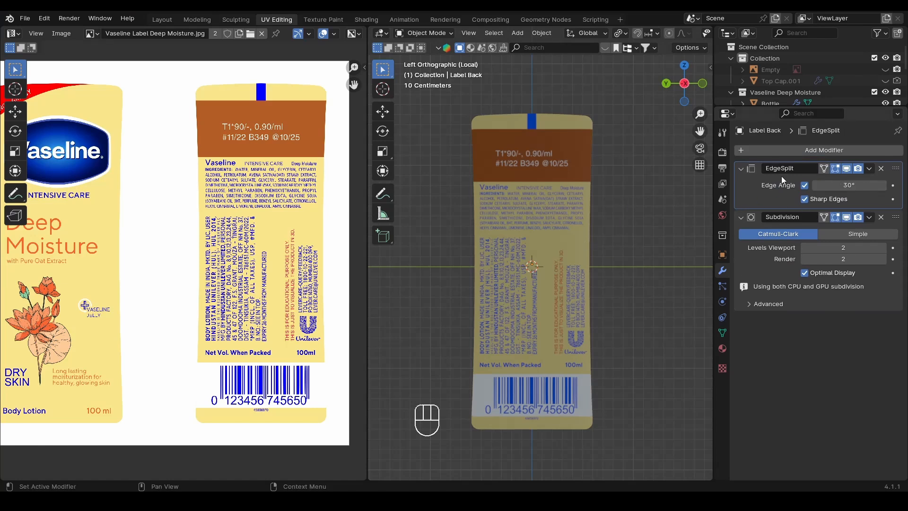
{"action": "key", "text": "ctrl+s"}
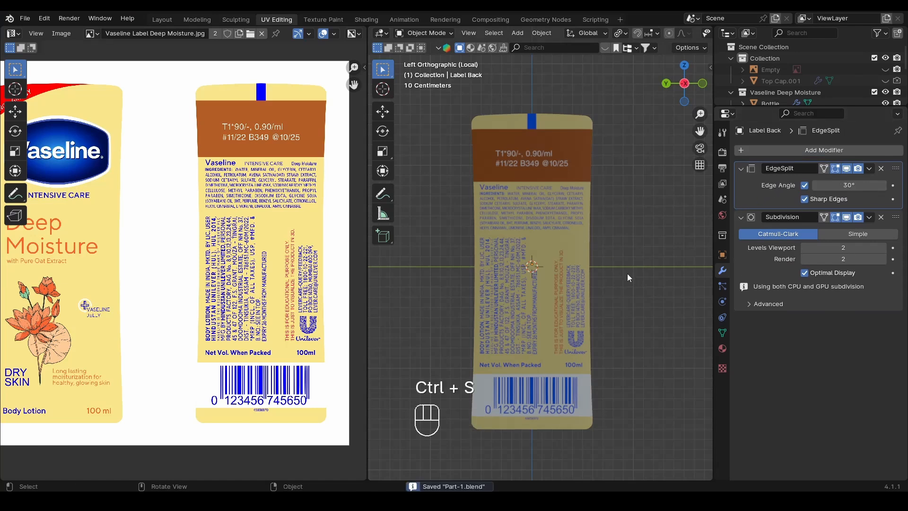
Switch to the Shading workspace, enlarge its viewport and examine the back and front labels on the bottle
{"action": "left_click", "coordinate": [369, 21]}
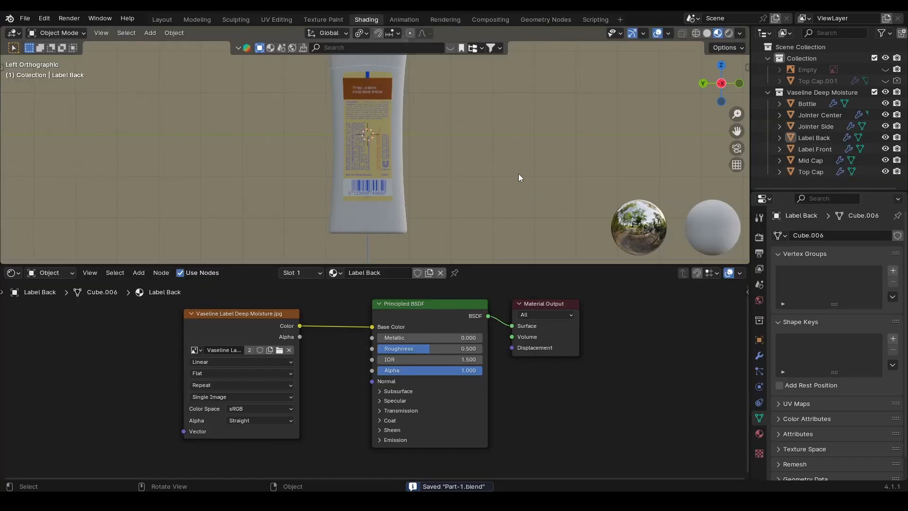
{"action": "scroll", "coordinate": [406, 184], "scroll_direction": "up", "scroll_amount": 4}
{"action": "scroll", "coordinate": [410, 188], "scroll_direction": "up", "scroll_amount": 1}
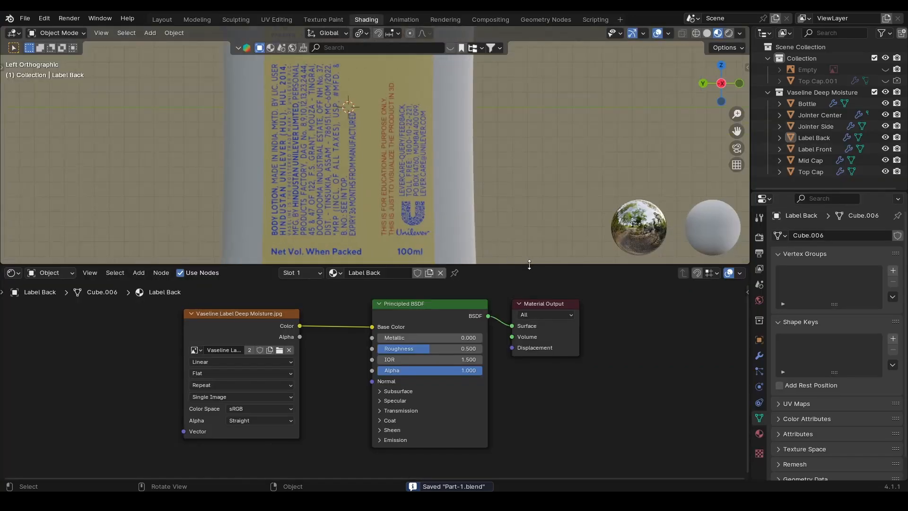
{"action": "left_click_drag", "start_coordinate": [529, 264], "coordinate": [529, 343]}
{"action": "scroll", "coordinate": [388, 163], "scroll_direction": "down", "scroll_amount": 2}
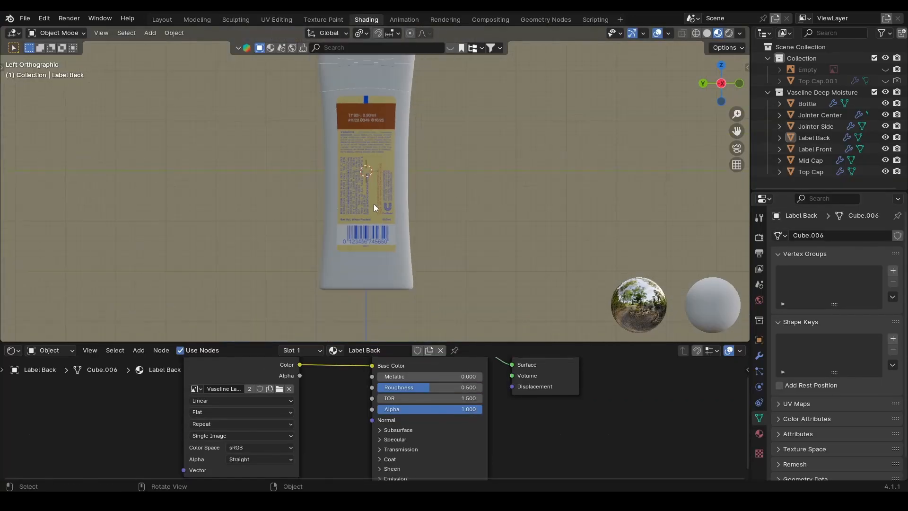
{"action": "middle_click_drag", "start_coordinate": [373, 204], "coordinate": [586, 205]}
{"action": "scroll", "coordinate": [394, 197], "scroll_direction": "up", "scroll_amount": 2}
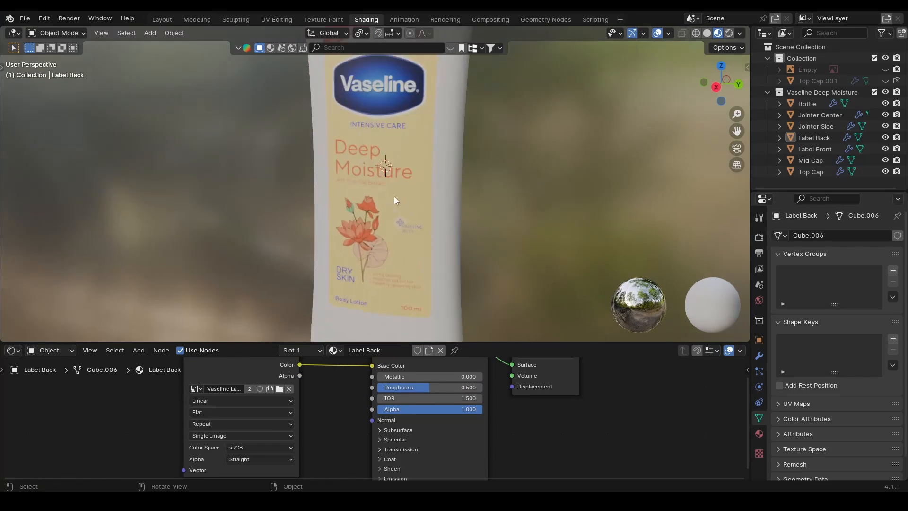
{"action": "middle_click_drag", "start_coordinate": [394, 197], "coordinate": [432, 195]}
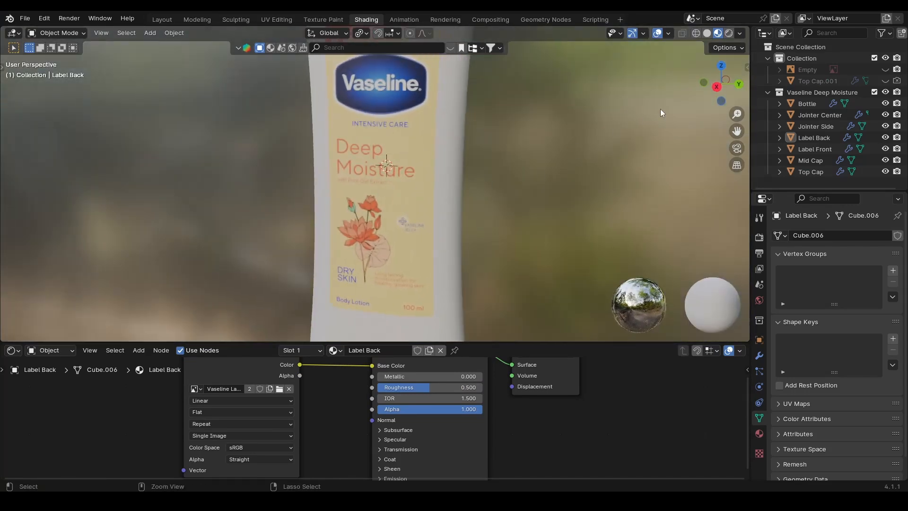
Save the file and enlarge the shader editor area beneath a right orthographic view of the bottle
{"action": "key", "text": "ctrl+s"}
{"action": "left_click", "coordinate": [716, 86]}
{"action": "left_click_drag", "start_coordinate": [467, 342], "coordinate": [472, 249]}
{"action": "scroll", "coordinate": [421, 341], "scroll_direction": "up", "scroll_amount": 2}
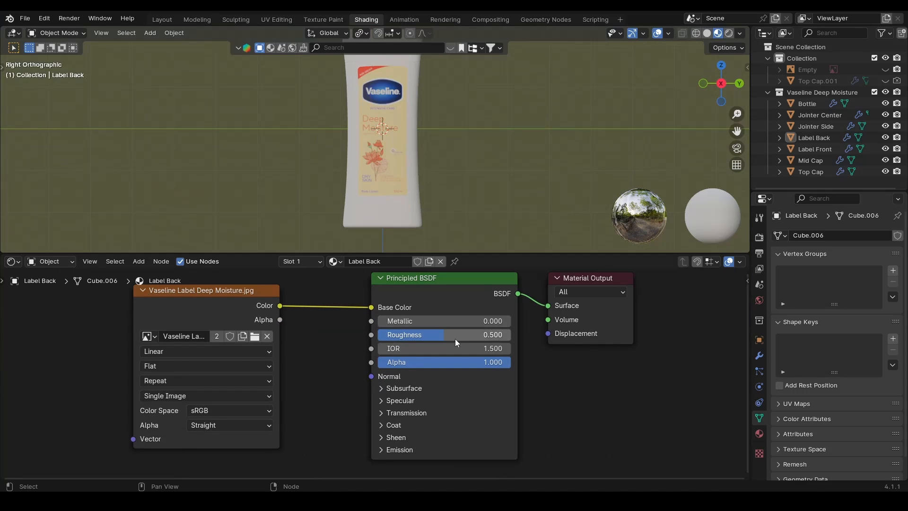
Create a new material named Deep Moisture on the Bottle object and save the file
{"action": "left_click", "coordinate": [393, 161]}
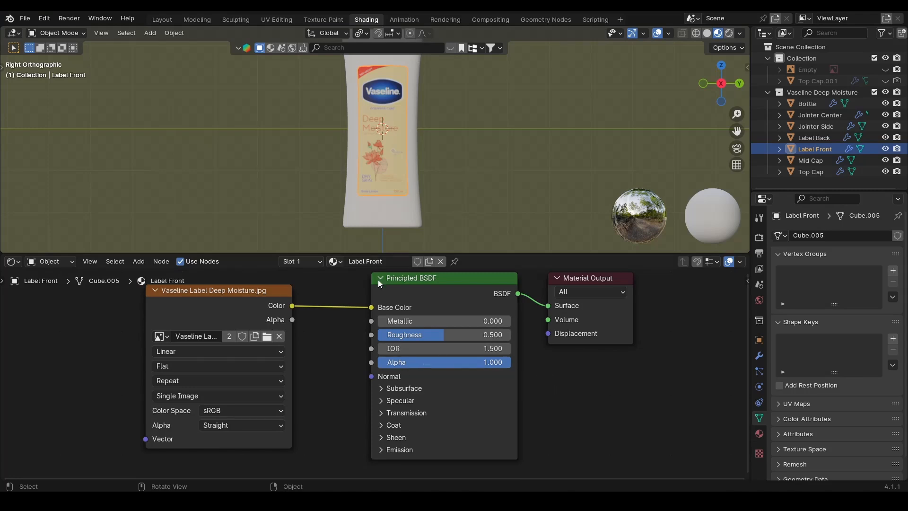
{"action": "left_click", "coordinate": [398, 220]}
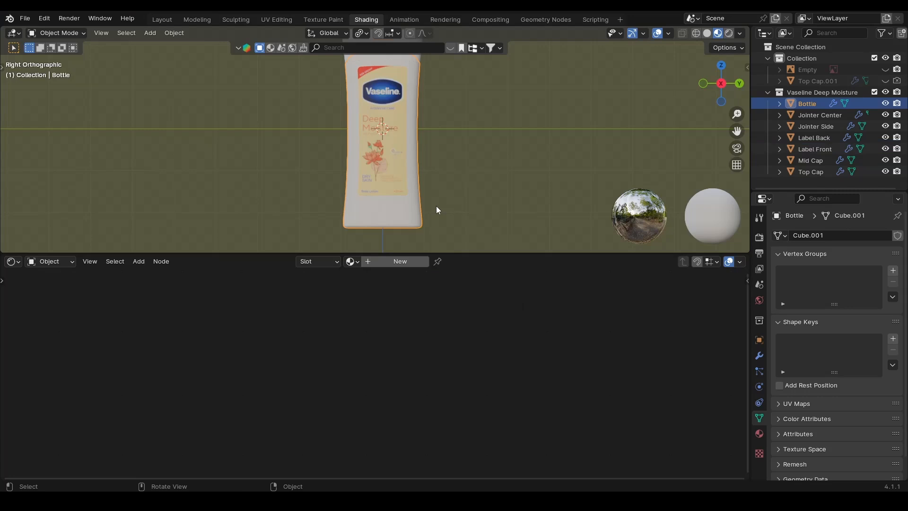
{"action": "left_click", "coordinate": [401, 263]}
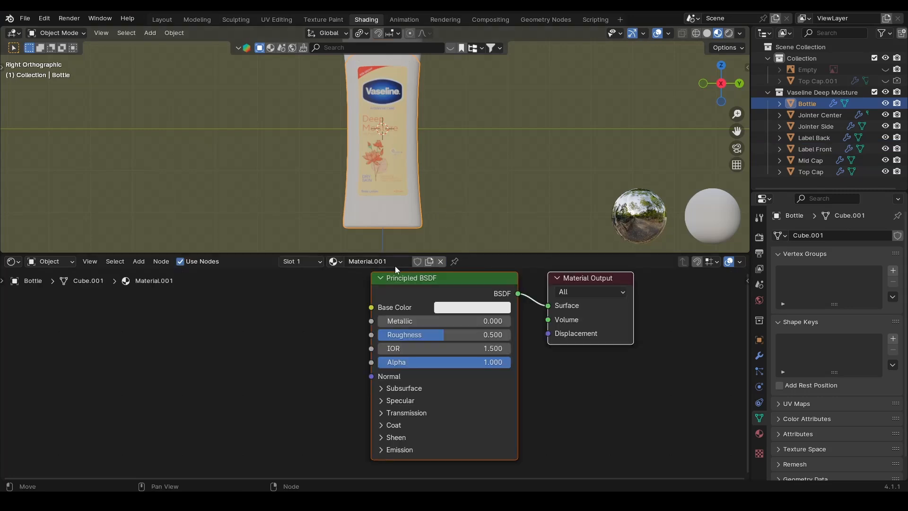
{"action": "left_click", "coordinate": [395, 263]}
{"action": "type", "text": "Deep Moisture"}
{"action": "key", "text": "Return"}
{"action": "key", "text": "ctrl+s"}
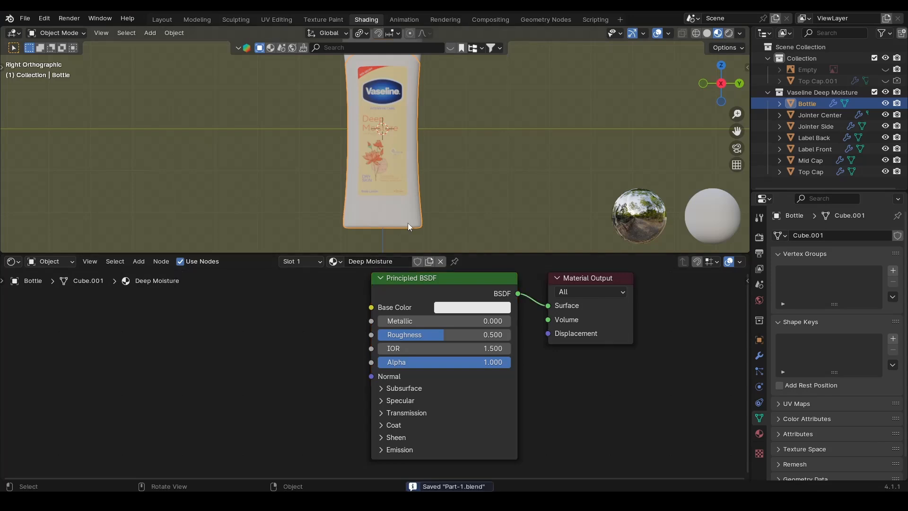
Split a narrow area off the shader editor and turn it into an Image Editor
{"action": "scroll", "coordinate": [412, 174], "scroll_direction": "up", "scroll_amount": 7}
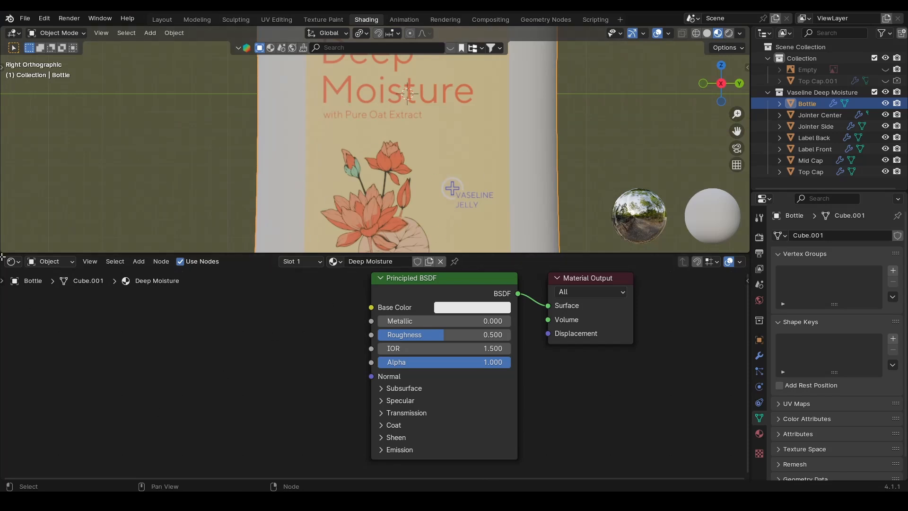
{"action": "left_click_drag", "start_coordinate": [31, 257], "coordinate": [143, 260]}
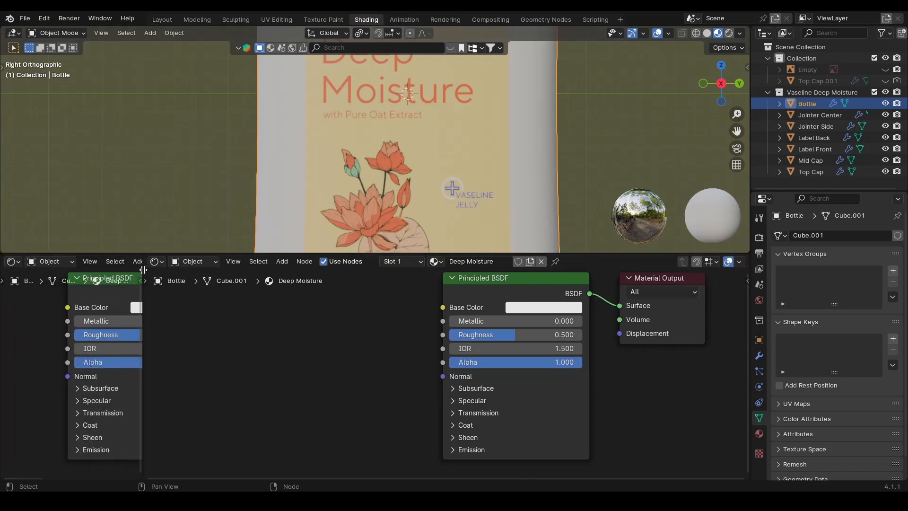
{"action": "left_click", "coordinate": [13, 262]}
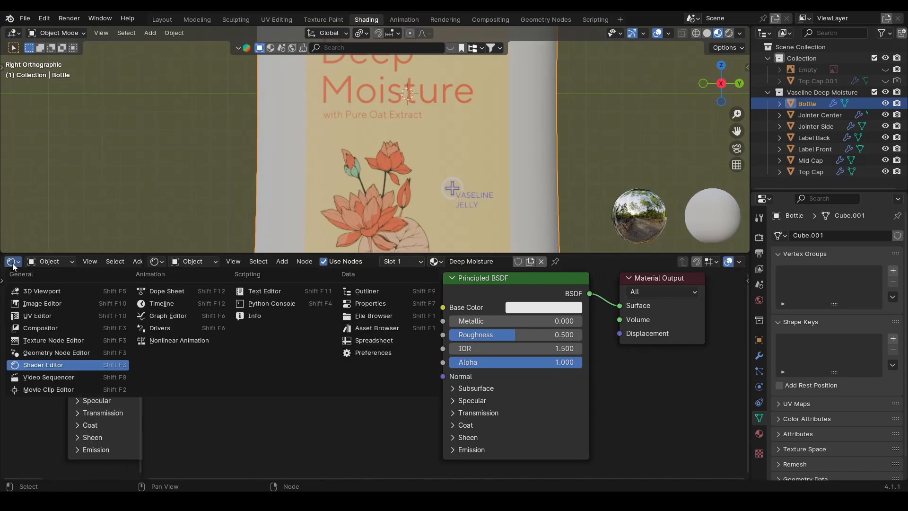
{"action": "left_click", "coordinate": [36, 304]}
{"action": "left_click_drag", "start_coordinate": [144, 359], "coordinate": [149, 358]}
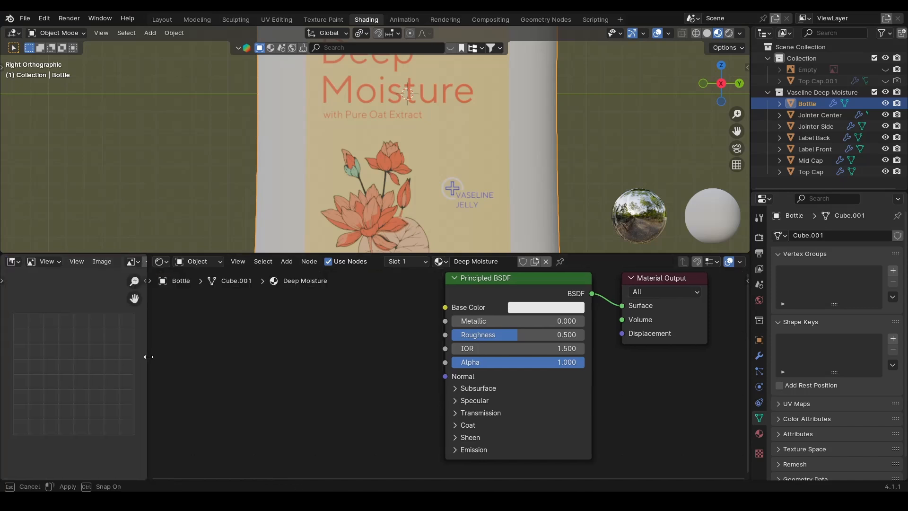
Display Vaseline Label Deep Moisture.jpg in the Image Editor with the label's yellow background in close-up
{"action": "scroll", "coordinate": [98, 263], "scroll_direction": "down", "scroll_amount": 2}
{"action": "left_click", "coordinate": [110, 262]}
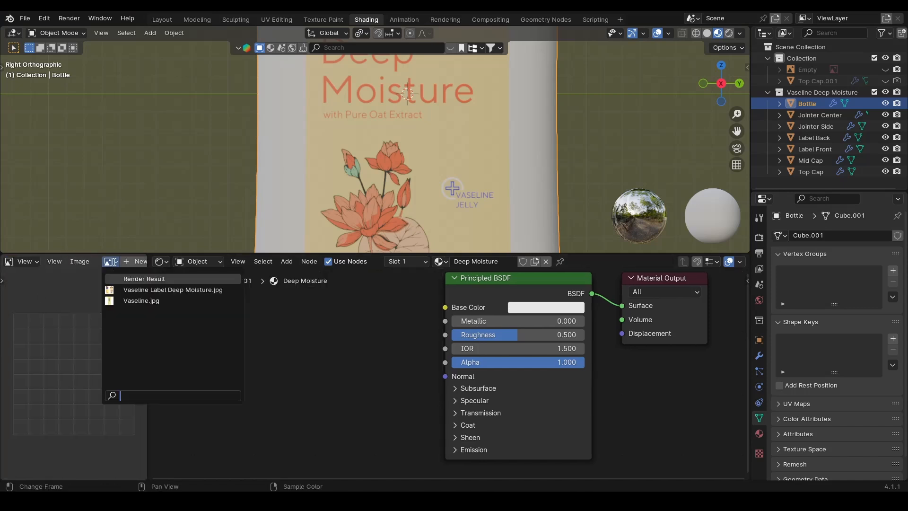
{"action": "scroll", "coordinate": [69, 257], "scroll_direction": "down", "scroll_amount": 2}
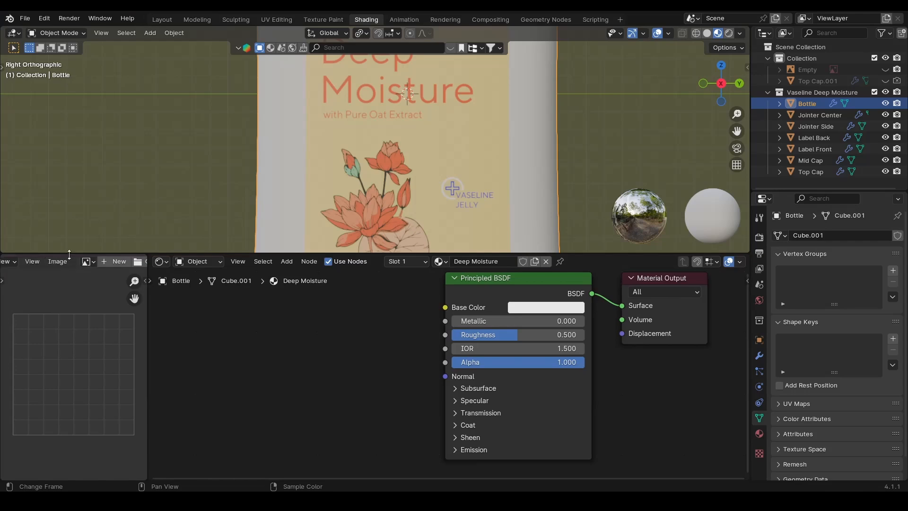
{"action": "left_click", "coordinate": [88, 261]}
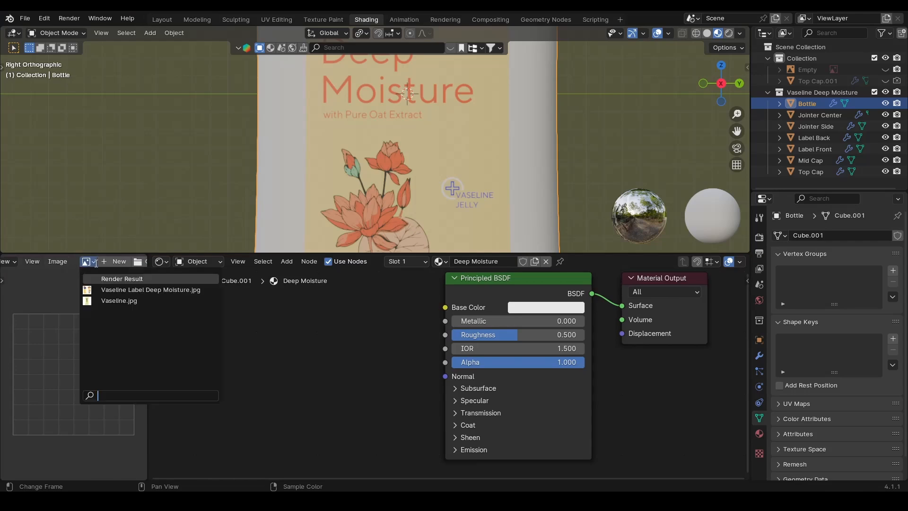
{"action": "left_click", "coordinate": [164, 290]}
{"action": "scroll", "coordinate": [78, 336], "scroll_direction": "down", "scroll_amount": 3}
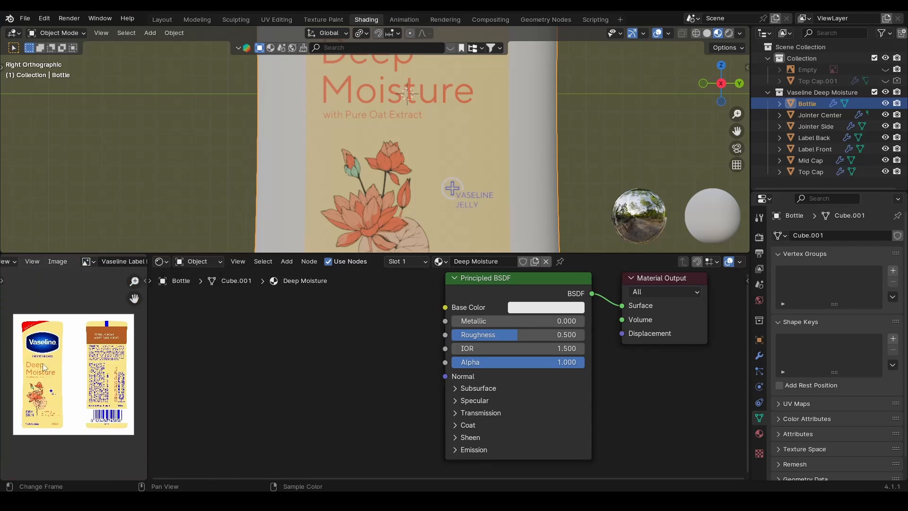
{"action": "scroll", "coordinate": [41, 367], "scroll_direction": "up", "scroll_amount": 2}
{"action": "scroll", "coordinate": [40, 365], "scroll_direction": "up", "scroll_amount": 5}
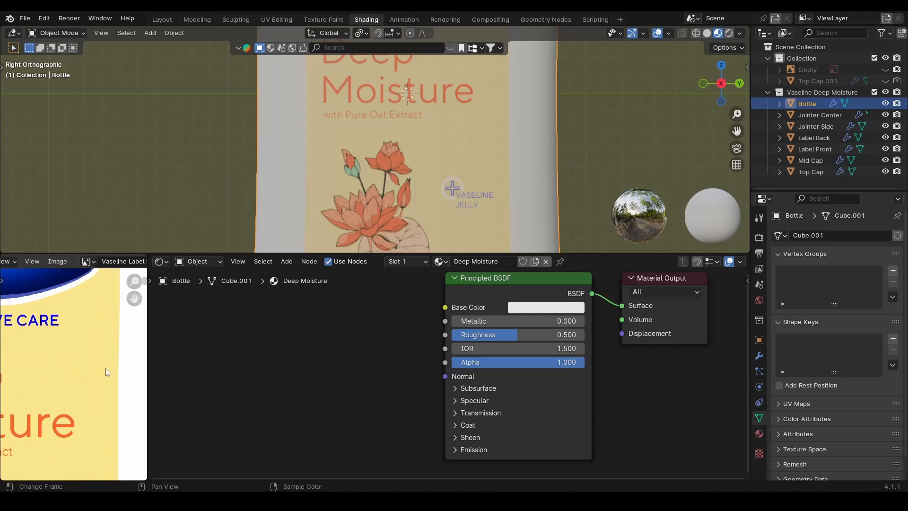
{"action": "scroll", "coordinate": [469, 182], "scroll_direction": "down", "scroll_amount": 5}
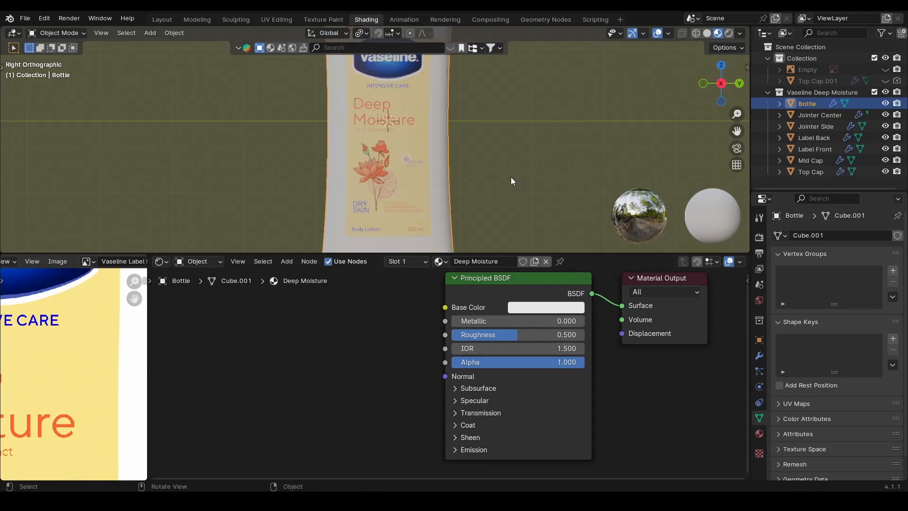
Set the Deep Moisture material's base color by sampling the yellow from the label image, and save the file
{"action": "middle_click_drag", "start_coordinate": [402, 188], "coordinate": [480, 209]}
{"action": "left_click", "coordinate": [525, 308]}
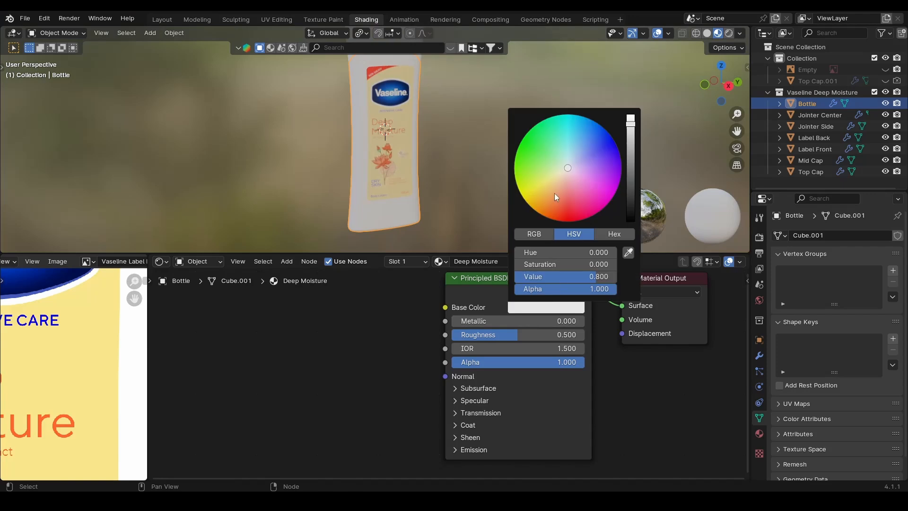
{"action": "left_click", "coordinate": [568, 305]}
{"action": "left_click", "coordinate": [628, 254]}
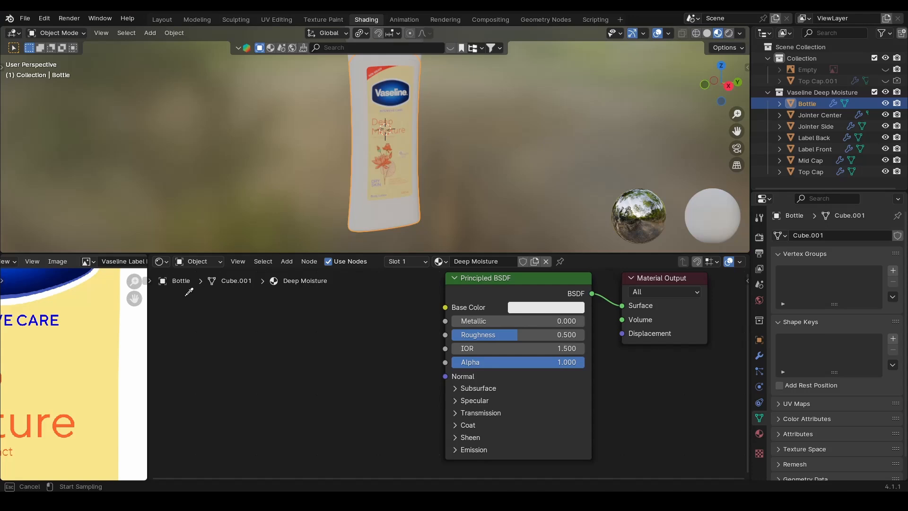
{"action": "left_click", "coordinate": [98, 330]}
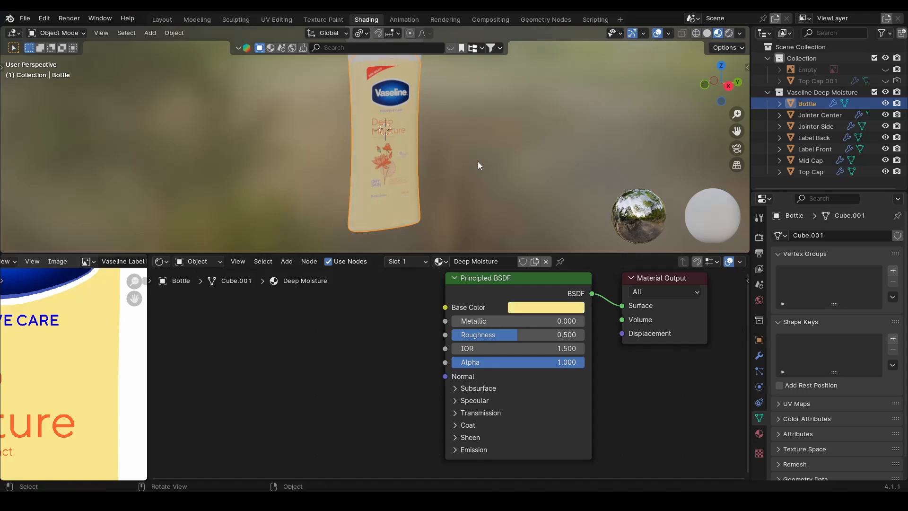
{"action": "left_click", "coordinate": [508, 170]}
{"action": "middle_click_drag", "start_coordinate": [383, 174], "coordinate": [709, 118]}
{"action": "key", "text": "ctrl+s"}
Assign the existing Deep Moisture material to the Mid Cap
{"action": "left_click", "coordinate": [720, 90]}
{"action": "scroll", "coordinate": [452, 147], "scroll_direction": "up", "scroll_amount": 3}
{"action": "middle_click_drag", "start_coordinate": [442, 112], "coordinate": [436, 153], "text": "shift"}
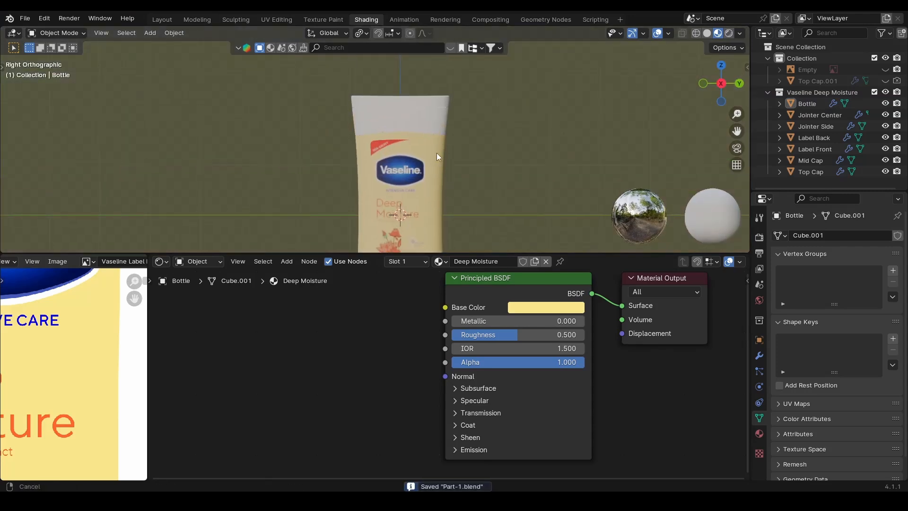
{"action": "left_click", "coordinate": [422, 125]}
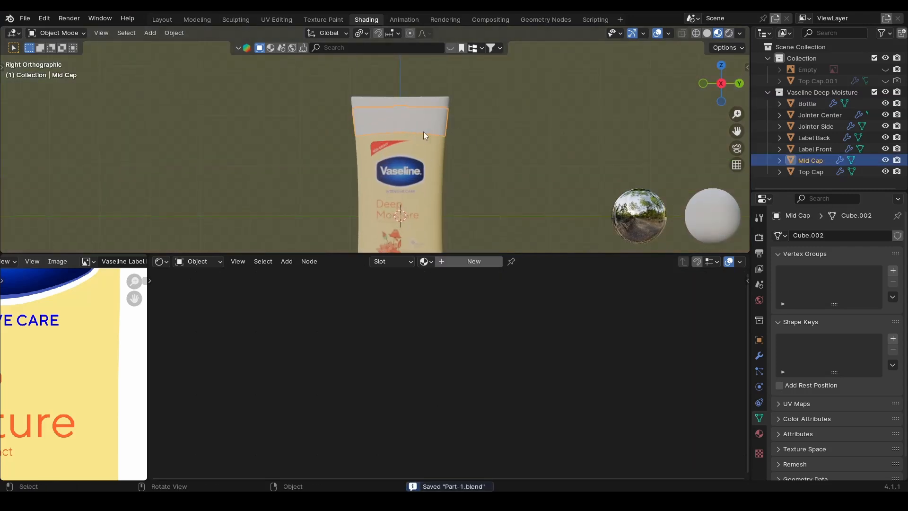
{"action": "left_click", "coordinate": [425, 262]}
{"action": "left_click", "coordinate": [438, 279]}
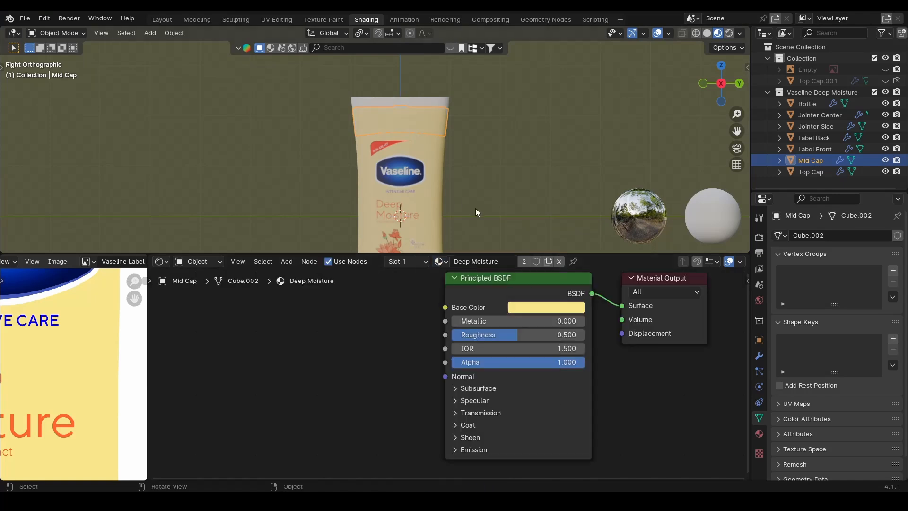
{"action": "left_click", "coordinate": [479, 139]}
Assign the existing Deep Moisture material to the Top Cap
{"action": "left_click", "coordinate": [441, 107]}
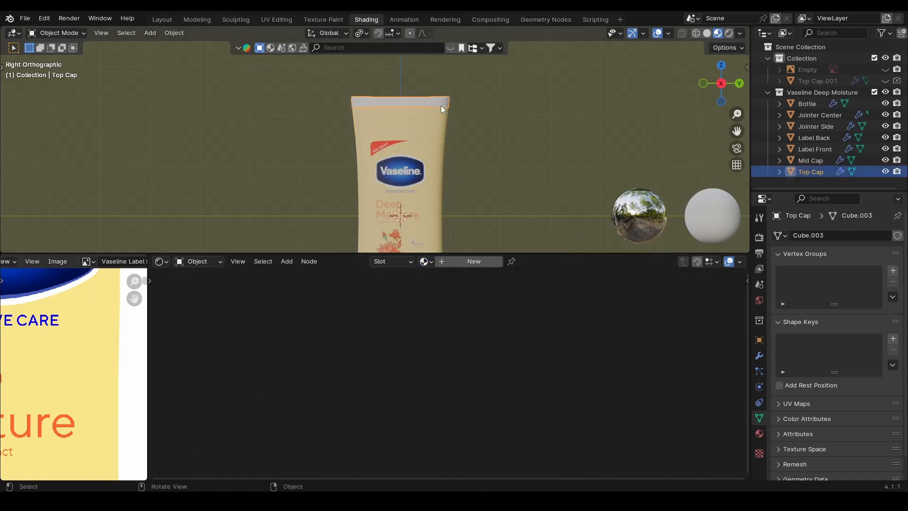
{"action": "left_click", "coordinate": [425, 261]}
{"action": "left_click", "coordinate": [440, 278]}
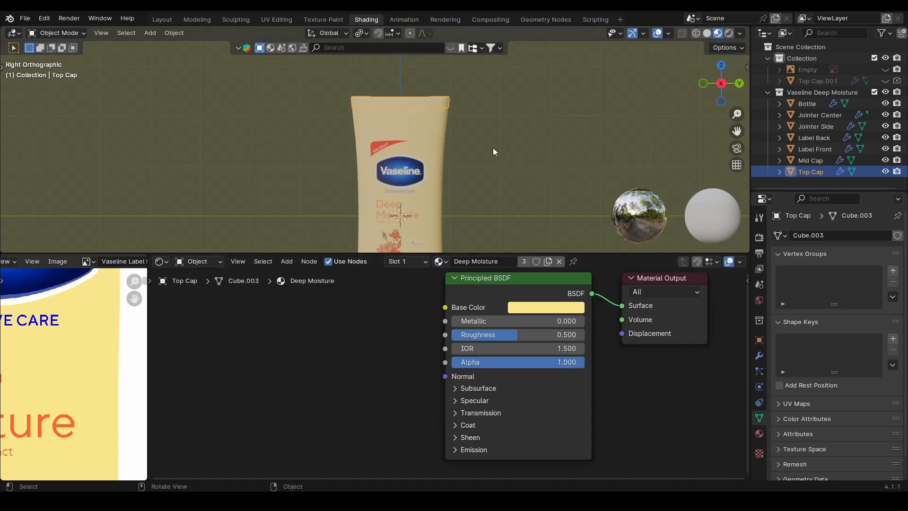
{"action": "left_click", "coordinate": [493, 147]}
Assign the Deep Moisture material to the Jointer Side object at the back of the cap
{"action": "middle_click_drag", "start_coordinate": [493, 147], "coordinate": [381, 164]}
{"action": "scroll", "coordinate": [381, 163], "scroll_direction": "up", "scroll_amount": 2}
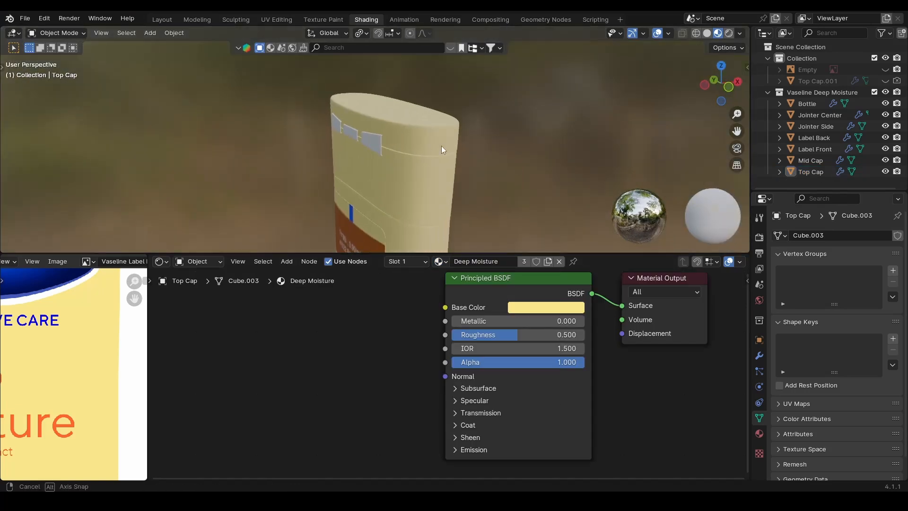
{"action": "middle_click_drag", "start_coordinate": [441, 145], "coordinate": [494, 136]}
{"action": "left_click", "coordinate": [372, 137]}
{"action": "left_click", "coordinate": [425, 262]}
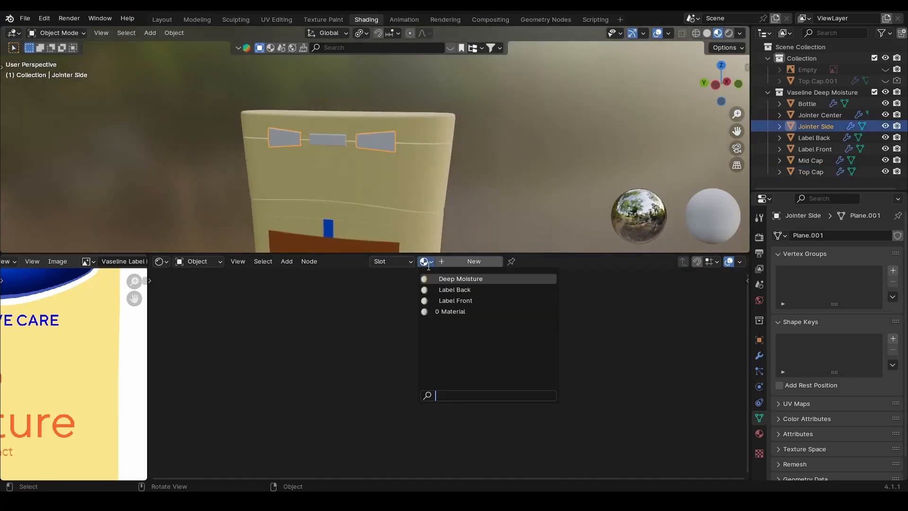
{"action": "left_click", "coordinate": [436, 278]}
Assign the Deep Moisture material to the Jointer Center object and save the file
{"action": "left_click", "coordinate": [333, 141]}
{"action": "left_click", "coordinate": [425, 261]}
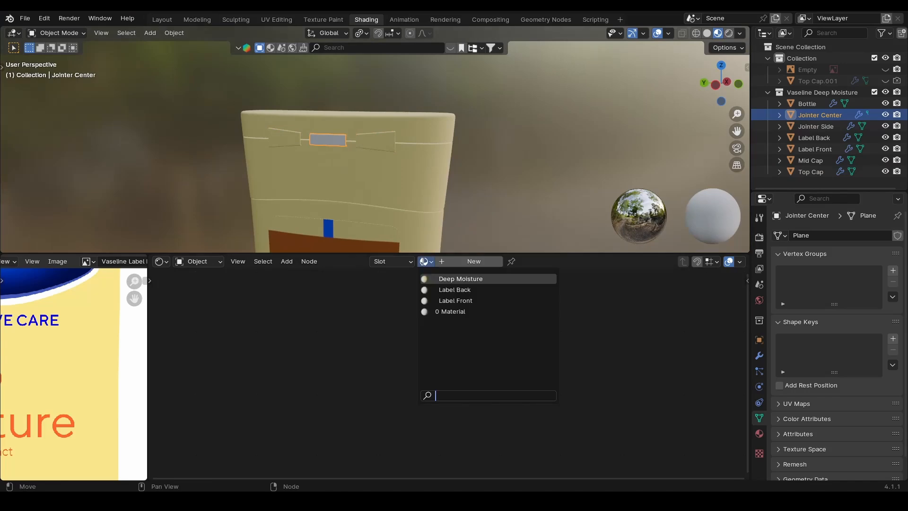
{"action": "left_click", "coordinate": [436, 279]}
{"action": "scroll", "coordinate": [430, 155], "scroll_direction": "down", "scroll_amount": 4}
{"action": "middle_click_drag", "start_coordinate": [430, 154], "coordinate": [146, 226]}
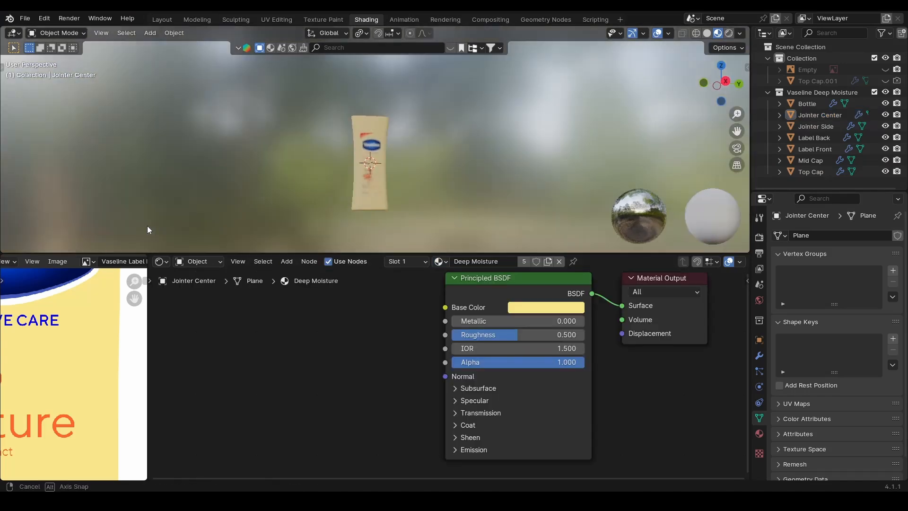
{"action": "key", "text": "KP_3"}
{"action": "scroll", "coordinate": [441, 160], "scroll_direction": "up", "scroll_amount": 3}
{"action": "key", "text": "ctrl+s"}
Set the roughness of the Deep Moisture material to 0.300
{"action": "left_click_drag", "start_coordinate": [405, 253], "coordinate": [394, 232]}
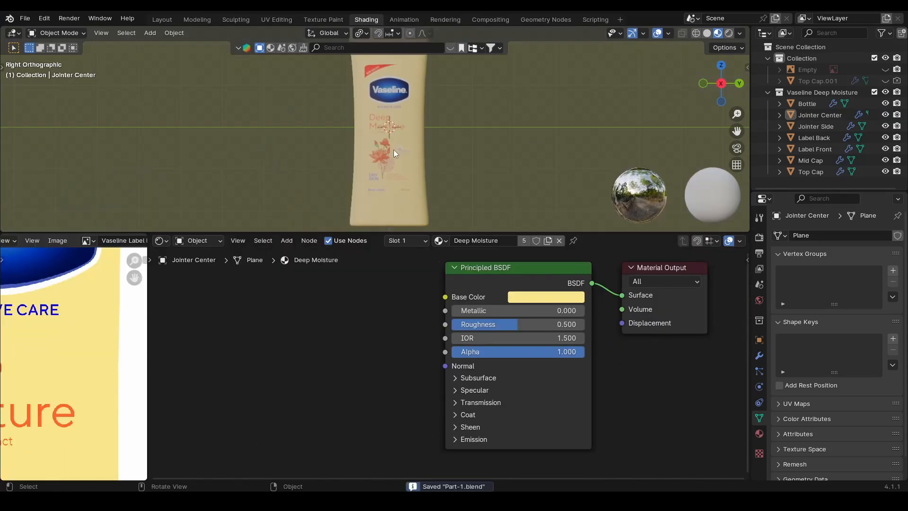
{"action": "left_click_drag", "start_coordinate": [375, 161], "coordinate": [417, 180], "text": "alt"}
{"action": "scroll", "coordinate": [382, 163], "scroll_direction": "up", "scroll_amount": 5}
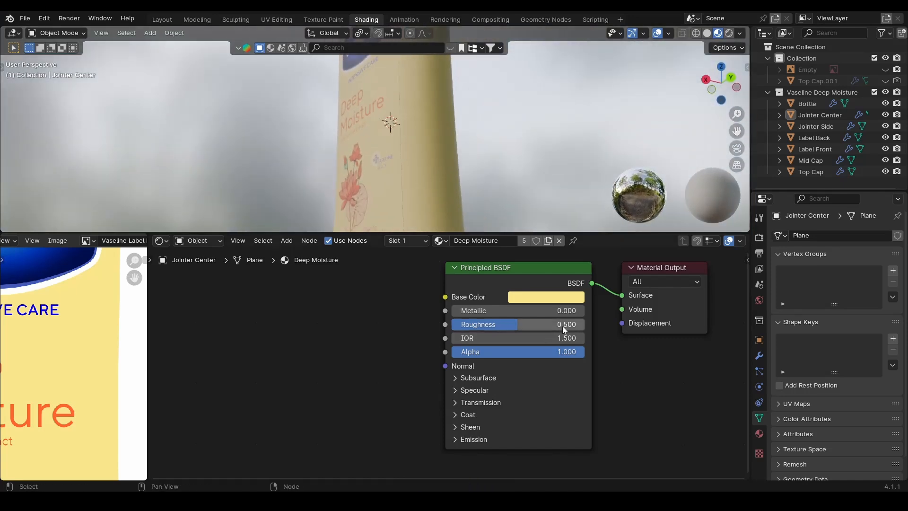
{"action": "left_click_drag", "start_coordinate": [562, 325], "coordinate": [535, 325]}
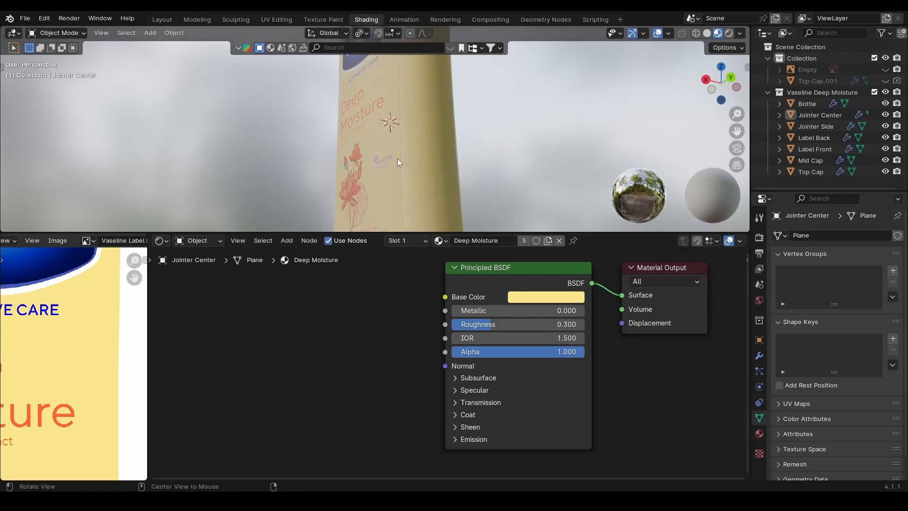
Lower the roughness of the Label Front material
{"action": "middle_click_drag", "start_coordinate": [397, 158], "coordinate": [433, 155]}
{"action": "left_click", "coordinate": [401, 136]}
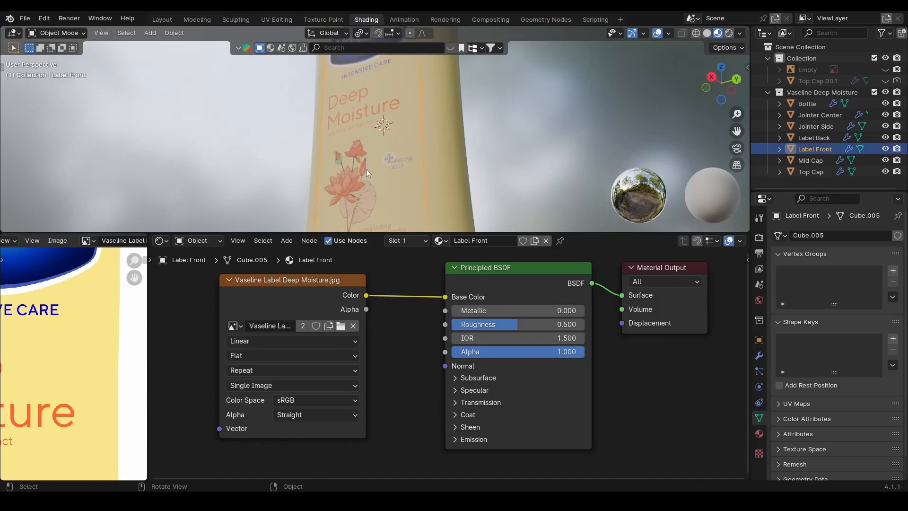
{"action": "left_click_drag", "start_coordinate": [548, 325], "coordinate": [521, 325]}
{"action": "left_click", "coordinate": [502, 155]}
Set the roughness of the Label Back material to 0.200 and save the file
{"action": "middle_click_drag", "start_coordinate": [501, 153], "coordinate": [372, 122]}
{"action": "left_click", "coordinate": [372, 121]}
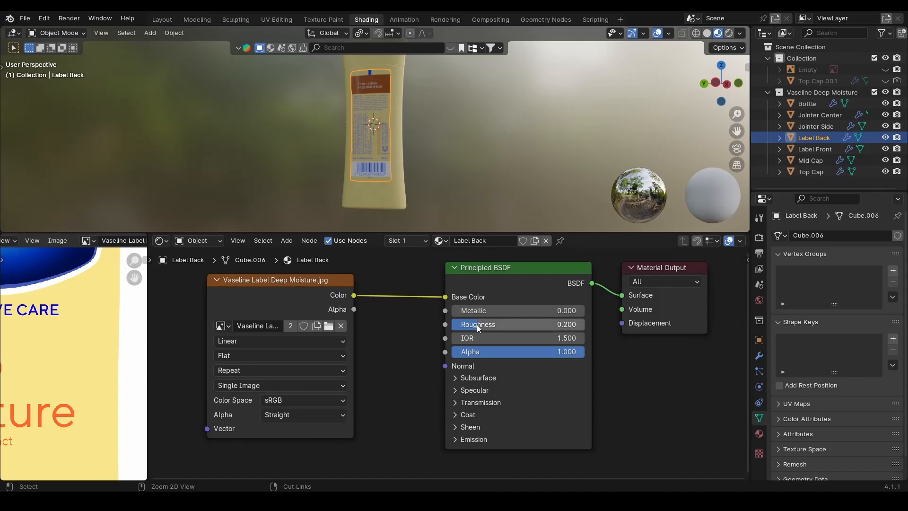
{"action": "left_click", "coordinate": [488, 167]}
{"action": "middle_click_drag", "start_coordinate": [417, 162], "coordinate": [370, 140]}
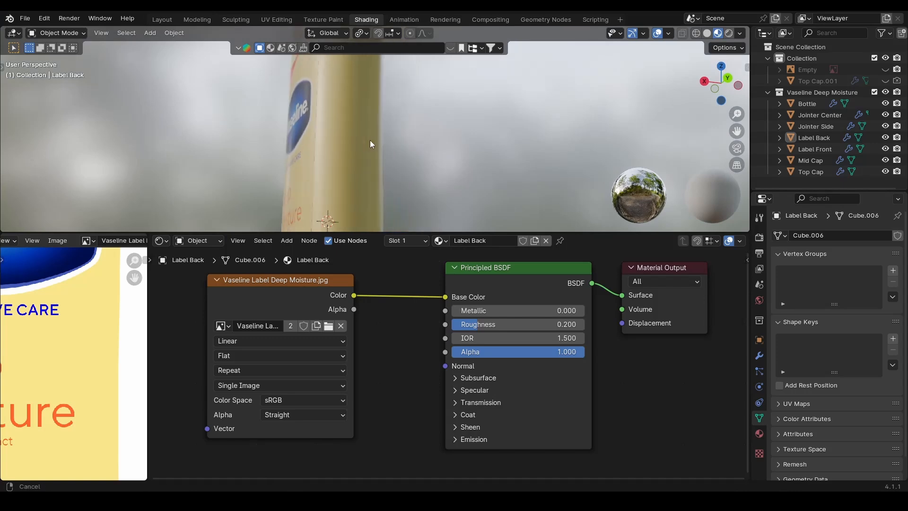
{"action": "key", "text": "ctrl+s"}
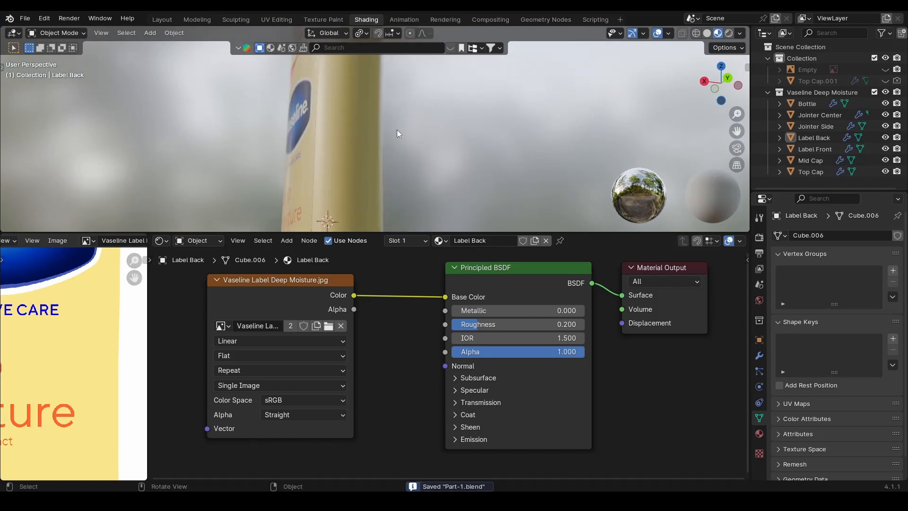
{"action": "scroll", "coordinate": [429, 271], "scroll_direction": "down", "scroll_amount": 4}
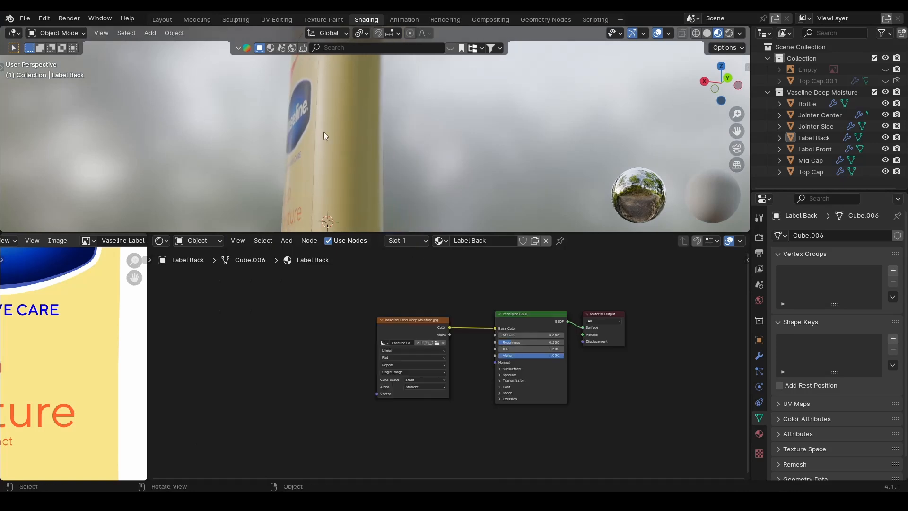
Add a Noise Texture node to the Deep Moisture material of the Mid Cap
{"action": "middle_click_drag", "start_coordinate": [323, 131], "coordinate": [369, 139]}
{"action": "left_click", "coordinate": [302, 114]}
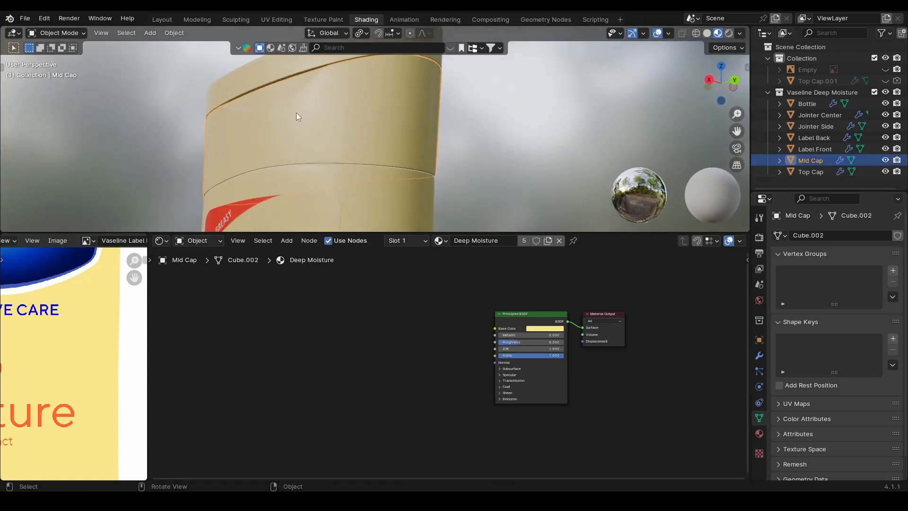
{"action": "scroll", "coordinate": [430, 319], "scroll_direction": "up", "scroll_amount": 3}
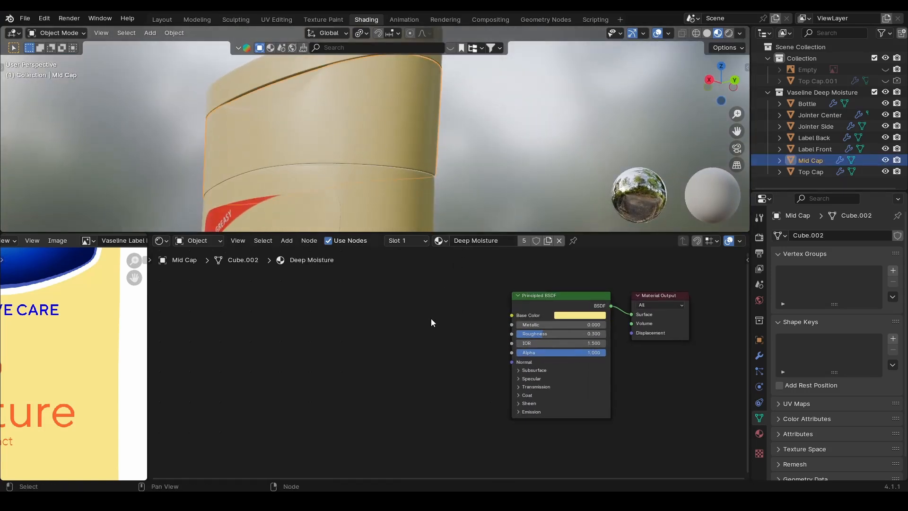
{"action": "middle_click_drag", "start_coordinate": [490, 331], "coordinate": [404, 326]}
{"action": "scroll", "coordinate": [412, 300], "scroll_direction": "up", "scroll_amount": 2}
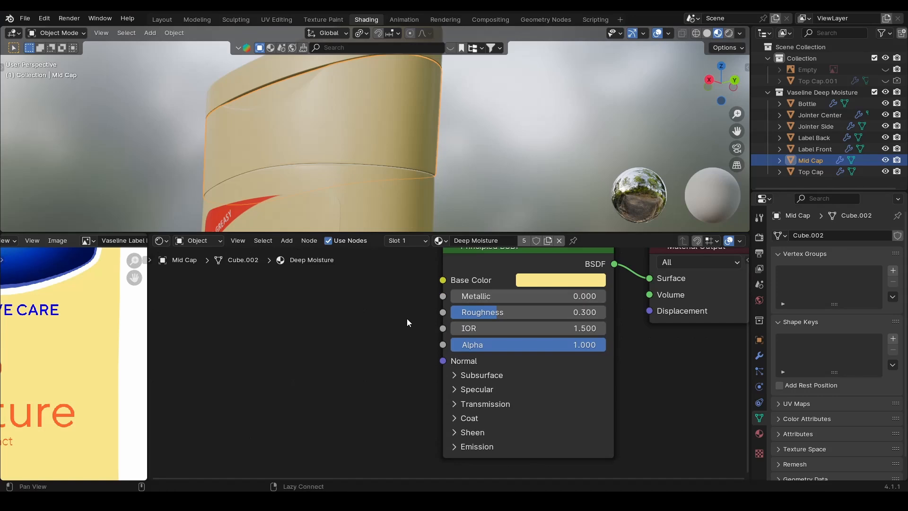
{"action": "scroll", "coordinate": [407, 319], "scroll_direction": "down", "scroll_amount": 2}
{"action": "scroll", "coordinate": [376, 348], "scroll_direction": "left", "scroll_amount": 1, "text": "ctrl"}
{"action": "key", "text": "shift+a"}
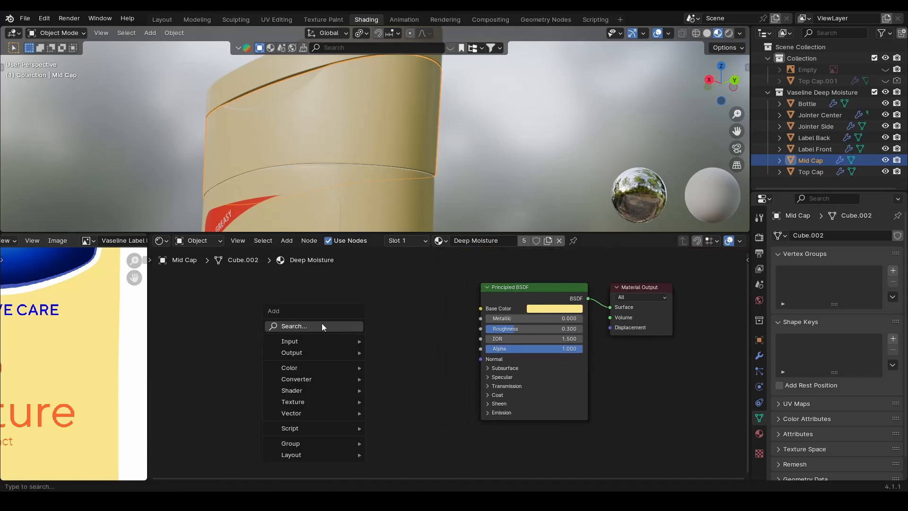
{"action": "left_click", "coordinate": [322, 325]}
{"action": "type", "text": "noise"}
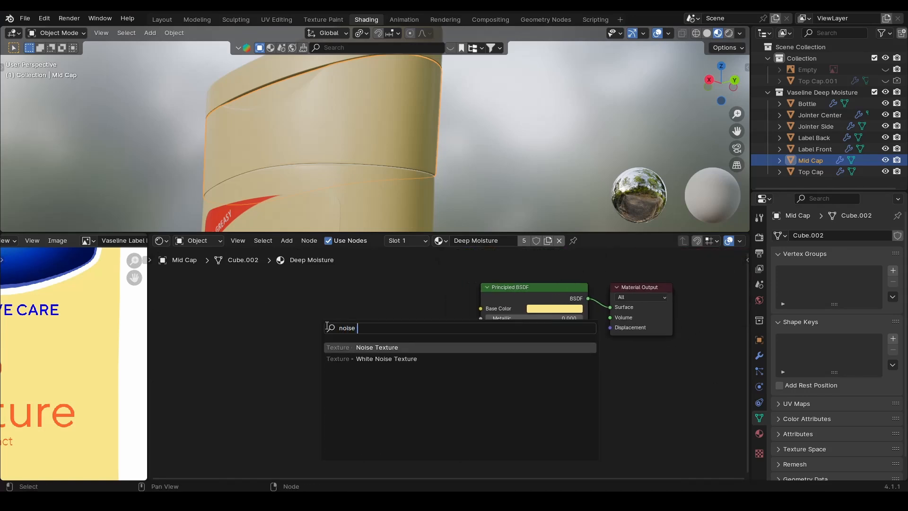
{"action": "key", "text": "Return"}
{"action": "left_click", "coordinate": [369, 367]}
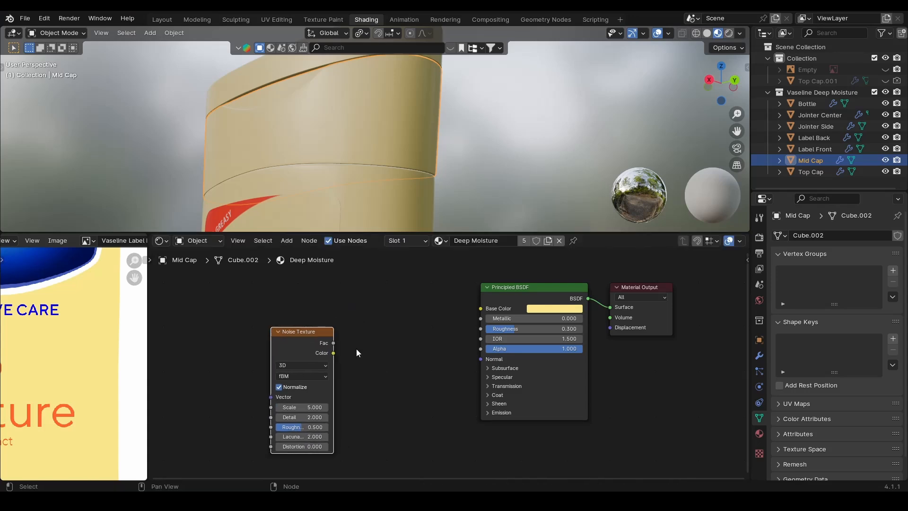
Preview the noise on the model by connecting the Noise Texture's Fac output directly to the Material Output's Surface
{"action": "scroll", "coordinate": [356, 348], "scroll_direction": "down", "scroll_amount": 2}
{"action": "left_click_drag", "start_coordinate": [366, 352], "coordinate": [521, 340], "text": "alt"}
{"action": "left_click_drag", "start_coordinate": [374, 339], "coordinate": [376, 350]}
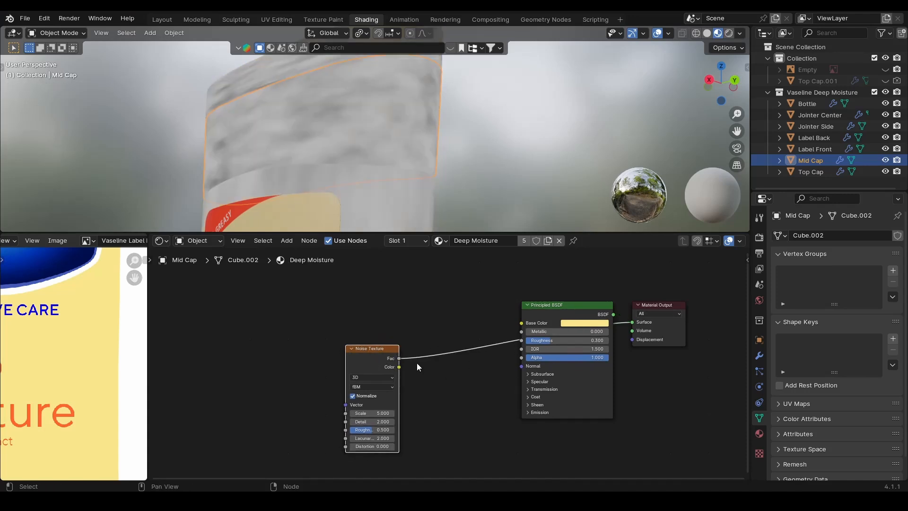
Inspect the noise pattern on the cap and bottle, enlarge the 3D viewport's height and save the file
{"action": "scroll", "coordinate": [396, 194], "scroll_direction": "down", "scroll_amount": 8}
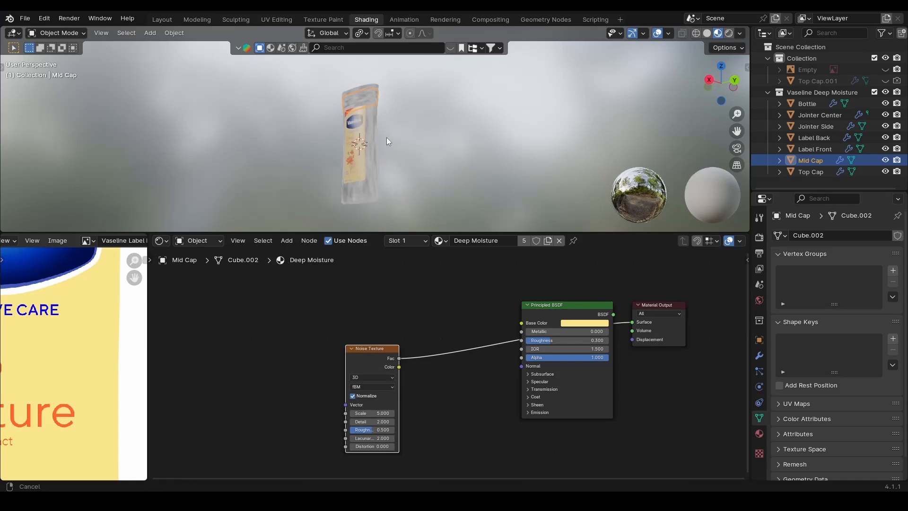
{"action": "scroll", "coordinate": [387, 140], "scroll_direction": "up", "scroll_amount": 5}
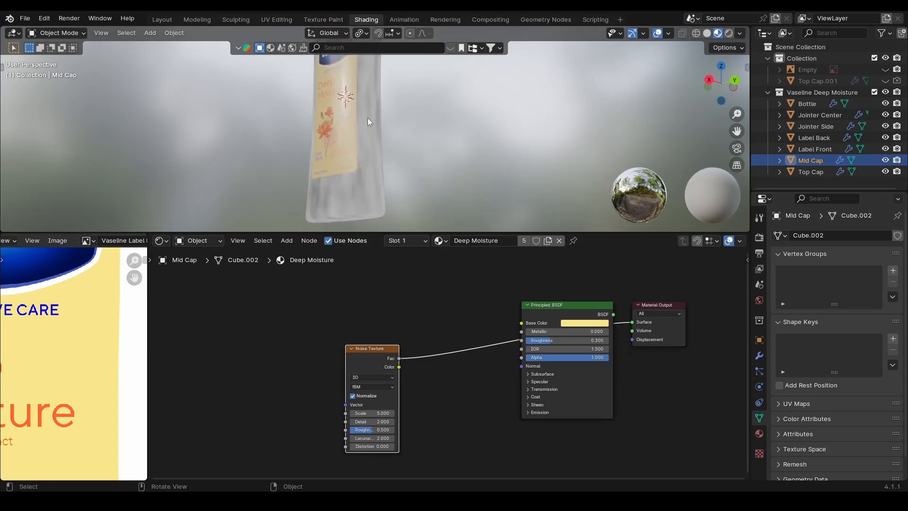
{"action": "scroll", "coordinate": [368, 174], "scroll_direction": "down", "scroll_amount": 2}
{"action": "middle_click_drag", "start_coordinate": [383, 121], "coordinate": [379, 157], "text": "shift"}
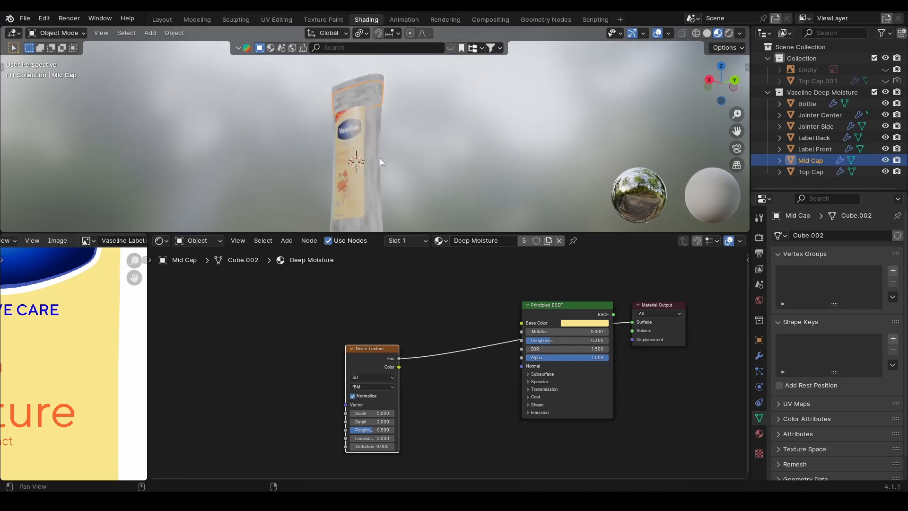
{"action": "middle_click_drag", "start_coordinate": [377, 120], "coordinate": [372, 175], "text": "shift"}
{"action": "scroll", "coordinate": [344, 152], "scroll_direction": "up", "scroll_amount": 3}
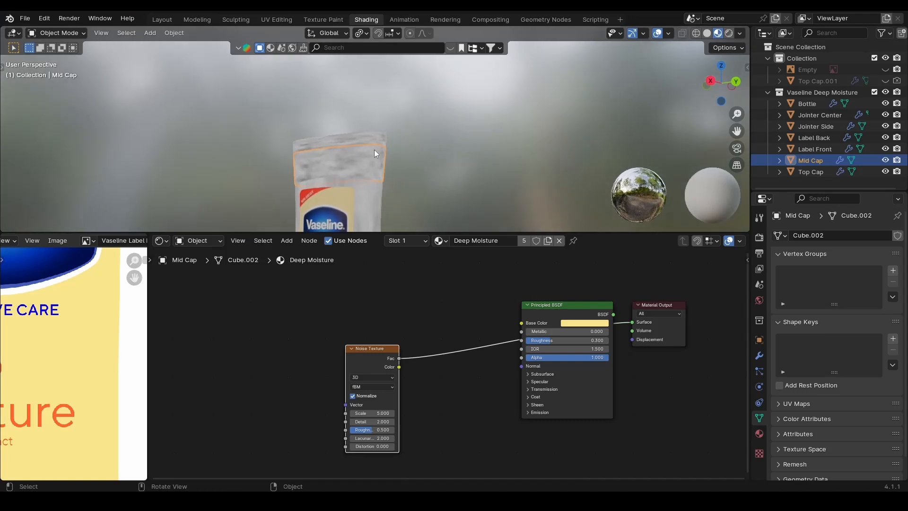
{"action": "scroll", "coordinate": [375, 149], "scroll_direction": "down", "scroll_amount": 2}
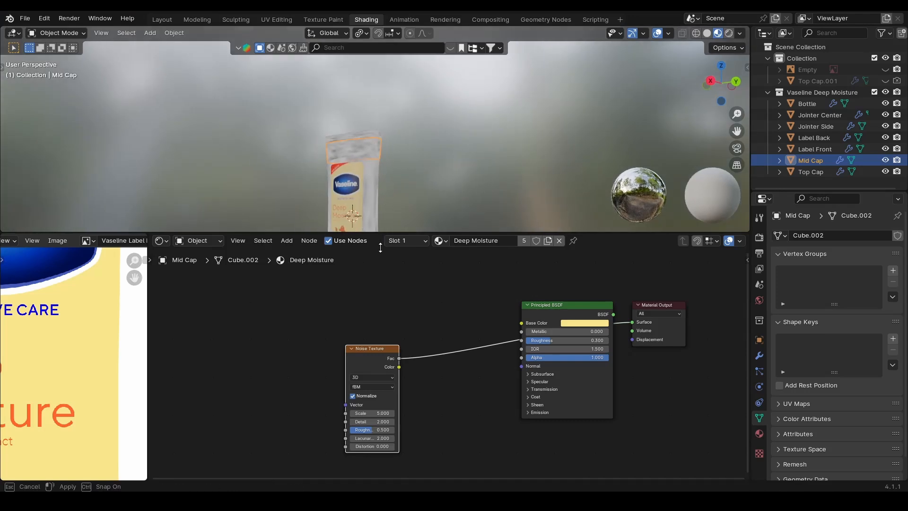
{"action": "left_click_drag", "start_coordinate": [381, 230], "coordinate": [382, 269]}
{"action": "middle_click_drag", "start_coordinate": [395, 203], "coordinate": [401, 160], "text": "shift"}
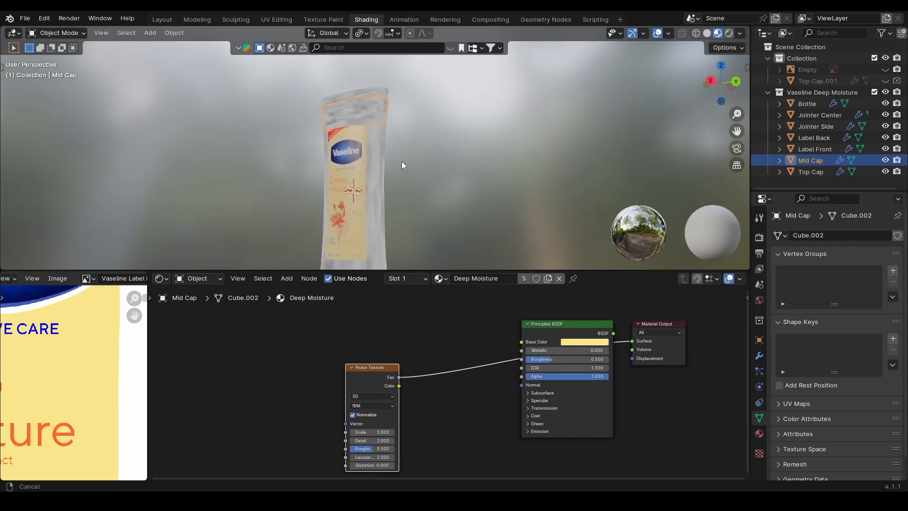
{"action": "key", "text": "ctrl+s"}
{"action": "left_click", "coordinate": [420, 160]}
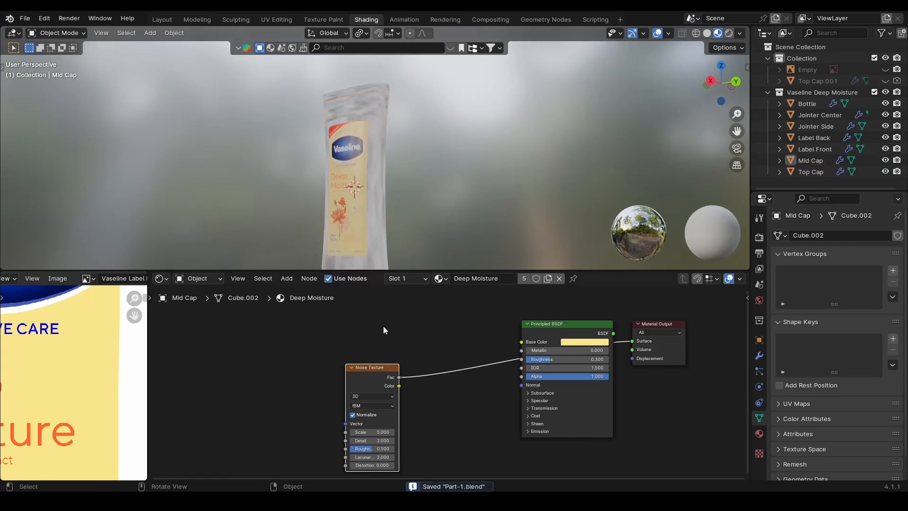
Add Texture Coordinate and Mapping nodes to the Noise Texture, feed the mapping from the Object output and save the file
{"action": "left_click_drag", "start_coordinate": [370, 373], "coordinate": [358, 373]}
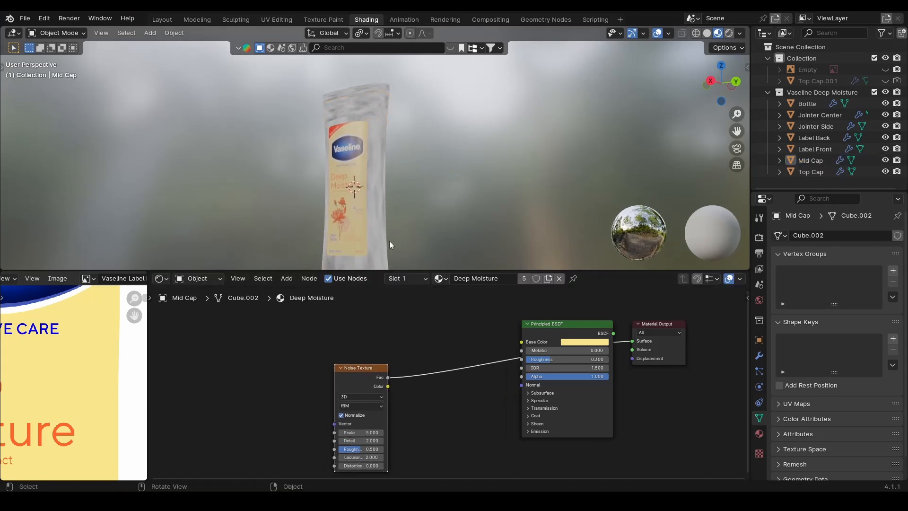
{"action": "left_click", "coordinate": [376, 169]}
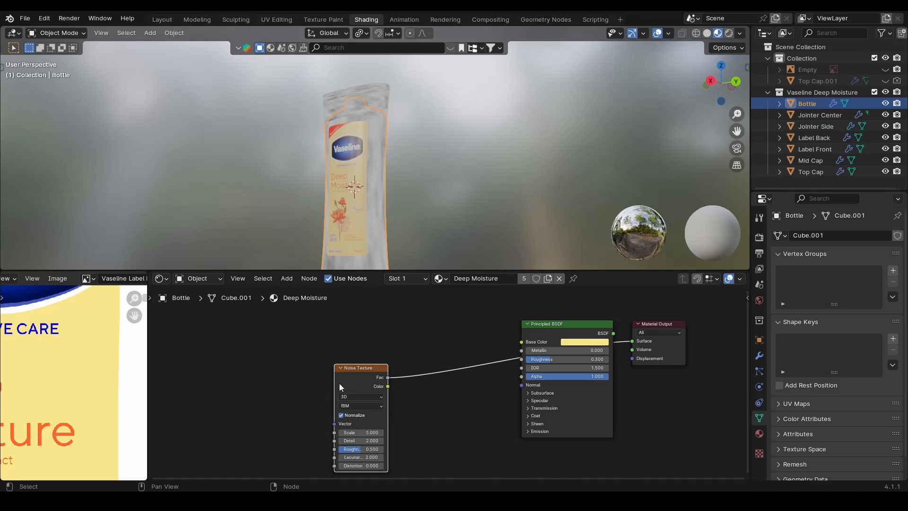
{"action": "key", "text": "ctrl+t"}
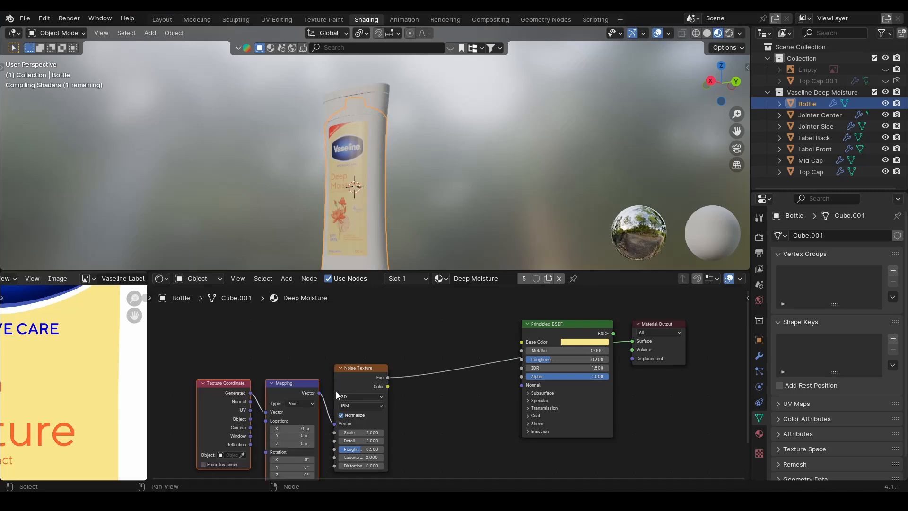
{"action": "scroll", "coordinate": [260, 407], "scroll_direction": "up", "scroll_amount": 2}
{"action": "middle_click_drag", "start_coordinate": [260, 407], "coordinate": [335, 370]}
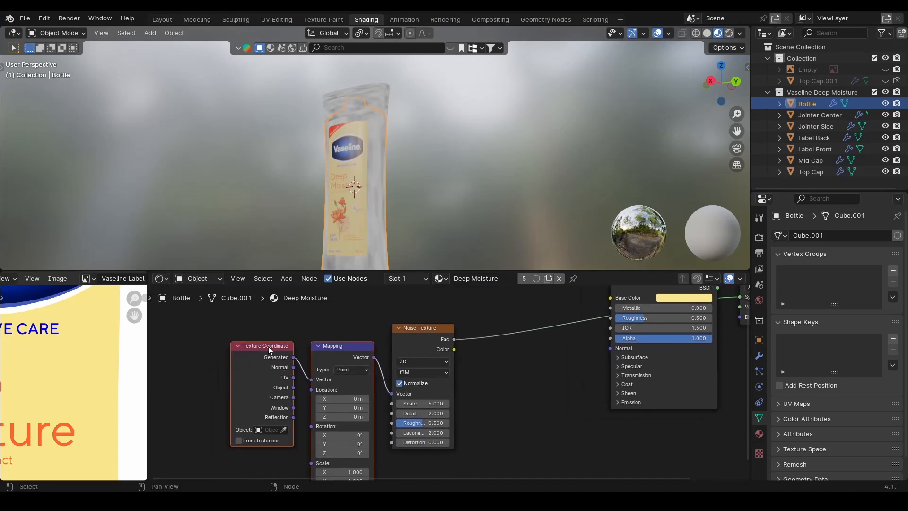
{"action": "left_click_drag", "start_coordinate": [293, 387], "coordinate": [311, 379]}
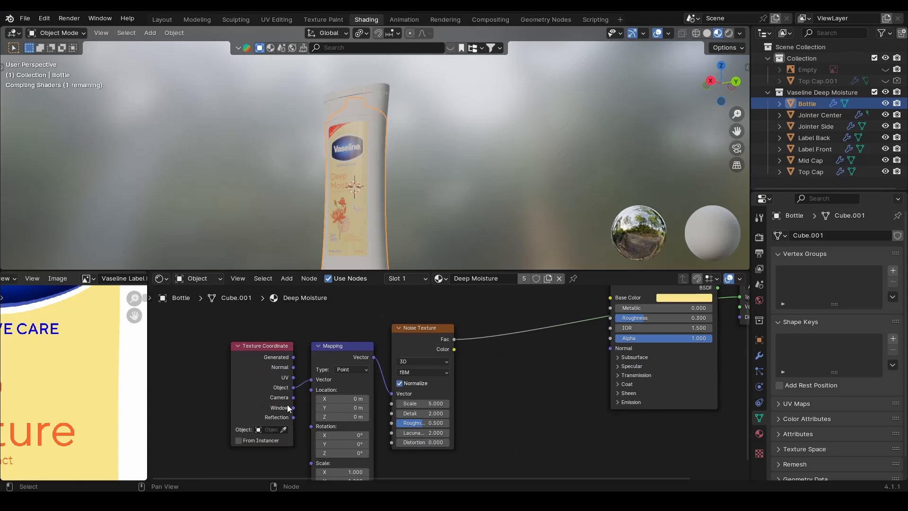
{"action": "left_click", "coordinate": [429, 175]}
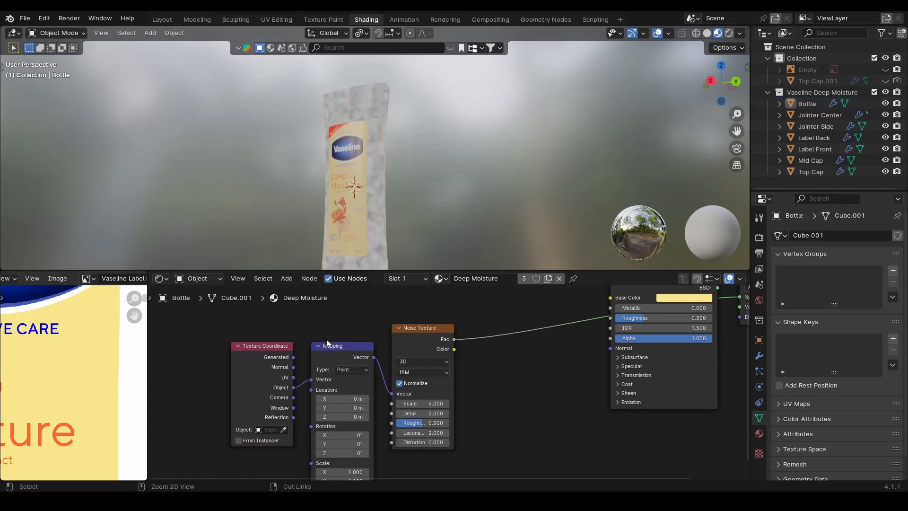
{"action": "key", "text": "ctrl+s"}
Find the Node Wrangler add-on in the preferences, check that it is enabled and save the preferences
{"action": "left_click", "coordinate": [50, 17]}
{"action": "left_click", "coordinate": [58, 163]}
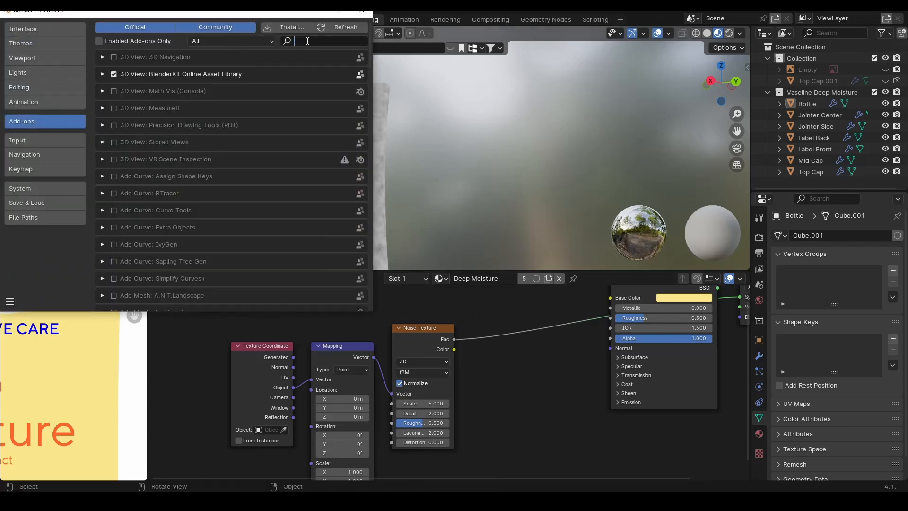
{"action": "type", "text": "node"}
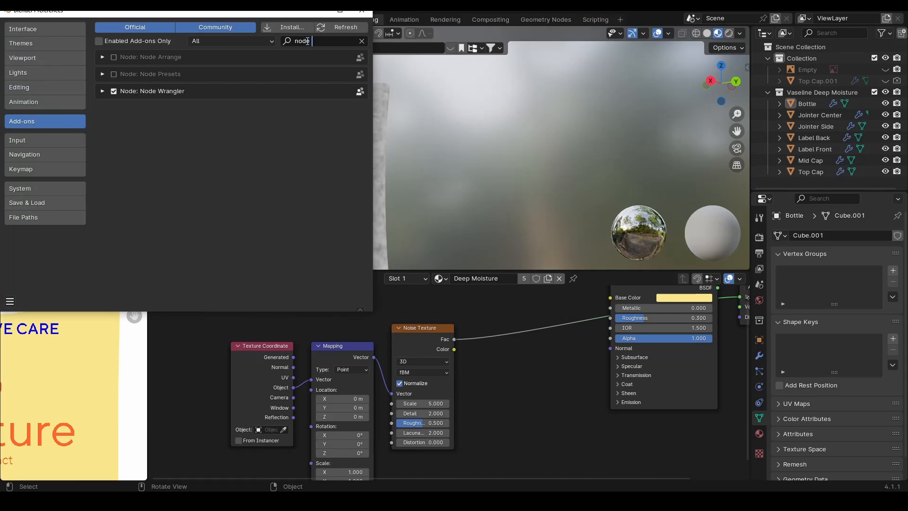
{"action": "type", "text": " w"}
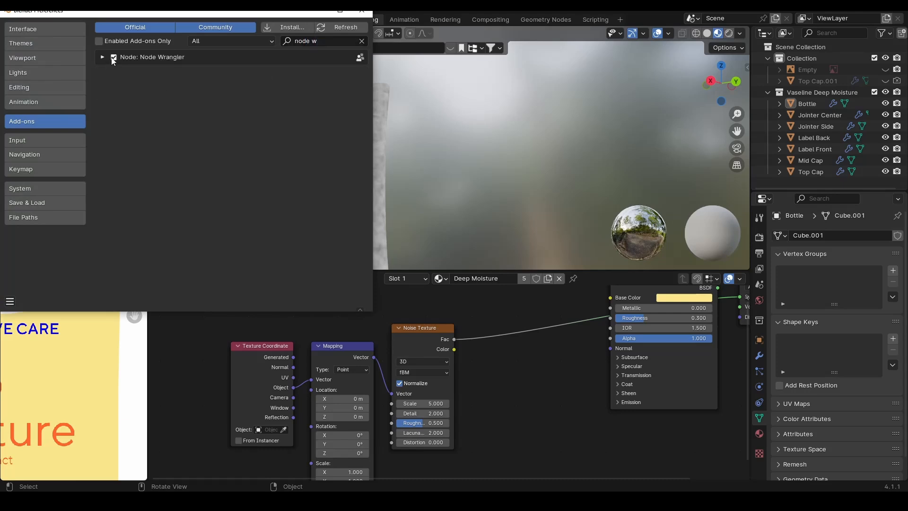
{"action": "left_click", "coordinate": [9, 301]}
{"action": "left_click", "coordinate": [47, 265]}
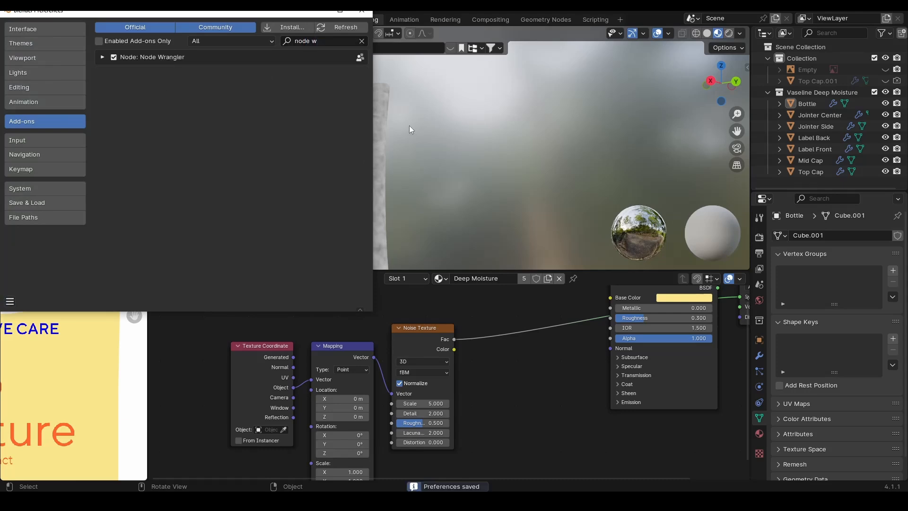
{"action": "left_click", "coordinate": [361, 10]}
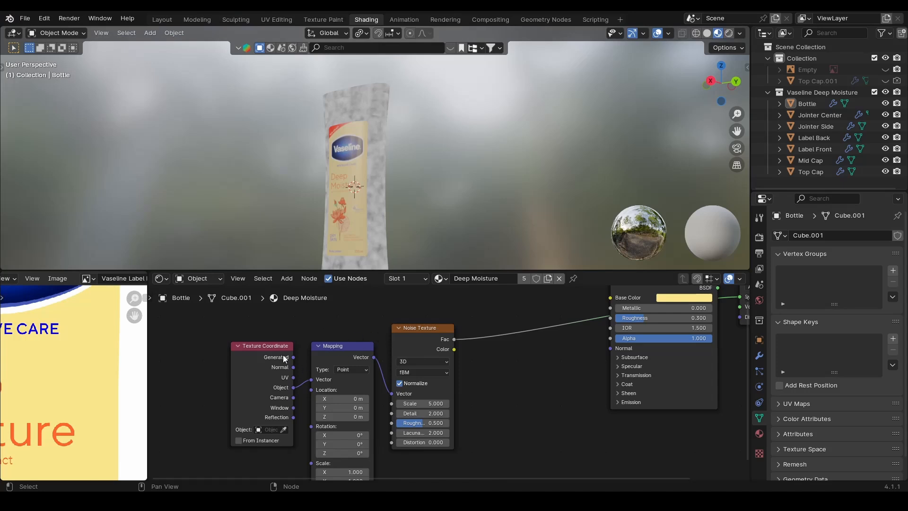
Move the Texture Coordinate and Mapping nodes up beside the Noise Texture node and save the file
{"action": "left_click", "coordinate": [291, 346]}
{"action": "left_click", "coordinate": [335, 356], "text": "shift"}
{"action": "left_click_drag", "start_coordinate": [335, 350], "coordinate": [334, 334]}
{"action": "left_click", "coordinate": [349, 314]}
{"action": "key", "text": "ctrl+s"}
{"action": "key", "text": "shift+a"}
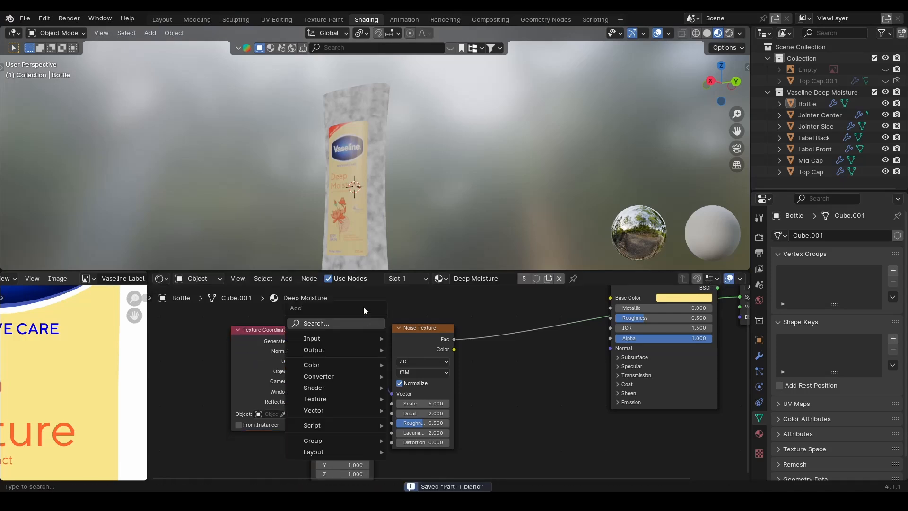
{"action": "left_click", "coordinate": [345, 327]}
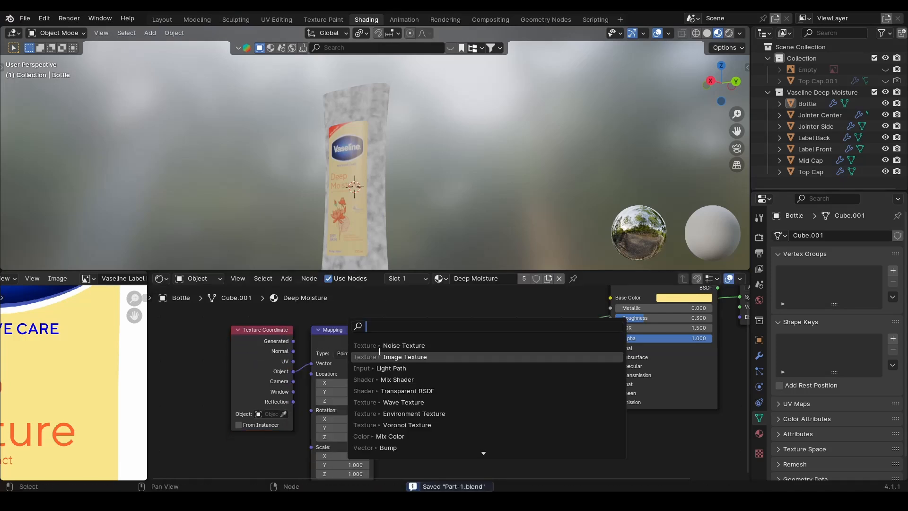
{"action": "left_click", "coordinate": [272, 332]}
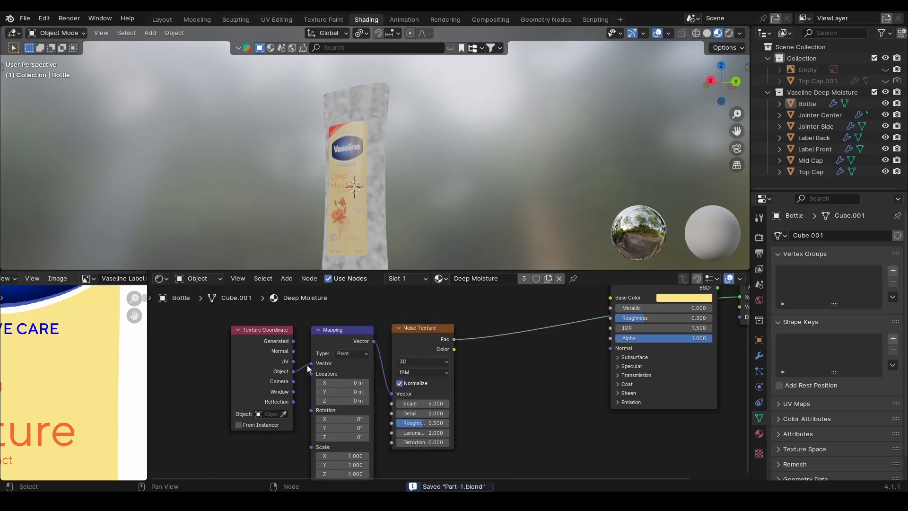
Set the Noise Texture's Scale to 54.6
{"action": "scroll", "coordinate": [328, 338], "scroll_direction": "down", "scroll_amount": 2}
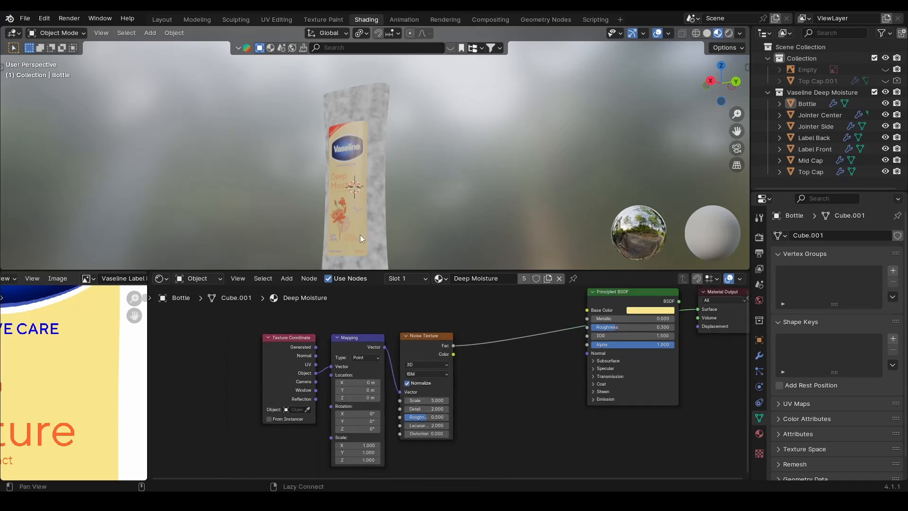
{"action": "scroll", "coordinate": [373, 186], "scroll_direction": "up", "scroll_amount": 3}
{"action": "middle_click_drag", "start_coordinate": [398, 161], "coordinate": [392, 238], "text": "shift"}
{"action": "scroll", "coordinate": [461, 409], "scroll_direction": "up", "scroll_amount": 3}
{"action": "scroll", "coordinate": [461, 409], "scroll_direction": "up", "scroll_amount": 1}
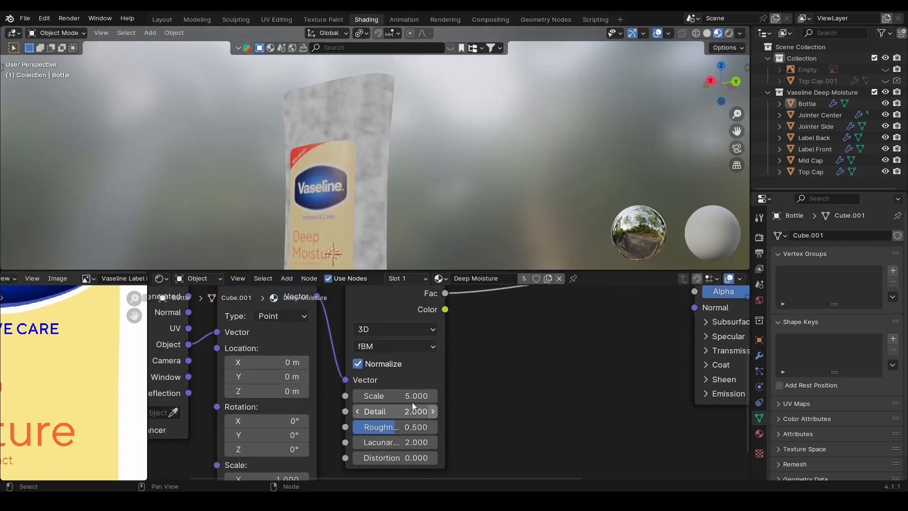
{"action": "left_click_drag", "start_coordinate": [394, 396], "coordinate": [511, 396]}
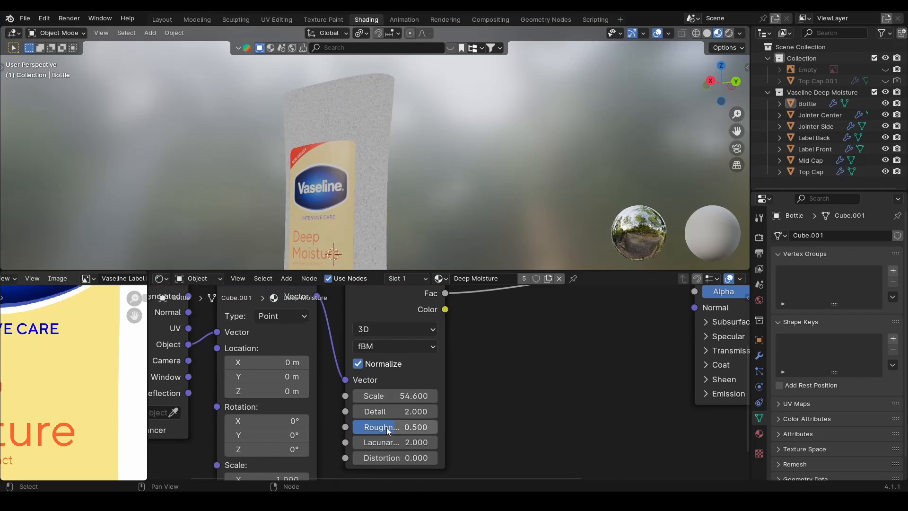
Try the Noise Texture's Detail at 0, and settle on a Detail of 15 for the bottle's surface grain
{"action": "scroll", "coordinate": [359, 156], "scroll_direction": "up", "scroll_amount": 6}
{"action": "scroll", "coordinate": [359, 144], "scroll_direction": "up", "scroll_amount": 3}
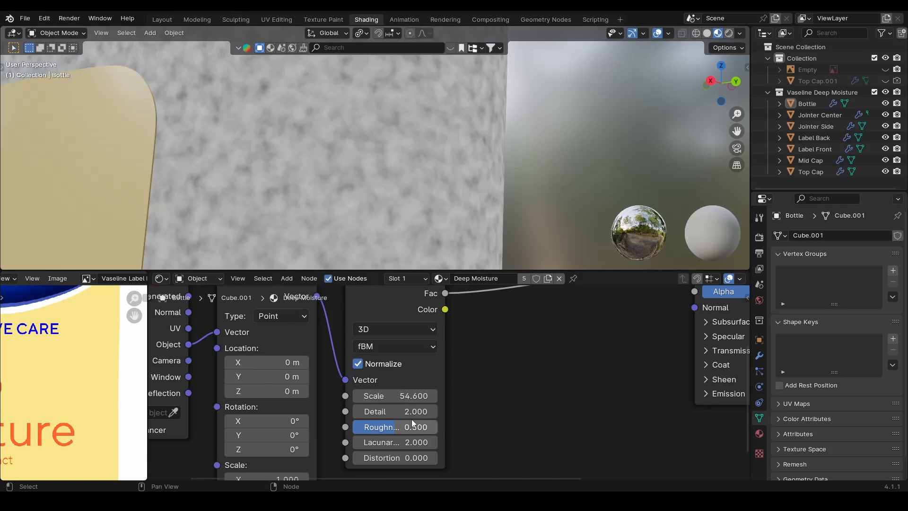
{"action": "left_click_drag", "start_coordinate": [407, 411], "coordinate": [378, 412]}
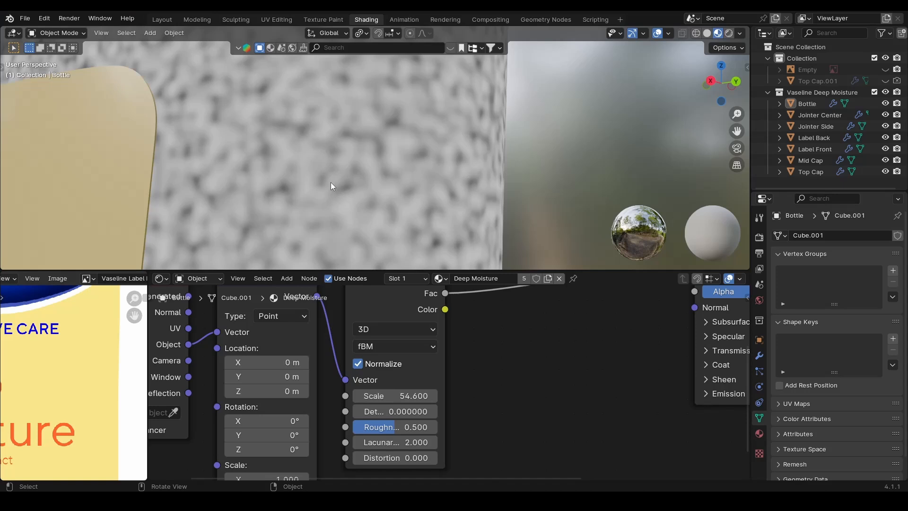
{"action": "left_click_drag", "start_coordinate": [392, 411], "coordinate": [425, 411]}
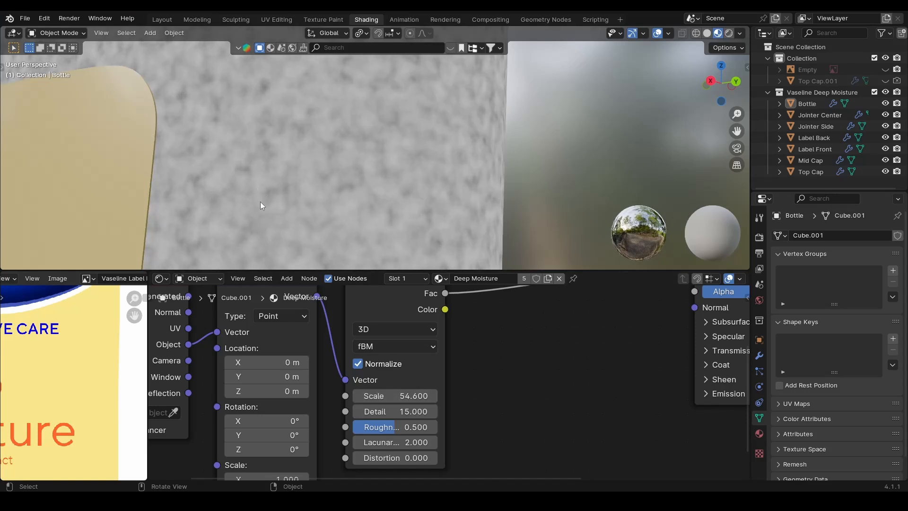
{"action": "scroll", "coordinate": [391, 149], "scroll_direction": "down", "scroll_amount": 5}
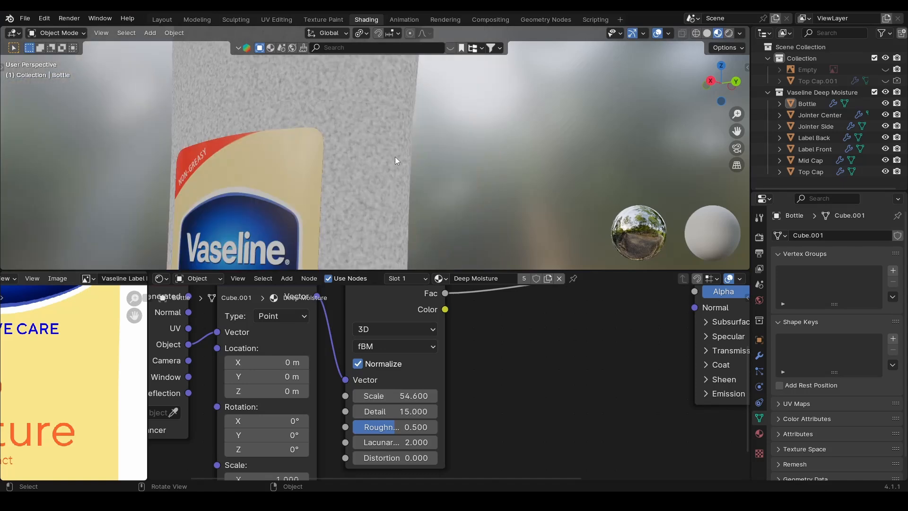
Set the Noise Texture's Scale to 200, save the file and check the finer grain on the bottle
{"action": "middle_click_drag", "start_coordinate": [397, 160], "coordinate": [396, 184]}
{"action": "left_click", "coordinate": [396, 393]}
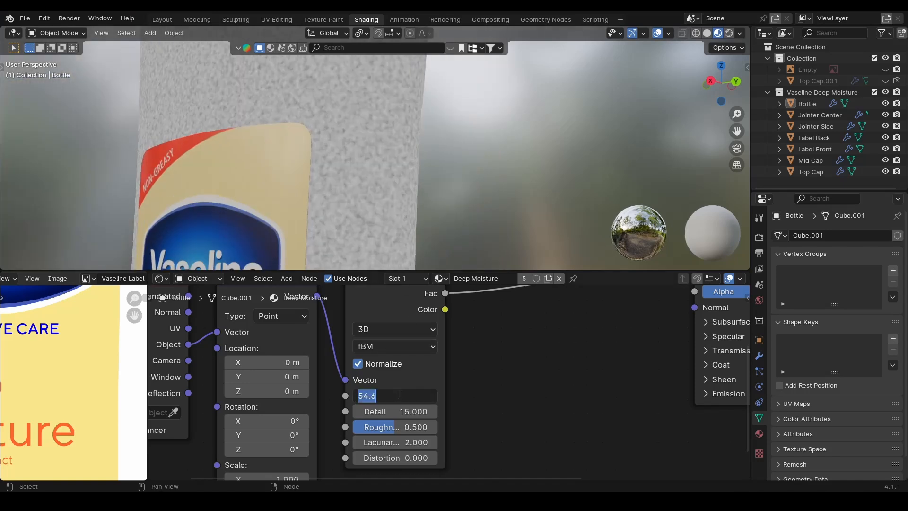
{"action": "type", "text": "200"}
{"action": "key", "text": "Return"}
{"action": "scroll", "coordinate": [382, 211], "scroll_direction": "down", "scroll_amount": 3}
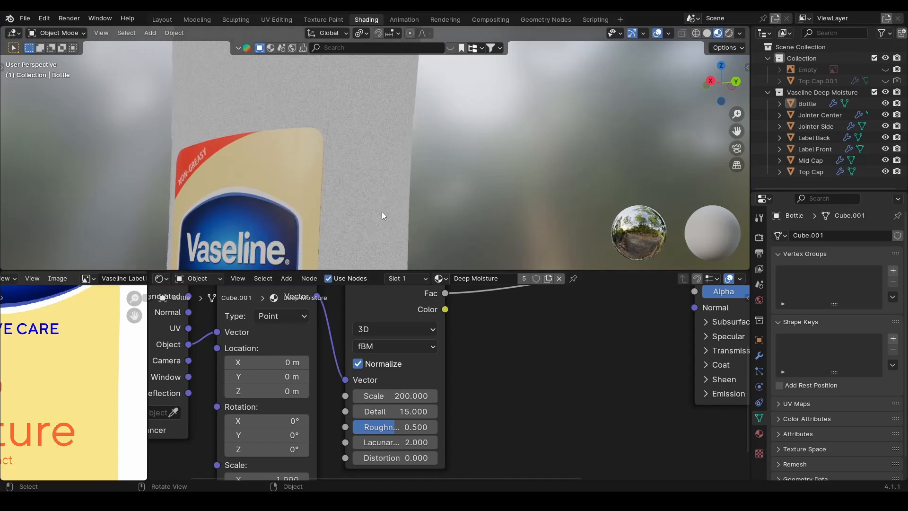
{"action": "key", "text": "ctrl+s"}
{"action": "scroll", "coordinate": [387, 203], "scroll_direction": "up", "scroll_amount": 5}
{"action": "scroll", "coordinate": [386, 202], "scroll_direction": "up", "scroll_amount": 2}
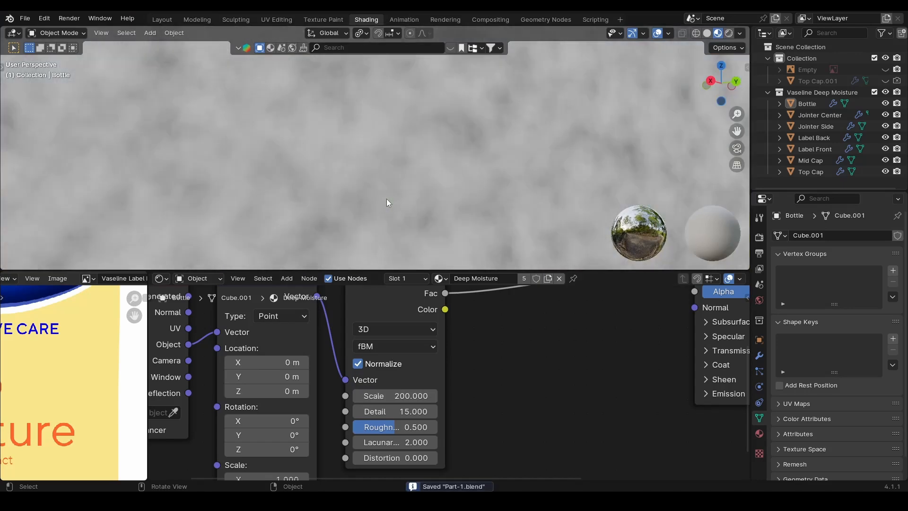
{"action": "scroll", "coordinate": [387, 174], "scroll_direction": "down", "scroll_amount": 5}
{"action": "scroll", "coordinate": [388, 174], "scroll_direction": "down", "scroll_amount": 2}
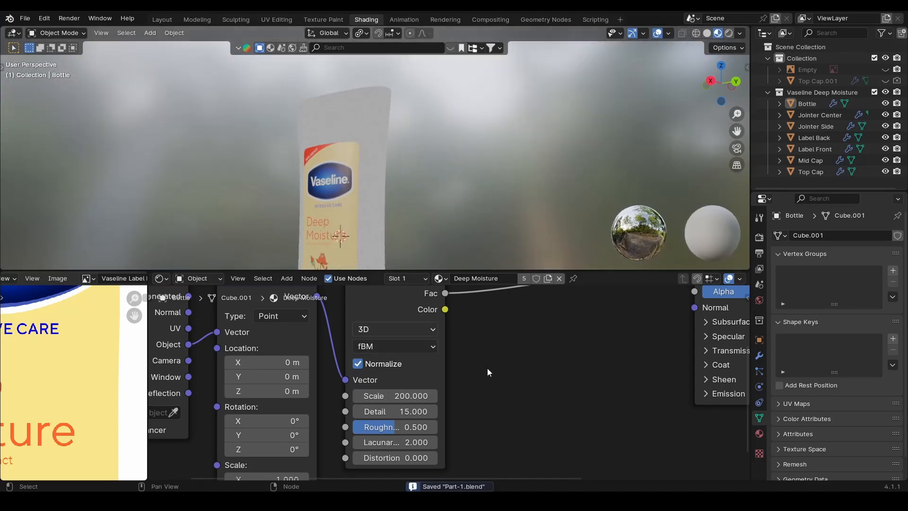
Connect the Principled BSDF output to the Material Output's Surface, move the texture nodes slightly lower and save the file
{"action": "scroll", "coordinate": [487, 368], "scroll_direction": "down", "scroll_amount": 5}
{"action": "scroll", "coordinate": [467, 378], "scroll_direction": "up", "scroll_amount": 2}
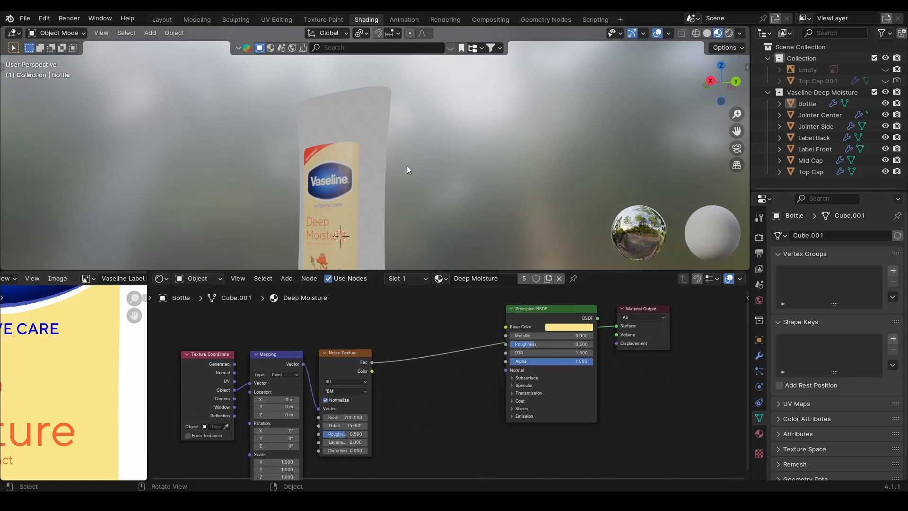
{"action": "left_click_drag", "start_coordinate": [598, 318], "coordinate": [617, 325]}
{"action": "scroll", "coordinate": [368, 190], "scroll_direction": "up", "scroll_amount": 3}
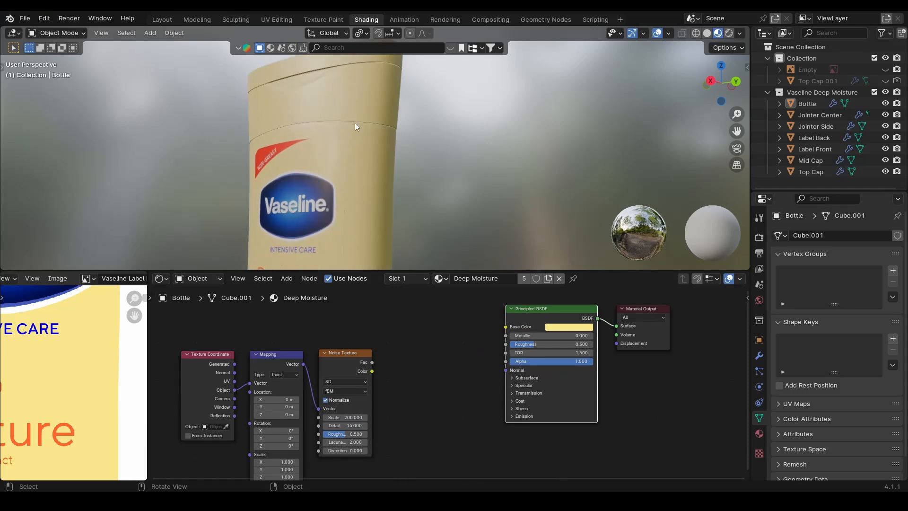
{"action": "left_click_drag", "start_coordinate": [356, 332], "coordinate": [207, 379]}
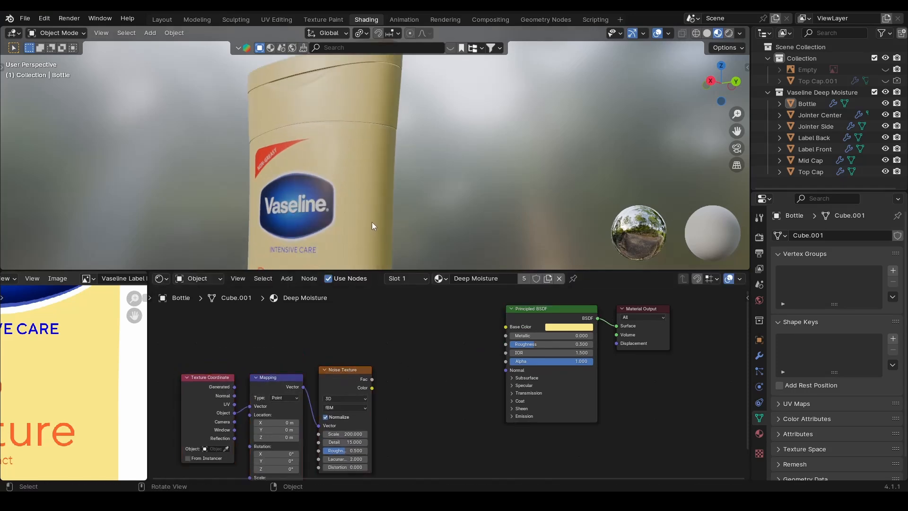
{"action": "key", "text": "ctrl+s"}
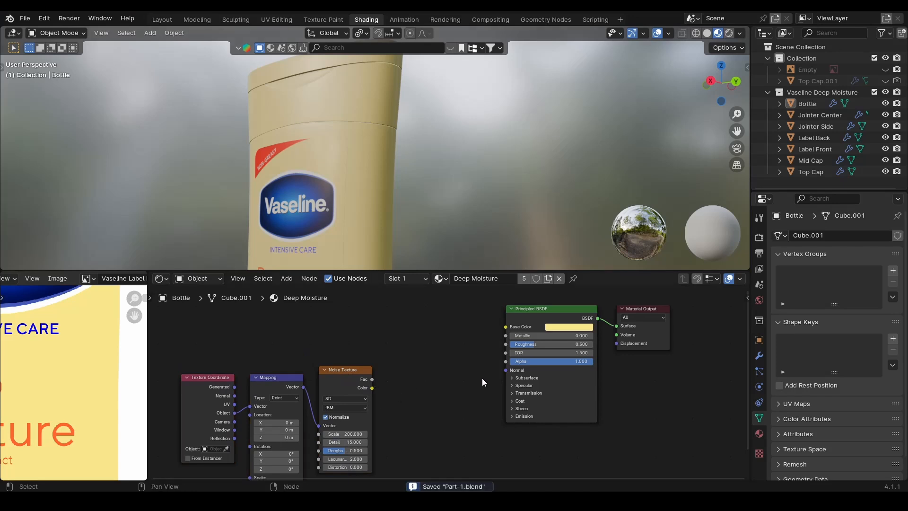
Move the Principled BSDF and Material Output nodes farther away from the Noise Texture to make room between them
{"action": "scroll", "coordinate": [503, 370], "scroll_direction": "down", "scroll_amount": 1}
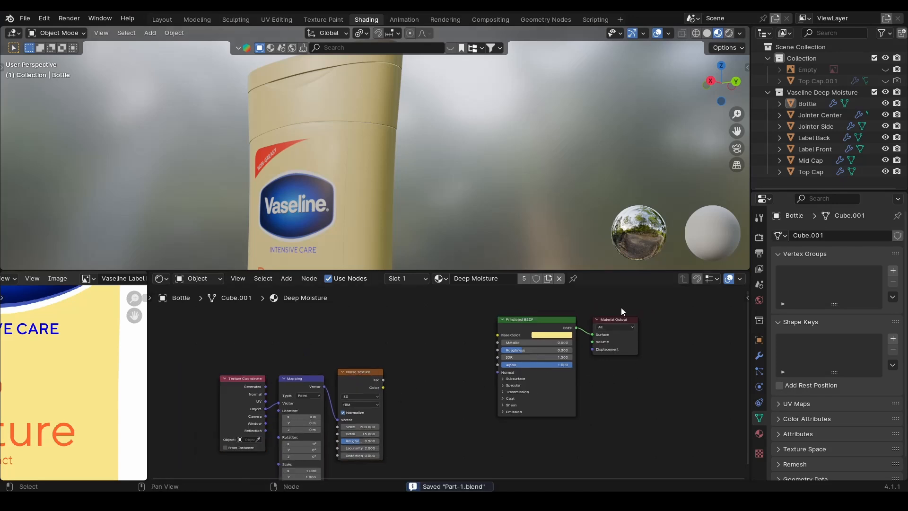
{"action": "left_click_drag", "start_coordinate": [620, 307], "coordinate": [554, 327]}
{"action": "key", "text": "g"}
{"action": "left_click", "coordinate": [584, 328]}
{"action": "left_click", "coordinate": [488, 371]}
{"action": "scroll", "coordinate": [410, 394], "scroll_direction": "up", "scroll_amount": 3}
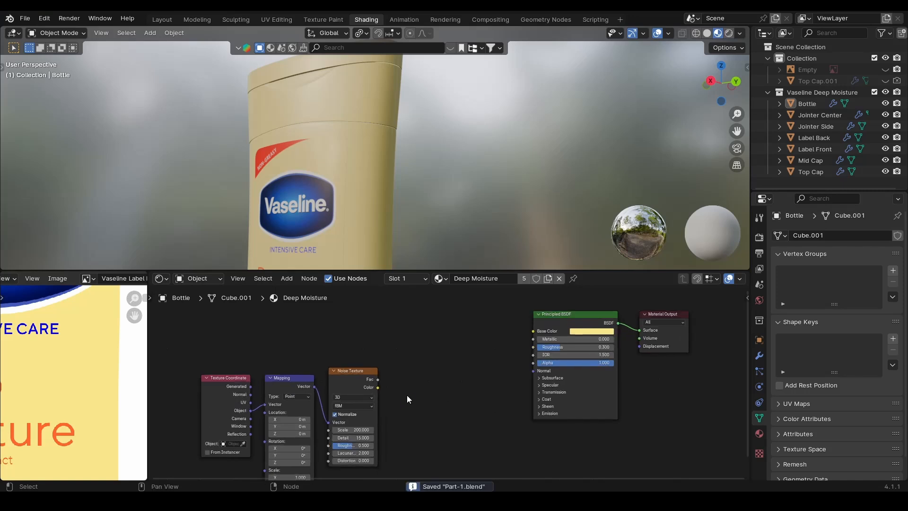
Connect the Noise Texture's Fac output to the Principled BSDF's Normal input
{"action": "left_click_drag", "start_coordinate": [367, 379], "coordinate": [547, 371]}
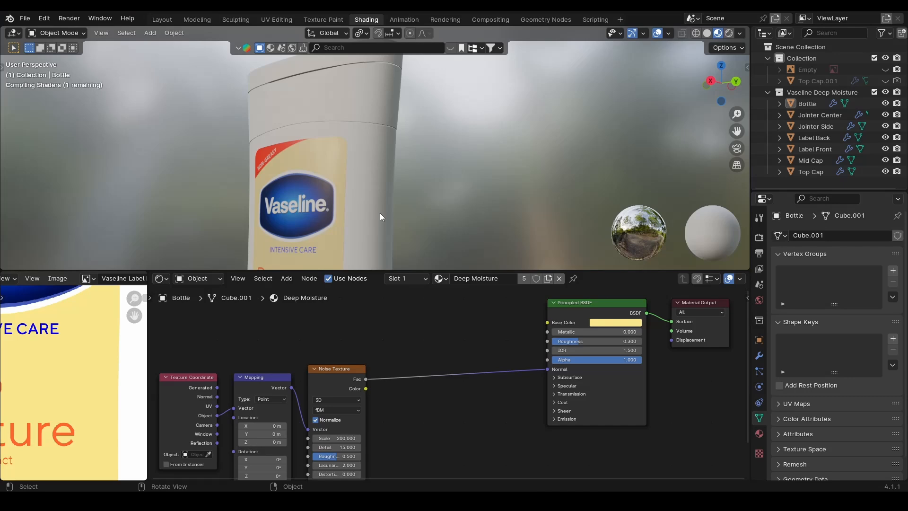
{"action": "scroll", "coordinate": [377, 151], "scroll_direction": "down", "scroll_amount": 2}
{"action": "middle_click_drag", "start_coordinate": [378, 205], "coordinate": [328, 213]}
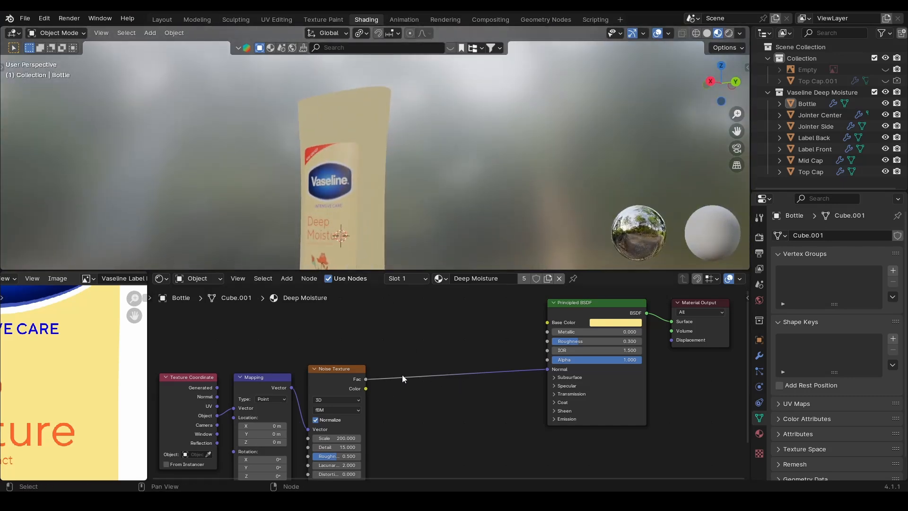
Insert a Bump node into the link between the Noise Texture and the Principled BSDF's Normal input
{"action": "key", "text": "shift+a"}
{"action": "left_click", "coordinate": [432, 339]}
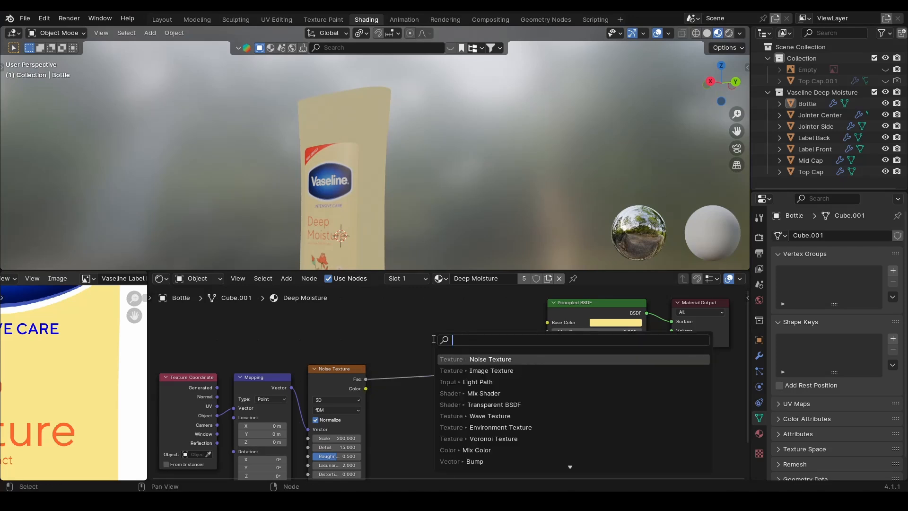
{"action": "type", "text": "bump"}
{"action": "key", "text": "Return"}
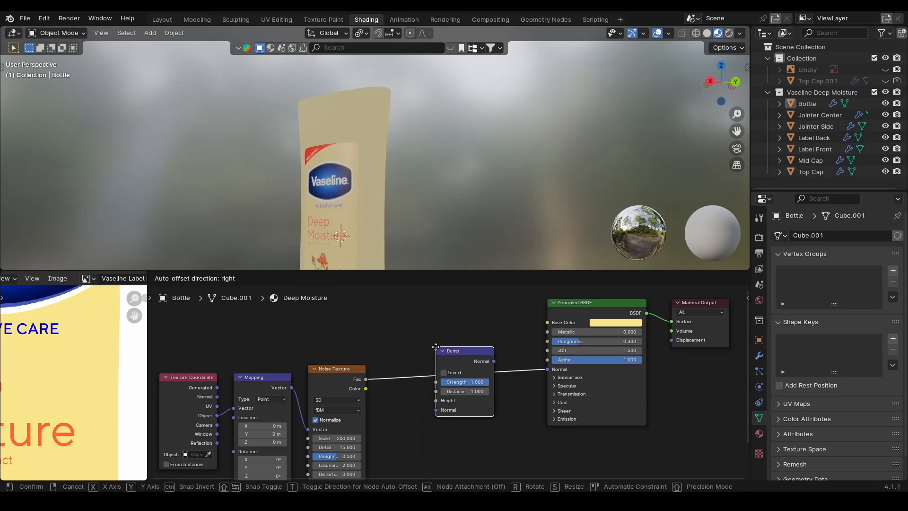
{"action": "left_click", "coordinate": [436, 347]}
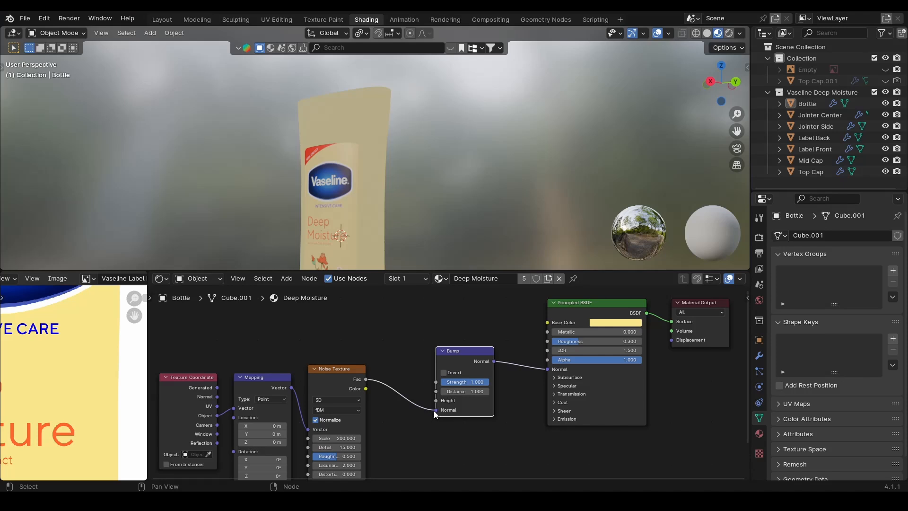
Reroute the Noise Texture's Fac link from the Bump node's Normal input to its Height input, check the surface and save the file
{"action": "mouse_move", "coordinate": [433, 410]}
{"action": "left_mouse_down"}
{"action": "mouse_move", "coordinate": [427, 407]}
{"action": "mouse_move", "coordinate": [434, 402]}
{"action": "left_mouse_up"}
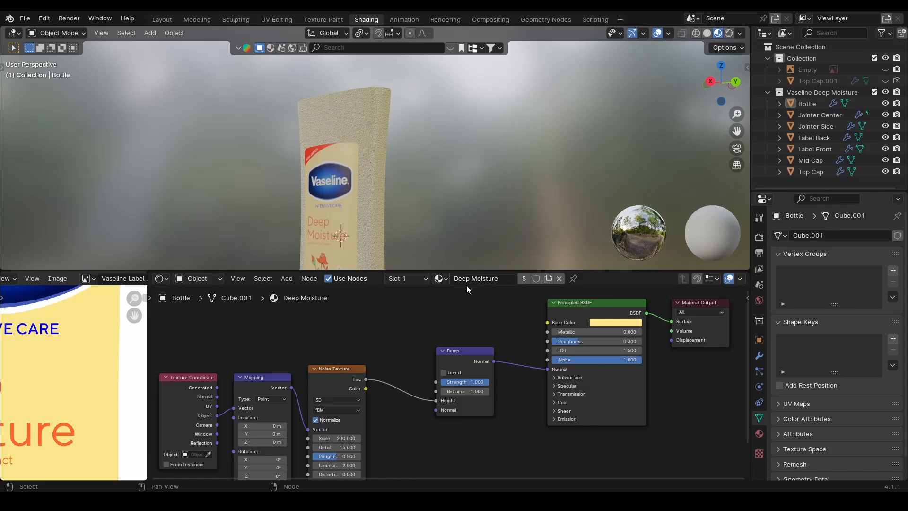
{"action": "scroll", "coordinate": [380, 161], "scroll_direction": "up", "scroll_amount": 4}
{"action": "scroll", "coordinate": [380, 161], "scroll_direction": "down", "scroll_amount": 2}
{"action": "scroll", "coordinate": [380, 161], "scroll_direction": "up", "scroll_amount": 2}
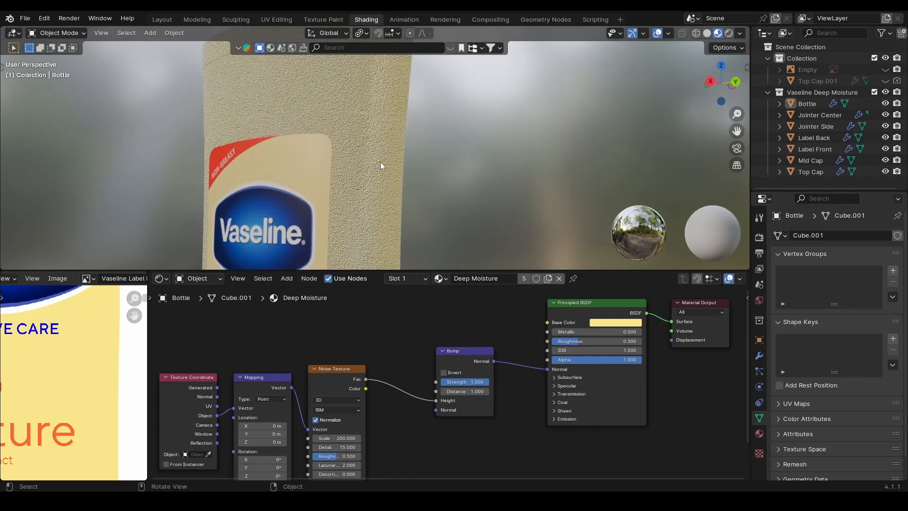
{"action": "scroll", "coordinate": [380, 162], "scroll_direction": "up", "scroll_amount": 4}
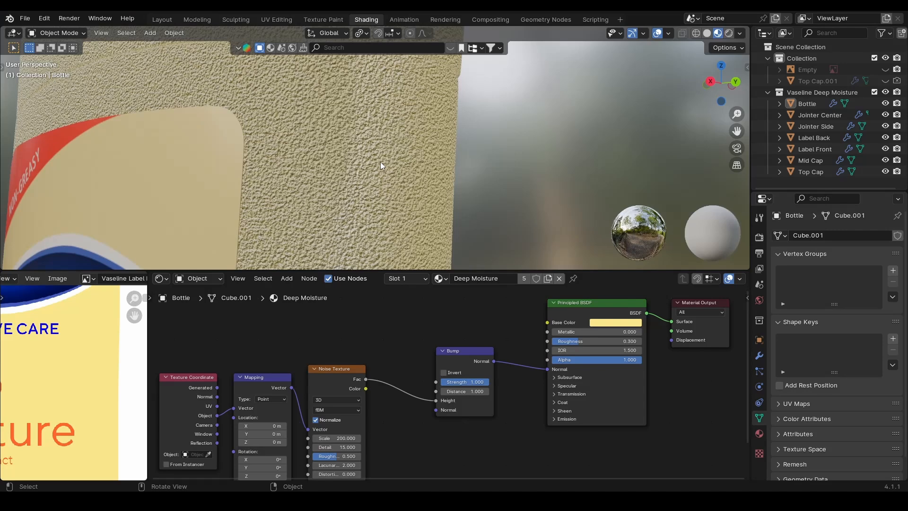
{"action": "scroll", "coordinate": [475, 410], "scroll_direction": "up", "scroll_amount": 3}
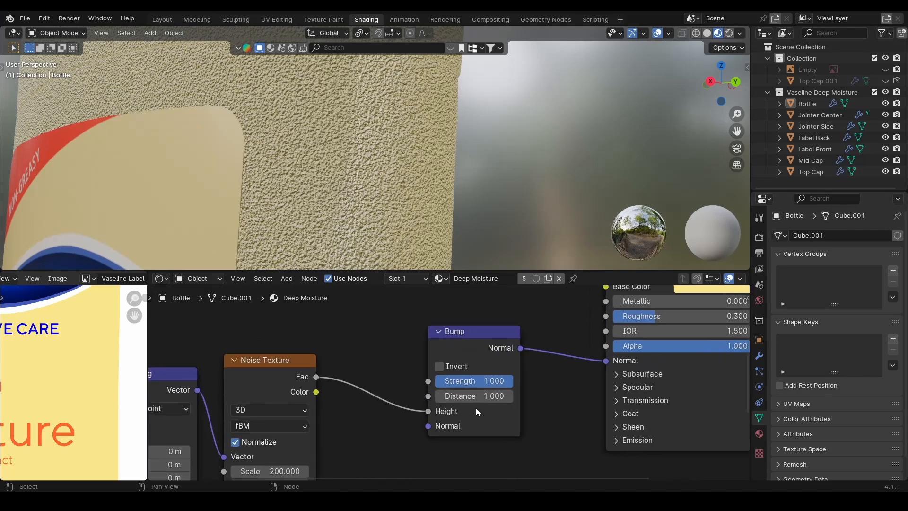
{"action": "key", "text": "ctrl+s"}
{"action": "scroll", "coordinate": [479, 401], "scroll_direction": "down", "scroll_amount": 1}
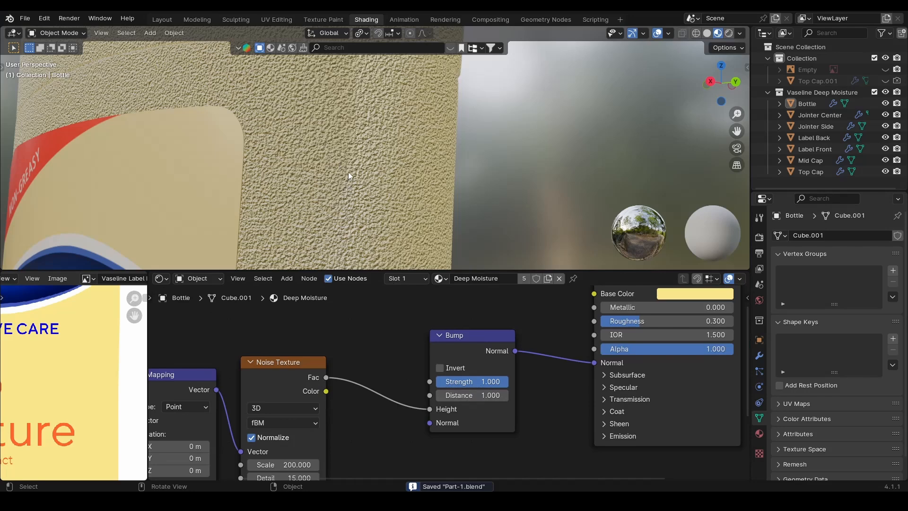
Try a Bump Distance of 0.1, and settle on 0.01 for a subtler surface relief
{"action": "left_click", "coordinate": [469, 395]}
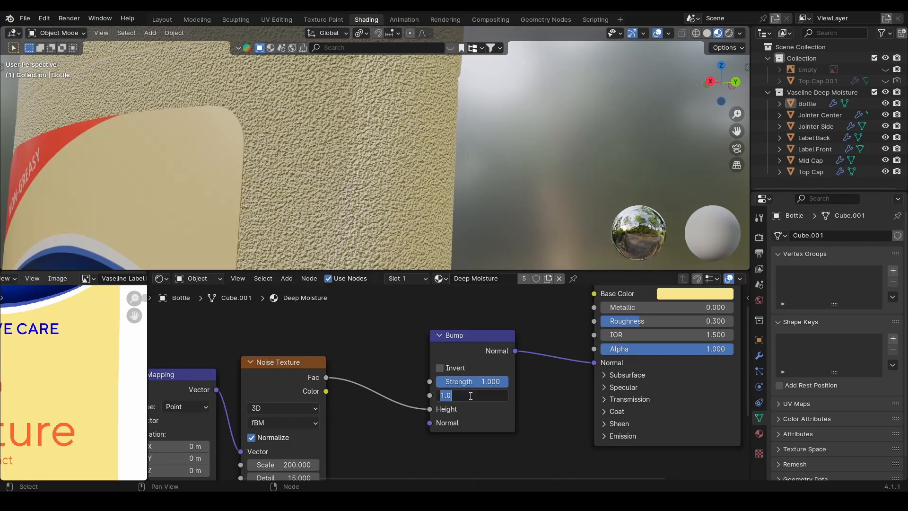
{"action": "type", "text": "0.1"}
{"action": "key", "text": "Return"}
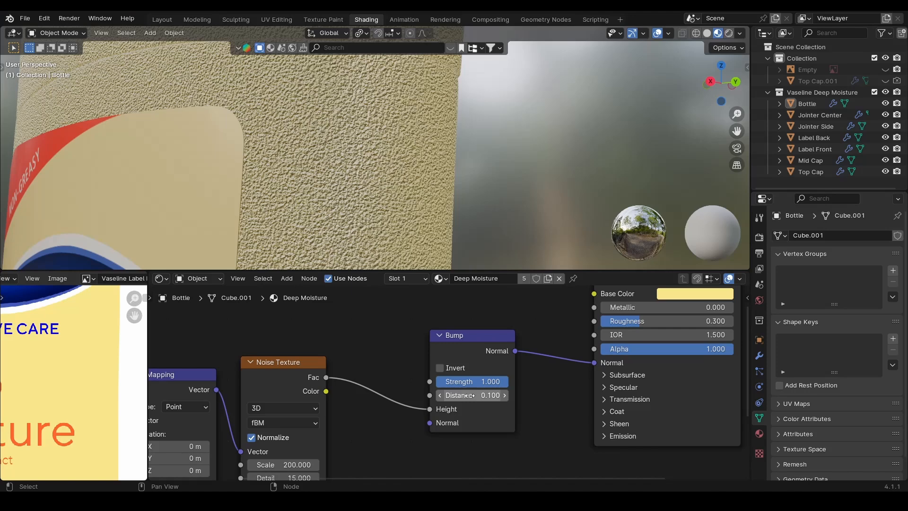
{"action": "left_click", "coordinate": [473, 400]}
{"action": "type", "text": "0.01"}
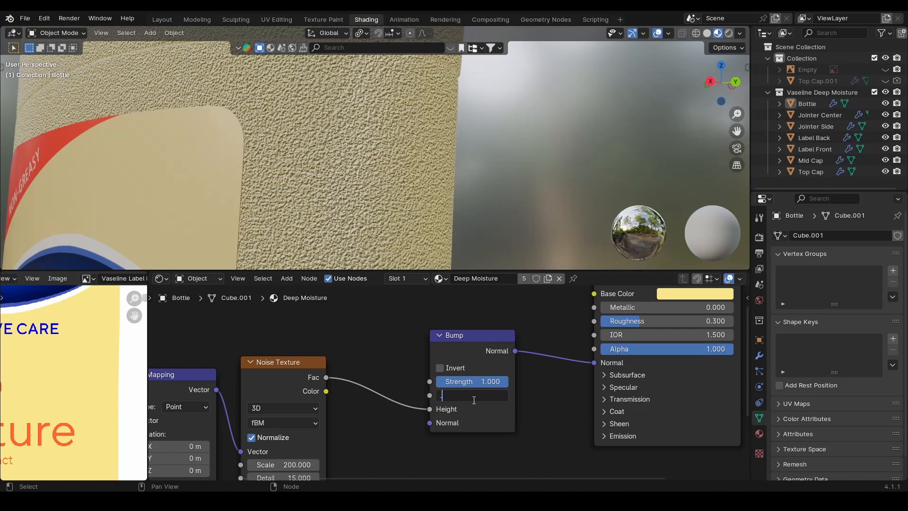
{"action": "key", "text": "Return"}
{"action": "left_click", "coordinate": [473, 400]}
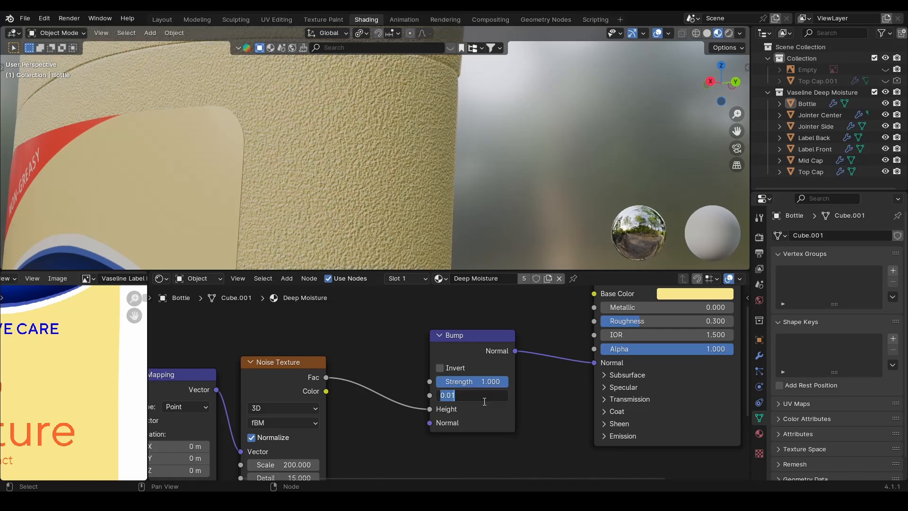
{"action": "key", "text": "Return"}
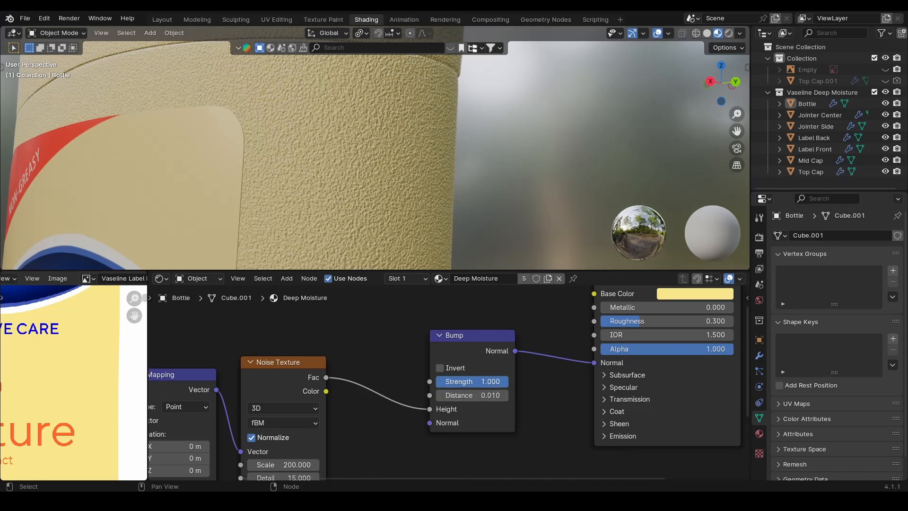
Set the Bump node's Strength to 0.1, save the file and inspect the bottle's surface up close
{"action": "left_click_drag", "start_coordinate": [503, 383], "coordinate": [456, 384]}
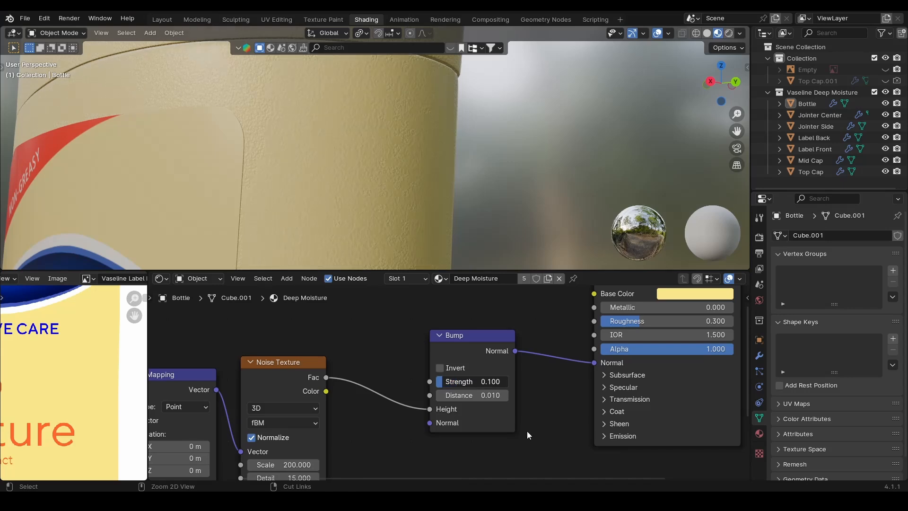
{"action": "key", "text": "ctrl+s"}
{"action": "scroll", "coordinate": [433, 187], "scroll_direction": "down", "scroll_amount": 6}
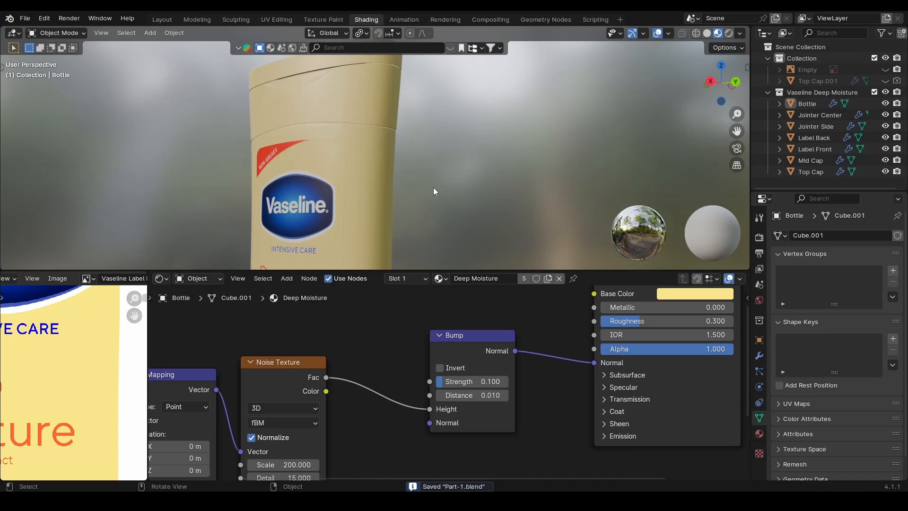
{"action": "scroll", "coordinate": [405, 141], "scroll_direction": "up", "scroll_amount": 5}
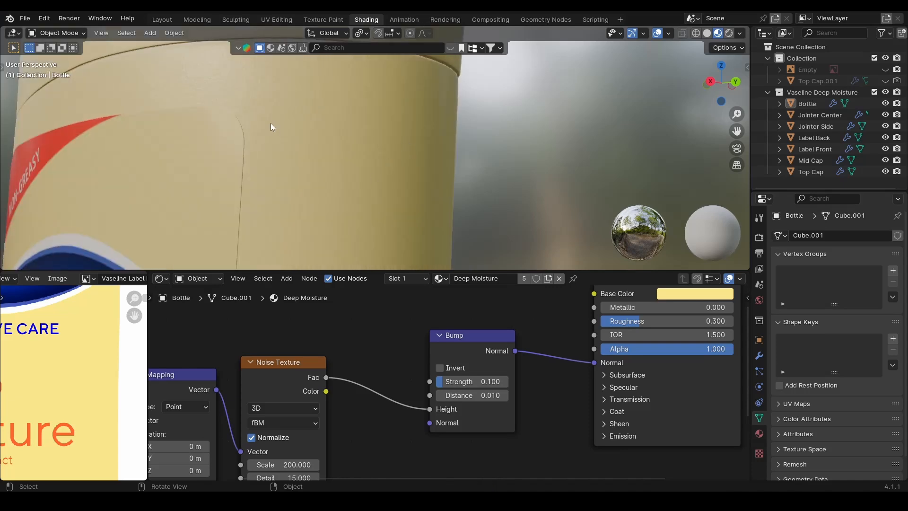
{"action": "middle_click_drag", "start_coordinate": [263, 105], "coordinate": [368, 154]}
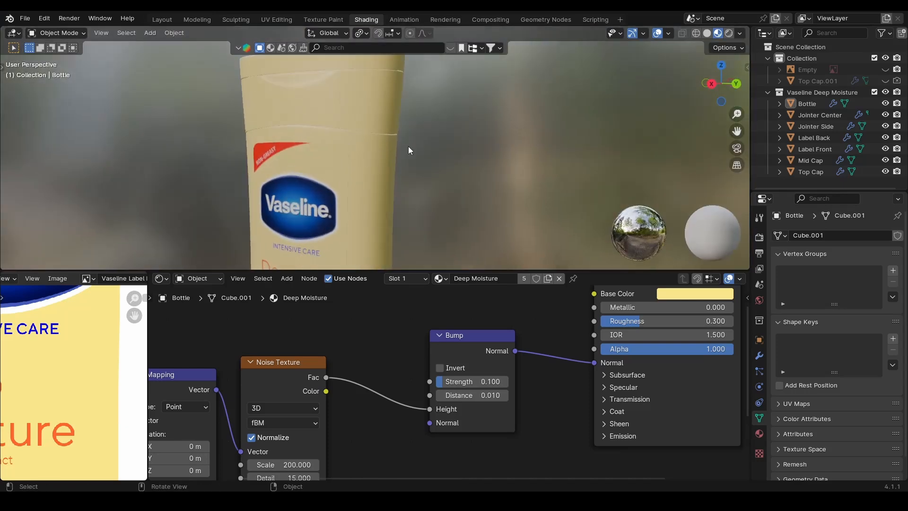
{"action": "scroll", "coordinate": [408, 146], "scroll_direction": "up", "scroll_amount": 5}
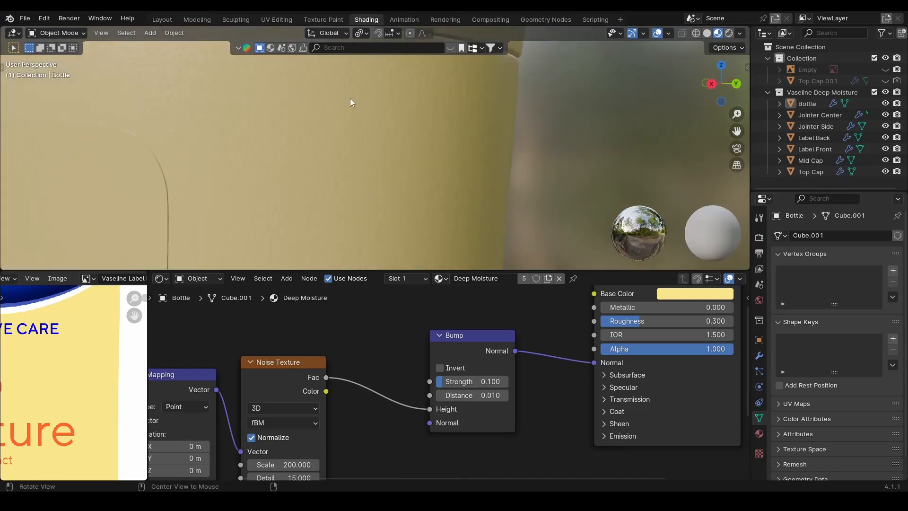
{"action": "middle_click_drag", "start_coordinate": [350, 98], "coordinate": [282, 189]}
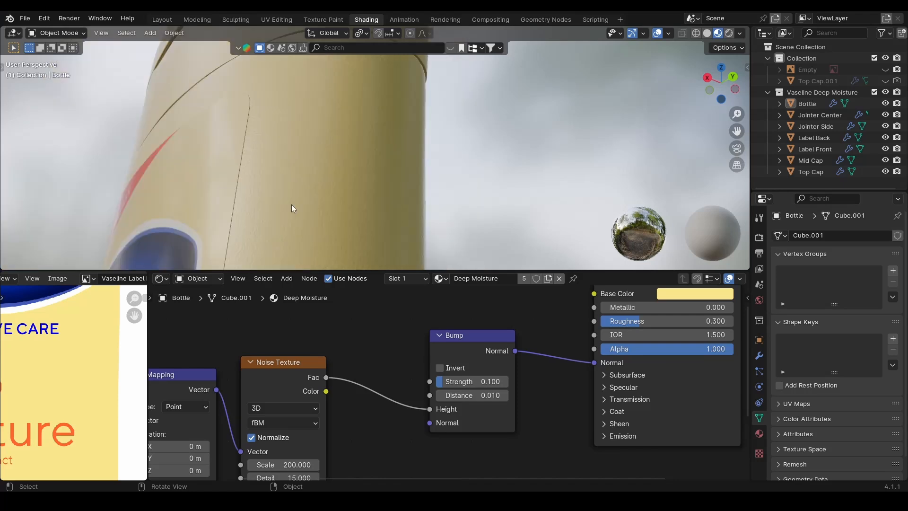
Line up the Texture Coordinate, Mapping, Noise Texture and Bump nodes in a closer row below the Principled BSDF and save the file
{"action": "key", "text": "Home"}
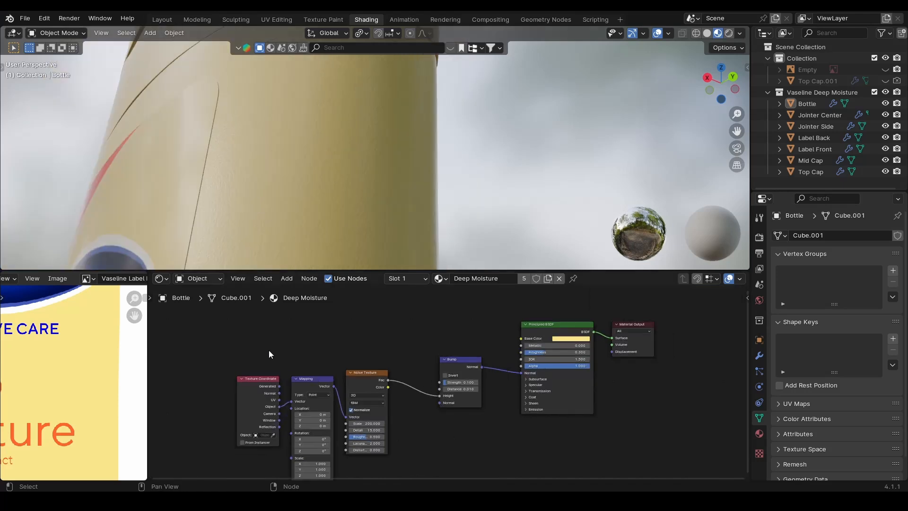
{"action": "left_click_drag", "start_coordinate": [474, 362], "coordinate": [440, 380]}
{"action": "left_click_drag", "start_coordinate": [371, 378], "coordinate": [370, 384]}
{"action": "left_click_drag", "start_coordinate": [438, 348], "coordinate": [240, 396]}
{"action": "left_click_drag", "start_coordinate": [444, 389], "coordinate": [481, 402]}
{"action": "left_click", "coordinate": [520, 429]}
{"action": "key", "text": "ctrl+s"}
{"action": "scroll", "coordinate": [427, 174], "scroll_direction": "down", "scroll_amount": 1}
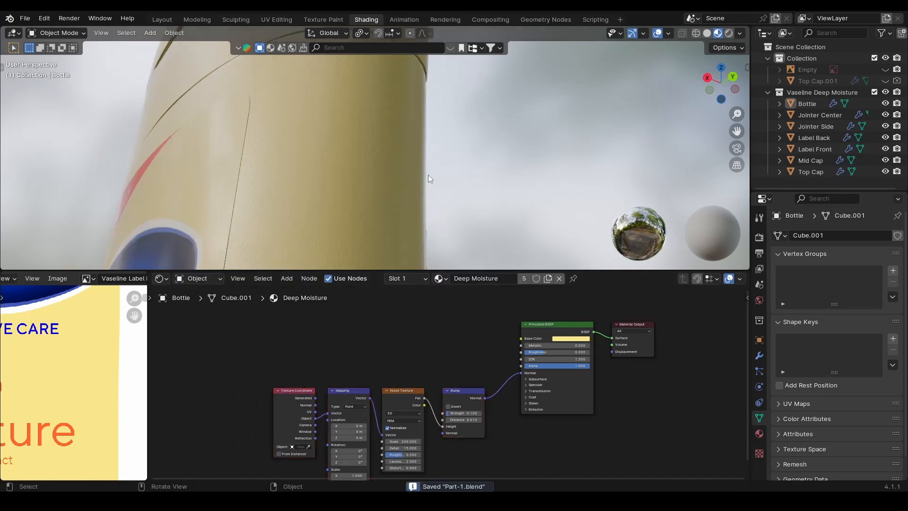
{"action": "middle_click_drag", "start_coordinate": [428, 178], "coordinate": [351, 147]}
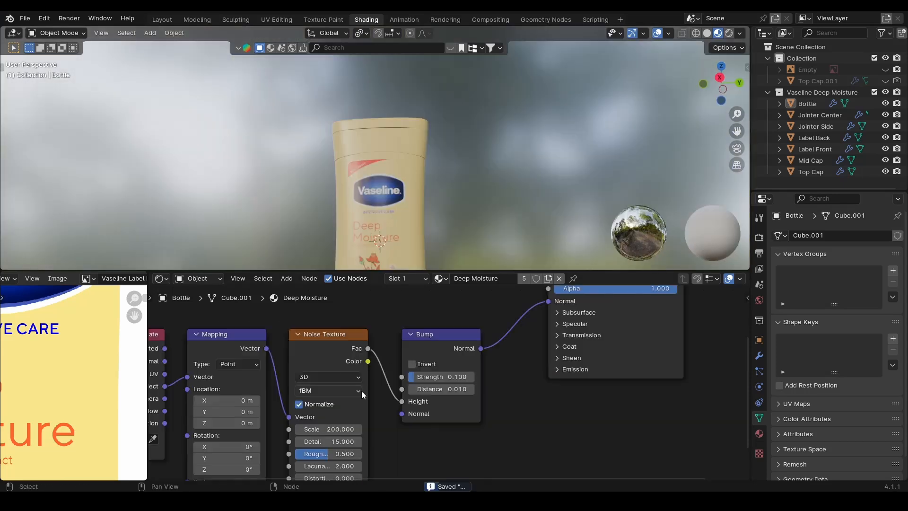
{"action": "scroll", "coordinate": [426, 344], "scroll_direction": "down", "scroll_amount": 3}
{"action": "middle_click_drag", "start_coordinate": [426, 344], "coordinate": [474, 446]}
{"action": "scroll", "coordinate": [563, 404], "scroll_direction": "up", "scroll_amount": 2}
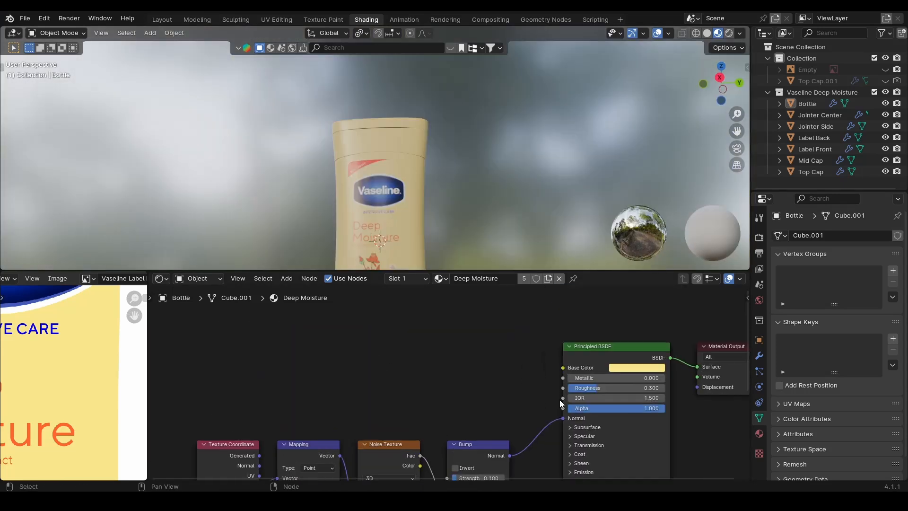
Move the bump node chain lower, and shift the Texture Coordinate and Mapping nodes further away from the Noise Texture
{"action": "middle_click_drag", "start_coordinate": [564, 400], "coordinate": [528, 386]}
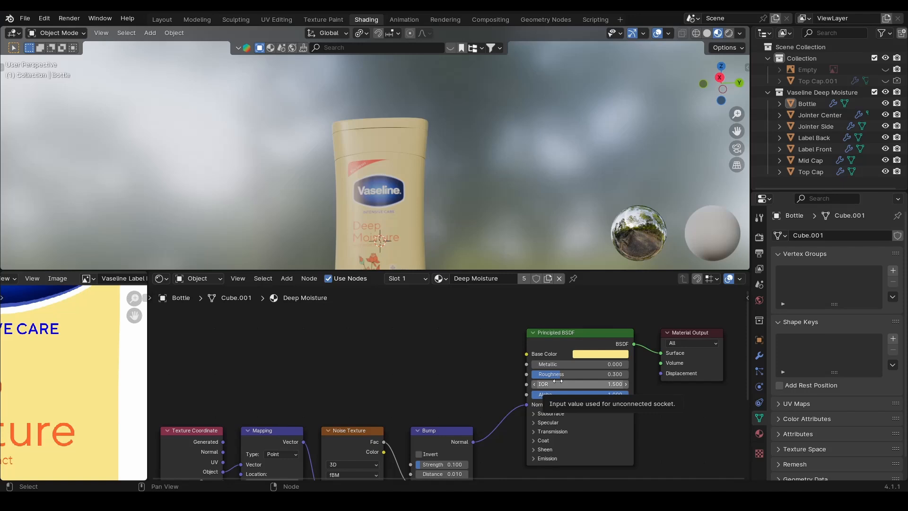
{"action": "scroll", "coordinate": [449, 366], "scroll_direction": "down", "scroll_amount": 2}
{"action": "scroll", "coordinate": [468, 360], "scroll_direction": "down", "scroll_amount": 1}
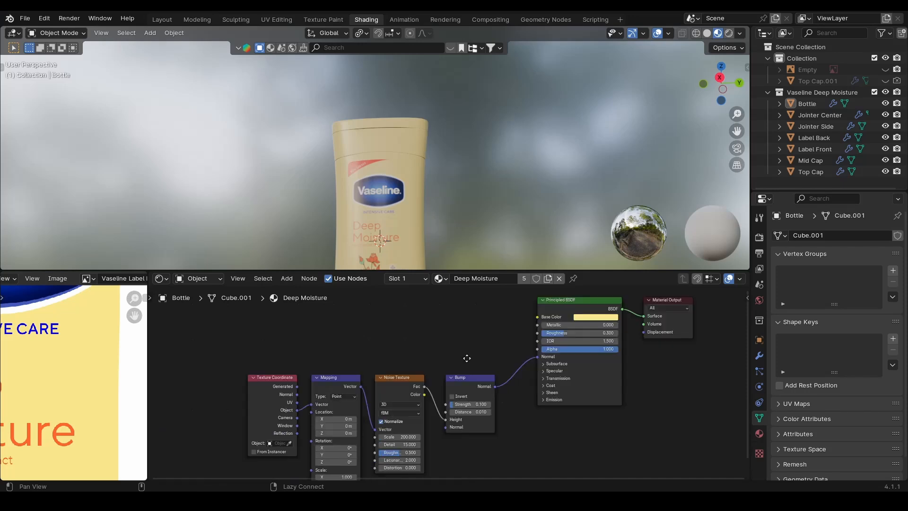
{"action": "left_click_drag", "start_coordinate": [479, 356], "coordinate": [279, 391]}
{"action": "left_click_drag", "start_coordinate": [343, 381], "coordinate": [357, 423]}
{"action": "key", "text": "alt+a"}
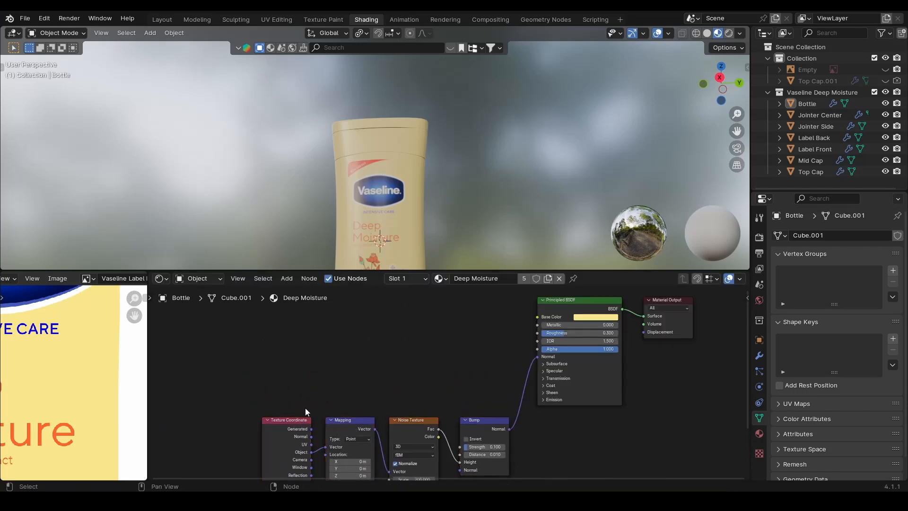
{"action": "mouse_move", "coordinate": [297, 402]}
{"action": "left_mouse_down"}
{"action": "mouse_move", "coordinate": [347, 430]}
{"action": "mouse_move", "coordinate": [300, 411]}
{"action": "left_mouse_up"}
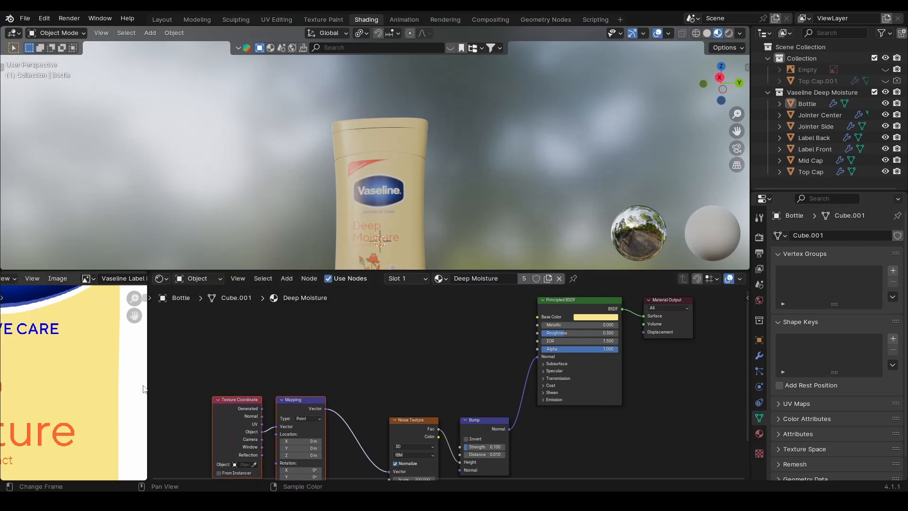
Join the image editor area into the shader editor to widen the node workspace, and save the file
{"action": "right_click", "coordinate": [149, 380]}
{"action": "left_click", "coordinate": [150, 380]}
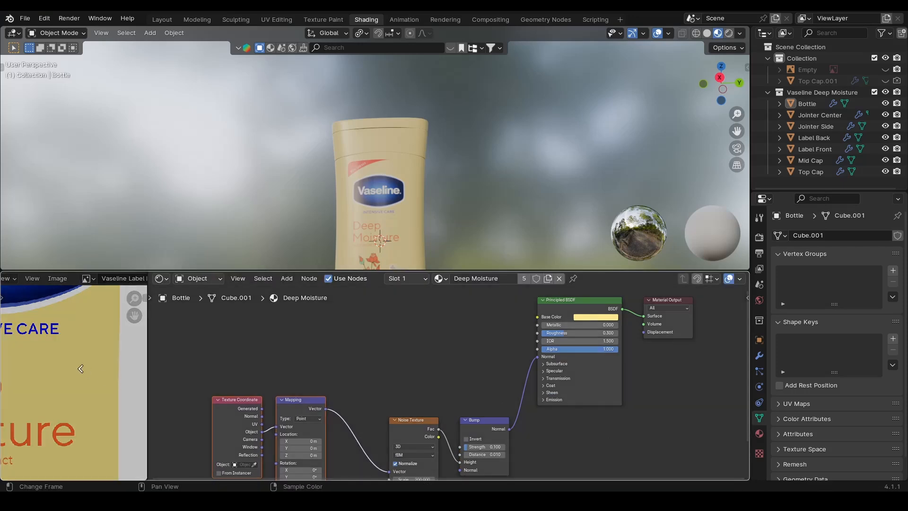
{"action": "left_click", "coordinate": [79, 367]}
{"action": "scroll", "coordinate": [264, 393], "scroll_direction": "down", "scroll_amount": 2}
{"action": "key", "text": "ctrl+s"}
{"action": "scroll", "coordinate": [264, 393], "scroll_direction": "up", "scroll_amount": 3}
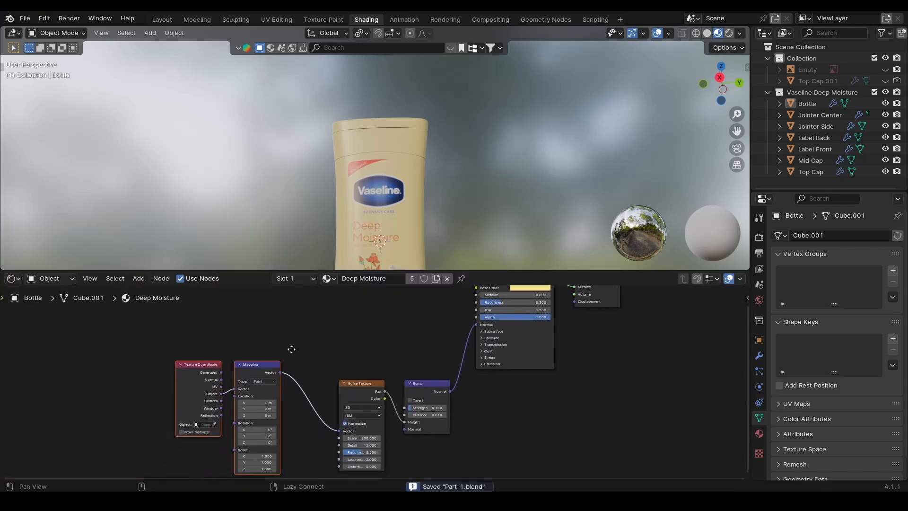
Duplicate the Noise Texture node and place the copy directly above the original
{"action": "left_click", "coordinate": [194, 368]}
{"action": "left_click", "coordinate": [252, 372]}
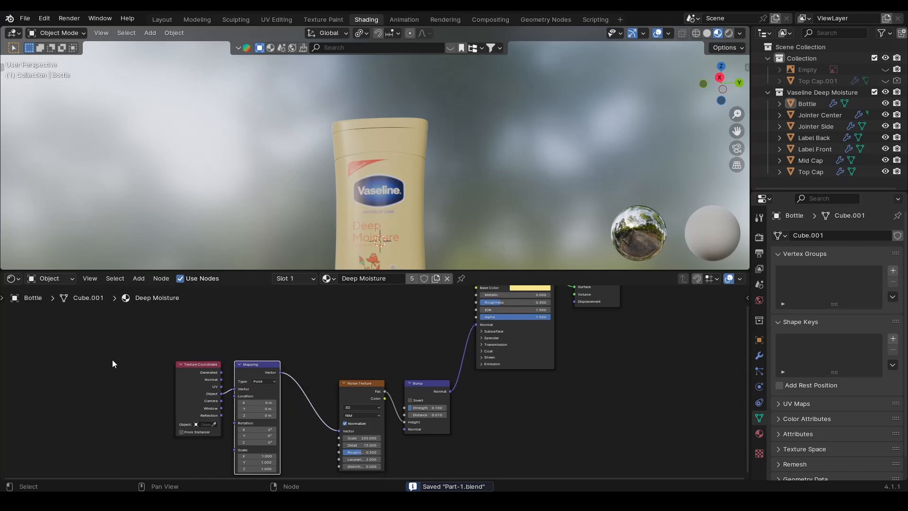
{"action": "middle_click_drag", "start_coordinate": [316, 369], "coordinate": [282, 402]}
{"action": "scroll", "coordinate": [282, 401], "scroll_direction": "down", "scroll_amount": 1}
{"action": "left_click", "coordinate": [317, 421]}
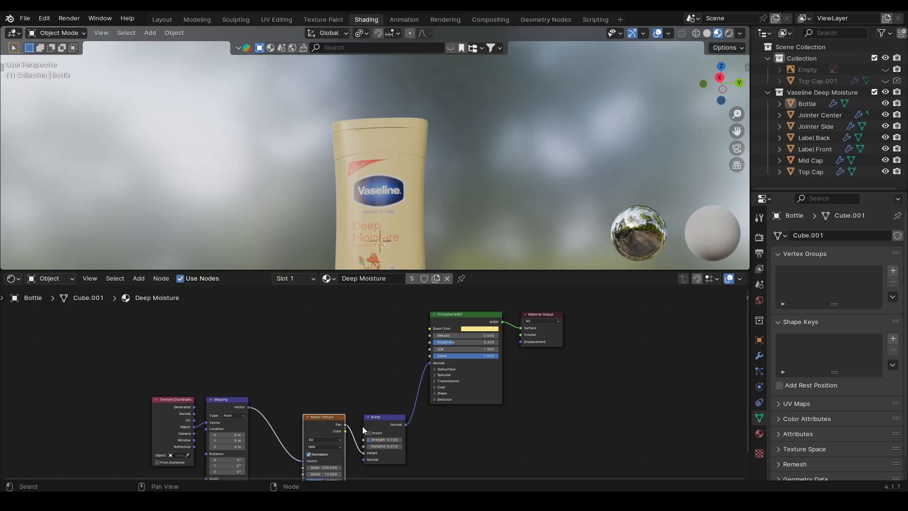
{"action": "key", "text": "shift+d"}
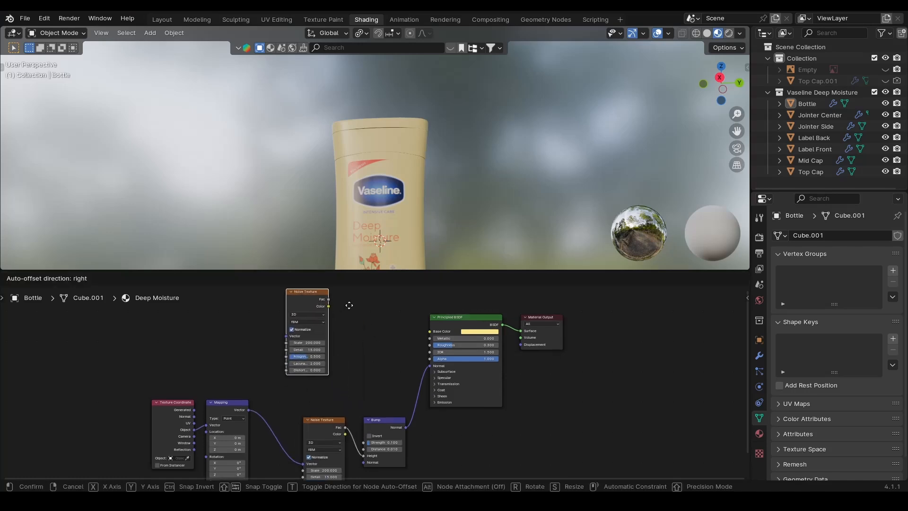
{"action": "left_click", "coordinate": [362, 330]}
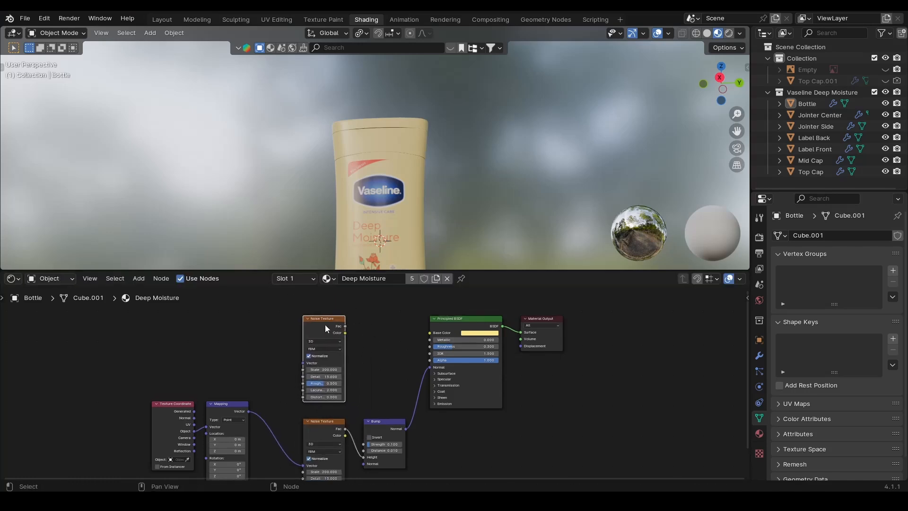
Reset the duplicated Noise Texture to default values, link the Mapping node's Vector output to its Vector input and save the file
{"action": "key", "text": "n"}
{"action": "key", "text": "BackSpace"}
{"action": "scroll", "coordinate": [348, 367], "scroll_direction": "up", "scroll_amount": 2}
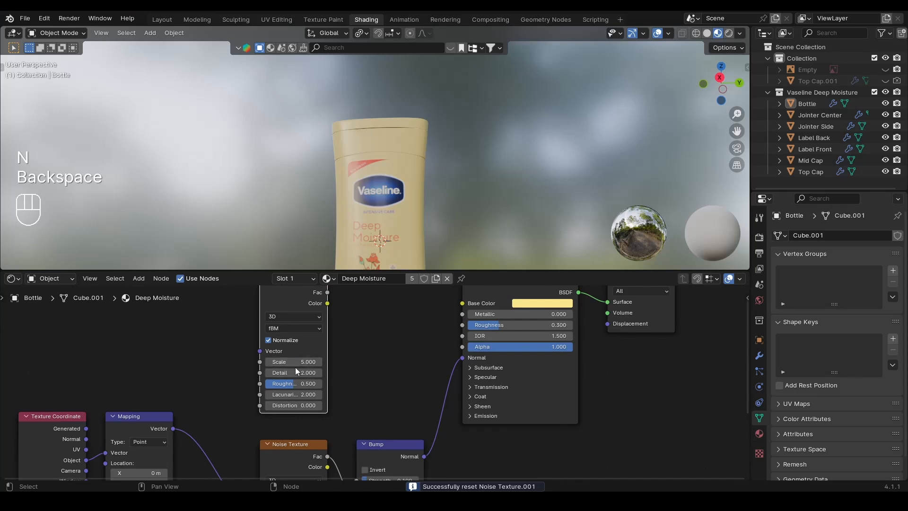
{"action": "scroll", "coordinate": [382, 364], "scroll_direction": "down", "scroll_amount": 1}
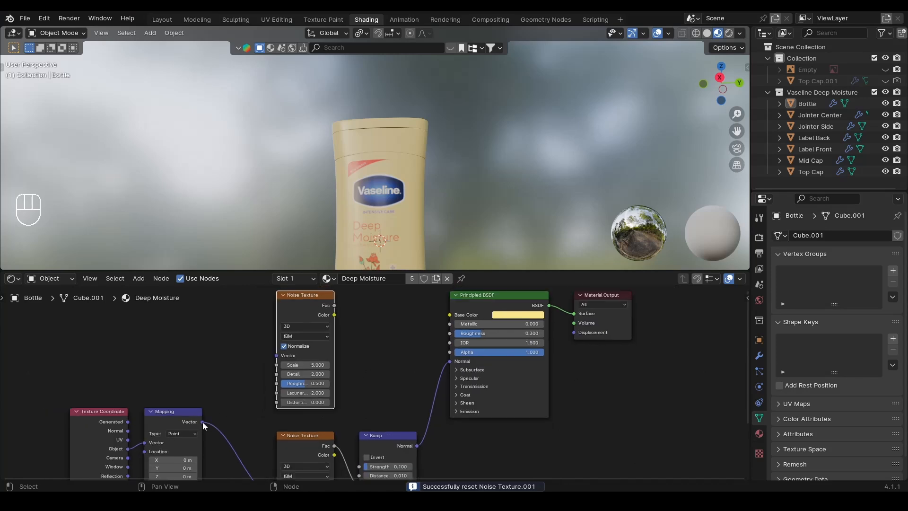
{"action": "left_click_drag", "start_coordinate": [201, 422], "coordinate": [277, 355]}
{"action": "scroll", "coordinate": [336, 348], "scroll_direction": "down", "scroll_amount": 2}
{"action": "middle_click_drag", "start_coordinate": [324, 311], "coordinate": [313, 348]}
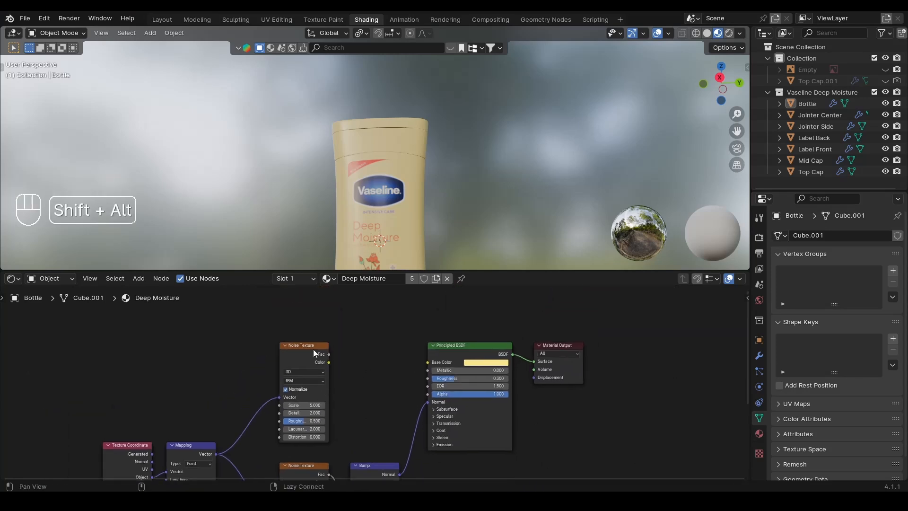
{"action": "key", "text": "ctrl+s"}
{"action": "scroll", "coordinate": [330, 373], "scroll_direction": "up", "scroll_amount": 3}
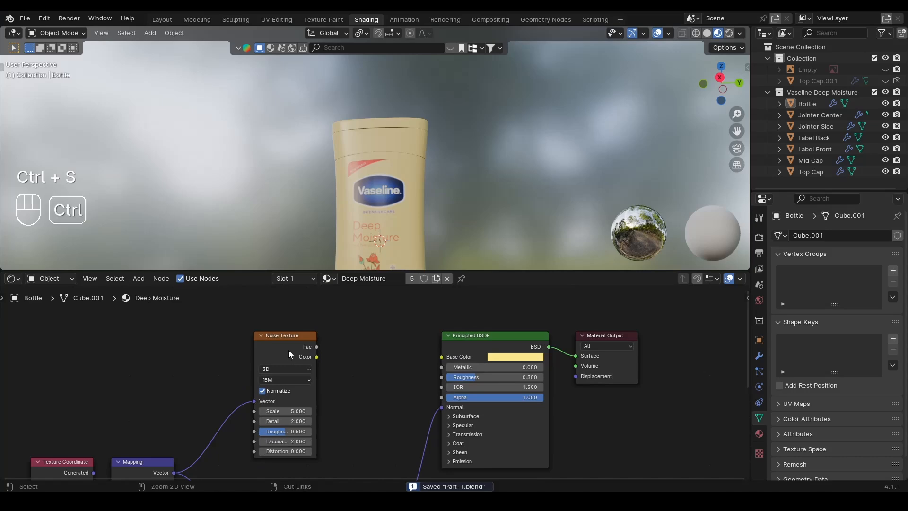
Preview the upper Noise Texture on the bottle and set its Detail to 15
{"action": "left_click", "coordinate": [287, 345], "text": "ctrl+shift"}
{"action": "mouse_move", "coordinate": [361, 195]}
{"action": "left_mouse_down", "text": "alt"}
{"action": "mouse_move", "coordinate": [347, 217]}
{"action": "mouse_move", "coordinate": [396, 211]}
{"action": "mouse_move", "coordinate": [378, 139]}
{"action": "mouse_move", "coordinate": [364, 184]}
{"action": "left_mouse_up", "text": "alt"}
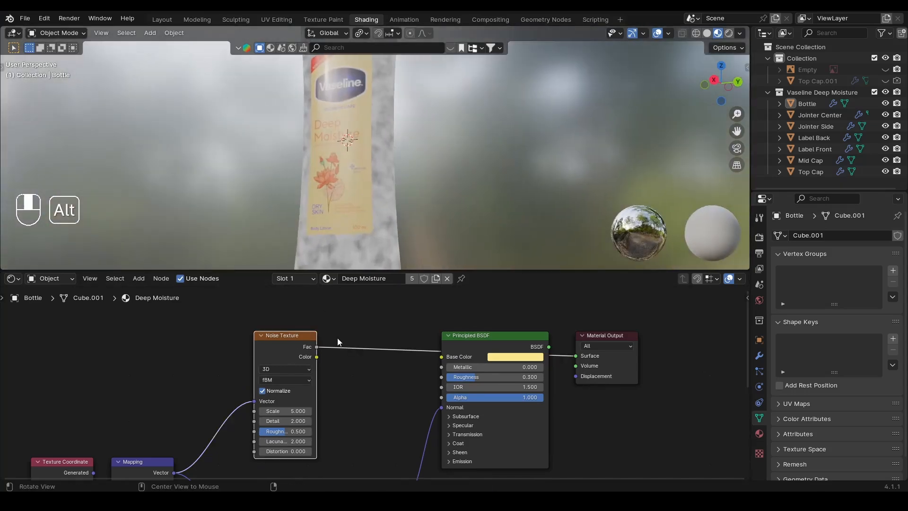
{"action": "scroll", "coordinate": [312, 433], "scroll_direction": "up", "scroll_amount": 3}
{"action": "left_click_drag", "start_coordinate": [260, 416], "coordinate": [331, 416]}
{"action": "scroll", "coordinate": [285, 421], "scroll_direction": "down", "scroll_amount": 4}
{"action": "middle_click_drag", "start_coordinate": [347, 418], "coordinate": [340, 417], "text": "shift"}
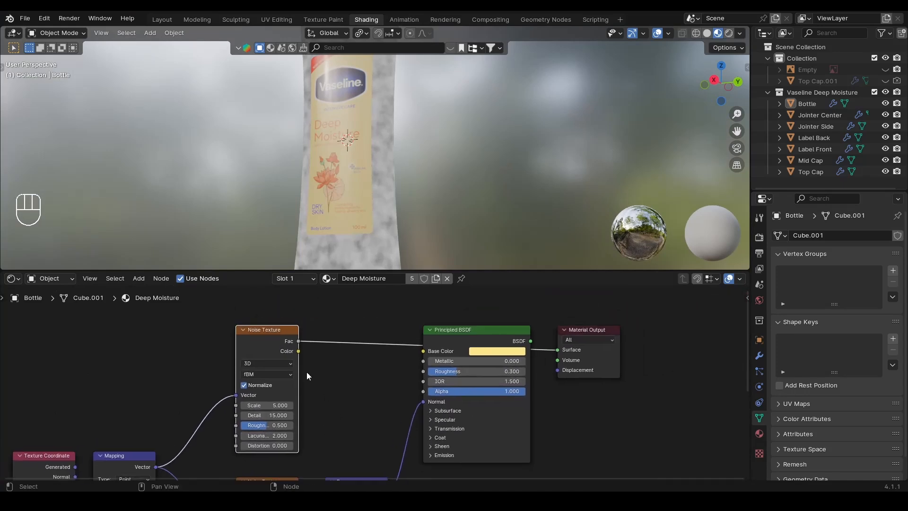
Link the upper Noise Texture's Fac to the Principled BSDF's Roughness and reconnect the BSDF to the Material Output's Surface
{"action": "left_click_drag", "start_coordinate": [299, 341], "coordinate": [427, 373]}
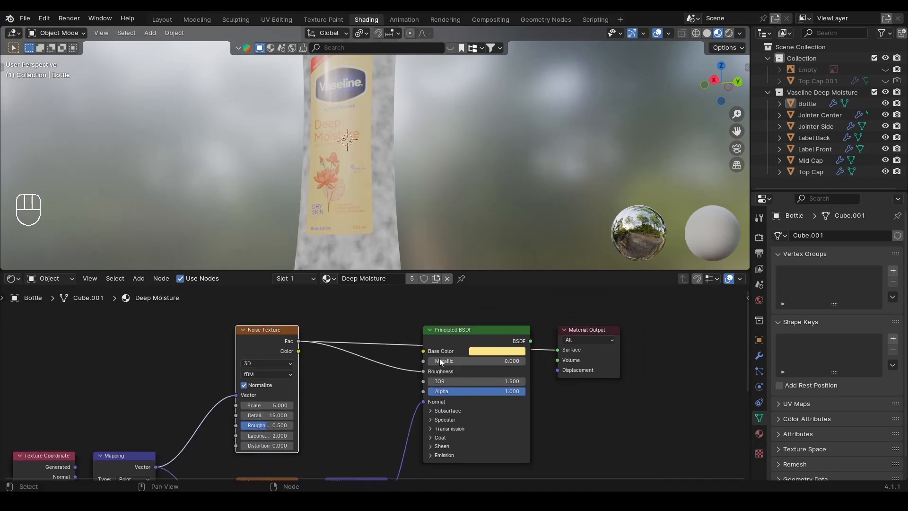
{"action": "left_click_drag", "start_coordinate": [531, 341], "coordinate": [557, 350]}
Isolate the bottle in local view, inspect its upper surface up close and save the file
{"action": "left_click", "coordinate": [389, 98]}
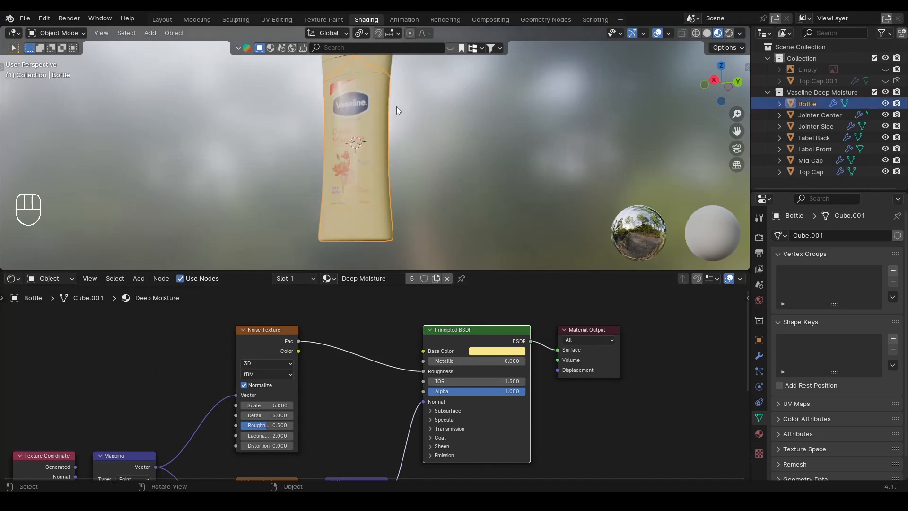
{"action": "key", "text": "KP_Divide"}
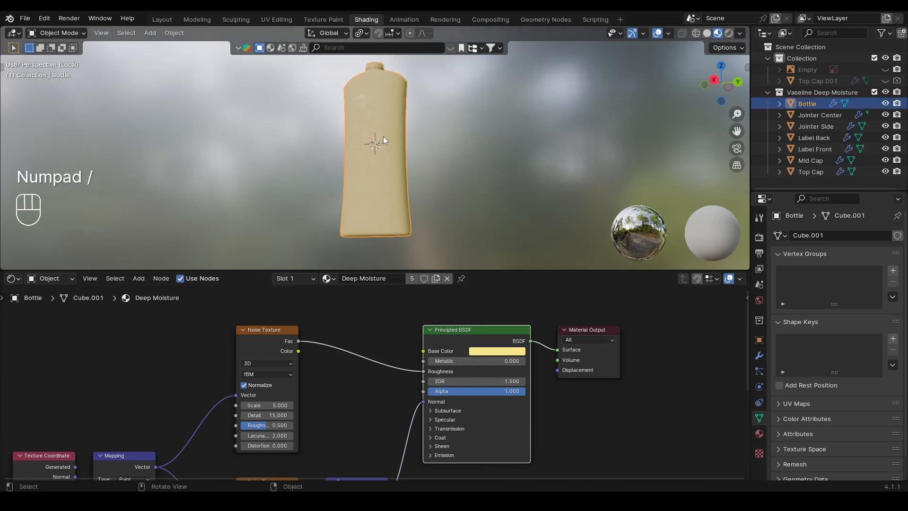
{"action": "middle_click_drag", "start_coordinate": [383, 137], "coordinate": [356, 109]}
{"action": "middle_click_drag", "start_coordinate": [381, 138], "coordinate": [380, 138], "text": "alt"}
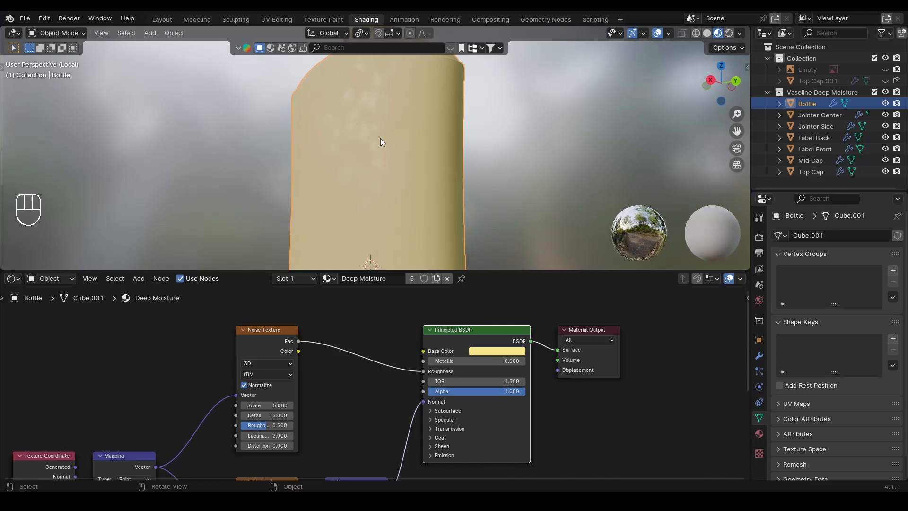
{"action": "key", "text": "ctrl+s"}
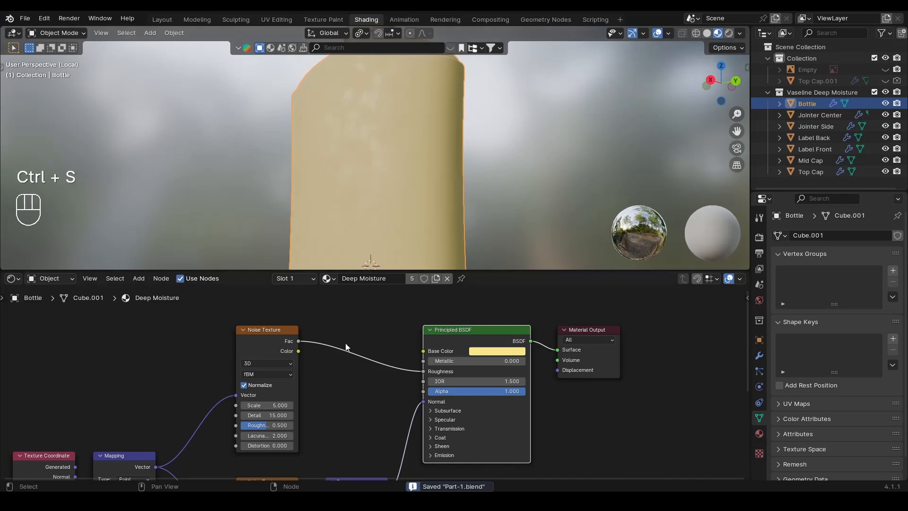
Preview the noise on the bottle, undo and remake its Fac link to Roughness, and restore the BSDF link to Surface
{"action": "left_click", "coordinate": [270, 338], "text": "ctrl+shift"}
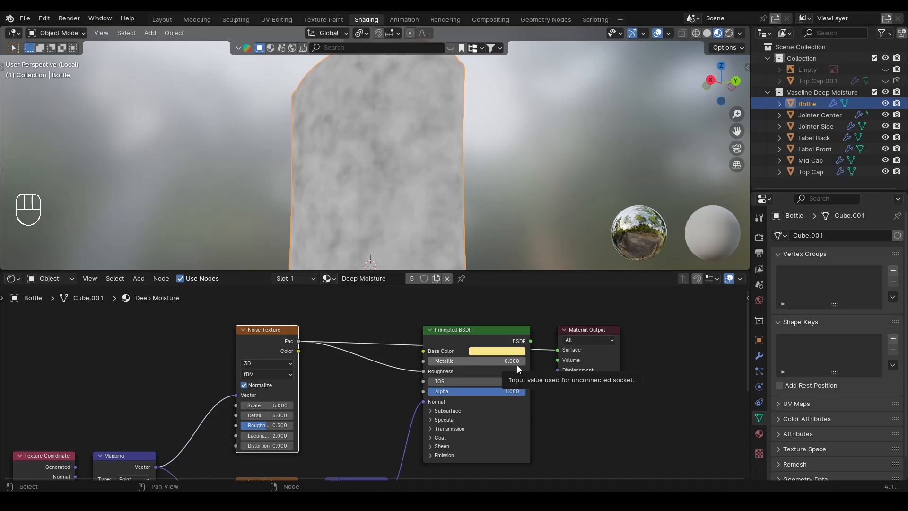
{"action": "key", "text": "ctrl+z"}
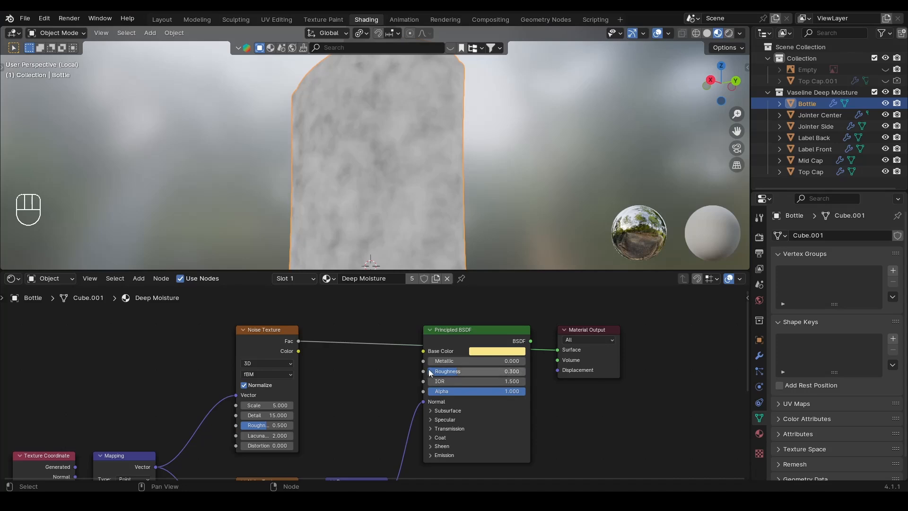
{"action": "left_click_drag", "start_coordinate": [300, 340], "coordinate": [423, 371]}
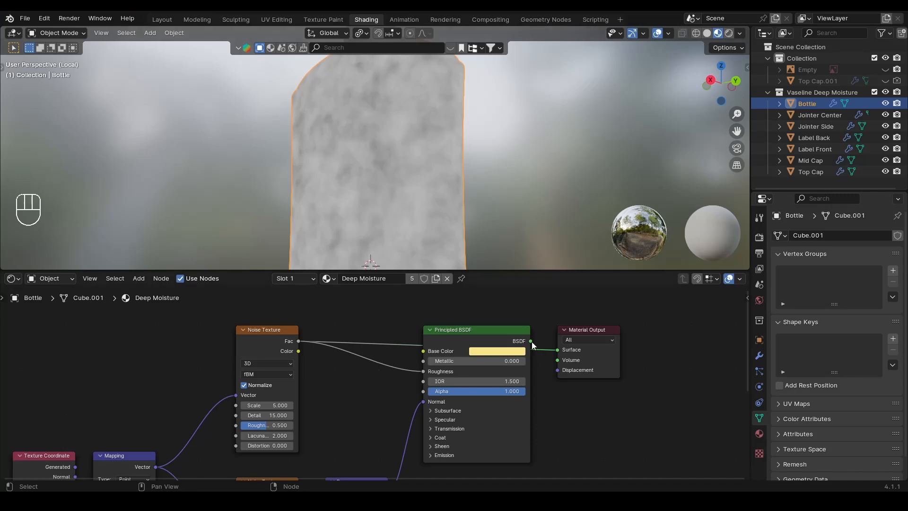
{"action": "key", "text": "ctrl+s"}
{"action": "left_click_drag", "start_coordinate": [531, 341], "coordinate": [557, 352]}
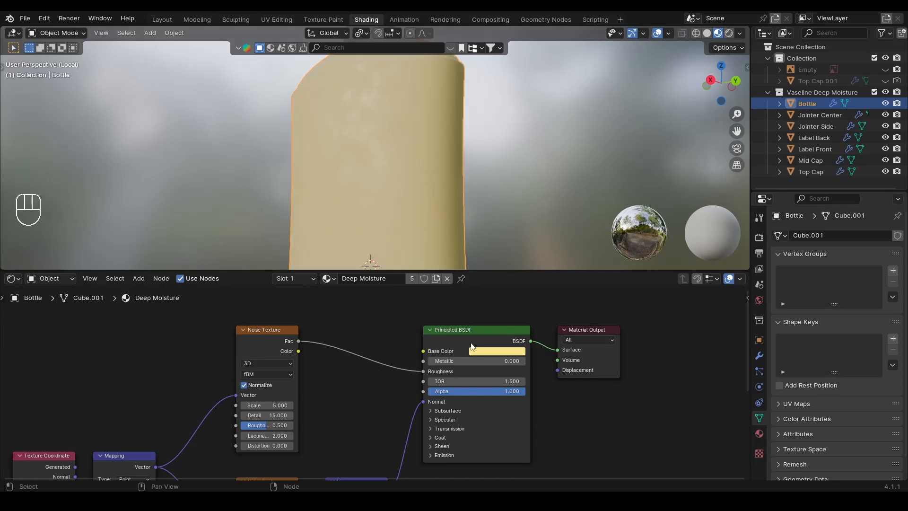
Shift the Principled BSDF and Material Output nodes aside, and insert a Color Ramp between the upper Noise Texture and Roughness
{"action": "left_click_drag", "start_coordinate": [490, 336], "coordinate": [550, 336]}
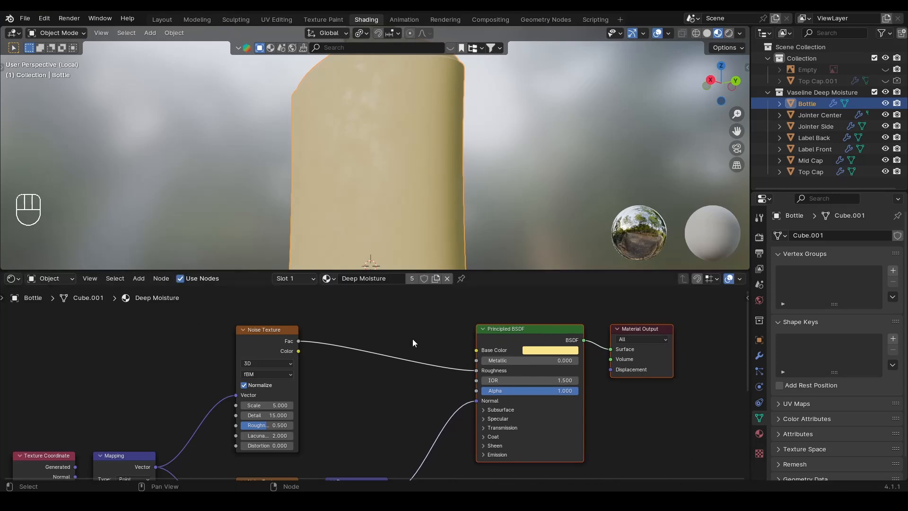
{"action": "key", "text": "ctrl+s"}
{"action": "key", "text": "shift+a"}
{"action": "left_click", "coordinate": [393, 329]}
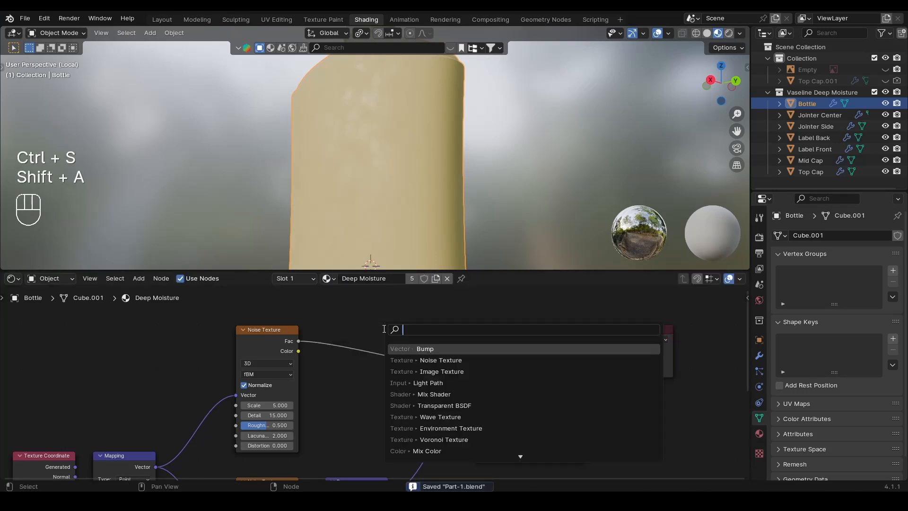
{"action": "type", "text": "color ramp"}
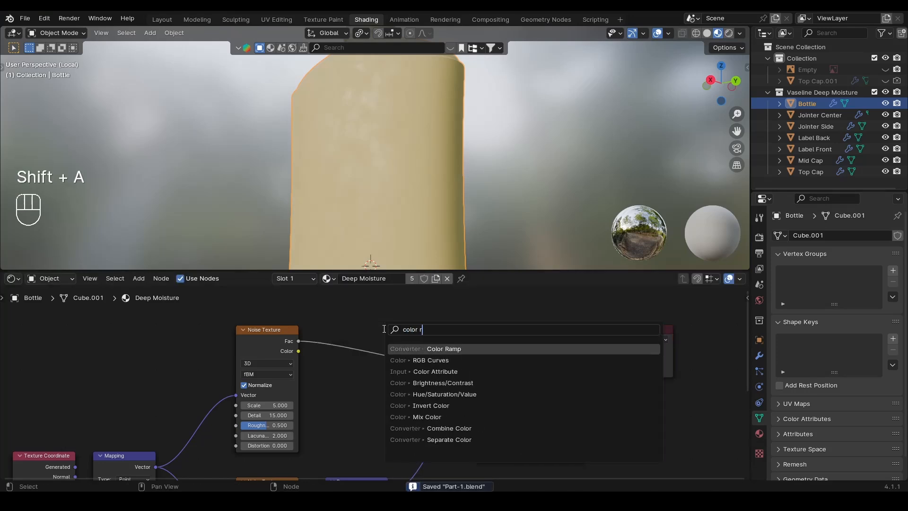
{"action": "key", "text": "Return"}
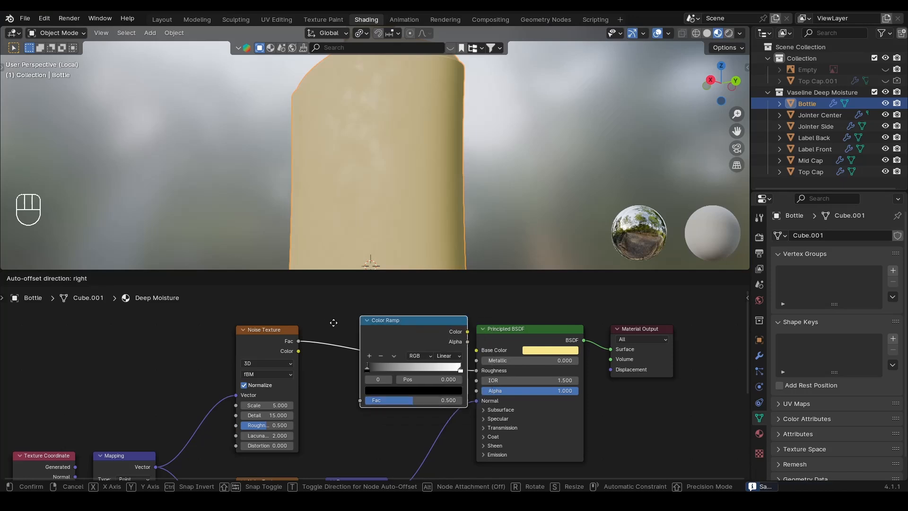
{"action": "left_click", "coordinate": [351, 319]}
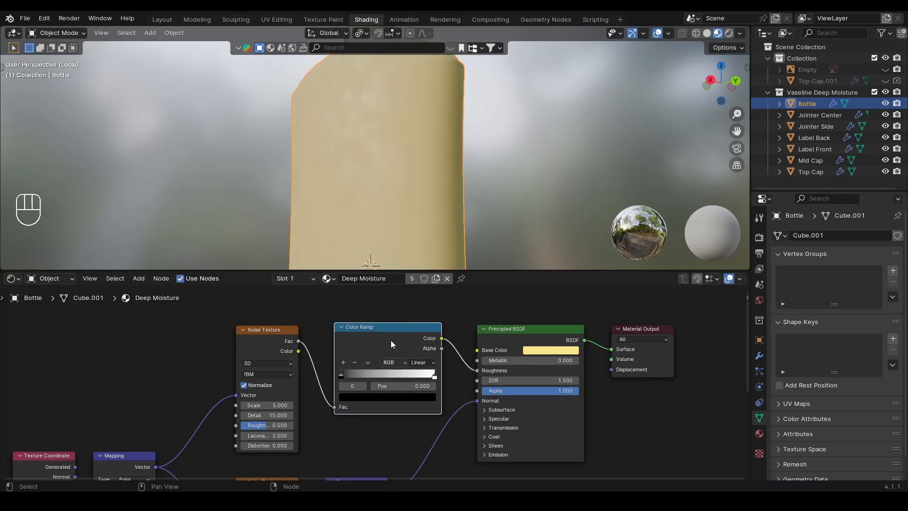
Preview the Color Ramp, move its black stop to 0.332, and reconnect the BSDF to Surface to check the bottle
{"action": "left_click", "coordinate": [442, 344], "text": "ctrl+shift"}
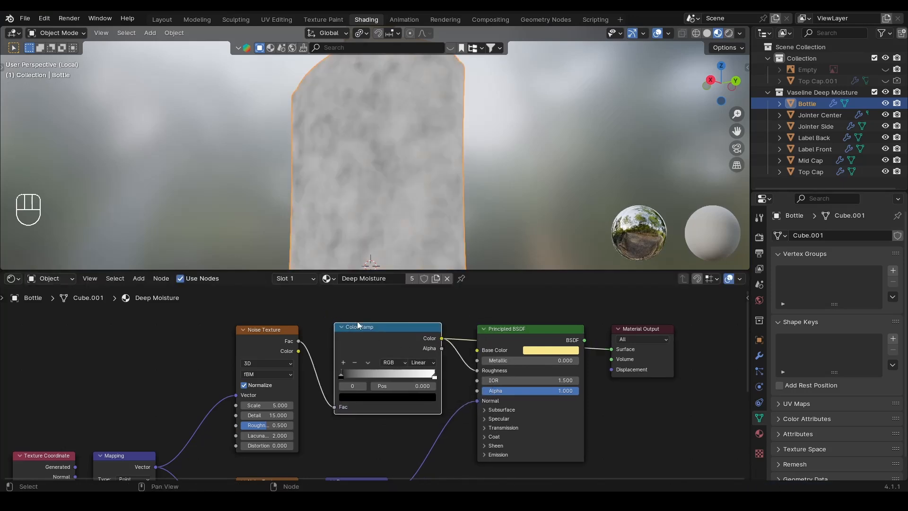
{"action": "key", "text": "ctrl+s"}
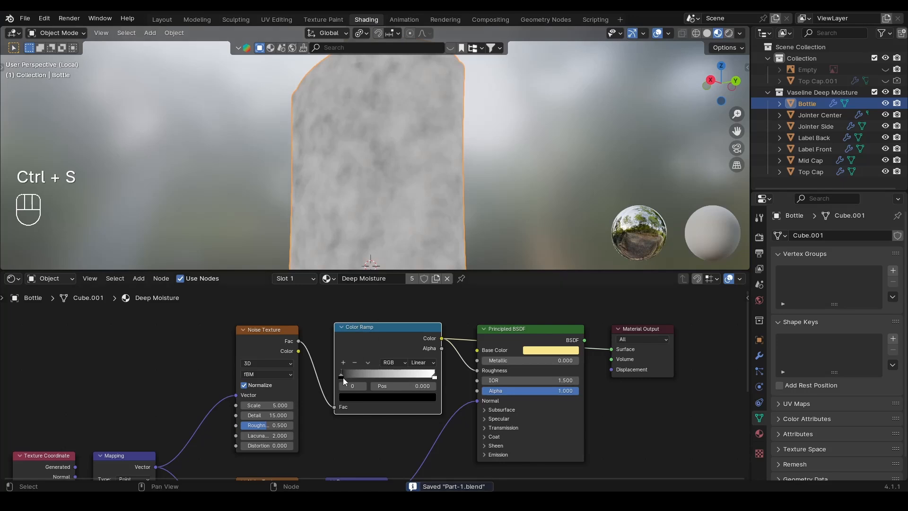
{"action": "left_click_drag", "start_coordinate": [343, 377], "coordinate": [375, 381]}
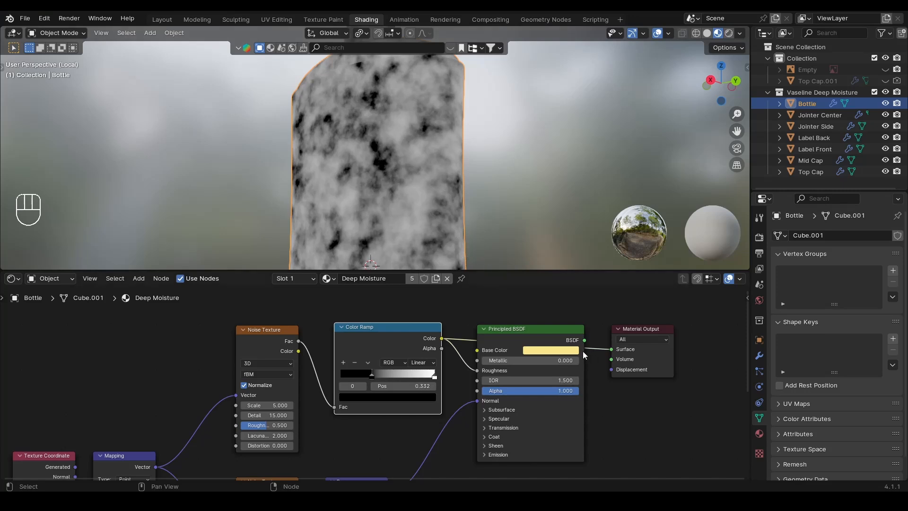
{"action": "left_click_drag", "start_coordinate": [584, 341], "coordinate": [611, 350]}
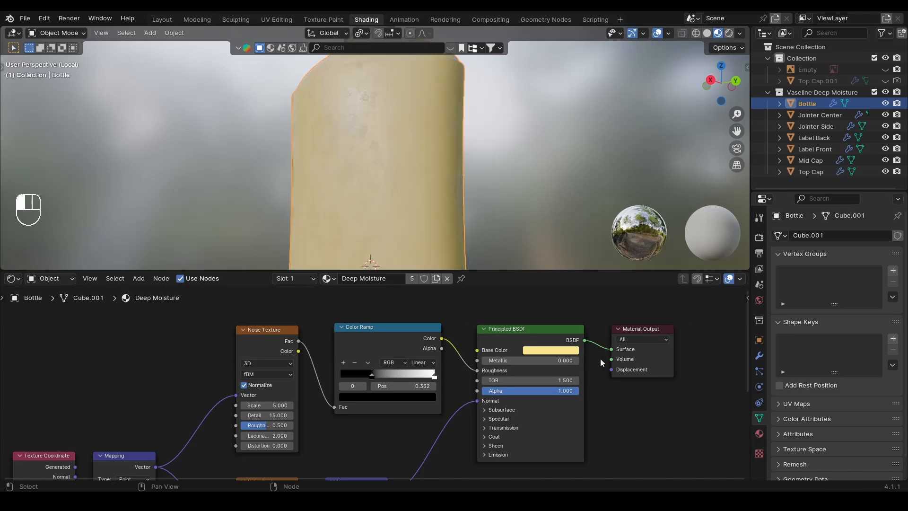
{"action": "left_click", "coordinate": [502, 197]}
{"action": "scroll", "coordinate": [389, 155], "scroll_direction": "down", "scroll_amount": 2}
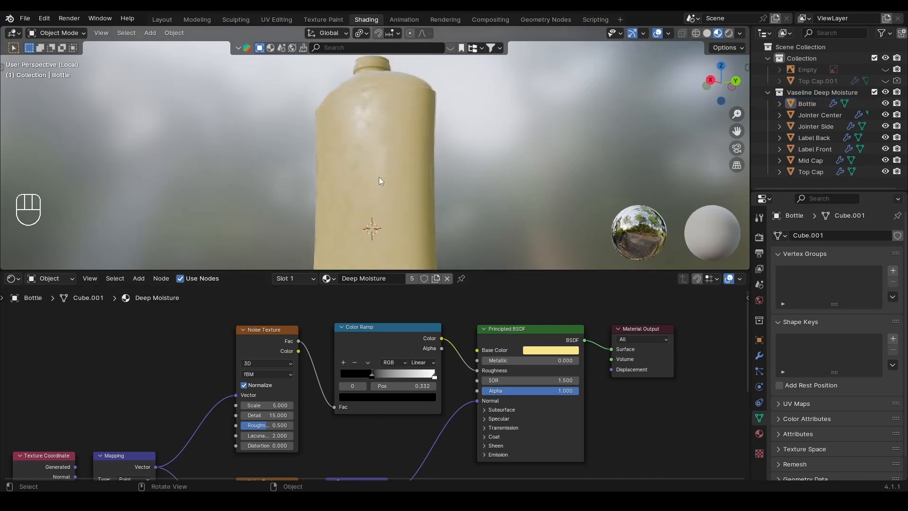
Inspect the bottle's roughness variation from several angles and up close, and save the file
{"action": "mouse_move", "coordinate": [367, 166]}
{"action": "middle_mouse_down", "text": "alt"}
{"action": "mouse_move", "coordinate": [377, 141]}
{"action": "mouse_move", "coordinate": [376, 158]}
{"action": "middle_mouse_up", "text": "alt"}
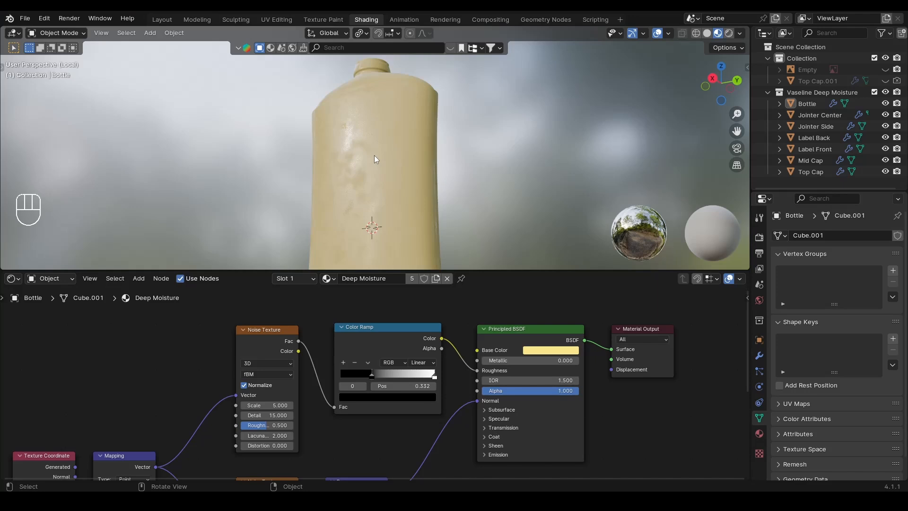
{"action": "scroll", "coordinate": [353, 157], "scroll_direction": "down", "scroll_amount": 1}
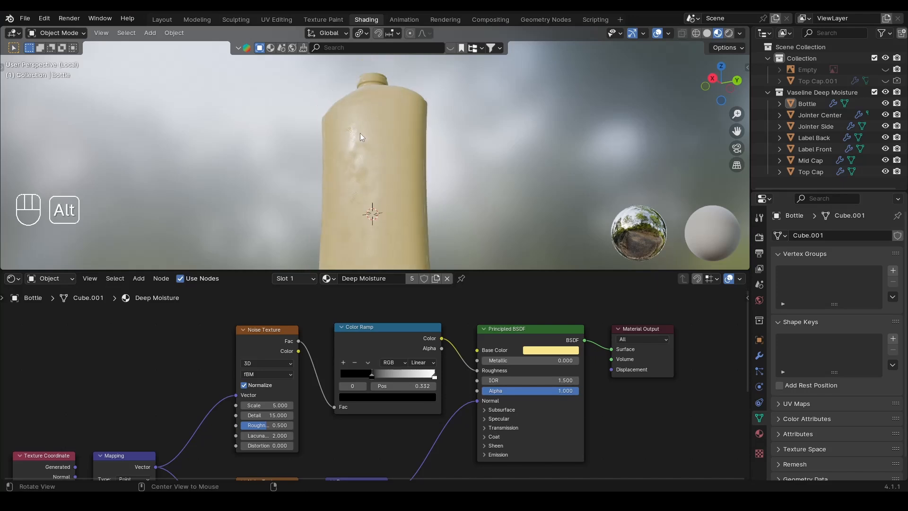
{"action": "middle_click_drag", "start_coordinate": [359, 134], "coordinate": [368, 149], "text": "alt"}
{"action": "scroll", "coordinate": [349, 201], "scroll_direction": "up", "scroll_amount": 5}
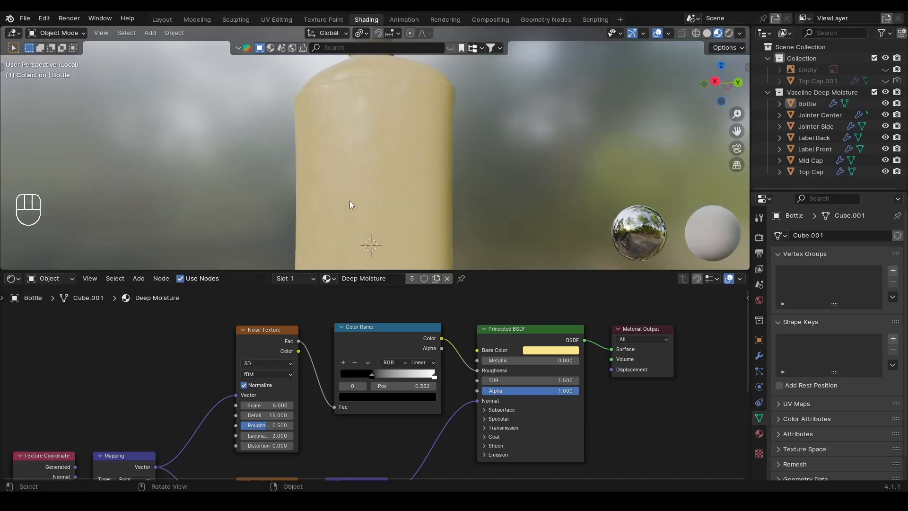
{"action": "middle_click_drag", "start_coordinate": [313, 161], "coordinate": [325, 188]}
{"action": "key", "text": "ctrl+s"}
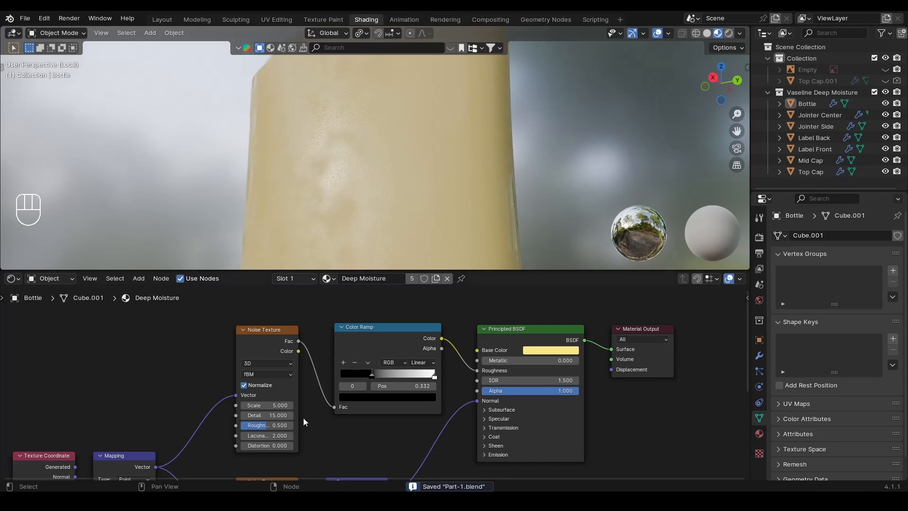
Preview the Color Ramp on the bottle and try a Scale of 10 on the upper Noise Texture
{"action": "scroll", "coordinate": [284, 426], "scroll_direction": "up", "scroll_amount": 2}
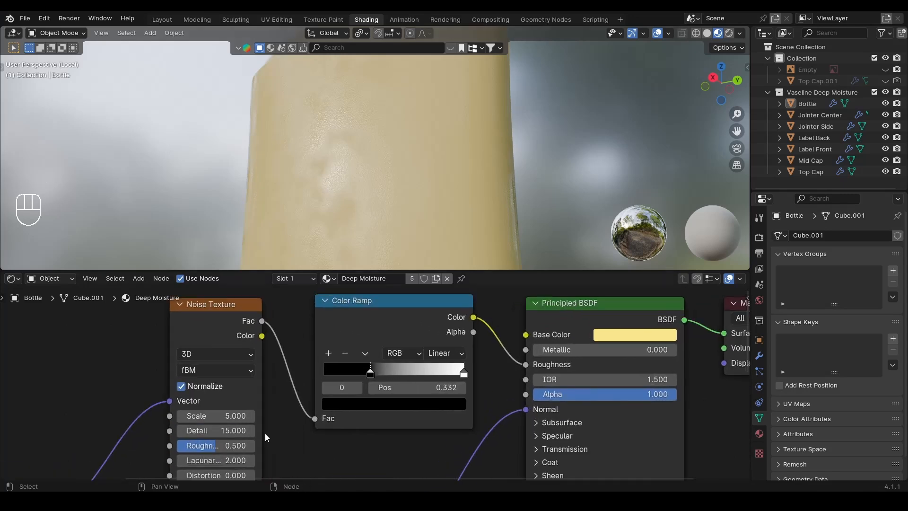
{"action": "left_click", "coordinate": [429, 321], "text": "ctrl+shift"}
{"action": "left_click", "coordinate": [218, 416]}
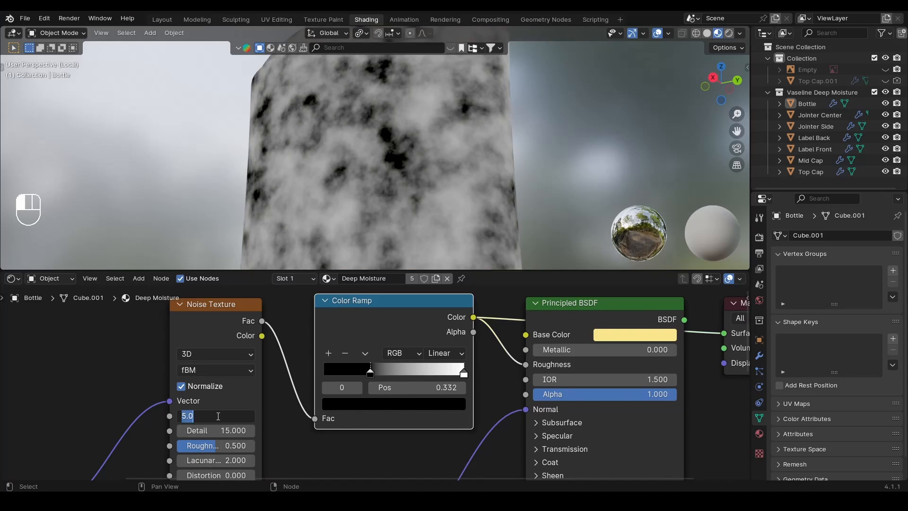
{"action": "type", "text": "10"}
{"action": "key", "text": "Return"}
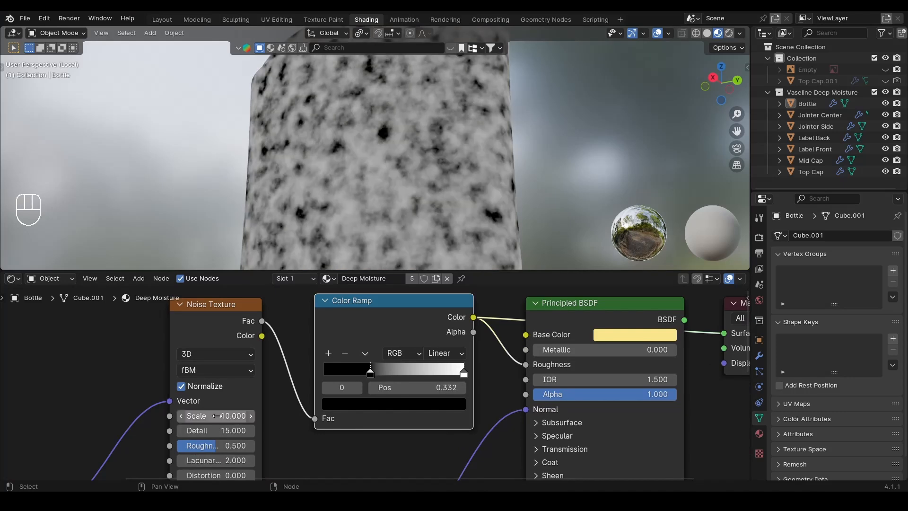
{"action": "scroll", "coordinate": [403, 183], "scroll_direction": "down", "scroll_amount": 2}
{"action": "scroll", "coordinate": [308, 371], "scroll_direction": "down", "scroll_amount": 2}
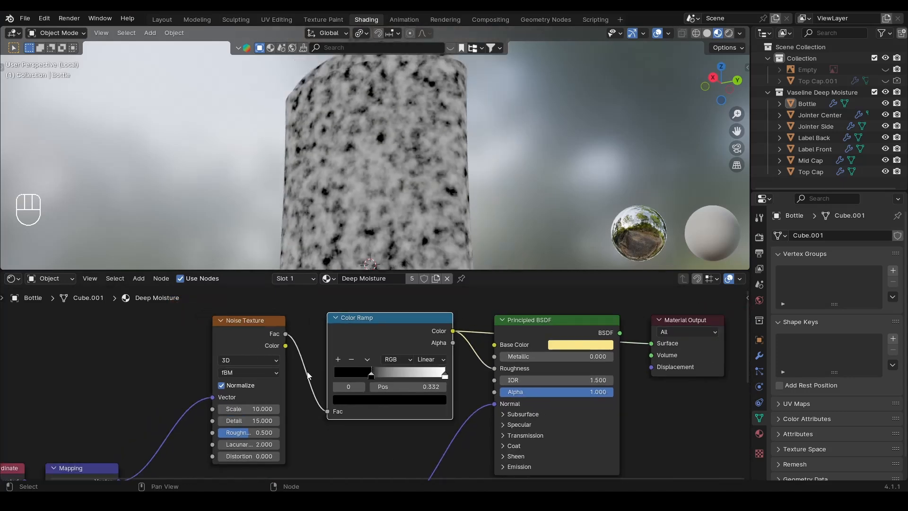
{"action": "scroll", "coordinate": [307, 371], "scroll_direction": "up", "scroll_amount": 1}
Lighten the Color Ramp's black stop to mid grey and darken its white stop to a Value of 0.300
{"action": "left_click", "coordinate": [372, 402]}
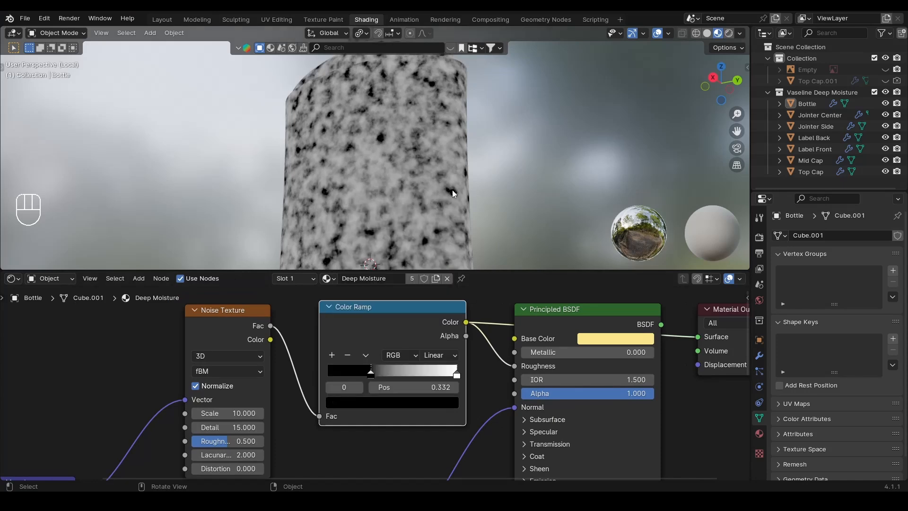
{"action": "left_click", "coordinate": [354, 403]}
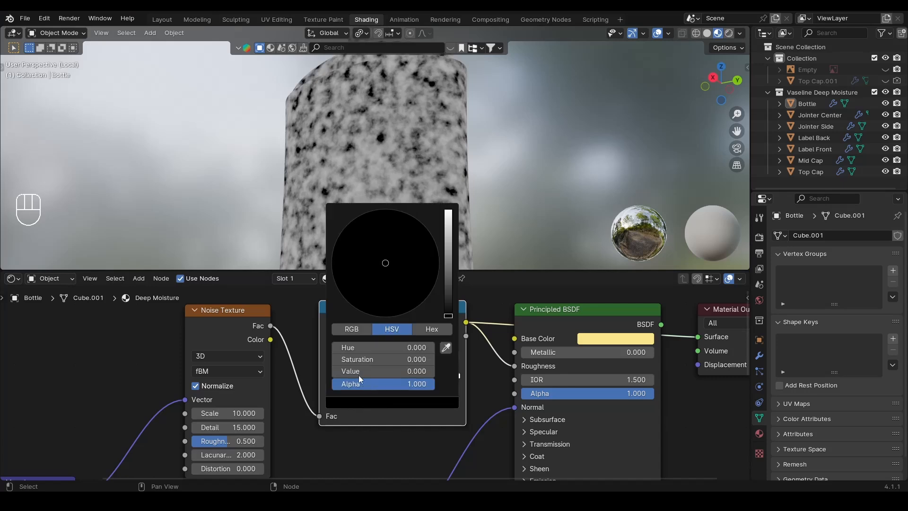
{"action": "left_click_drag", "start_coordinate": [333, 371], "coordinate": [354, 371], "text": "ctrl"}
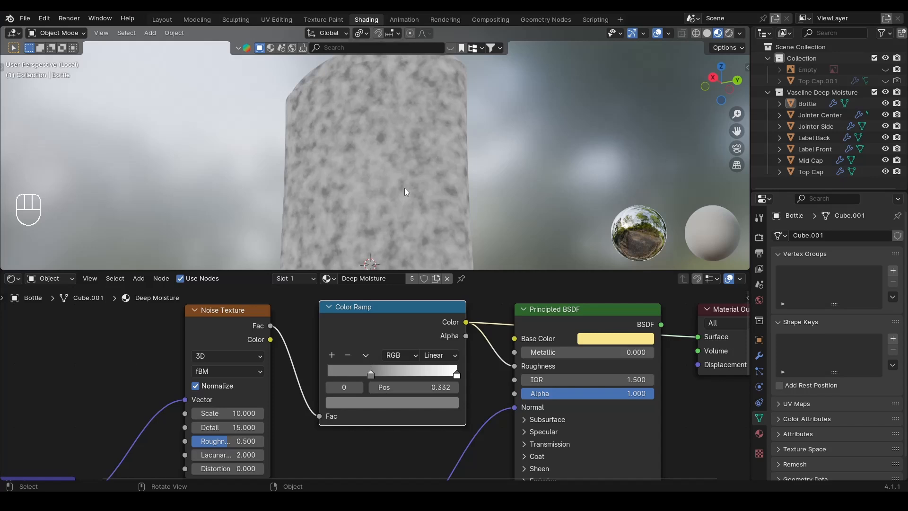
{"action": "left_click", "coordinate": [457, 374]}
{"action": "left_click", "coordinate": [432, 402]}
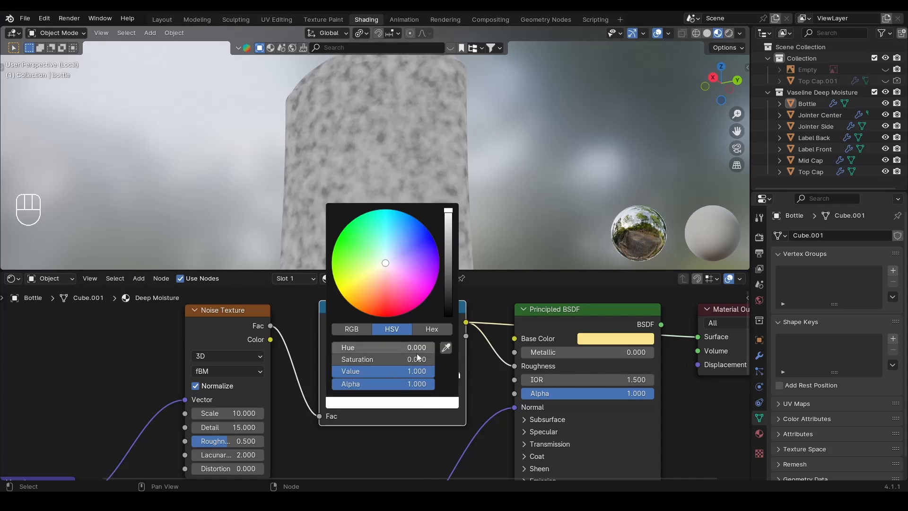
{"action": "left_click_drag", "start_coordinate": [429, 372], "coordinate": [396, 373], "text": "ctrl"}
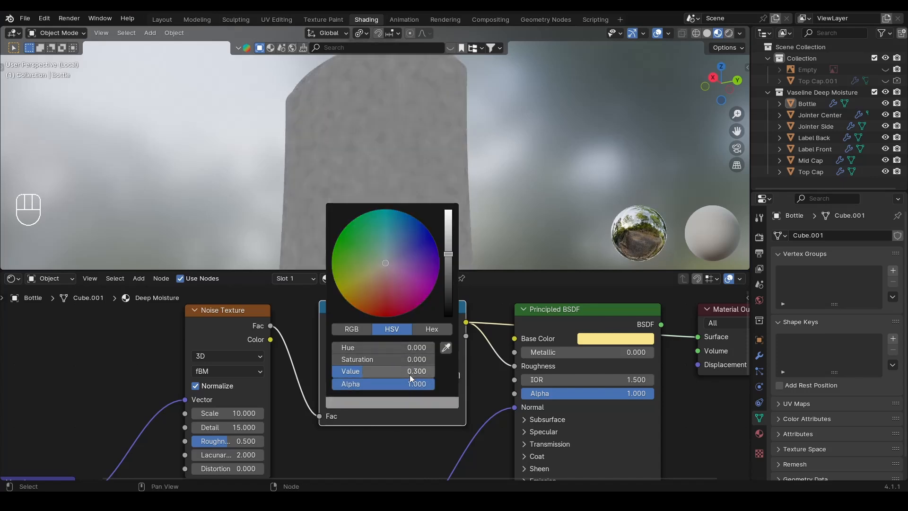
{"action": "left_click", "coordinate": [369, 373]}
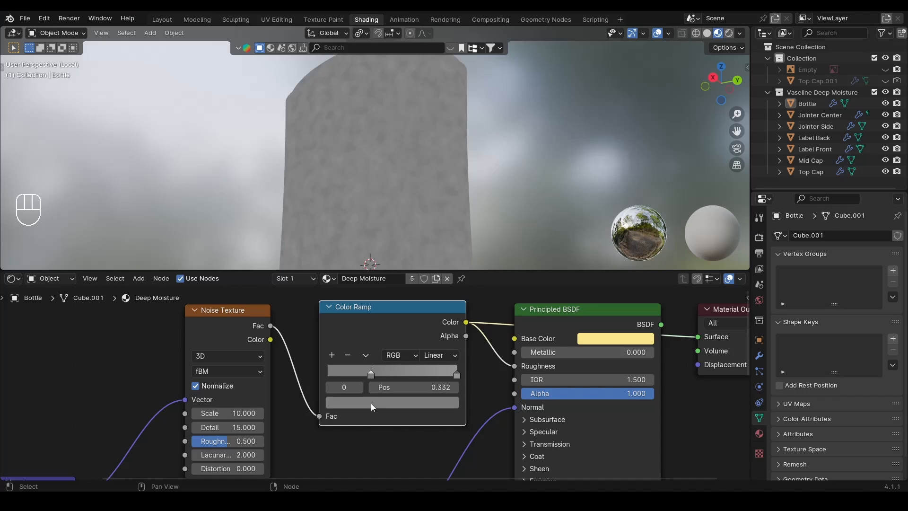
{"action": "left_click", "coordinate": [371, 403]}
{"action": "left_click", "coordinate": [456, 374]}
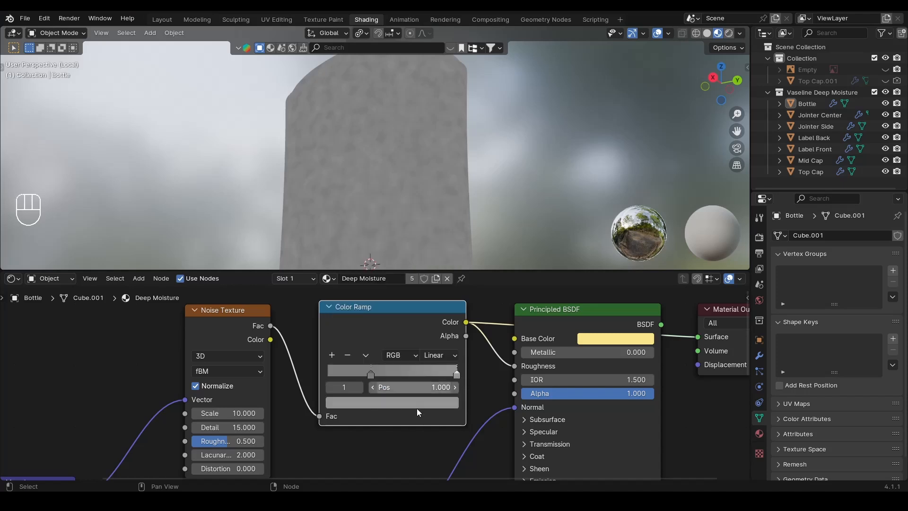
{"action": "left_click", "coordinate": [418, 403]}
{"action": "left_click", "coordinate": [392, 436]}
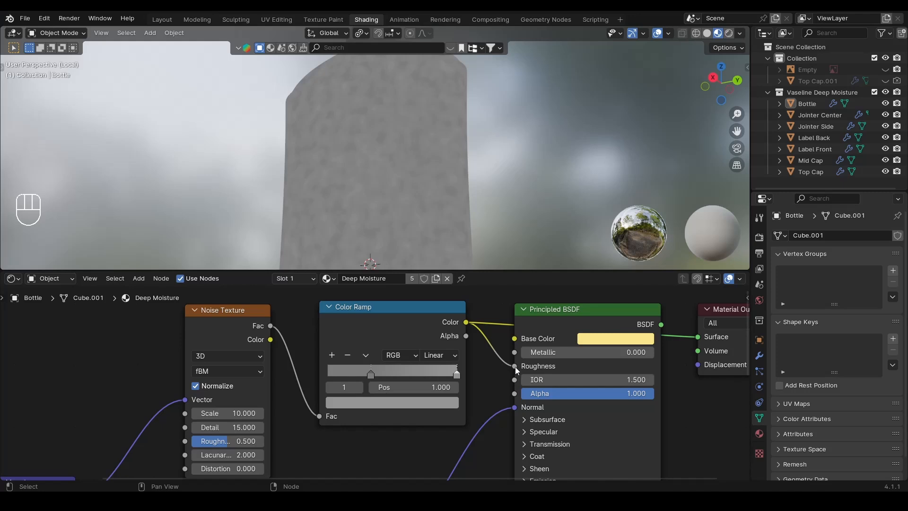
Examine the softened noise preview on the bottle, set the upper Noise Texture's Scale to 5, and save the file
{"action": "mouse_move", "coordinate": [515, 367]}
{"action": "left_mouse_down"}
{"action": "mouse_move", "coordinate": [498, 364]}
{"action": "mouse_move", "coordinate": [513, 368]}
{"action": "left_mouse_up"}
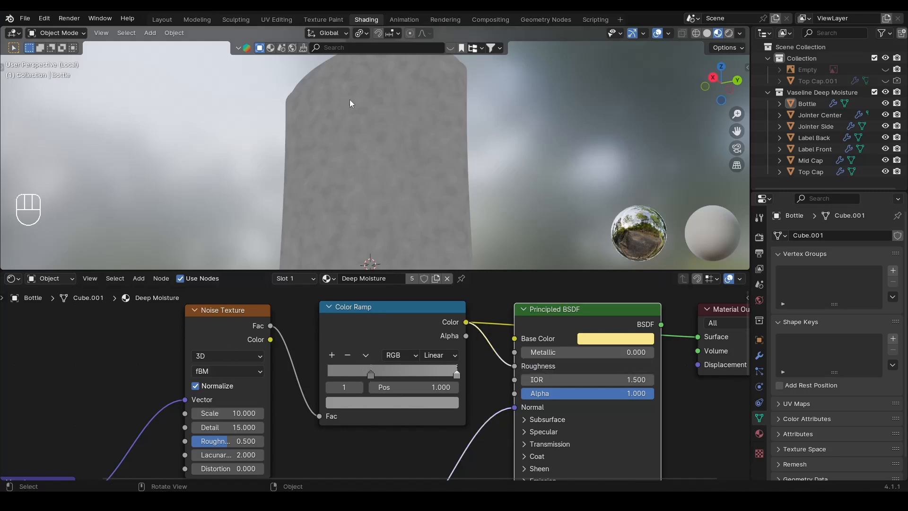
{"action": "scroll", "coordinate": [350, 99], "scroll_direction": "up", "scroll_amount": 3}
{"action": "left_click_drag", "start_coordinate": [354, 141], "coordinate": [357, 112], "text": "alt"}
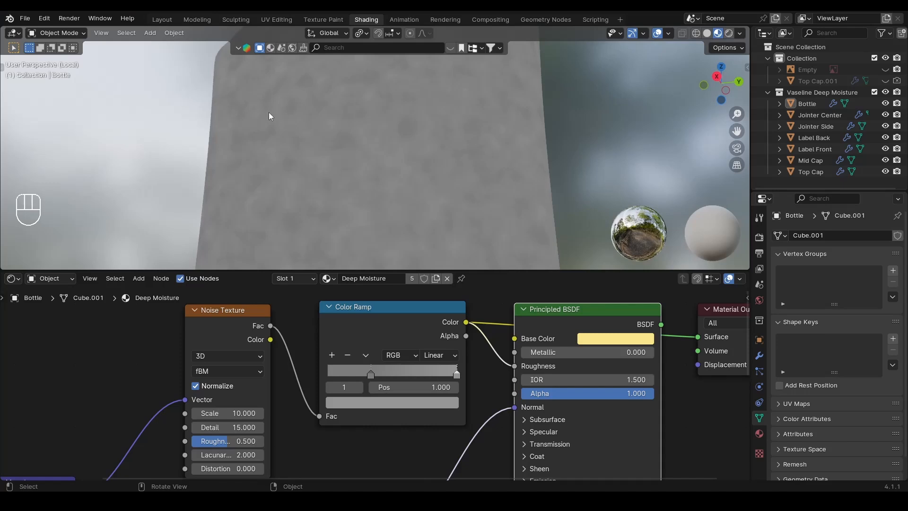
{"action": "scroll", "coordinate": [355, 132], "scroll_direction": "down", "scroll_amount": 3}
{"action": "scroll", "coordinate": [374, 191], "scroll_direction": "down", "scroll_amount": 2}
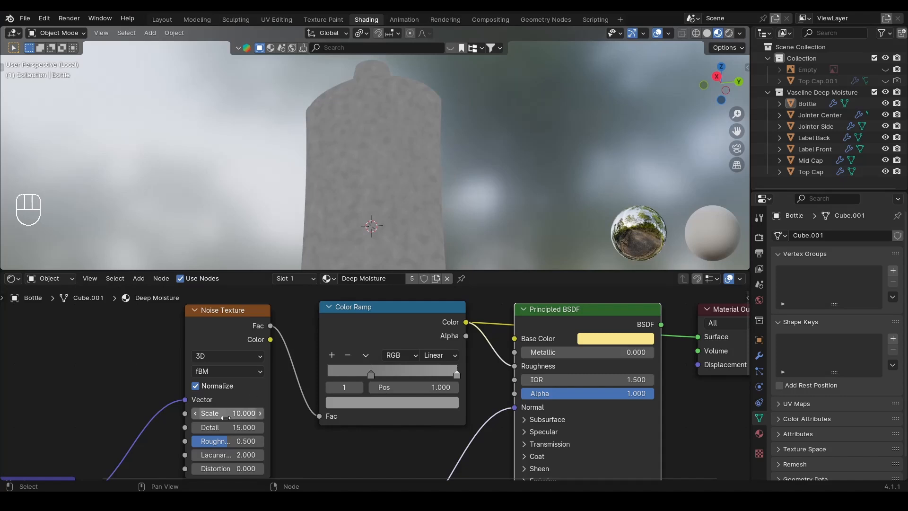
{"action": "left_click", "coordinate": [242, 413]}
{"action": "type", "text": "5"}
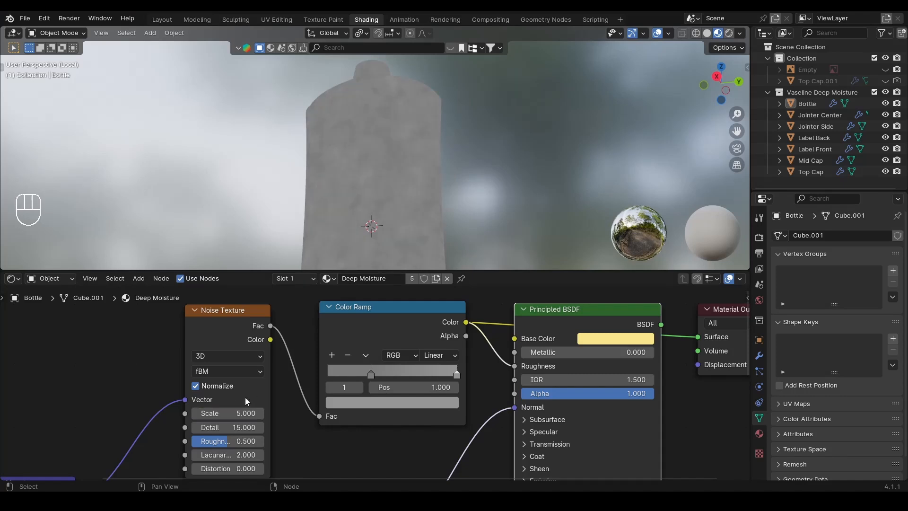
{"action": "key", "text": "Return"}
{"action": "key", "text": "ctrl+s"}
Reconnect the Principled BSDF to the Material Output's Surface, inspect the shaded bottle up close and save the file
{"action": "scroll", "coordinate": [308, 384], "scroll_direction": "down", "scroll_amount": 1}
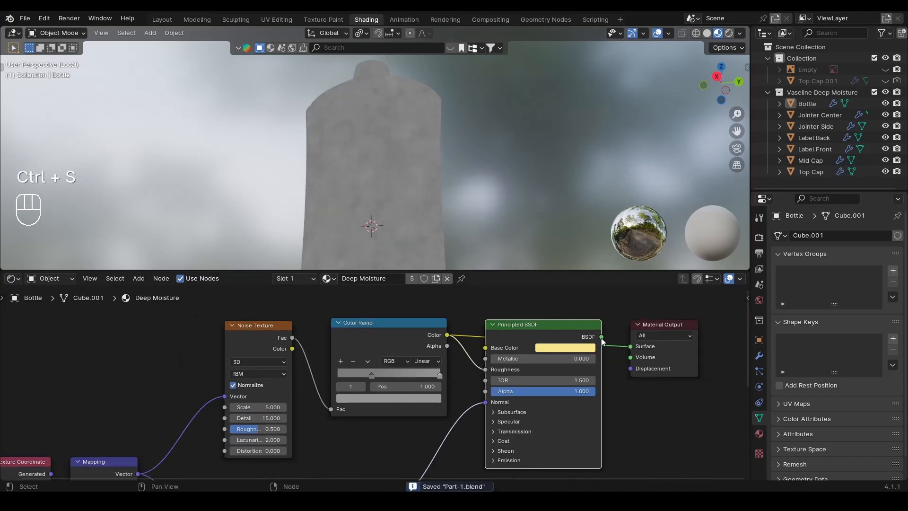
{"action": "left_click_drag", "start_coordinate": [601, 336], "coordinate": [631, 348]}
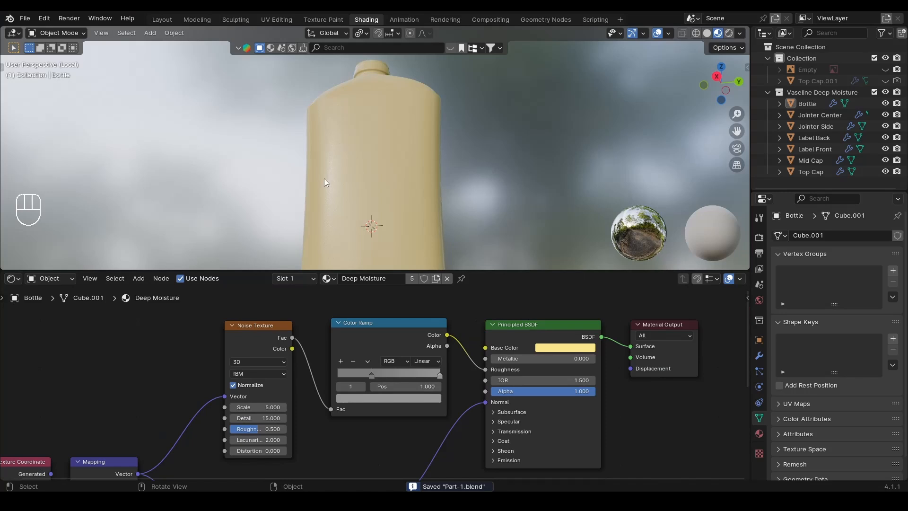
{"action": "middle_click_drag", "start_coordinate": [325, 177], "coordinate": [344, 138]}
{"action": "scroll", "coordinate": [284, 193], "scroll_direction": "up", "scroll_amount": 5}
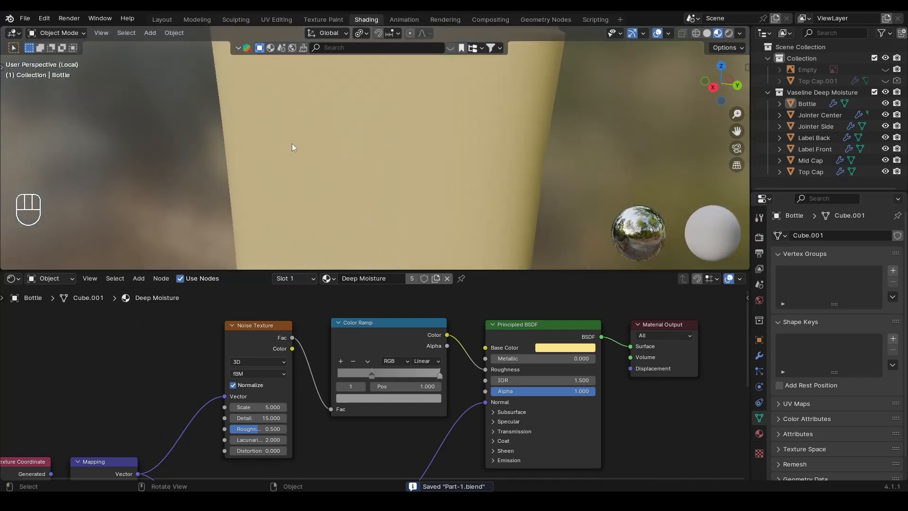
{"action": "middle_click_drag", "start_coordinate": [290, 121], "coordinate": [255, 225], "text": "alt"}
{"action": "key", "text": "ctrl+s"}
{"action": "scroll", "coordinate": [447, 418], "scroll_direction": "down", "scroll_amount": 3}
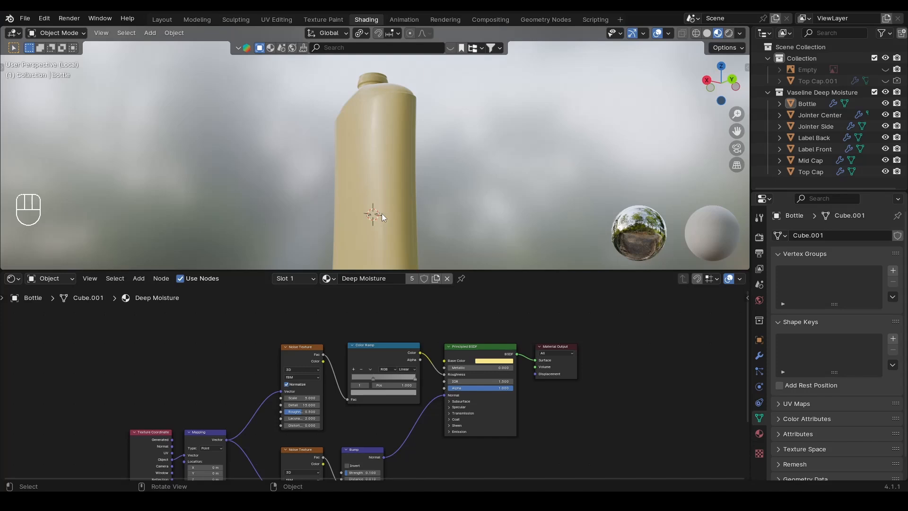
Leave local view, save the file, and inspect the caps and the bottle surface beside the front label
{"action": "key", "text": "KP_Divide"}
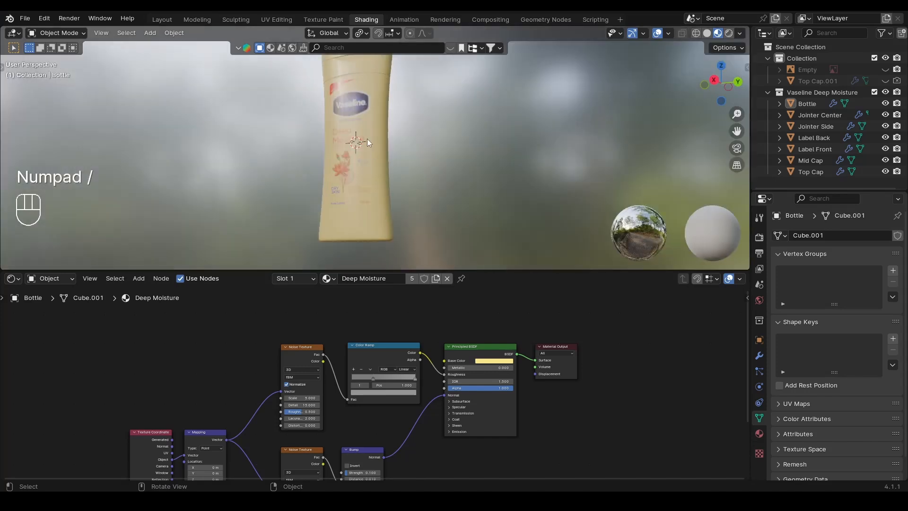
{"action": "middle_click_drag", "start_coordinate": [367, 138], "coordinate": [385, 188], "text": "alt"}
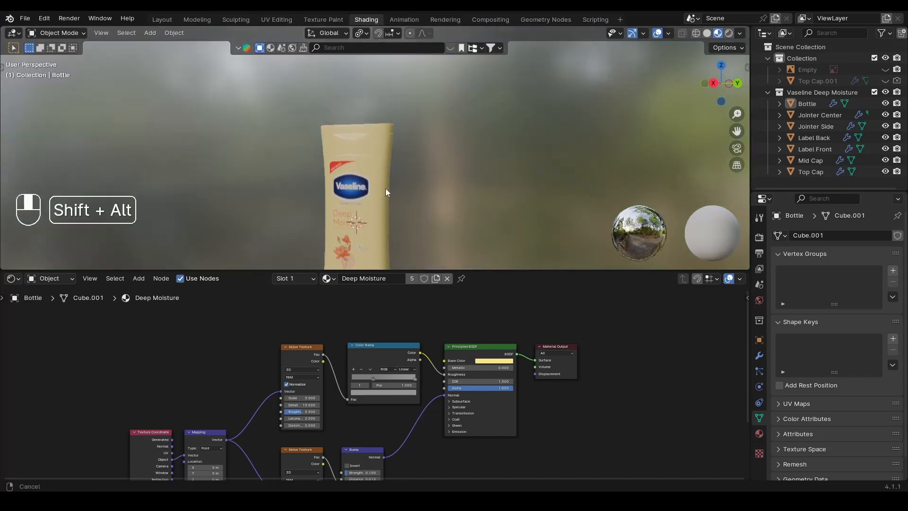
{"action": "key", "text": "ctrl+s"}
{"action": "scroll", "coordinate": [384, 208], "scroll_direction": "up", "scroll_amount": 2}
{"action": "left_click", "coordinate": [388, 178]}
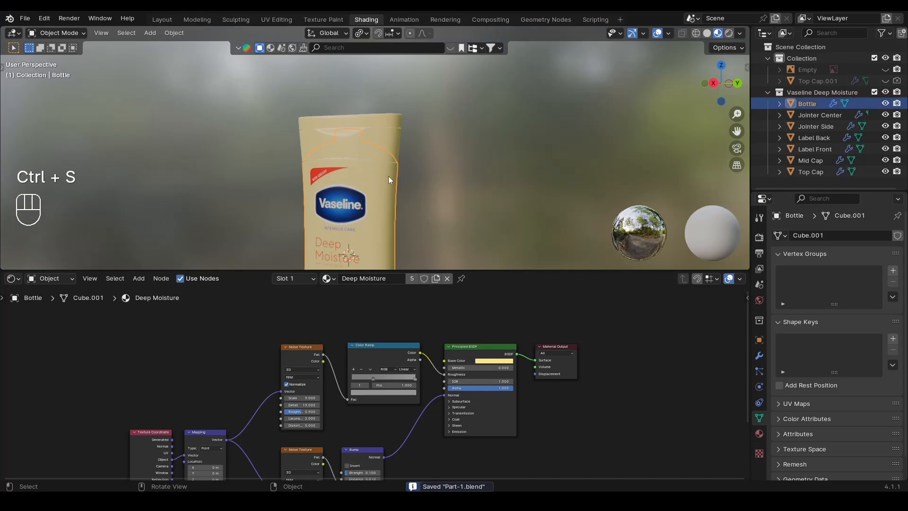
{"action": "left_click", "coordinate": [376, 136]}
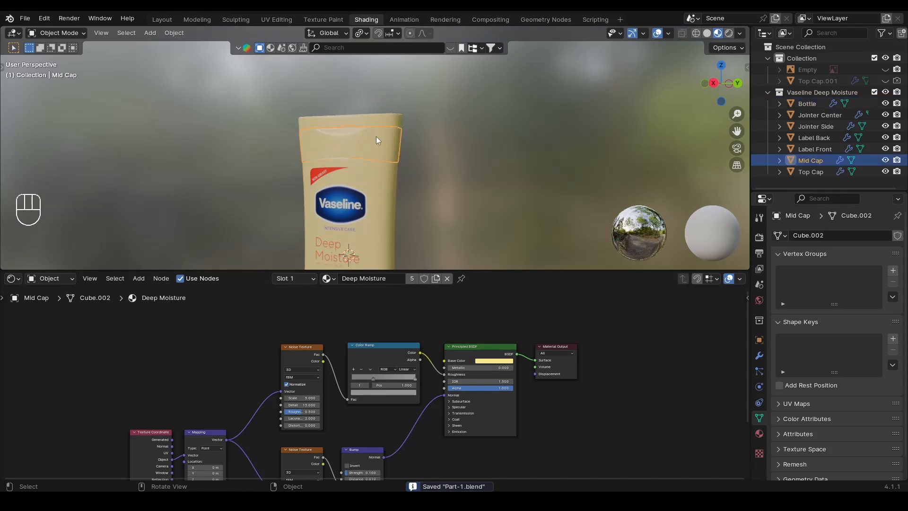
{"action": "left_click", "coordinate": [433, 154]}
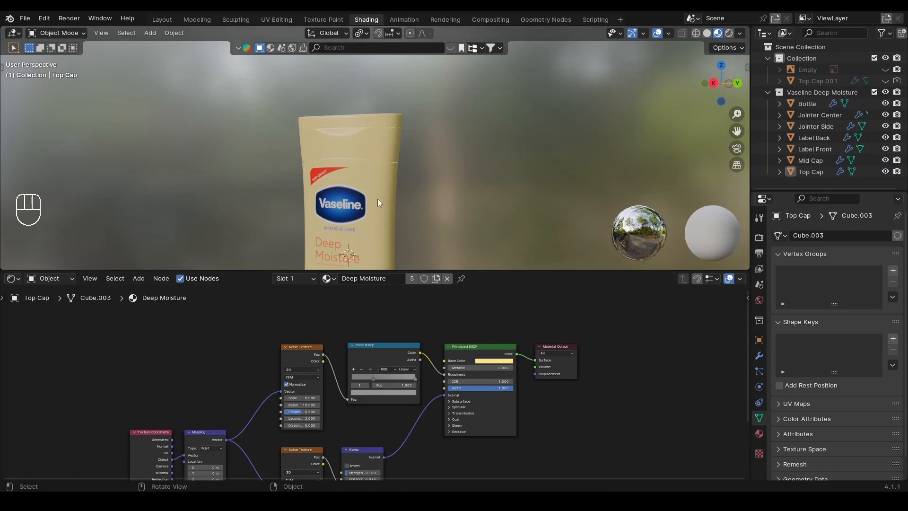
{"action": "scroll", "coordinate": [436, 150], "scroll_direction": "down", "scroll_amount": 3}
{"action": "mouse_move", "coordinate": [370, 201]}
{"action": "middle_mouse_down"}
{"action": "mouse_move", "coordinate": [392, 159]}
{"action": "mouse_move", "coordinate": [371, 214]}
{"action": "middle_mouse_up"}
{"action": "scroll", "coordinate": [381, 165], "scroll_direction": "up", "scroll_amount": 2}
{"action": "left_click_drag", "start_coordinate": [383, 158], "coordinate": [406, 105], "text": "alt+shift"}
{"action": "scroll", "coordinate": [379, 202], "scroll_direction": "up", "scroll_amount": 1}
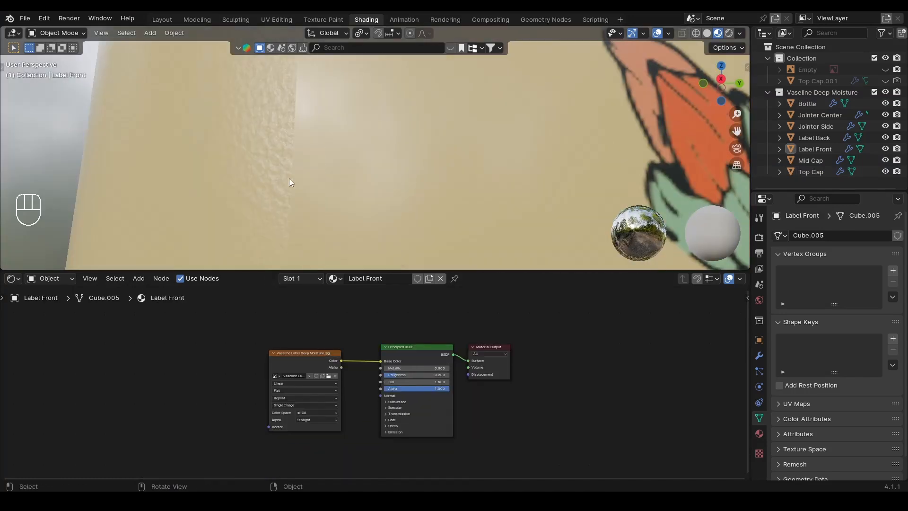
Select the bottle, save the file, and set the Detail of the Noise Texture driving the bump to 2
{"action": "left_click", "coordinate": [264, 163]}
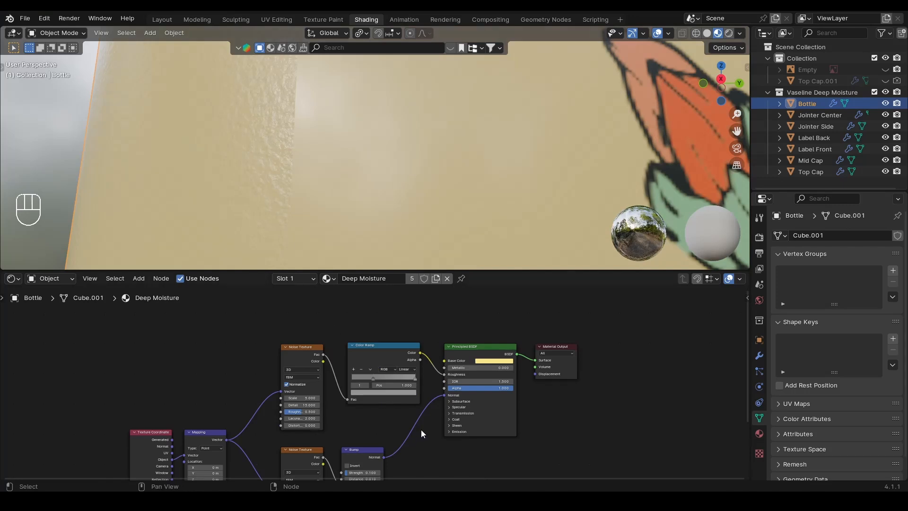
{"action": "middle_click_drag", "start_coordinate": [419, 437], "coordinate": [472, 305]}
{"action": "scroll", "coordinate": [388, 380], "scroll_direction": "up", "scroll_amount": 5}
{"action": "scroll", "coordinate": [386, 378], "scroll_direction": "up", "scroll_amount": 1}
{"action": "scroll", "coordinate": [386, 363], "scroll_direction": "up", "scroll_amount": 7}
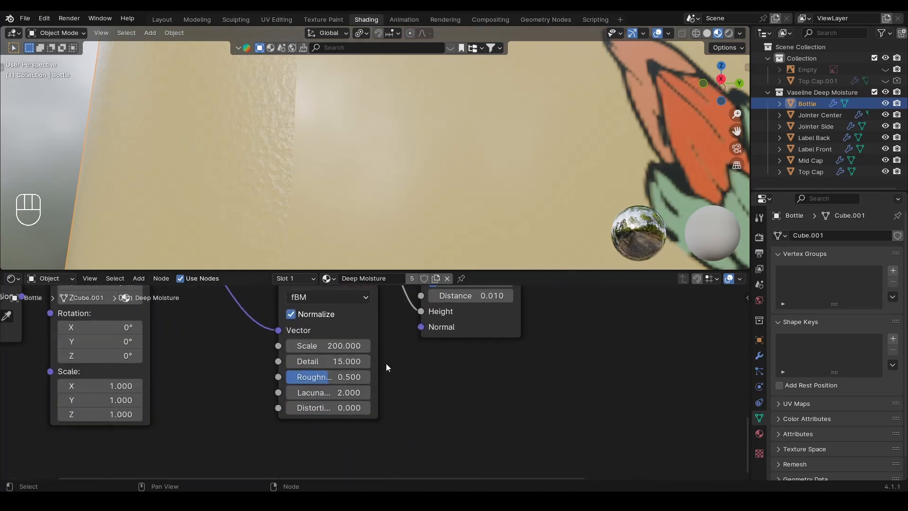
{"action": "middle_click_drag", "start_coordinate": [386, 364], "coordinate": [419, 372]}
{"action": "scroll", "coordinate": [381, 375], "scroll_direction": "up", "scroll_amount": 2}
{"action": "key", "text": "ctrl+s"}
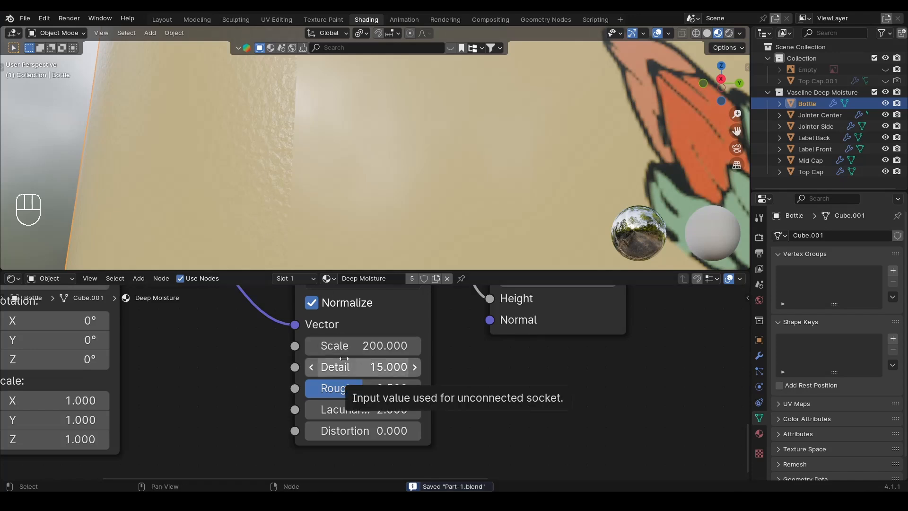
{"action": "left_click_drag", "start_coordinate": [369, 370], "coordinate": [302, 370]}
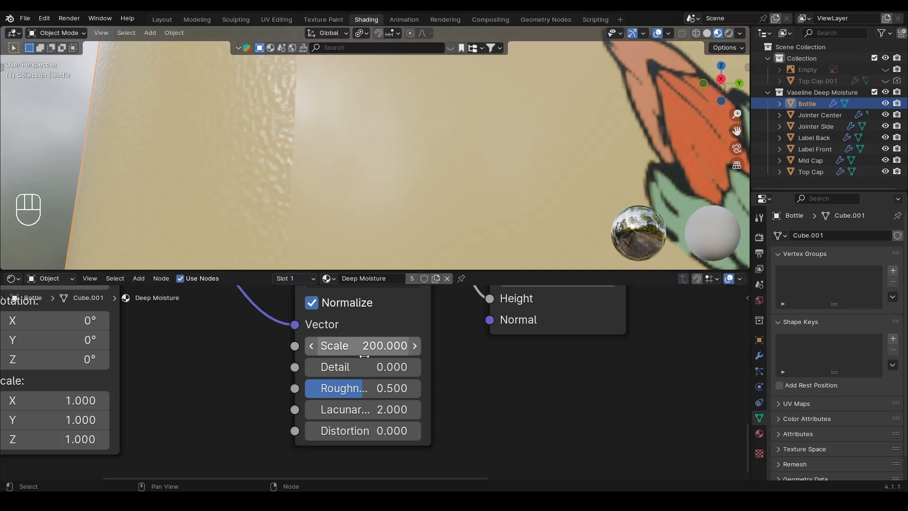
{"action": "left_click_drag", "start_coordinate": [337, 369], "coordinate": [337, 368]}
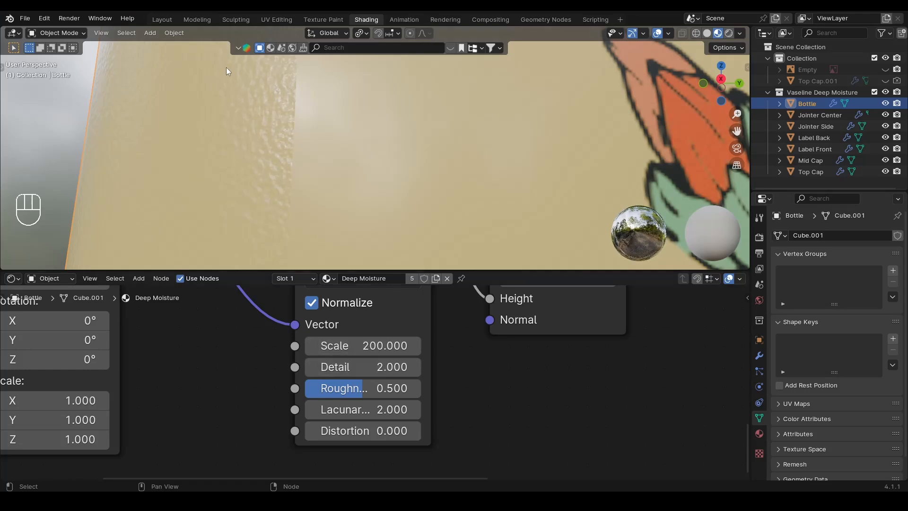
Inspect the bottle's bumpy surface beside the front label from near and far, and save the file
{"action": "scroll", "coordinate": [267, 137], "scroll_direction": "down", "scroll_amount": 9}
{"action": "middle_click_drag", "start_coordinate": [350, 172], "coordinate": [381, 242], "text": "alt"}
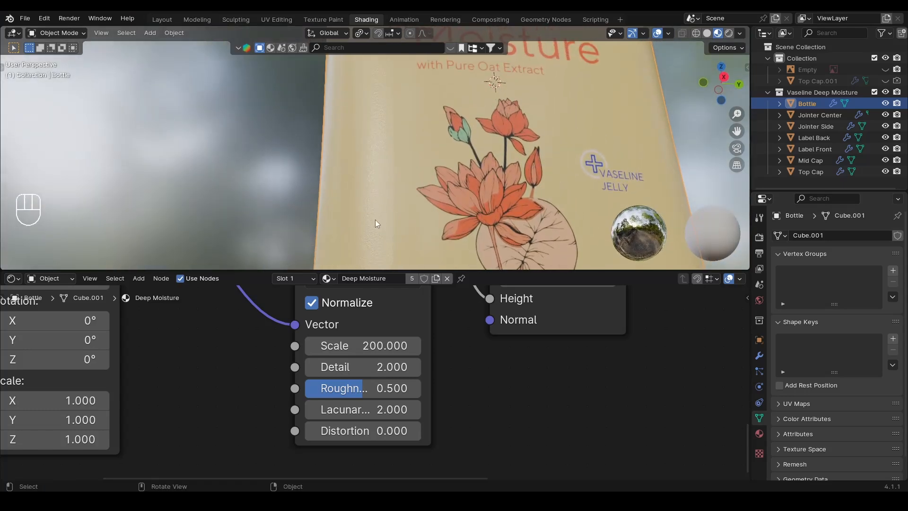
{"action": "scroll", "coordinate": [382, 193], "scroll_direction": "up", "scroll_amount": 5}
{"action": "scroll", "coordinate": [387, 194], "scroll_direction": "down", "scroll_amount": 5}
{"action": "key", "text": "ctrl+s"}
{"action": "scroll", "coordinate": [384, 196], "scroll_direction": "up", "scroll_amount": 7}
{"action": "scroll", "coordinate": [487, 425], "scroll_direction": "down", "scroll_amount": 3}
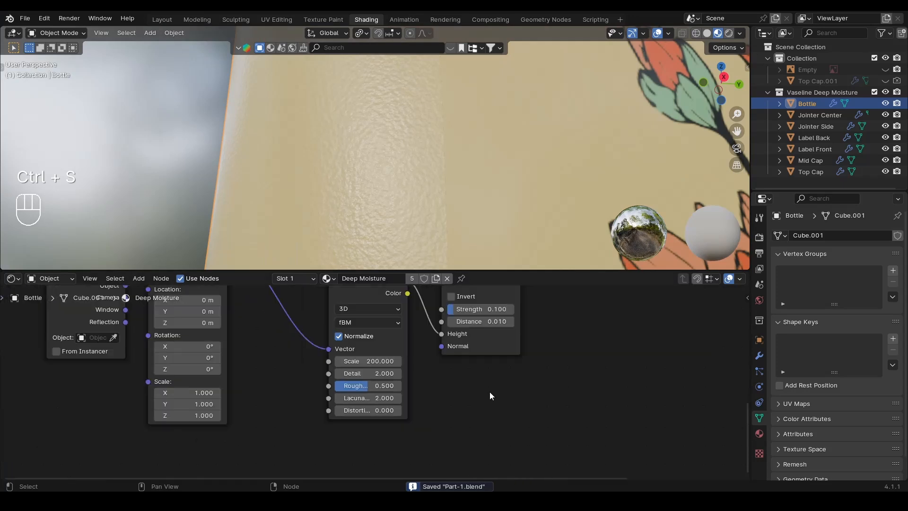
Set the Strength of the Bump node in the bottle's material to 0.05
{"action": "middle_click_drag", "start_coordinate": [488, 392], "coordinate": [444, 432]}
{"action": "scroll", "coordinate": [451, 378], "scroll_direction": "up", "scroll_amount": 3}
{"action": "left_click", "coordinate": [456, 361]}
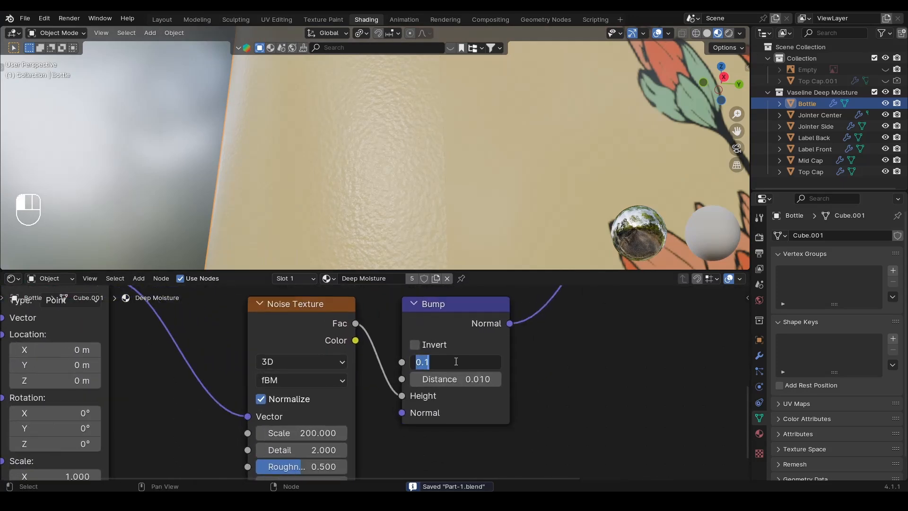
{"action": "type", "text": "."}
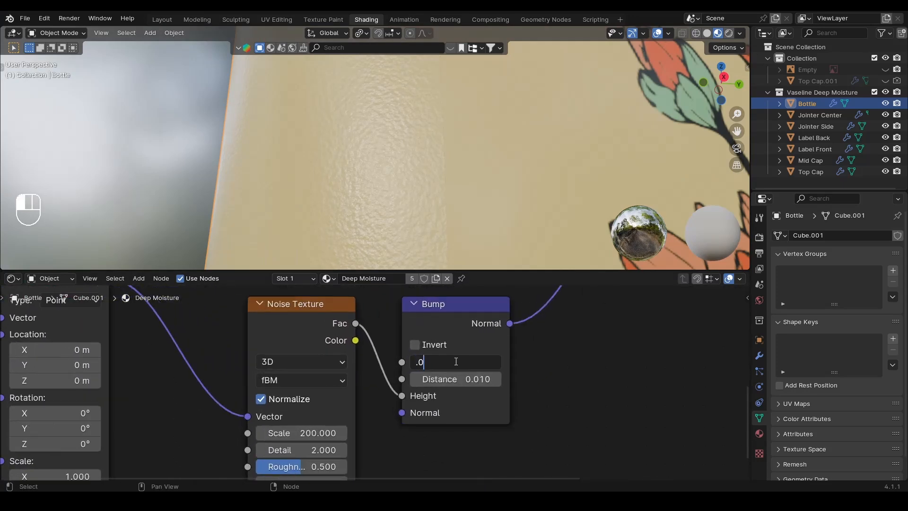
{"action": "type", "text": "05"}
{"action": "key", "text": "Return"}
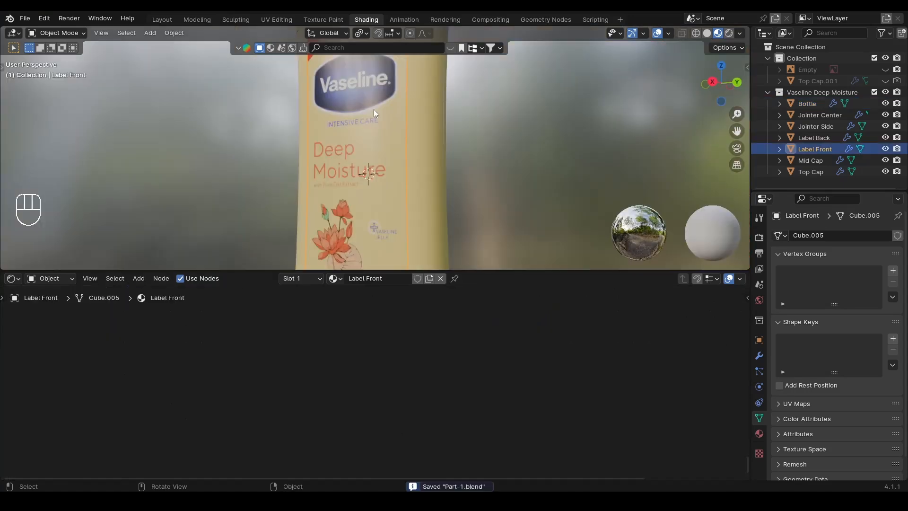
Copy the bottle material's Texture Coordinate, Mapping, both Noise Texture, Color Ramp and Bump nodes
{"action": "scroll", "coordinate": [412, 159], "scroll_direction": "down", "scroll_amount": 2}
{"action": "left_click", "coordinate": [398, 190]}
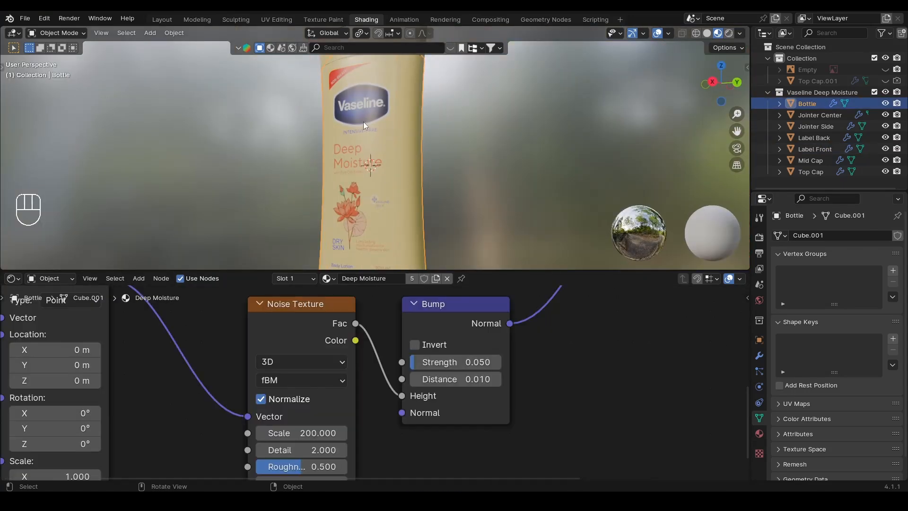
{"action": "scroll", "coordinate": [473, 404], "scroll_direction": "down", "scroll_amount": 8}
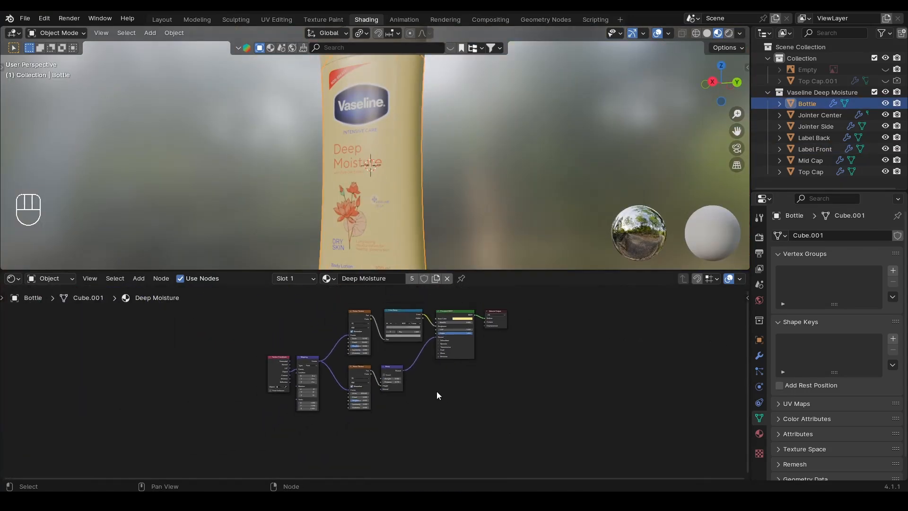
{"action": "left_click_drag", "start_coordinate": [263, 313], "coordinate": [436, 427]}
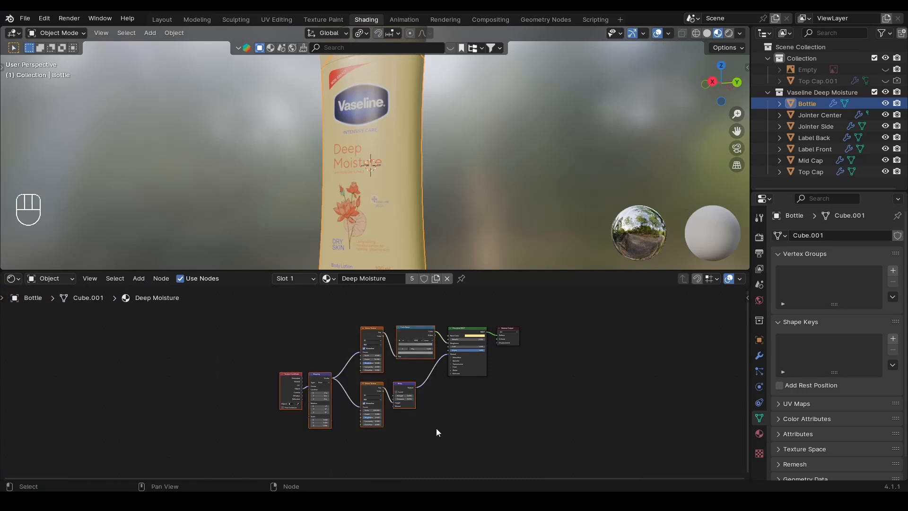
{"action": "key", "text": "ctrl"}
{"action": "key", "text": "ctrl+c"}
Paste the copied nodes into the Label Front material and arrange them below the Image Texture node
{"action": "left_click", "coordinate": [373, 119]}
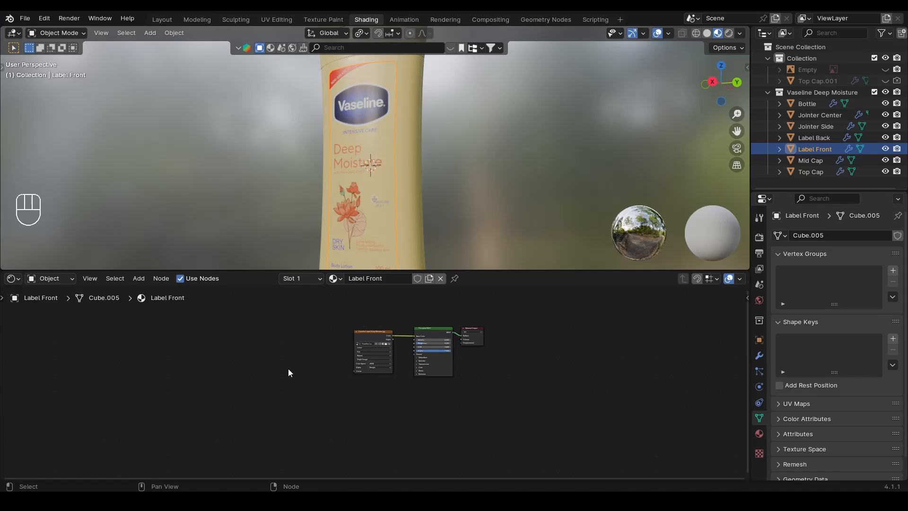
{"action": "key", "text": "ctrl+v"}
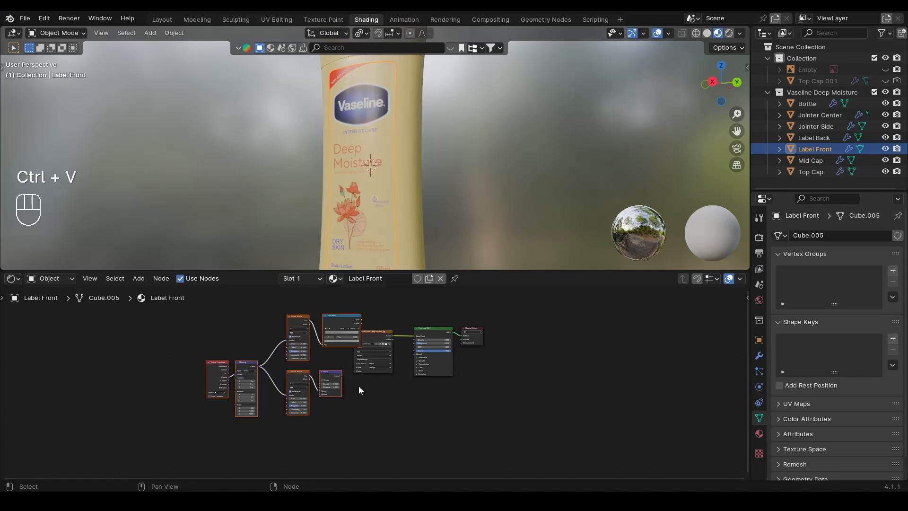
{"action": "key", "text": "g"}
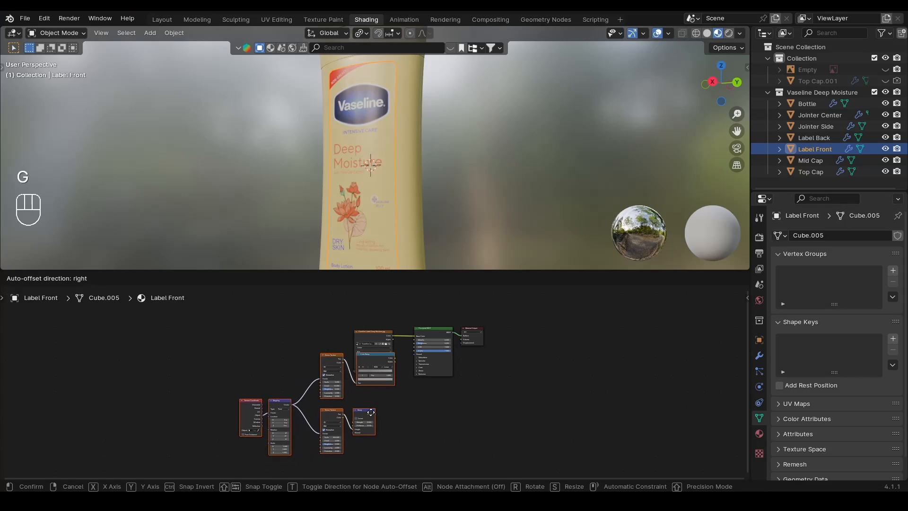
{"action": "left_click", "coordinate": [398, 402]}
{"action": "scroll", "coordinate": [376, 381], "scroll_direction": "up", "scroll_amount": 6}
{"action": "left_click_drag", "start_coordinate": [378, 348], "coordinate": [397, 330]}
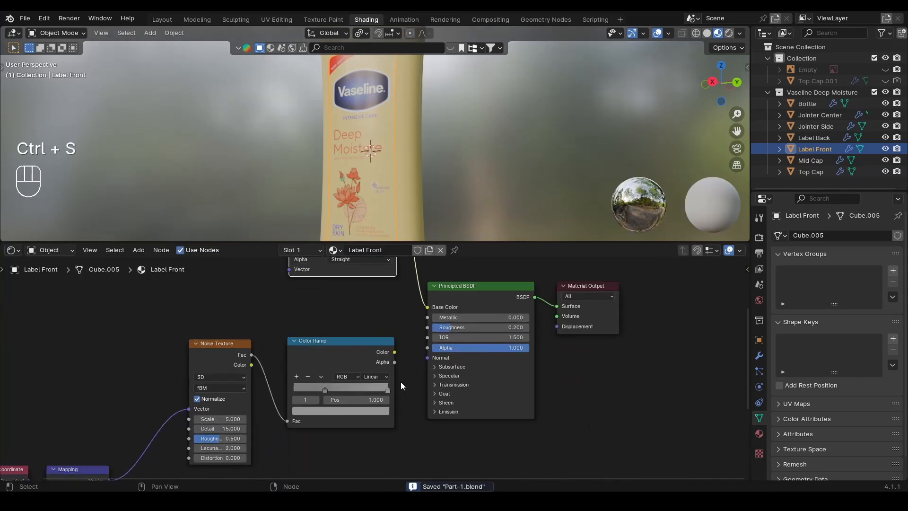
Preview the pasted Bump node on the front label and look at the result up close
{"action": "scroll", "coordinate": [392, 388], "scroll_direction": "down", "scroll_amount": 3}
{"action": "left_click_drag", "start_coordinate": [362, 437], "coordinate": [357, 350], "text": "alt+shift"}
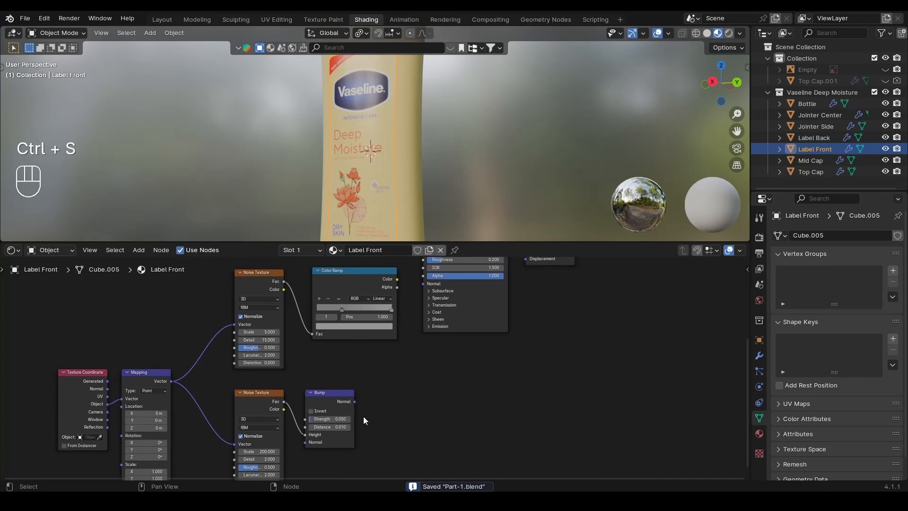
{"action": "left_click", "coordinate": [337, 399], "text": "ctrl+shift"}
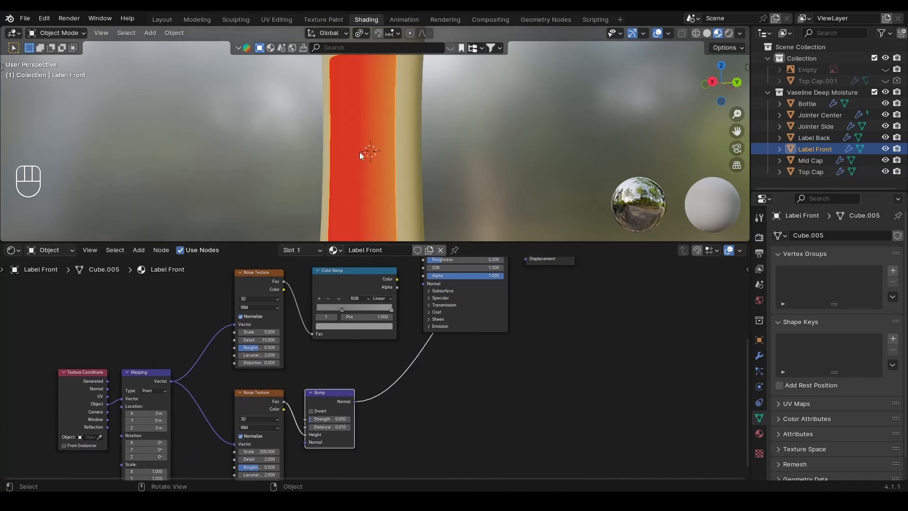
{"action": "scroll", "coordinate": [376, 133], "scroll_direction": "up", "scroll_amount": 5}
{"action": "mouse_move", "coordinate": [381, 145]}
{"action": "middle_mouse_down", "text": "alt"}
{"action": "mouse_move", "coordinate": [365, 119]}
{"action": "mouse_move", "coordinate": [371, 145]}
{"action": "middle_mouse_up", "text": "alt"}
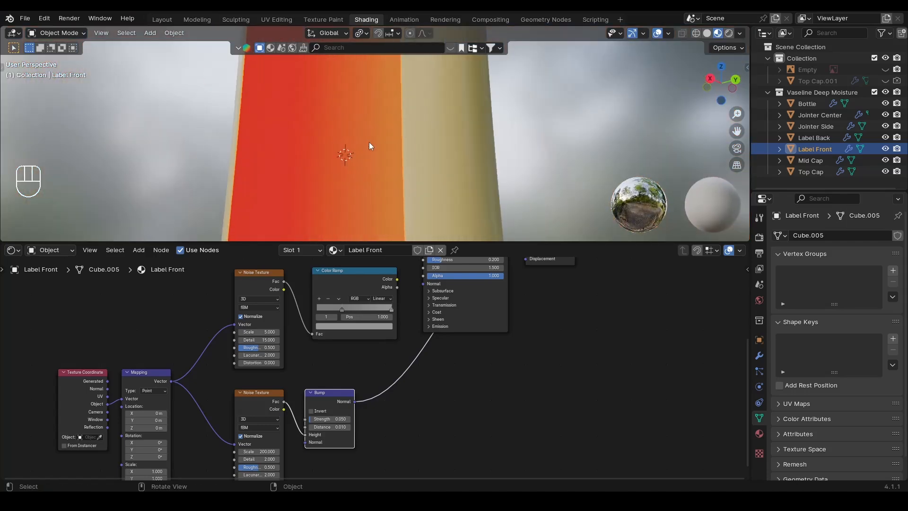
Connect the Bump output to the Principled BSDF's Normal, reconnect the BSDF to the Material Output's Surface, and save the file
{"action": "left_click_drag", "start_coordinate": [355, 401], "coordinate": [418, 286]}
{"action": "scroll", "coordinate": [456, 344], "scroll_direction": "down", "scroll_amount": 2}
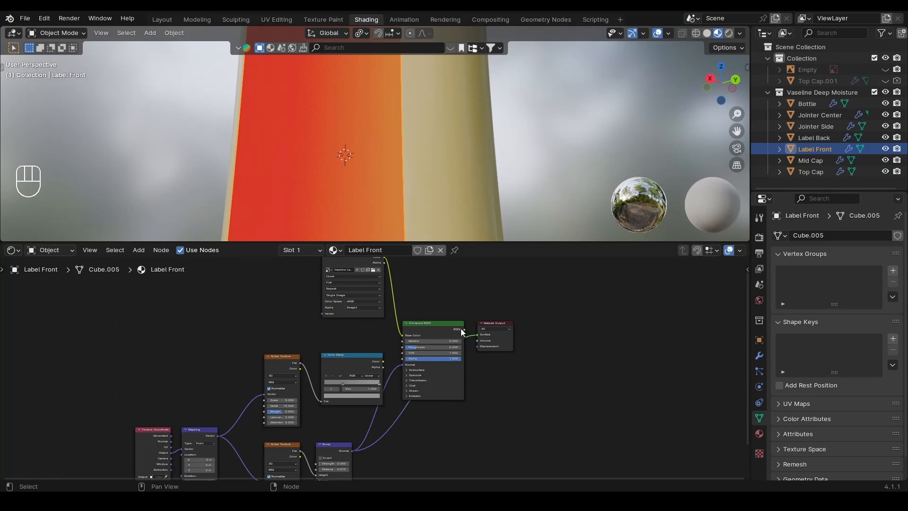
{"action": "left_click_drag", "start_coordinate": [464, 328], "coordinate": [477, 334]}
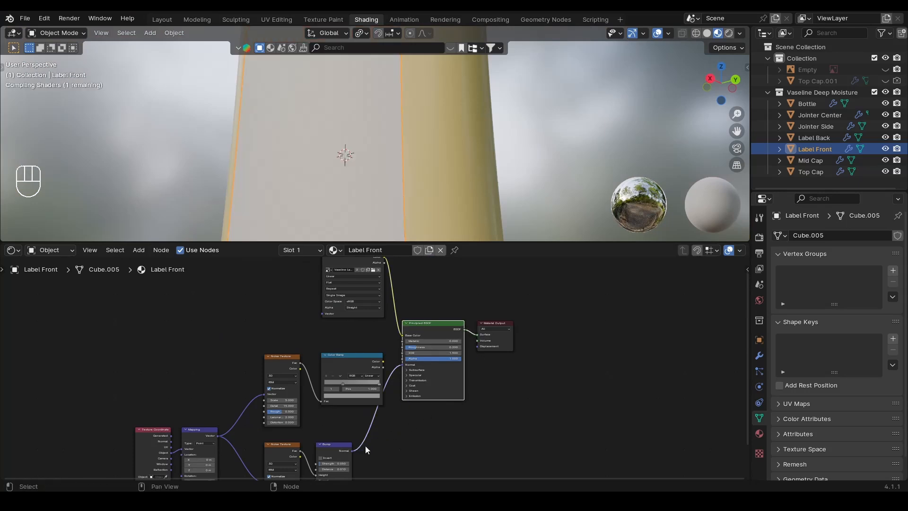
{"action": "scroll", "coordinate": [362, 416], "scroll_direction": "down", "scroll_amount": 1}
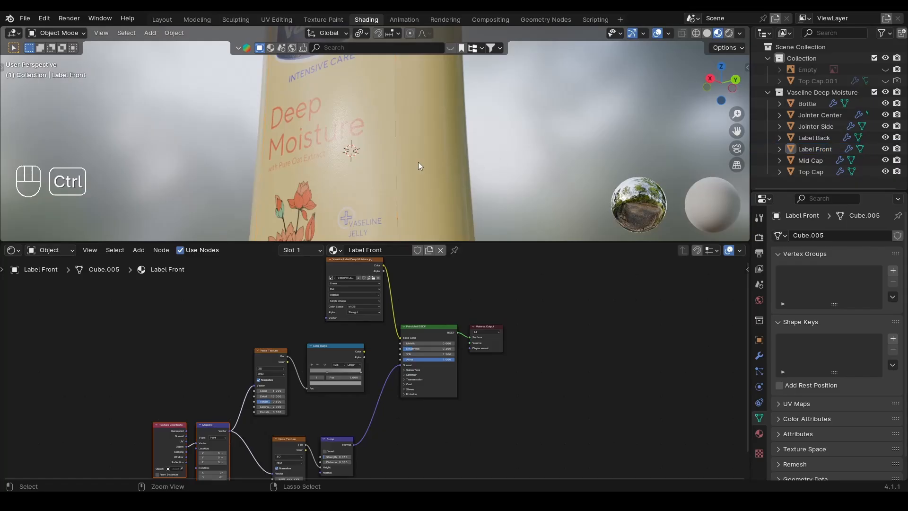
{"action": "key", "text": "ctrl+s"}
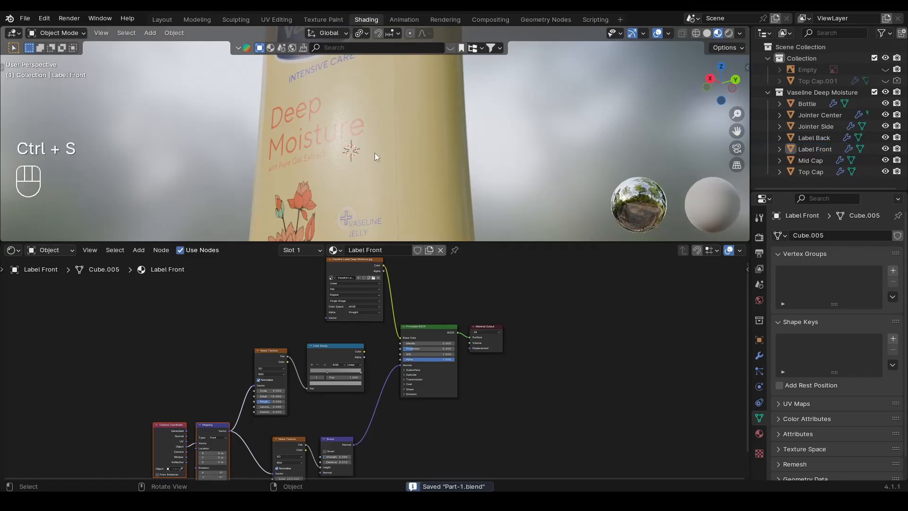
Examine the bump on the front label close up around the Deep Moisture lettering
{"action": "scroll", "coordinate": [373, 151], "scroll_direction": "up", "scroll_amount": 2}
{"action": "mouse_move", "coordinate": [334, 138]}
{"action": "middle_mouse_down", "text": "alt"}
{"action": "mouse_move", "coordinate": [351, 143]}
{"action": "mouse_move", "coordinate": [340, 141]}
{"action": "middle_mouse_up", "text": "alt"}
{"action": "scroll", "coordinate": [340, 316], "scroll_direction": "up", "scroll_amount": 2}
{"action": "middle_click_drag", "start_coordinate": [342, 350], "coordinate": [379, 264], "text": "alt+shift"}
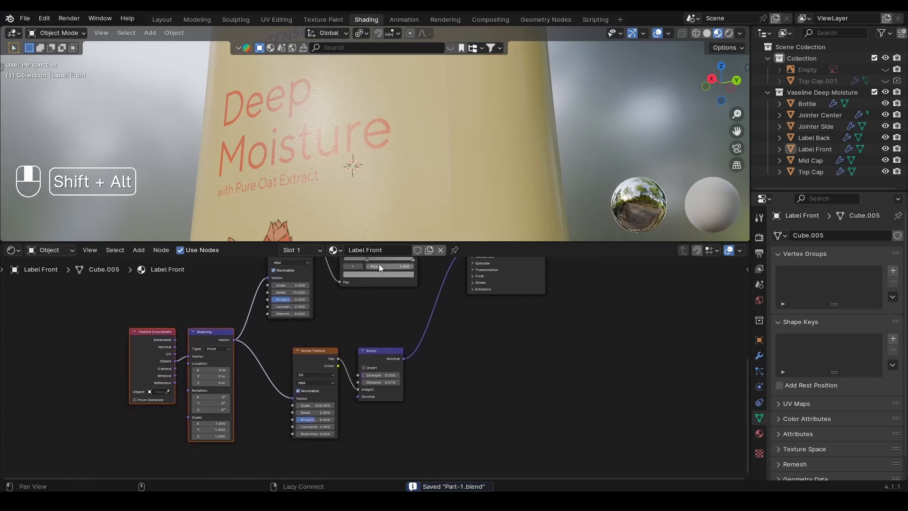
{"action": "scroll", "coordinate": [337, 138], "scroll_direction": "up", "scroll_amount": 7}
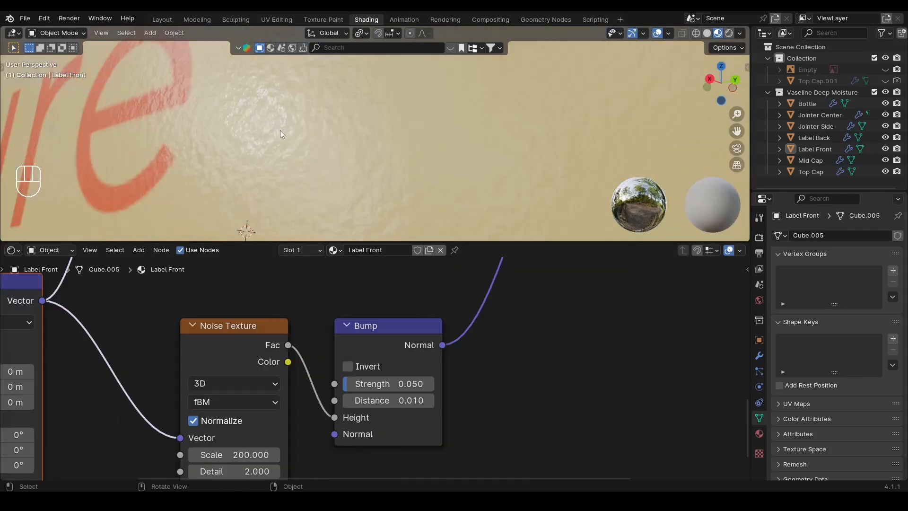
{"action": "scroll", "coordinate": [347, 155], "scroll_direction": "down", "scroll_amount": 11}
Preview the Color Ramp's noise pattern on the front label and save the file
{"action": "middle_click_drag", "start_coordinate": [465, 317], "coordinate": [458, 347], "text": "alt+shift"}
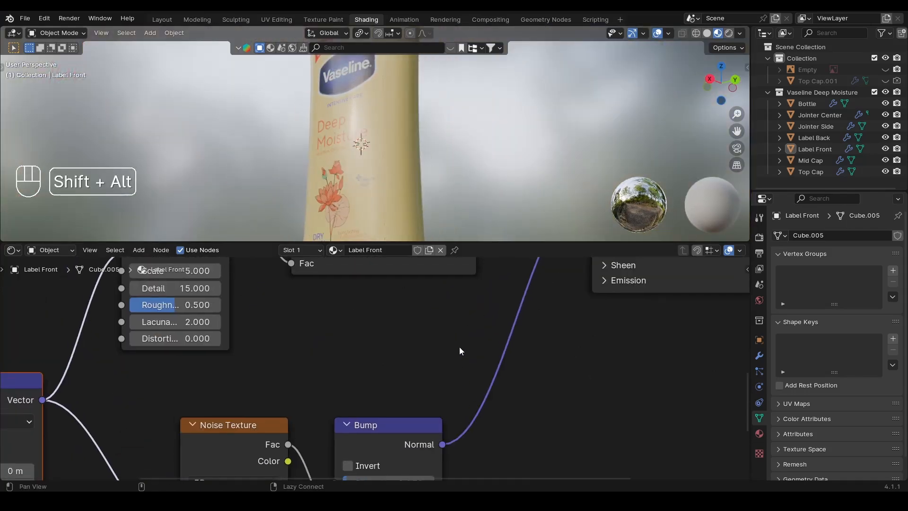
{"action": "left_click_drag", "start_coordinate": [478, 307], "coordinate": [461, 383], "text": "alt+shift"}
{"action": "scroll", "coordinate": [461, 381], "scroll_direction": "down", "scroll_amount": 5}
{"action": "left_click_drag", "start_coordinate": [464, 347], "coordinate": [467, 402], "text": "alt+shift"}
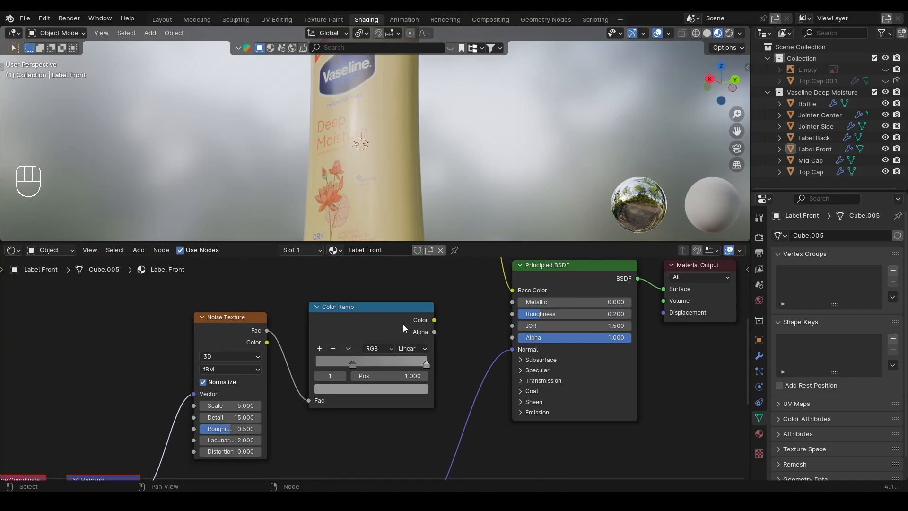
{"action": "scroll", "coordinate": [384, 348], "scroll_direction": "down", "scroll_amount": 2}
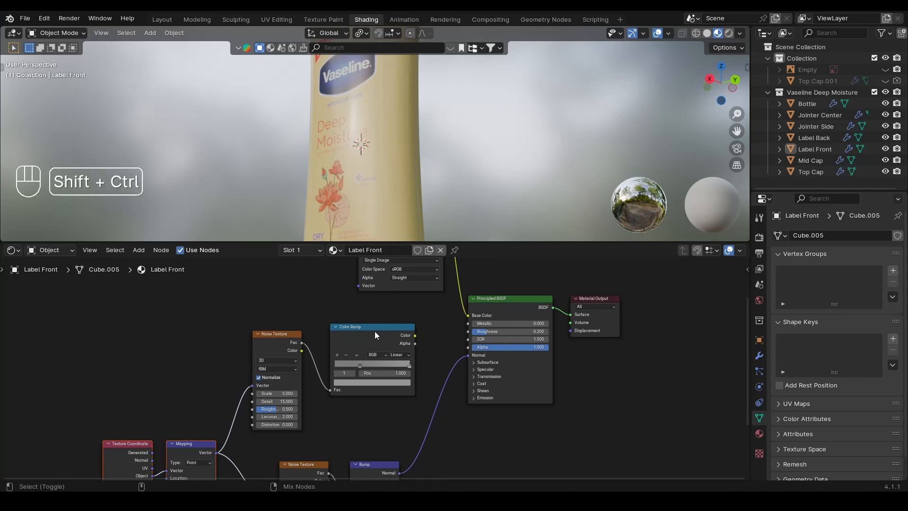
{"action": "left_click", "coordinate": [373, 331], "text": "ctrl+shift"}
{"action": "key", "text": "ctrl+s"}
{"action": "scroll", "coordinate": [389, 127], "scroll_direction": "up", "scroll_amount": 3}
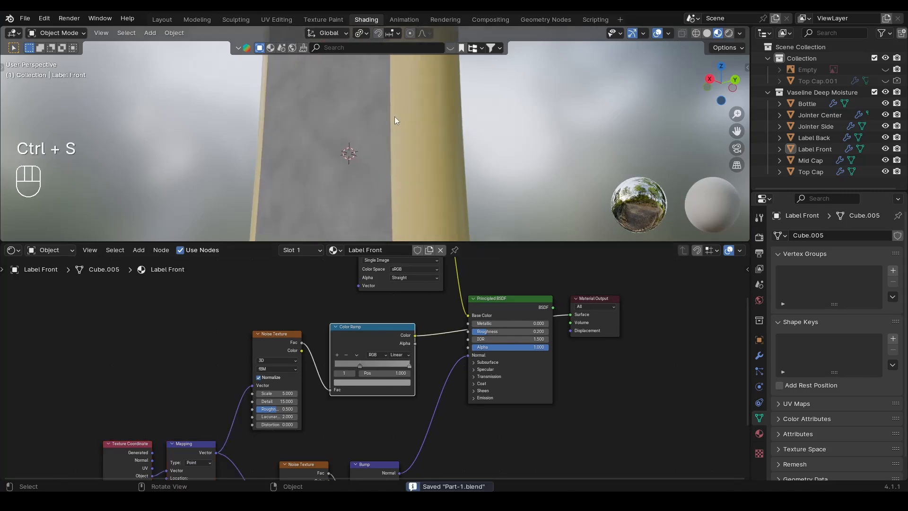
{"action": "left_click_drag", "start_coordinate": [359, 166], "coordinate": [374, 165], "text": "alt"}
Connect the Color Ramp's Color to the Principled BSDF's Roughness and restore the BSDF link to the Material Output's Surface
{"action": "left_click_drag", "start_coordinate": [415, 335], "coordinate": [467, 331]}
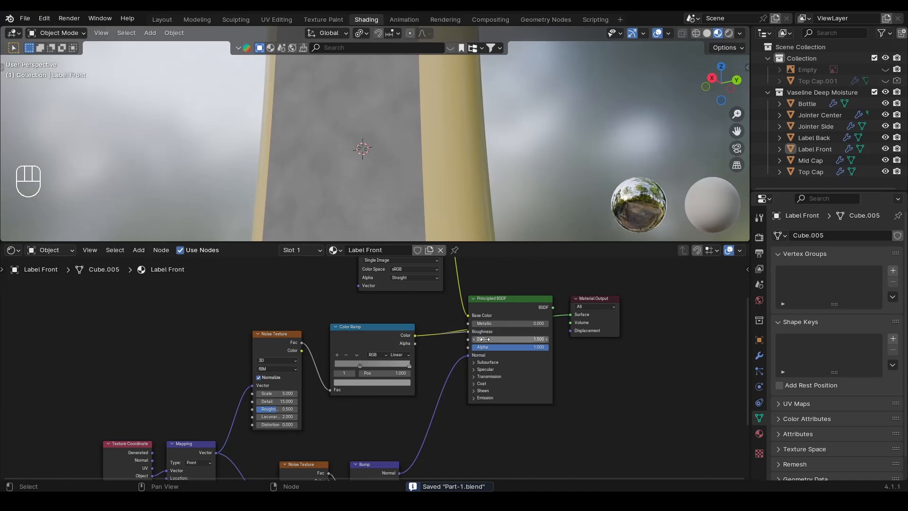
{"action": "key", "text": "ctrl+z"}
{"action": "scroll", "coordinate": [452, 337], "scroll_direction": "up", "scroll_amount": 2}
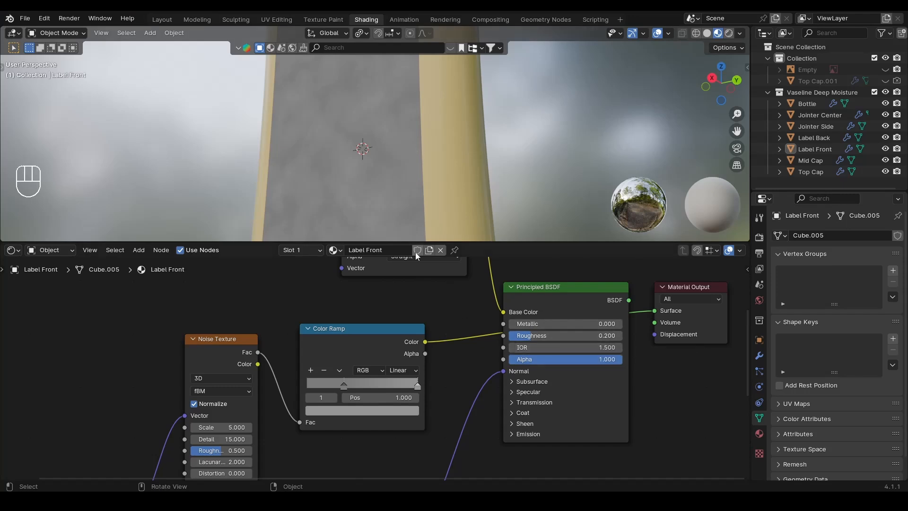
{"action": "left_click_drag", "start_coordinate": [425, 341], "coordinate": [503, 337]}
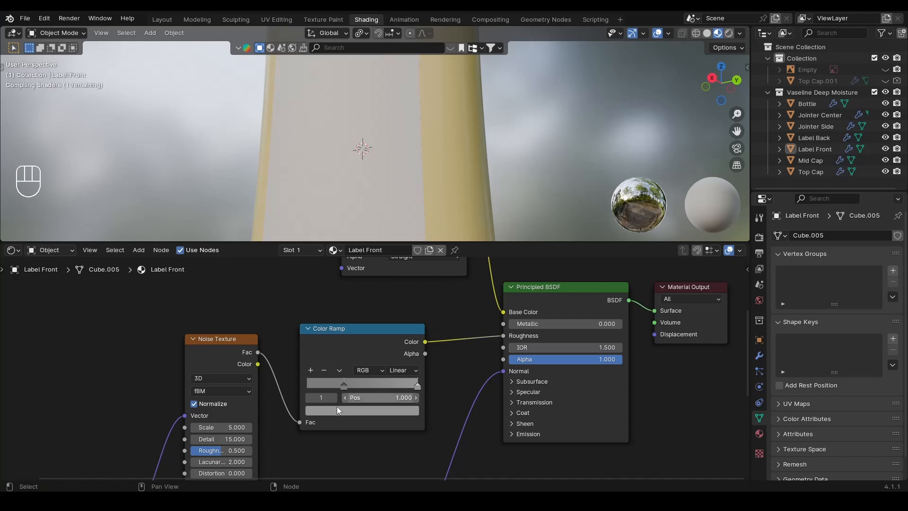
Set the color Value of the Color Ramp's first stop to 0.1
{"action": "scroll", "coordinate": [336, 401], "scroll_direction": "up", "scroll_amount": 1}
{"action": "left_click", "coordinate": [336, 391]}
{"action": "left_click", "coordinate": [335, 421]}
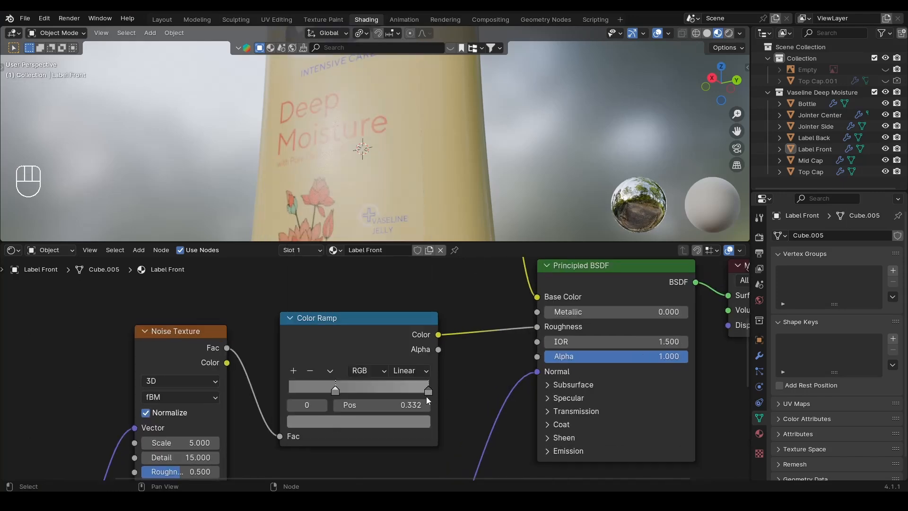
{"action": "left_click", "coordinate": [428, 392]}
{"action": "left_click", "coordinate": [407, 421]}
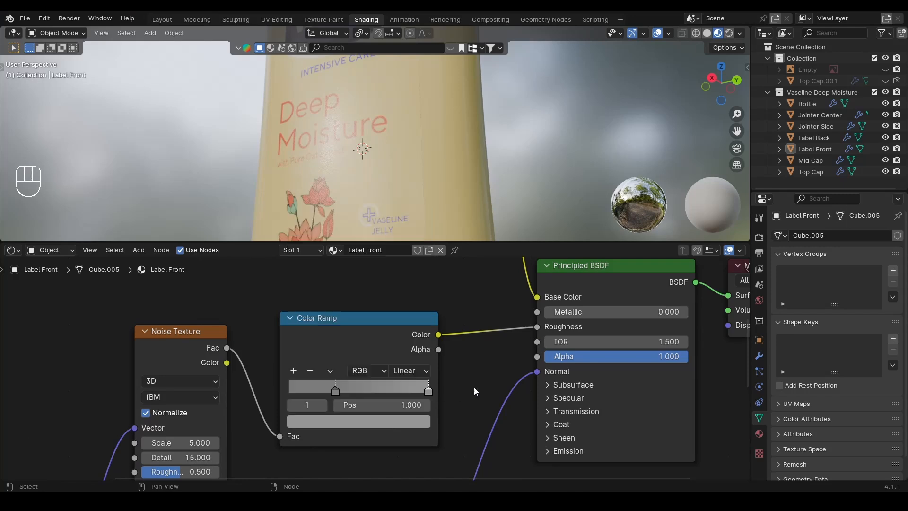
{"action": "left_click", "coordinate": [336, 390]}
{"action": "left_click", "coordinate": [340, 421]}
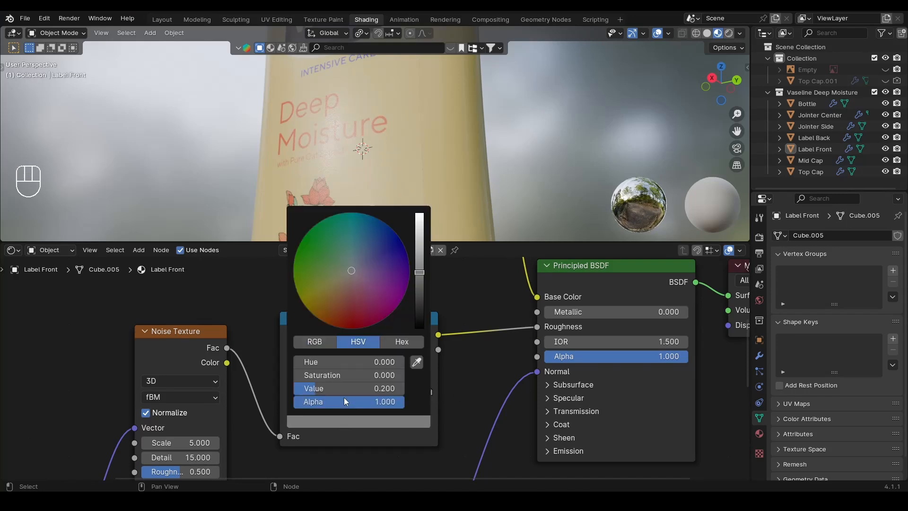
{"action": "left_click_drag", "start_coordinate": [349, 388], "coordinate": [337, 389], "text": "ctrl"}
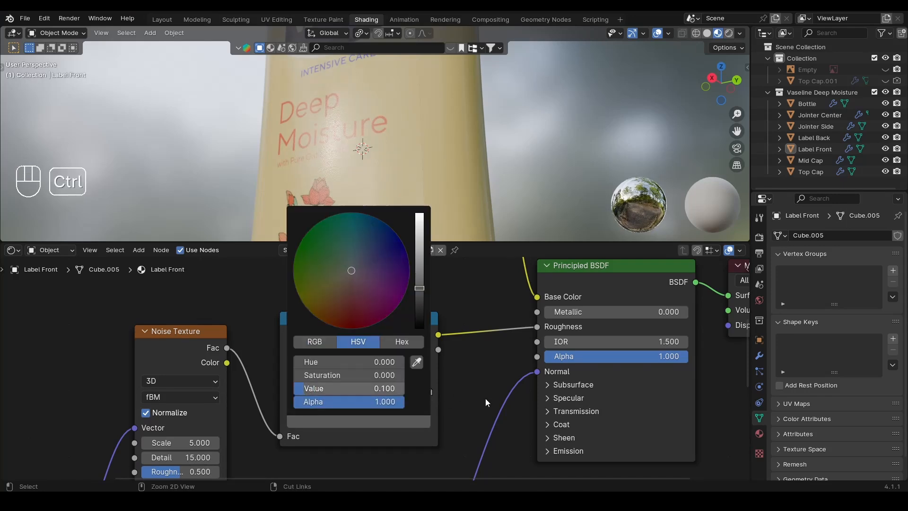
Set the color Value of the Color Ramp's last stop to 0.2 and save the file
{"action": "left_click", "coordinate": [428, 391]}
{"action": "left_click", "coordinate": [404, 426]}
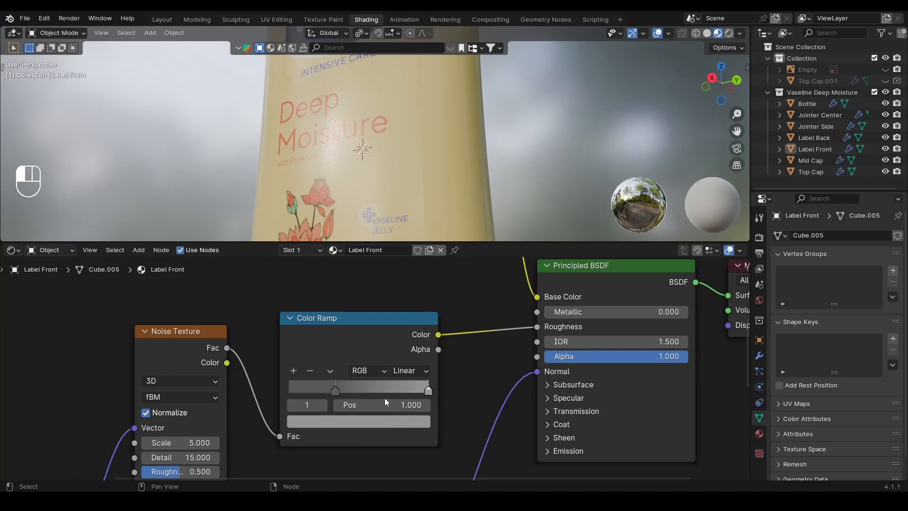
{"action": "left_click_drag", "start_coordinate": [333, 388], "coordinate": [319, 391], "text": "ctrl"}
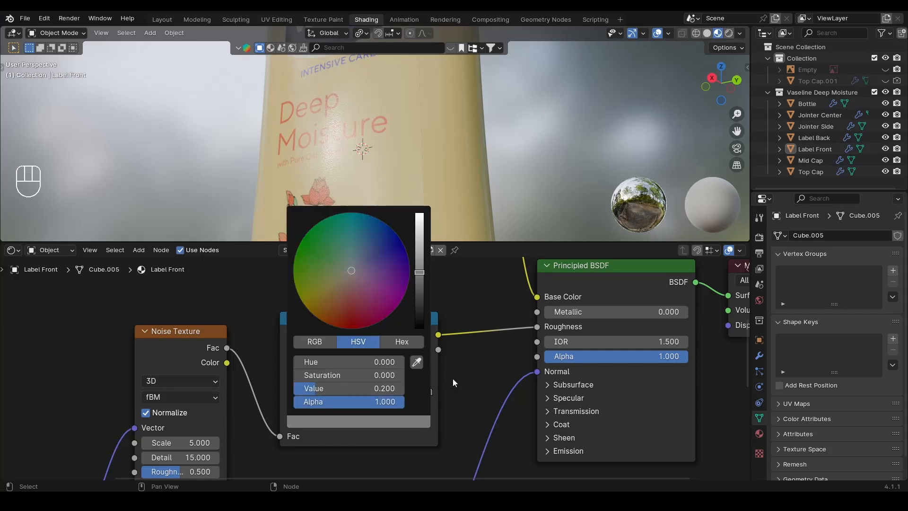
{"action": "key", "text": "ctrl+s"}
{"action": "scroll", "coordinate": [358, 135], "scroll_direction": "down", "scroll_amount": 5}
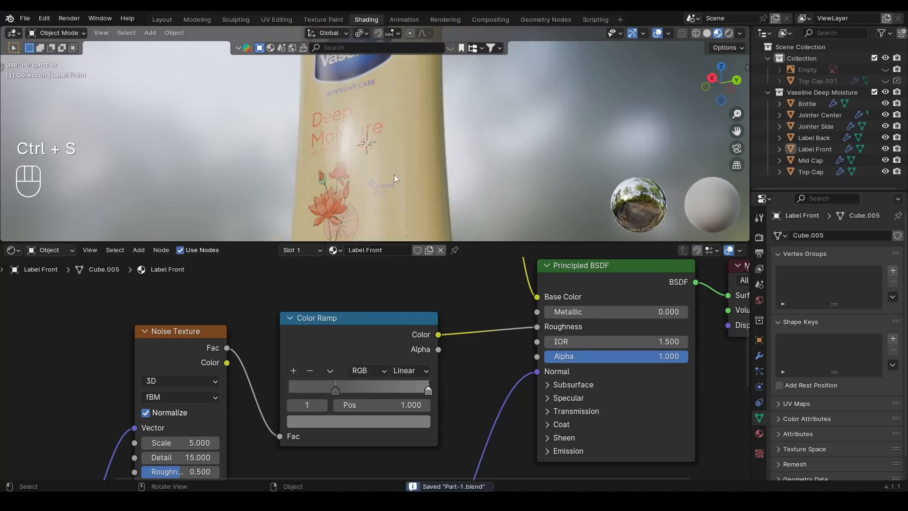
Examine the front label's surface finish up close and the back label's existing material nodes
{"action": "mouse_move", "coordinate": [410, 160]}
{"action": "middle_mouse_down", "text": "alt"}
{"action": "mouse_move", "coordinate": [371, 180]}
{"action": "mouse_move", "coordinate": [413, 174]}
{"action": "mouse_move", "coordinate": [437, 186]}
{"action": "mouse_move", "coordinate": [423, 203]}
{"action": "mouse_move", "coordinate": [399, 192]}
{"action": "mouse_move", "coordinate": [414, 143]}
{"action": "mouse_move", "coordinate": [379, 125]}
{"action": "mouse_move", "coordinate": [433, 154]}
{"action": "mouse_move", "coordinate": [401, 183]}
{"action": "mouse_move", "coordinate": [374, 171]}
{"action": "mouse_move", "coordinate": [373, 149]}
{"action": "mouse_move", "coordinate": [382, 147]}
{"action": "mouse_move", "coordinate": [401, 155]}
{"action": "mouse_move", "coordinate": [380, 148]}
{"action": "mouse_move", "coordinate": [385, 156]}
{"action": "mouse_move", "coordinate": [306, 183]}
{"action": "mouse_move", "coordinate": [359, 161]}
{"action": "mouse_move", "coordinate": [411, 167]}
{"action": "middle_mouse_up", "text": "alt"}
{"action": "scroll", "coordinate": [381, 139], "scroll_direction": "up", "scroll_amount": 3}
{"action": "scroll", "coordinate": [433, 155], "scroll_direction": "down", "scroll_amount": 6}
{"action": "scroll", "coordinate": [373, 172], "scroll_direction": "up", "scroll_amount": 5}
{"action": "scroll", "coordinate": [347, 134], "scroll_direction": "up", "scroll_amount": 4}
{"action": "scroll", "coordinate": [352, 154], "scroll_direction": "down", "scroll_amount": 4}
{"action": "left_click", "coordinate": [720, 85]}
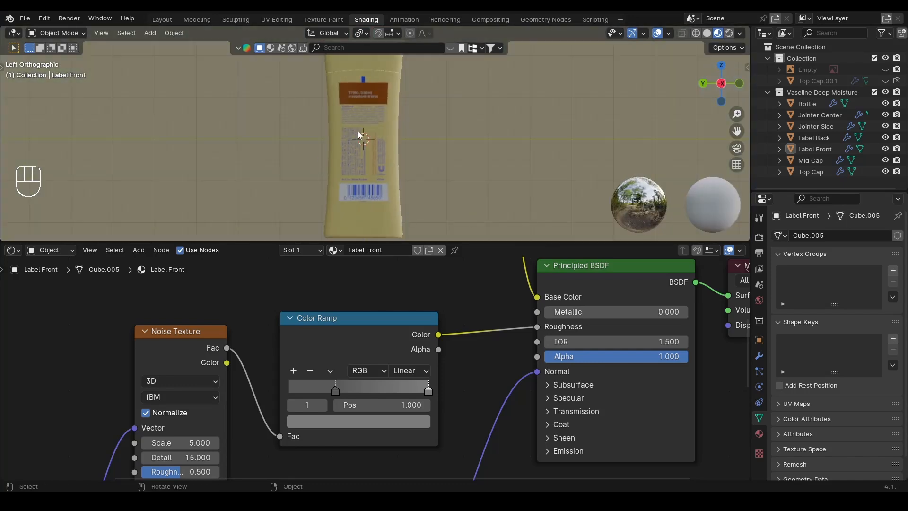
{"action": "left_click", "coordinate": [359, 92]}
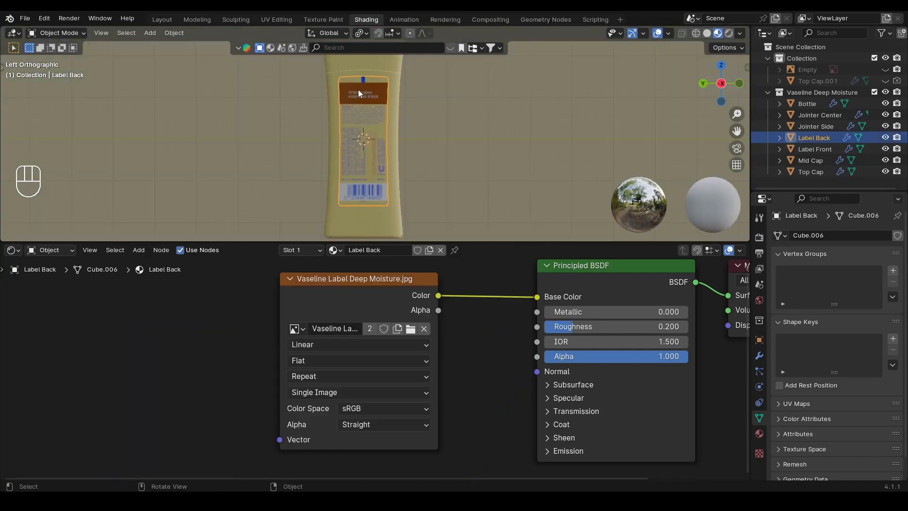
Copy the Texture Coordinate, Mapping, both Noise Texture, Color Ramp and Bump nodes from the Label Front material into the Label Back material
{"action": "left_click", "coordinate": [820, 150]}
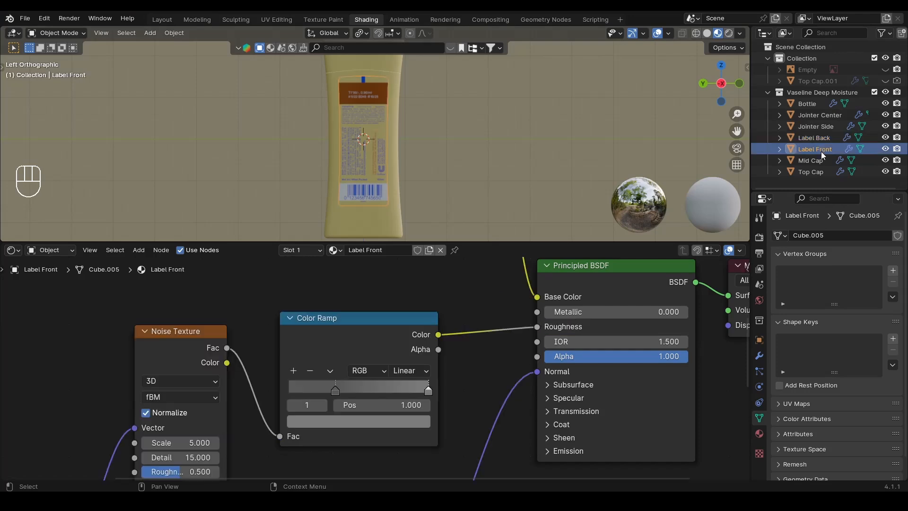
{"action": "scroll", "coordinate": [395, 347], "scroll_direction": "down", "scroll_amount": 5}
{"action": "left_click_drag", "start_coordinate": [430, 417], "coordinate": [228, 290]}
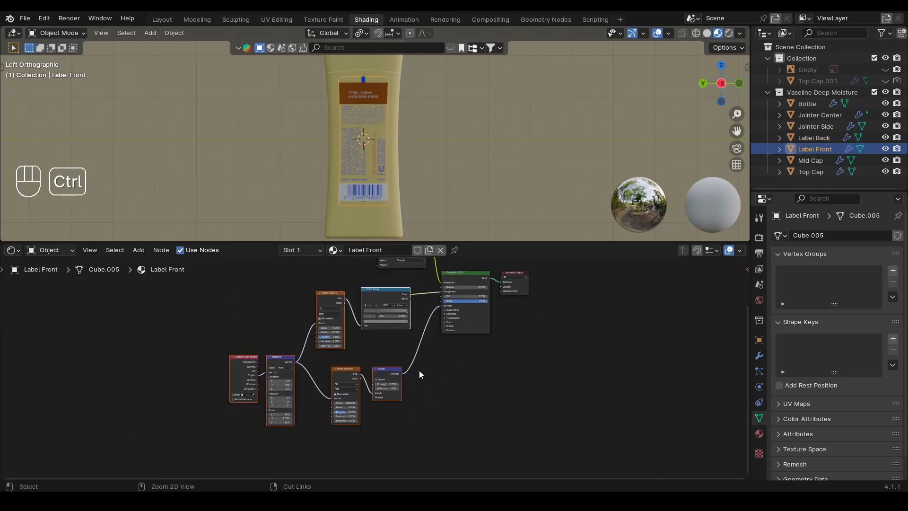
{"action": "key", "text": "ctrl+c"}
{"action": "left_click", "coordinate": [376, 167]}
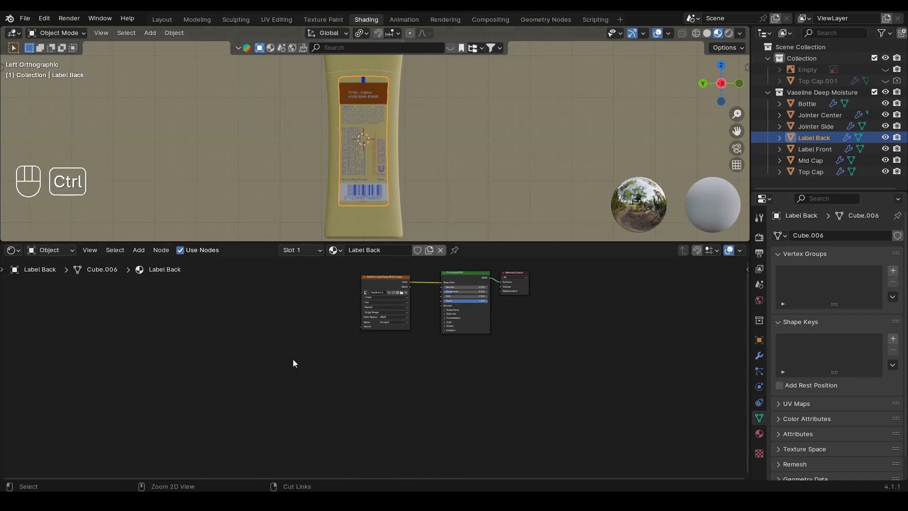
{"action": "key", "text": "ctrl+v"}
{"action": "key", "text": "g"}
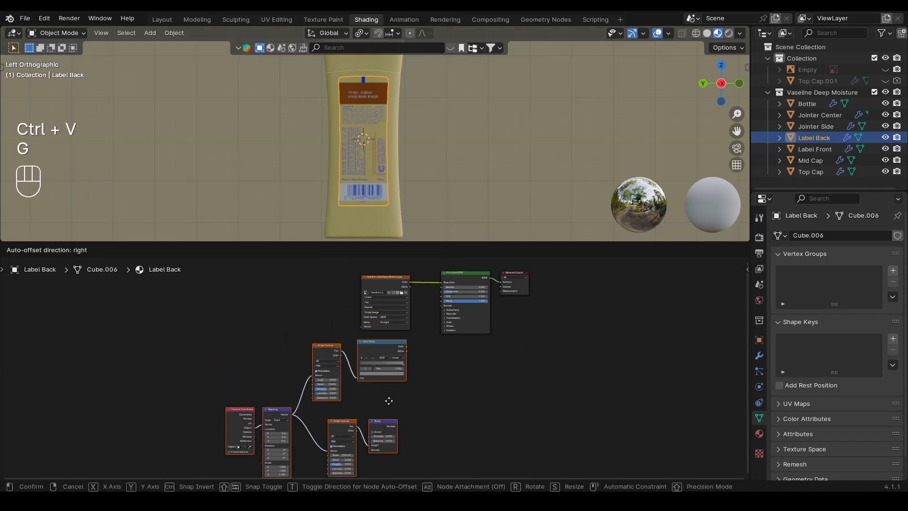
{"action": "left_click", "coordinate": [388, 397]}
Arrange the Label Back nodes, moving the image texture up and the pasted group beneath it, beside the Principled BSDF
{"action": "left_click_drag", "start_coordinate": [389, 311], "coordinate": [386, 249]}
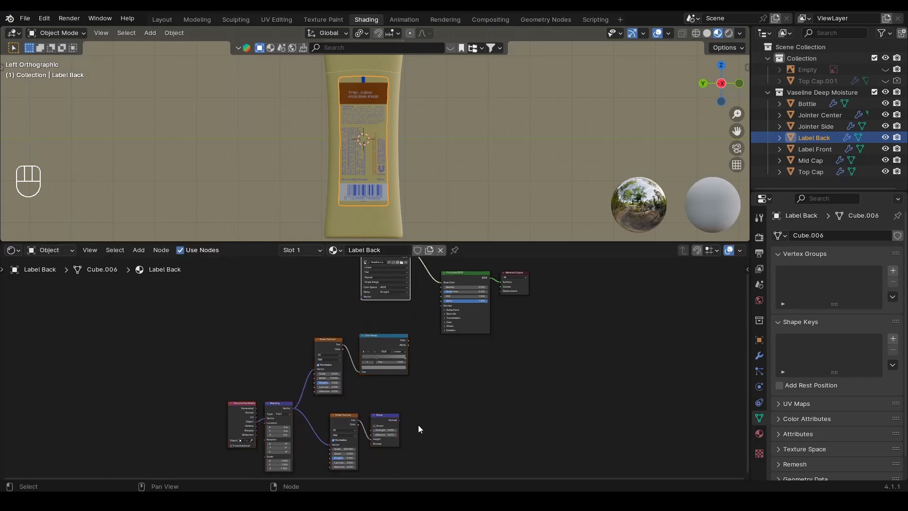
{"action": "left_click_drag", "start_coordinate": [412, 471], "coordinate": [239, 351]}
{"action": "key", "text": "g"}
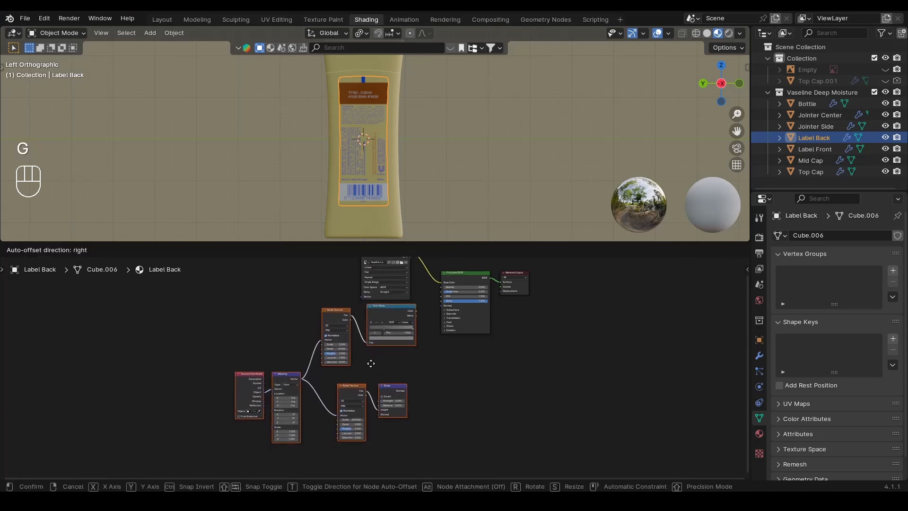
{"action": "left_click", "coordinate": [367, 361]}
Connect the Color Ramp's Color to the Principled BSDF's Roughness in the Label Back material
{"action": "scroll", "coordinate": [440, 359], "scroll_direction": "up", "scroll_amount": 1}
{"action": "scroll", "coordinate": [440, 353], "scroll_direction": "up", "scroll_amount": 1}
{"action": "left_click_drag", "start_coordinate": [434, 351], "coordinate": [407, 405], "text": "alt+shift"}
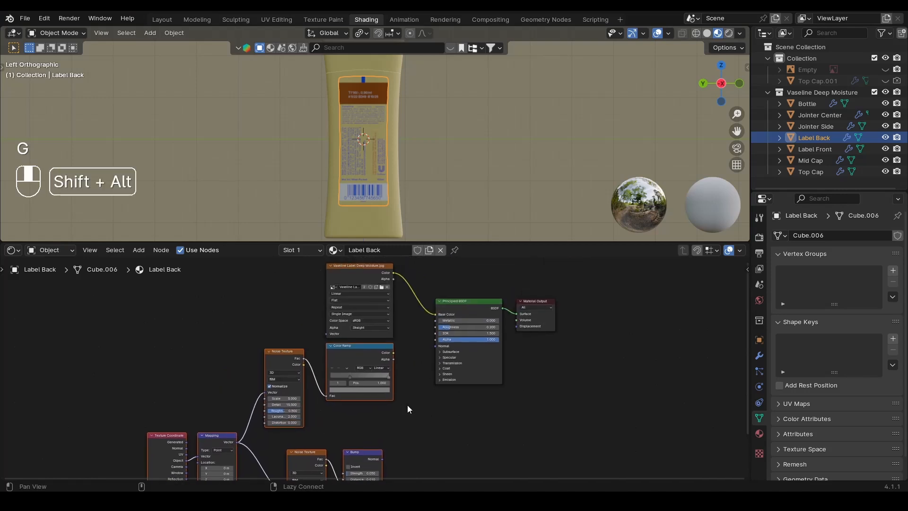
{"action": "scroll", "coordinate": [378, 360], "scroll_direction": "up", "scroll_amount": 5}
{"action": "left_click_drag", "start_coordinate": [427, 357], "coordinate": [452, 331], "text": "alt+shift"}
{"action": "left_click", "coordinate": [419, 377]}
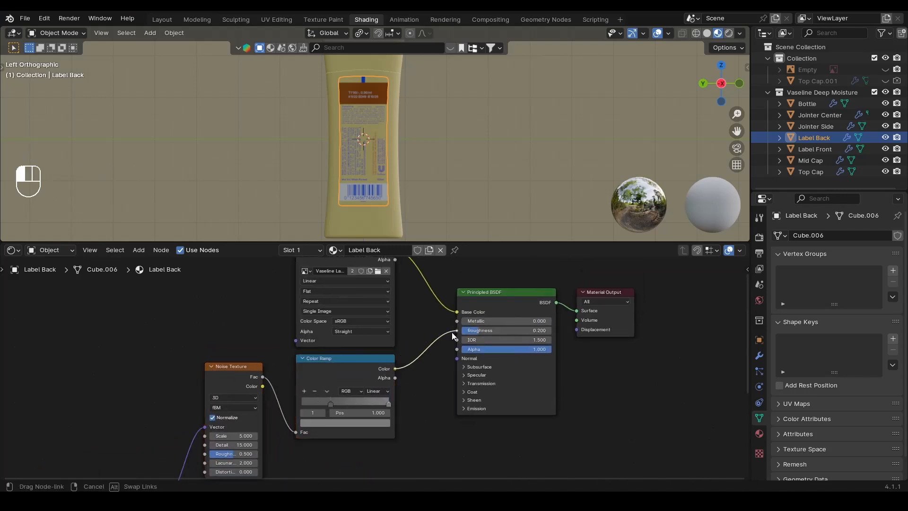
Connect the Bump node's Normal to the Principled BSDF's Normal in the Label Back material and save the file
{"action": "scroll", "coordinate": [437, 365], "scroll_direction": "down", "scroll_amount": 2}
{"action": "scroll", "coordinate": [369, 435], "scroll_direction": "down", "scroll_amount": 1, "text": "shift"}
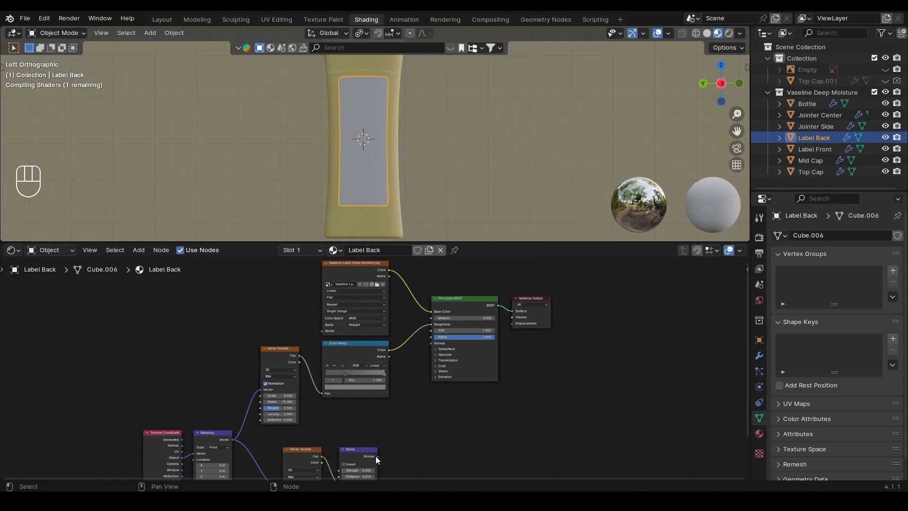
{"action": "left_click_drag", "start_coordinate": [377, 455], "coordinate": [427, 347]}
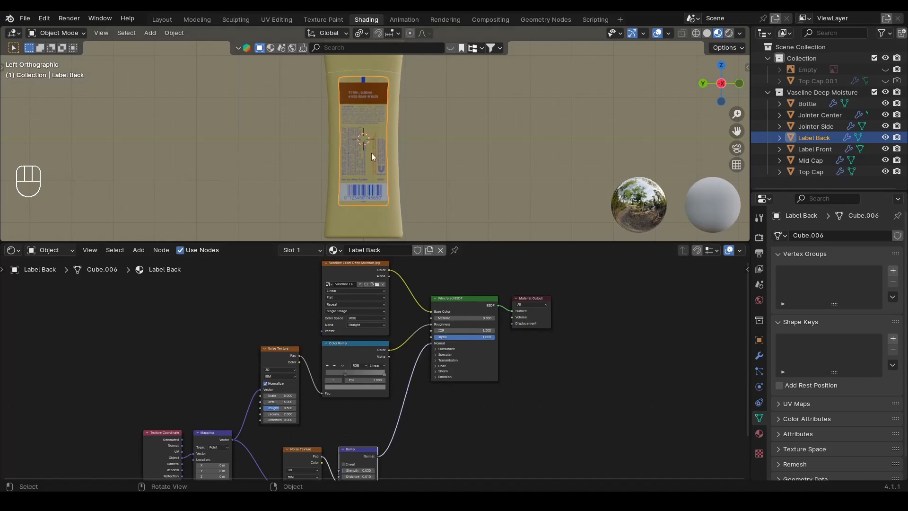
{"action": "left_click", "coordinate": [470, 155]}
{"action": "key", "text": "ctrl+s"}
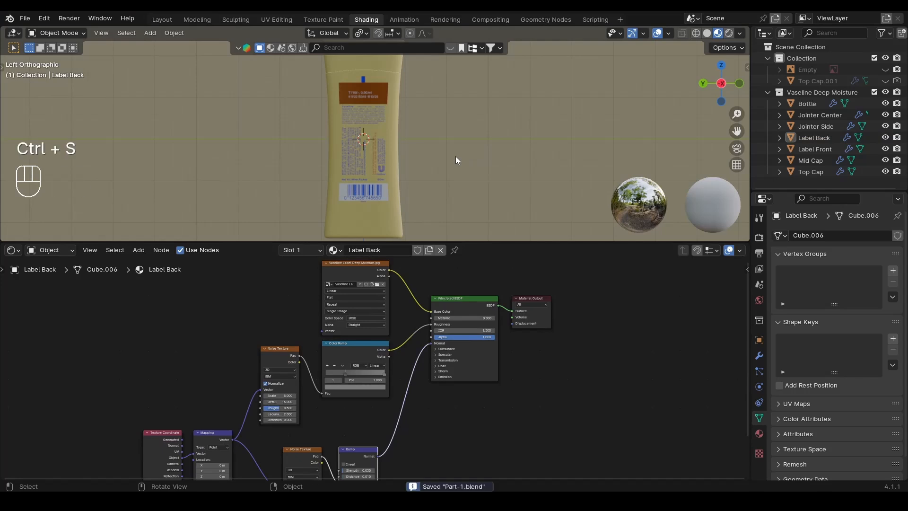
Review the back label up close and the whole bottle from the front in the Layout workspace, and save the file
{"action": "scroll", "coordinate": [391, 234], "scroll_direction": "up", "scroll_amount": 4}
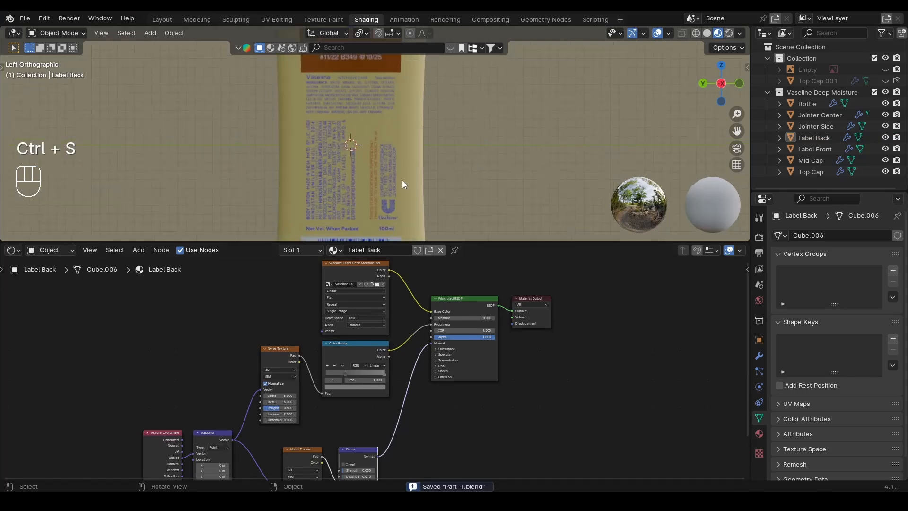
{"action": "left_click", "coordinate": [720, 83]}
{"action": "left_click", "coordinate": [442, 153]}
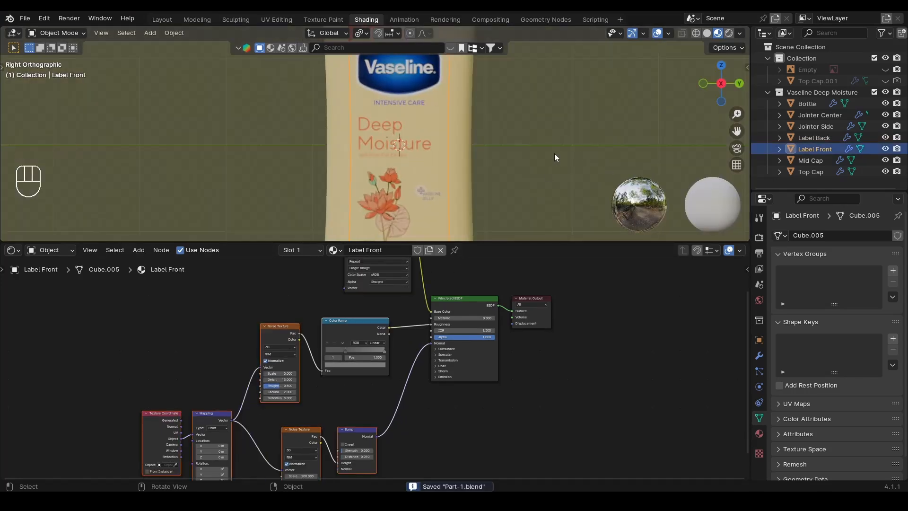
{"action": "scroll", "coordinate": [499, 175], "scroll_direction": "down", "scroll_amount": 3}
{"action": "mouse_move", "coordinate": [431, 152]}
{"action": "middle_mouse_down"}
{"action": "mouse_move", "coordinate": [407, 146]}
{"action": "mouse_move", "coordinate": [481, 146]}
{"action": "mouse_move", "coordinate": [438, 182]}
{"action": "mouse_move", "coordinate": [400, 188]}
{"action": "middle_mouse_up"}
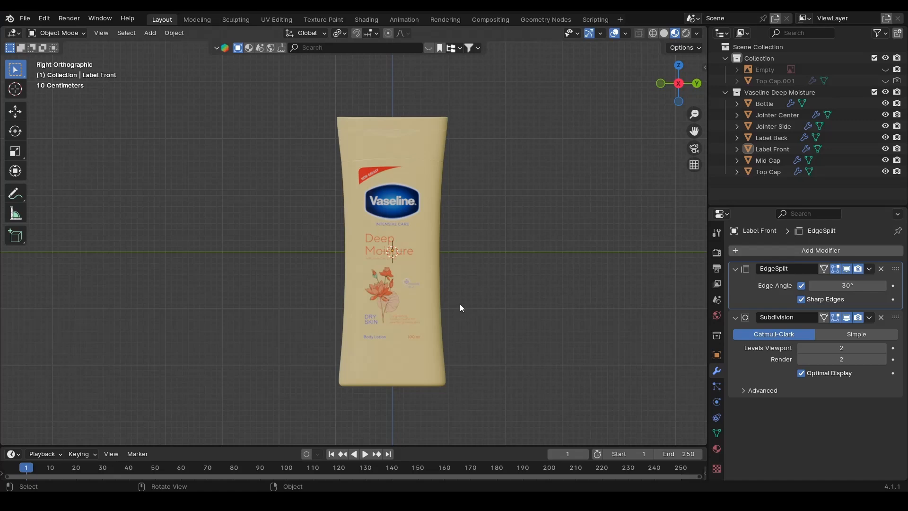
{"action": "scroll", "coordinate": [520, 243], "scroll_direction": "up", "scroll_amount": 2}
{"action": "key", "text": "ctrl+s"}
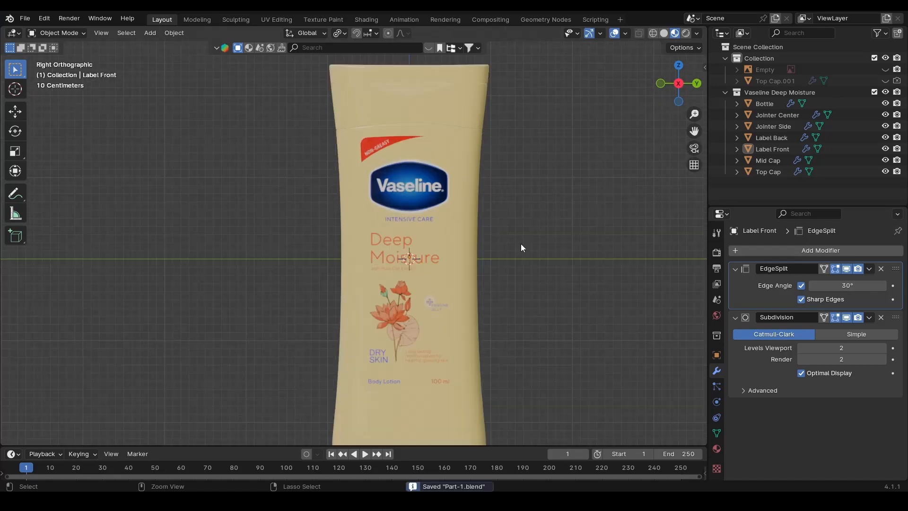